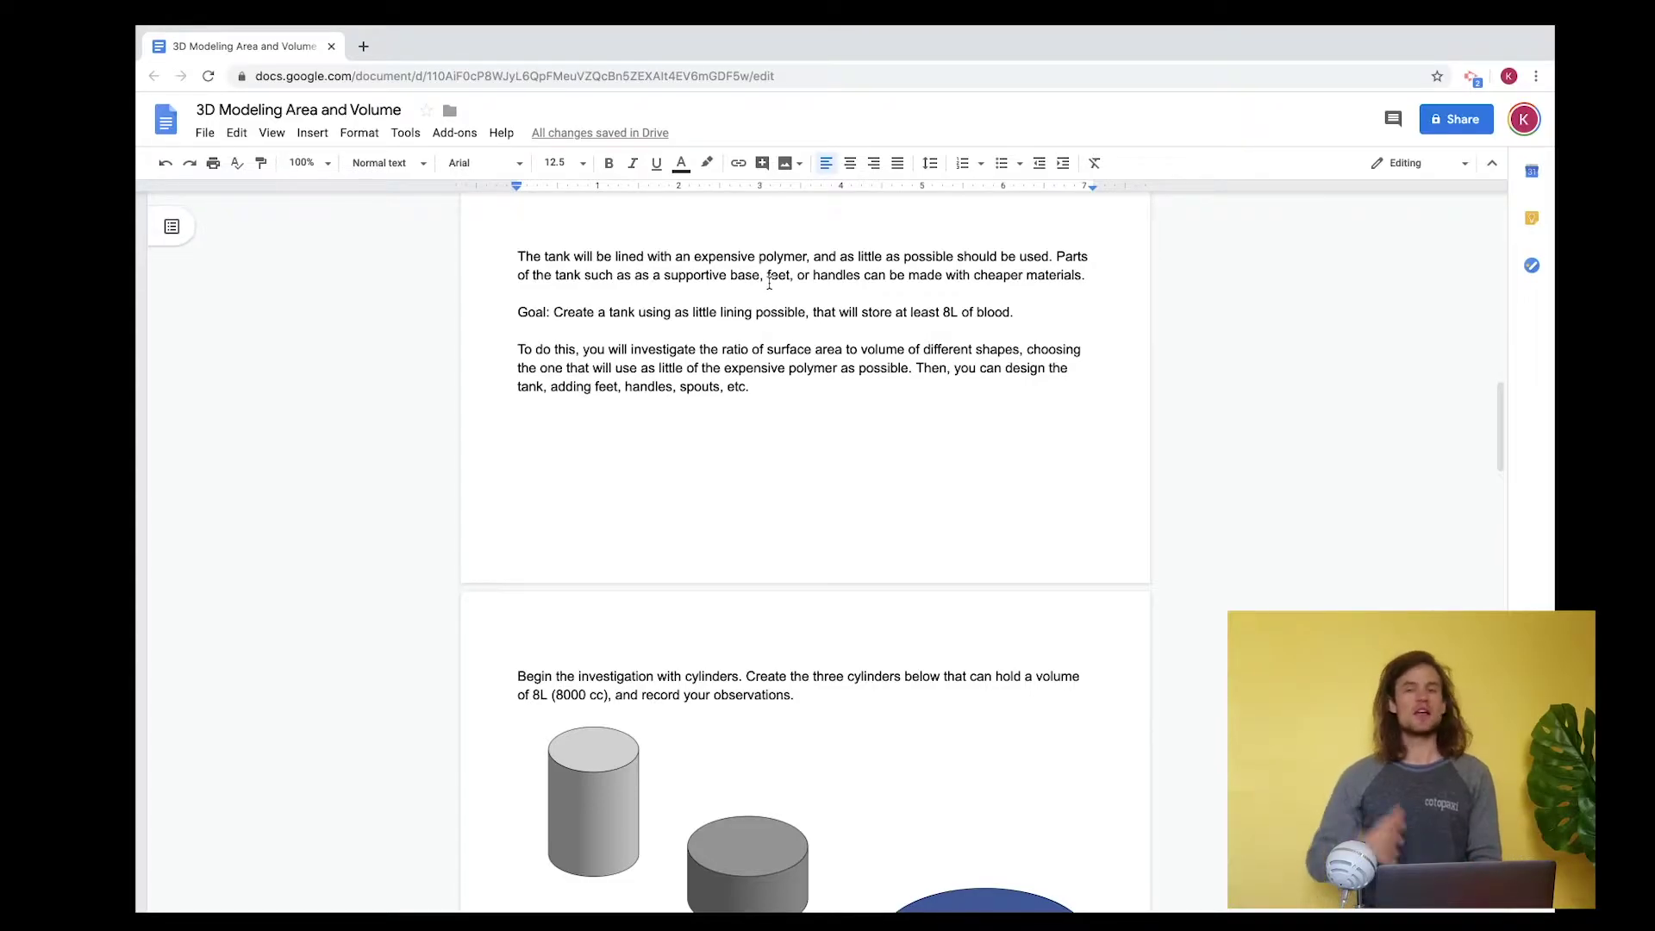
- Read the tank design brief in the worksheet, from the lining and 8 L storage goal to the cylinder investigation
scroll(769, 283, down, 1)
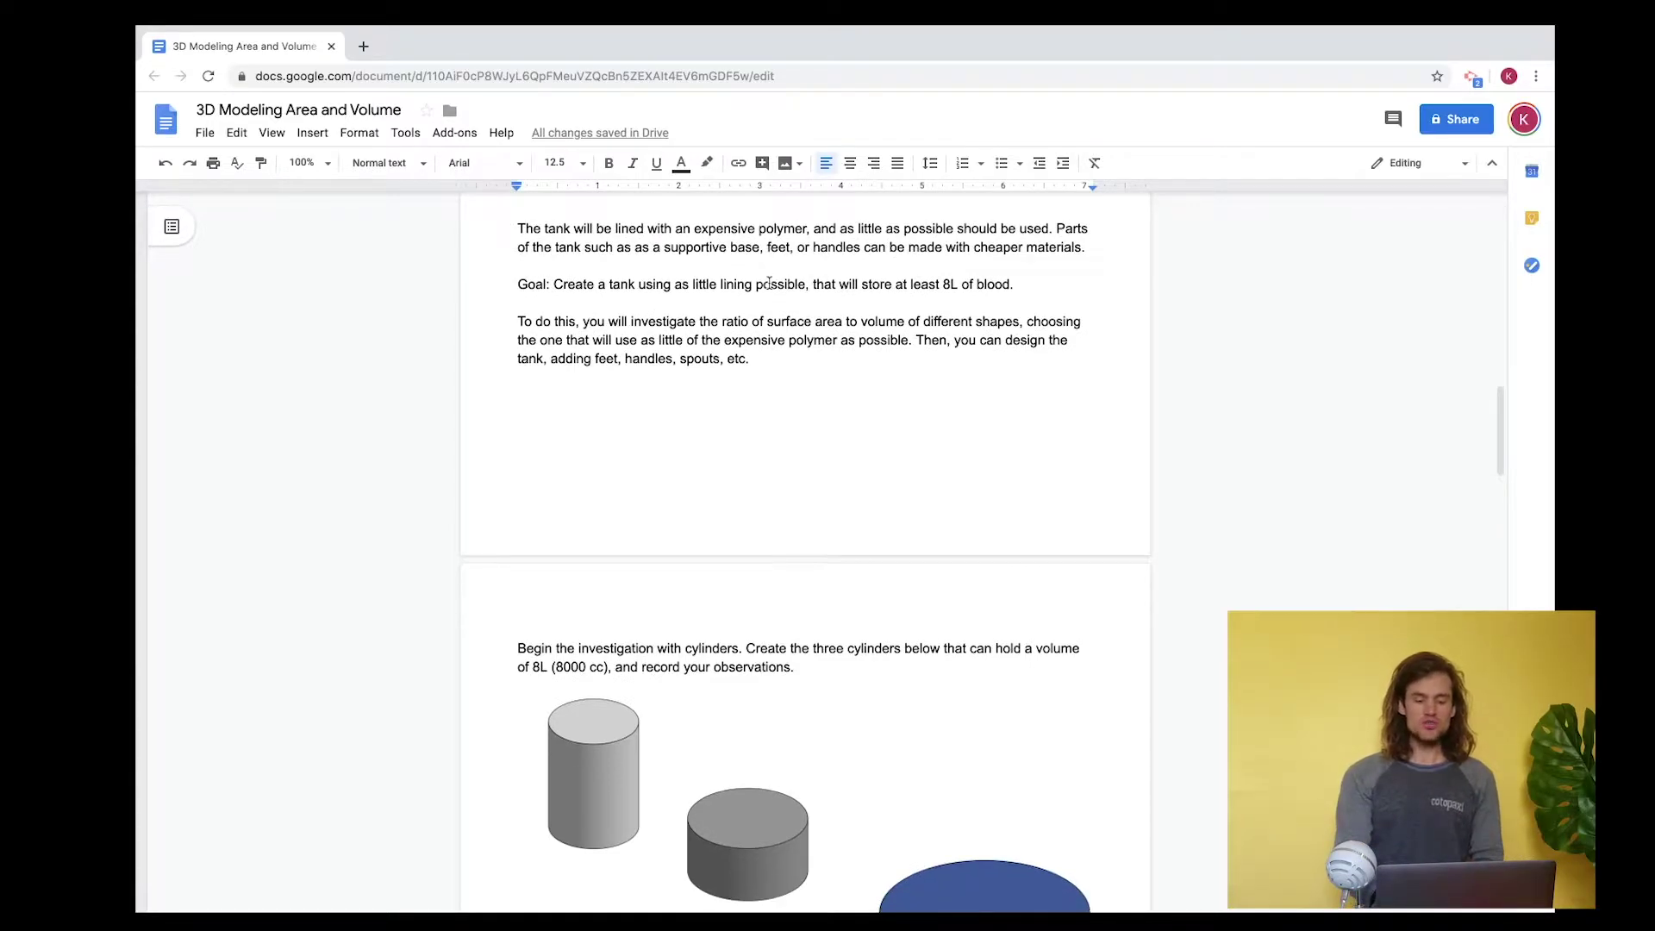
scroll(769, 283, up, 2)
scroll(769, 283, up, 3)
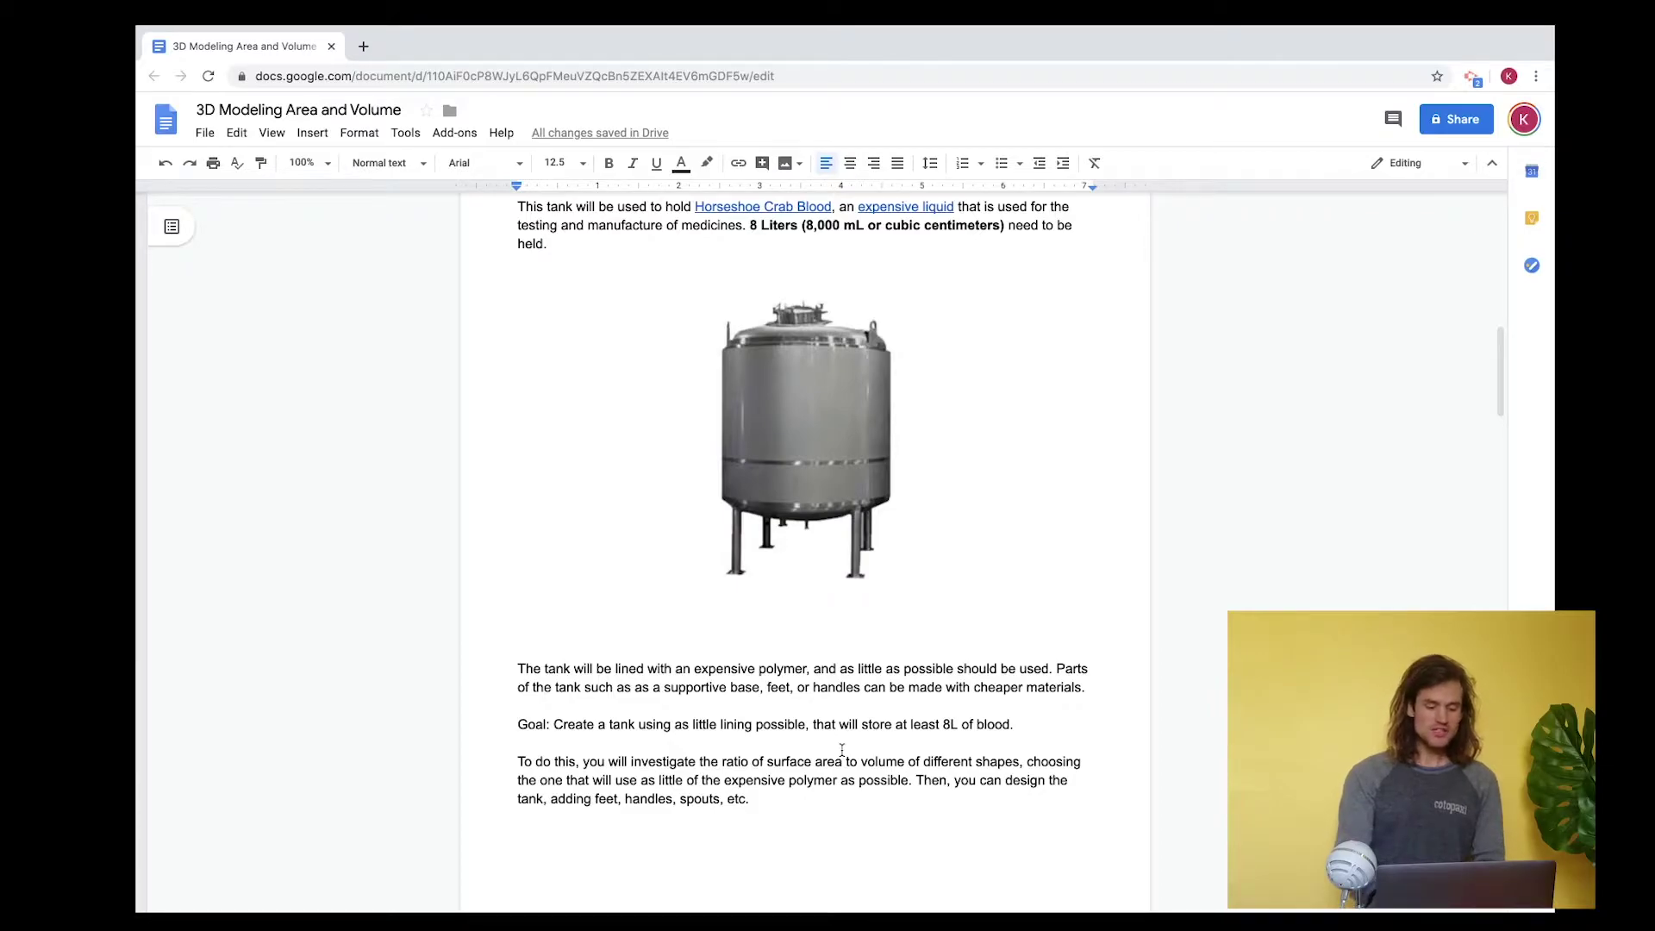
scroll(843, 750, down, 2)
scroll(842, 750, down, 2)
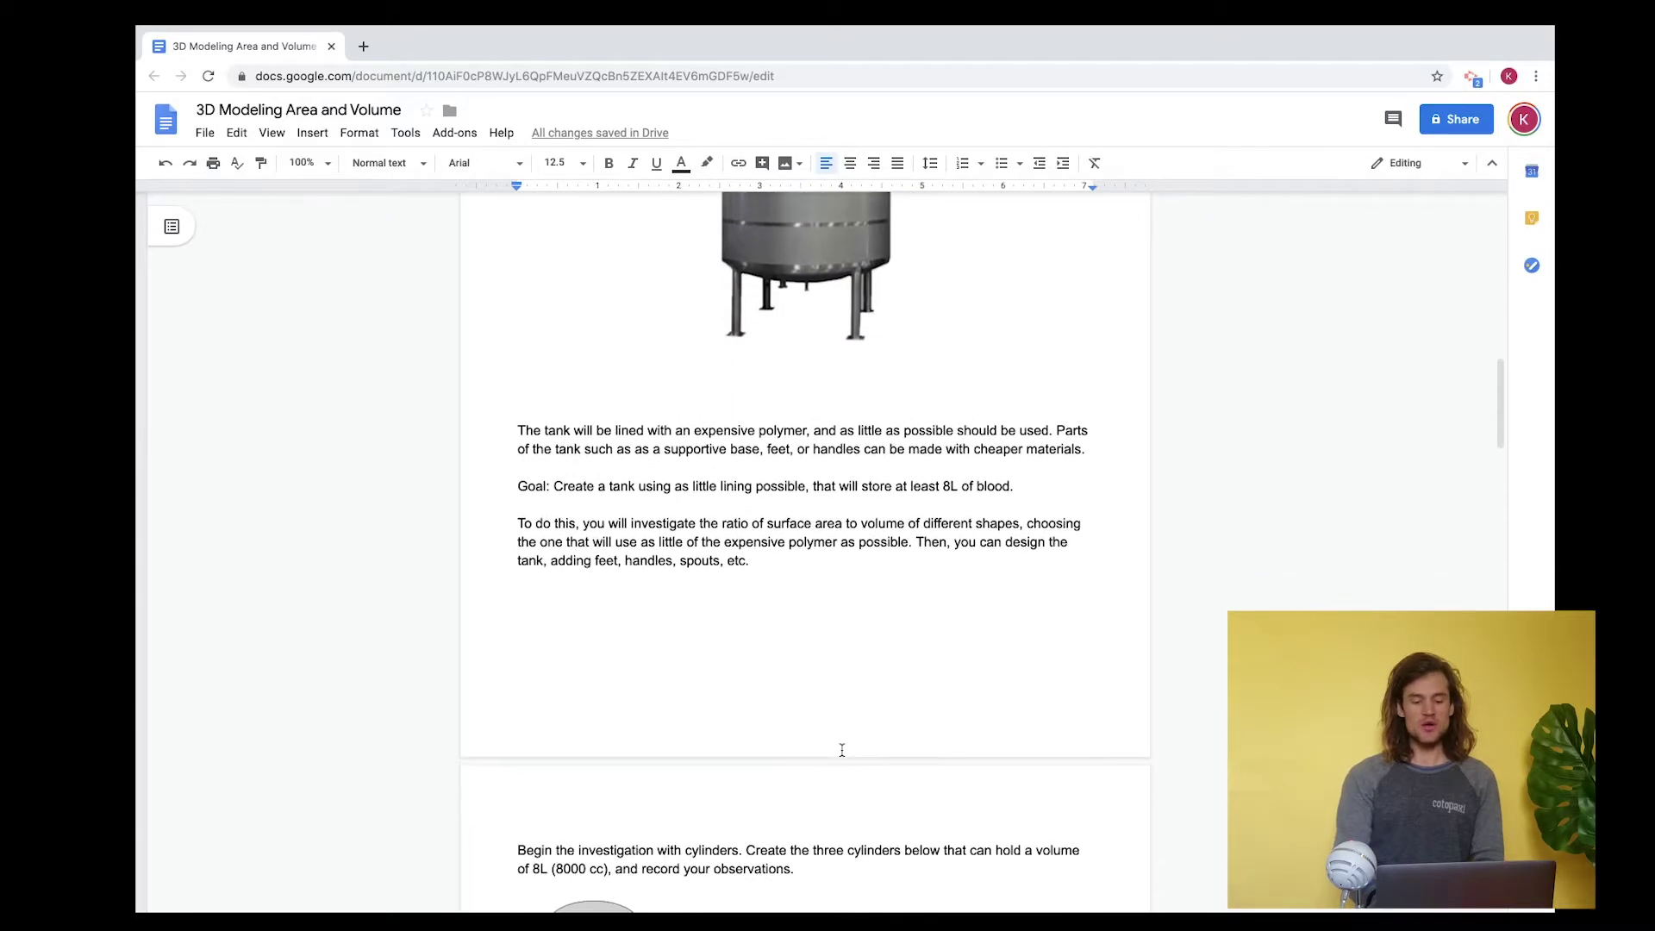
scroll(960, 525, down, 2)
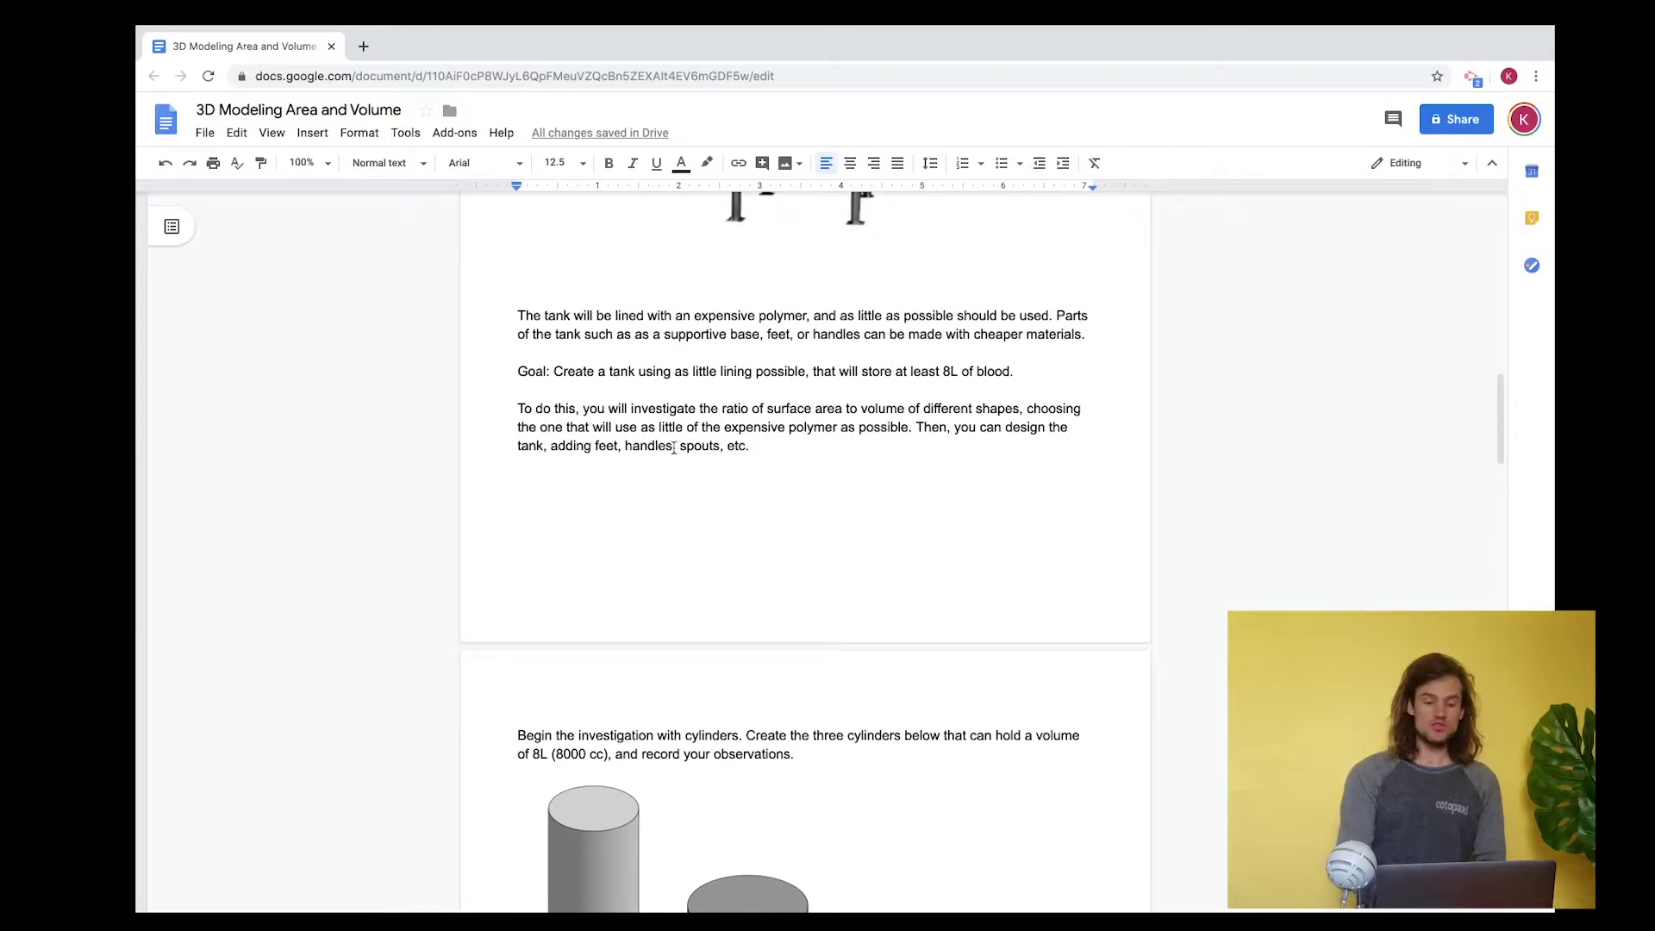
scroll(674, 447, down, 2)
scroll(674, 448, down, 7)
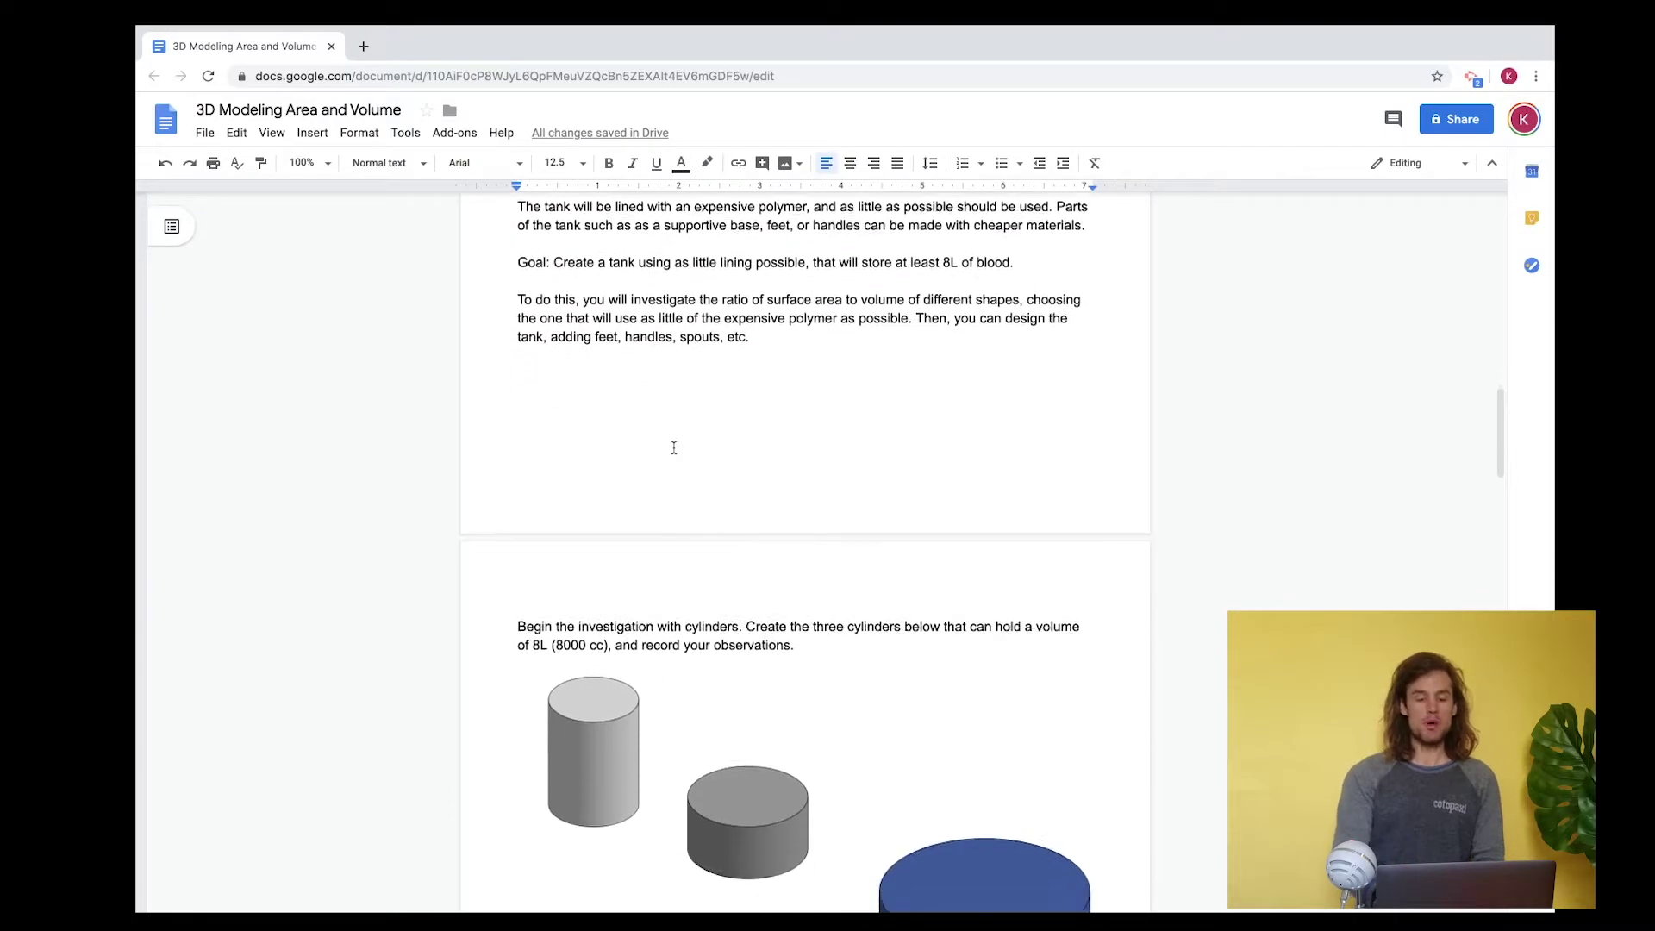
scroll(674, 448, down, 2)
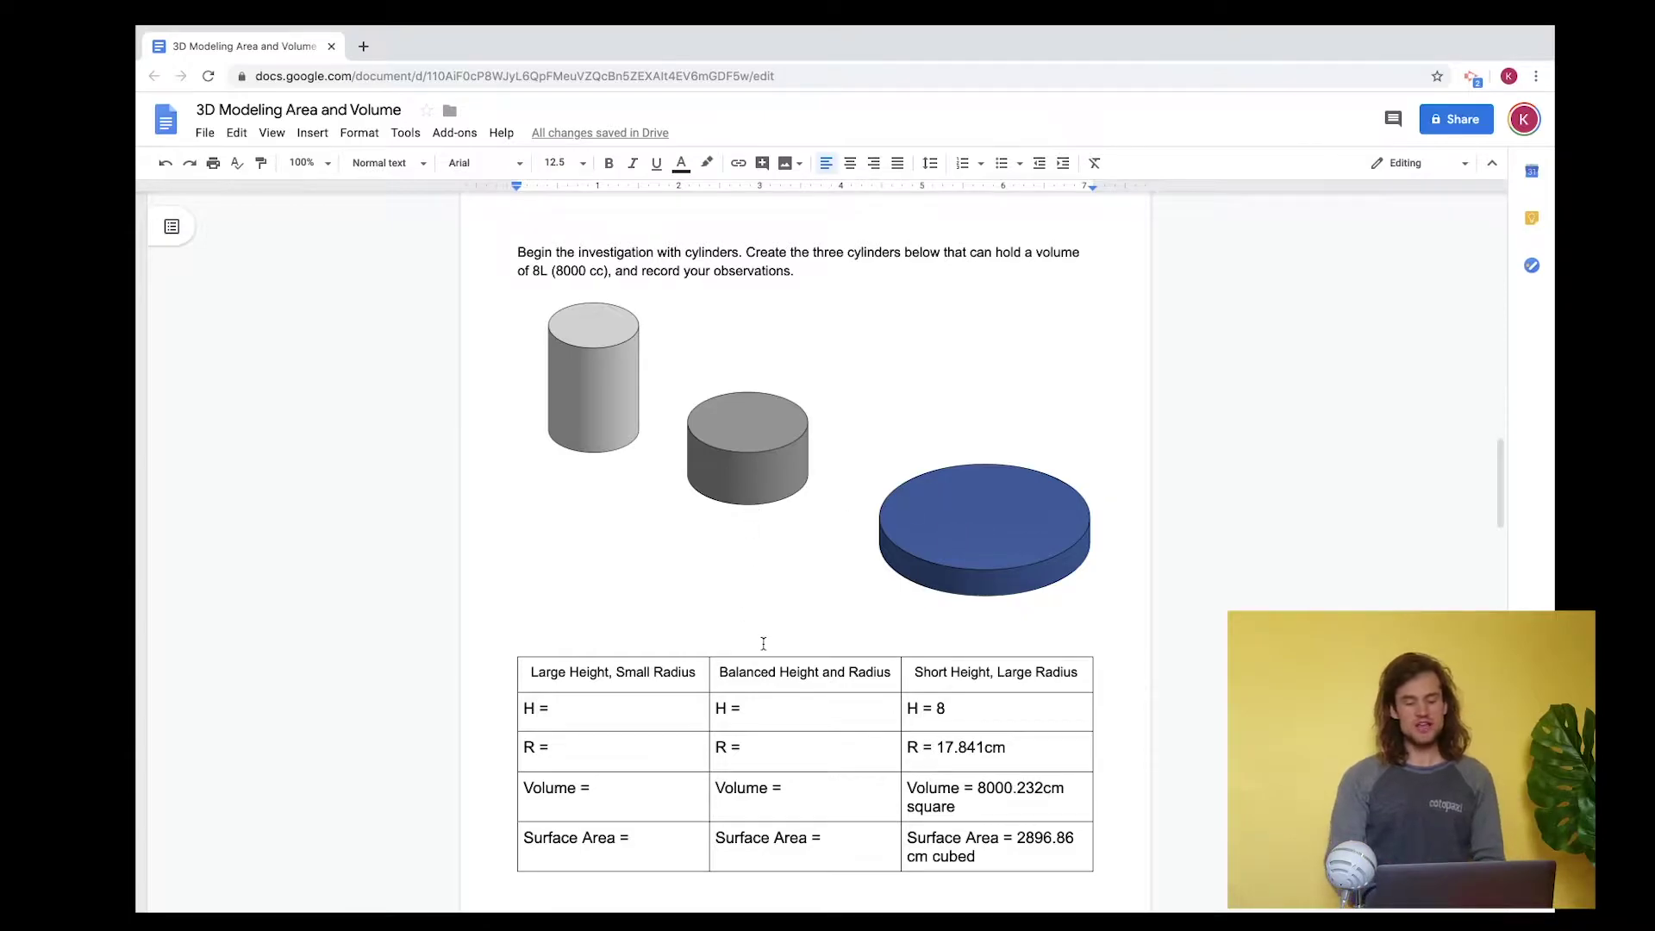
- Examine the worksheet's recording tables for the cylinders, boxes, cones, sphere and interesting rotation, ending back at the cylinder page
scroll(764, 641, down, 2)
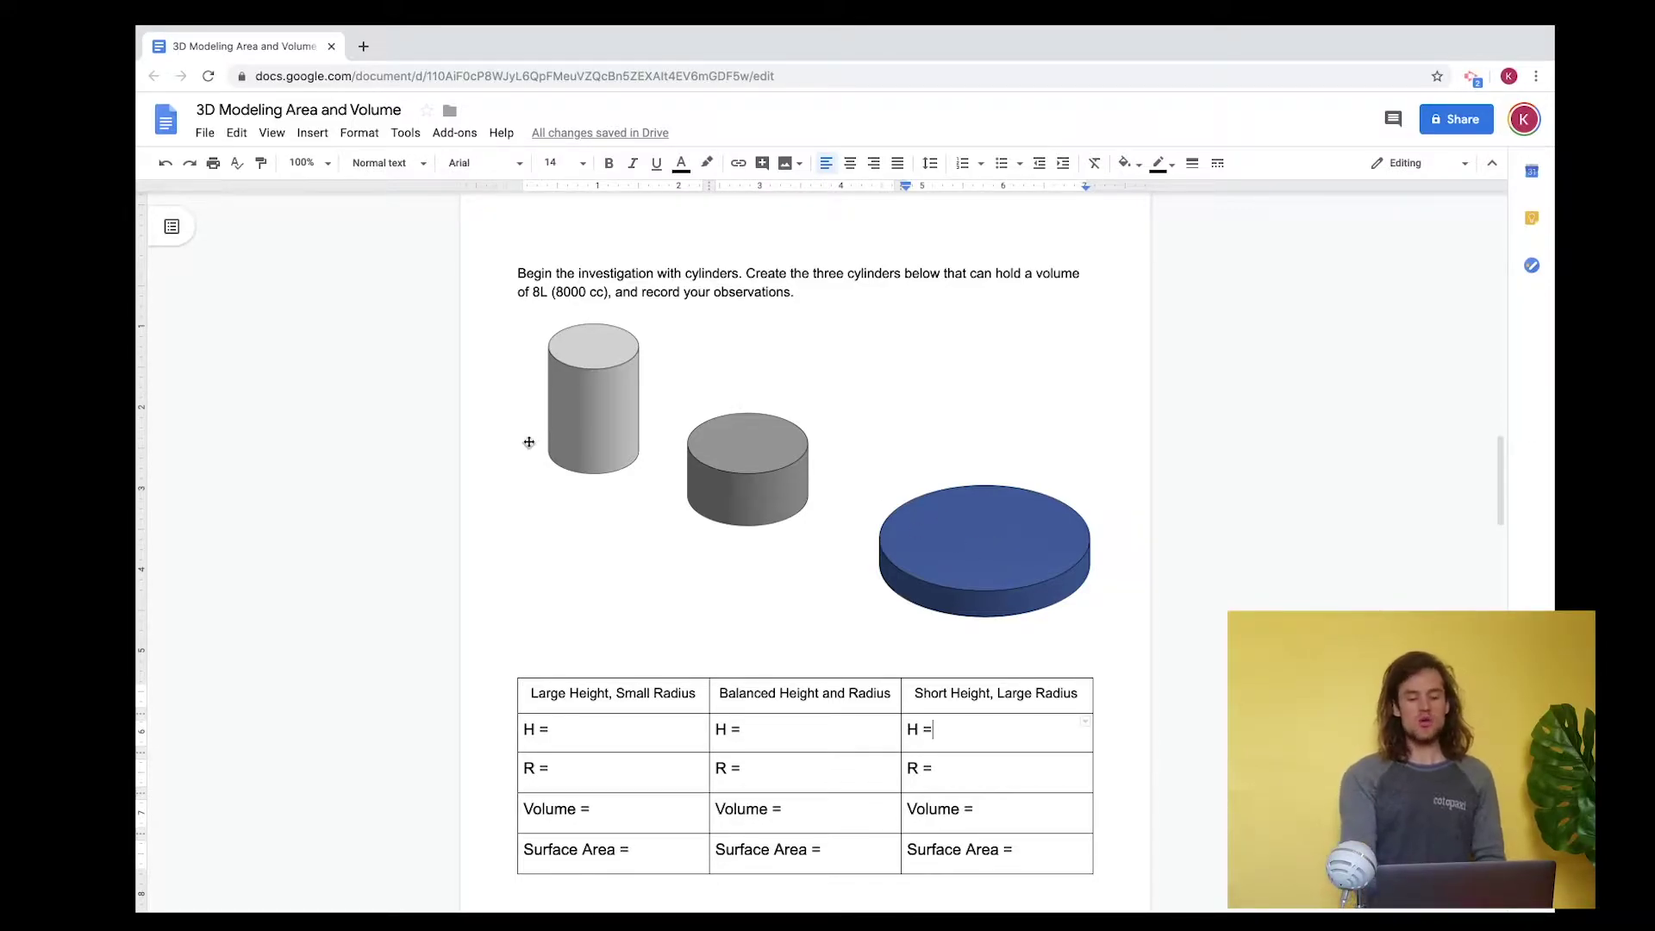
scroll(871, 572, down, 3)
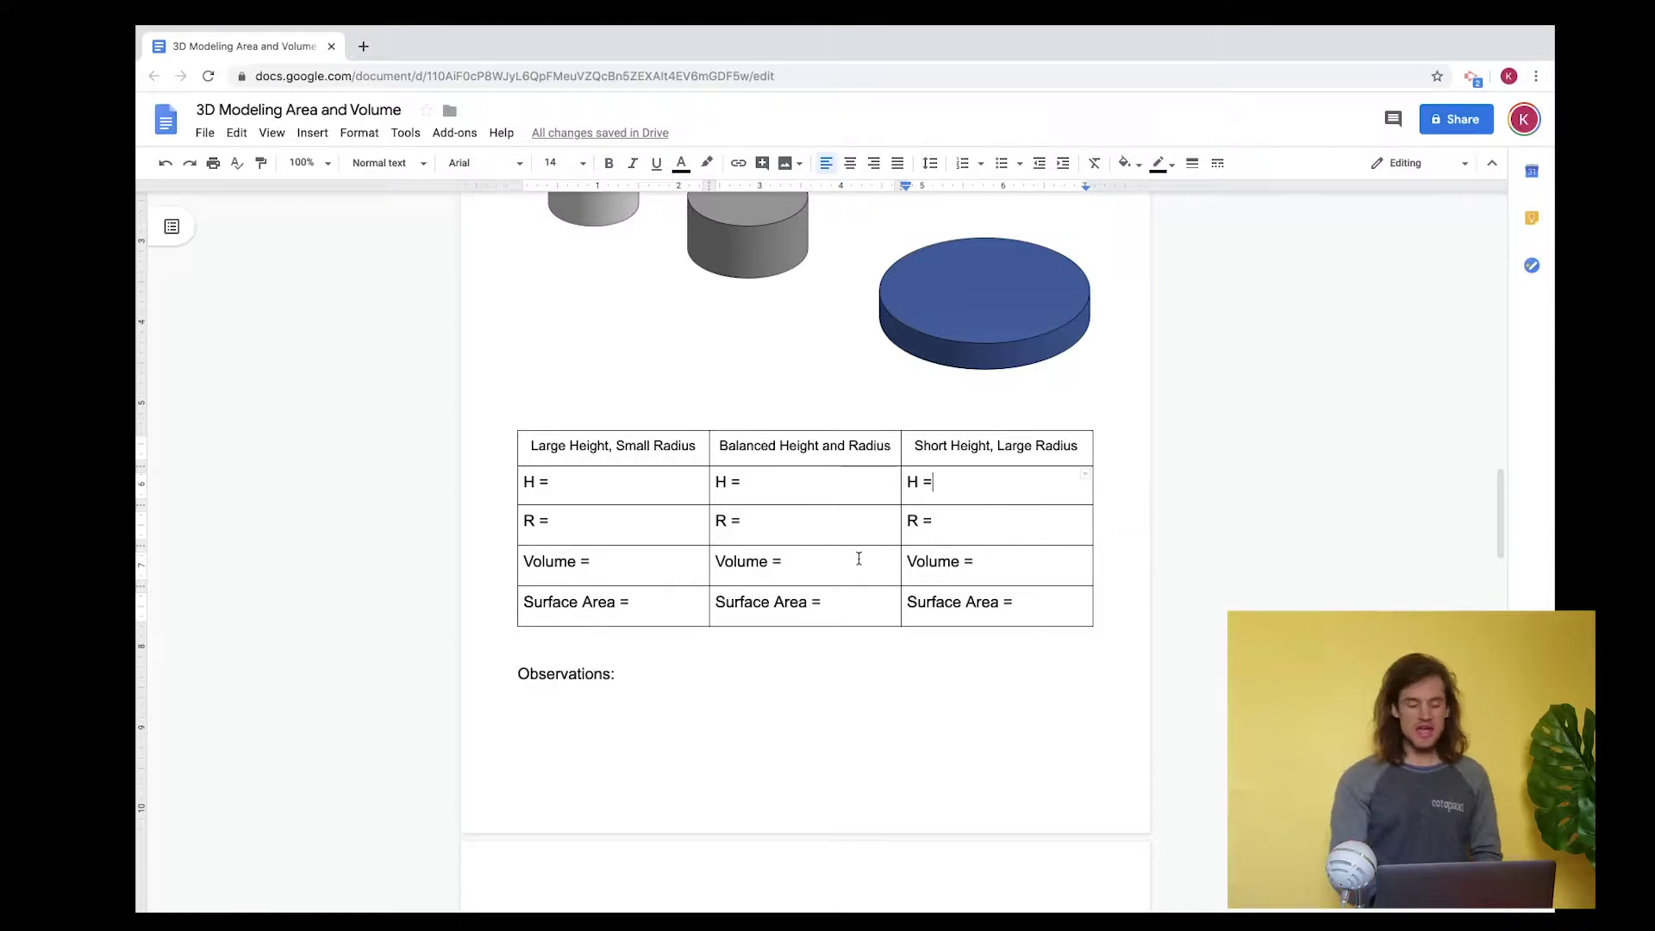
scroll(858, 558, down, 8)
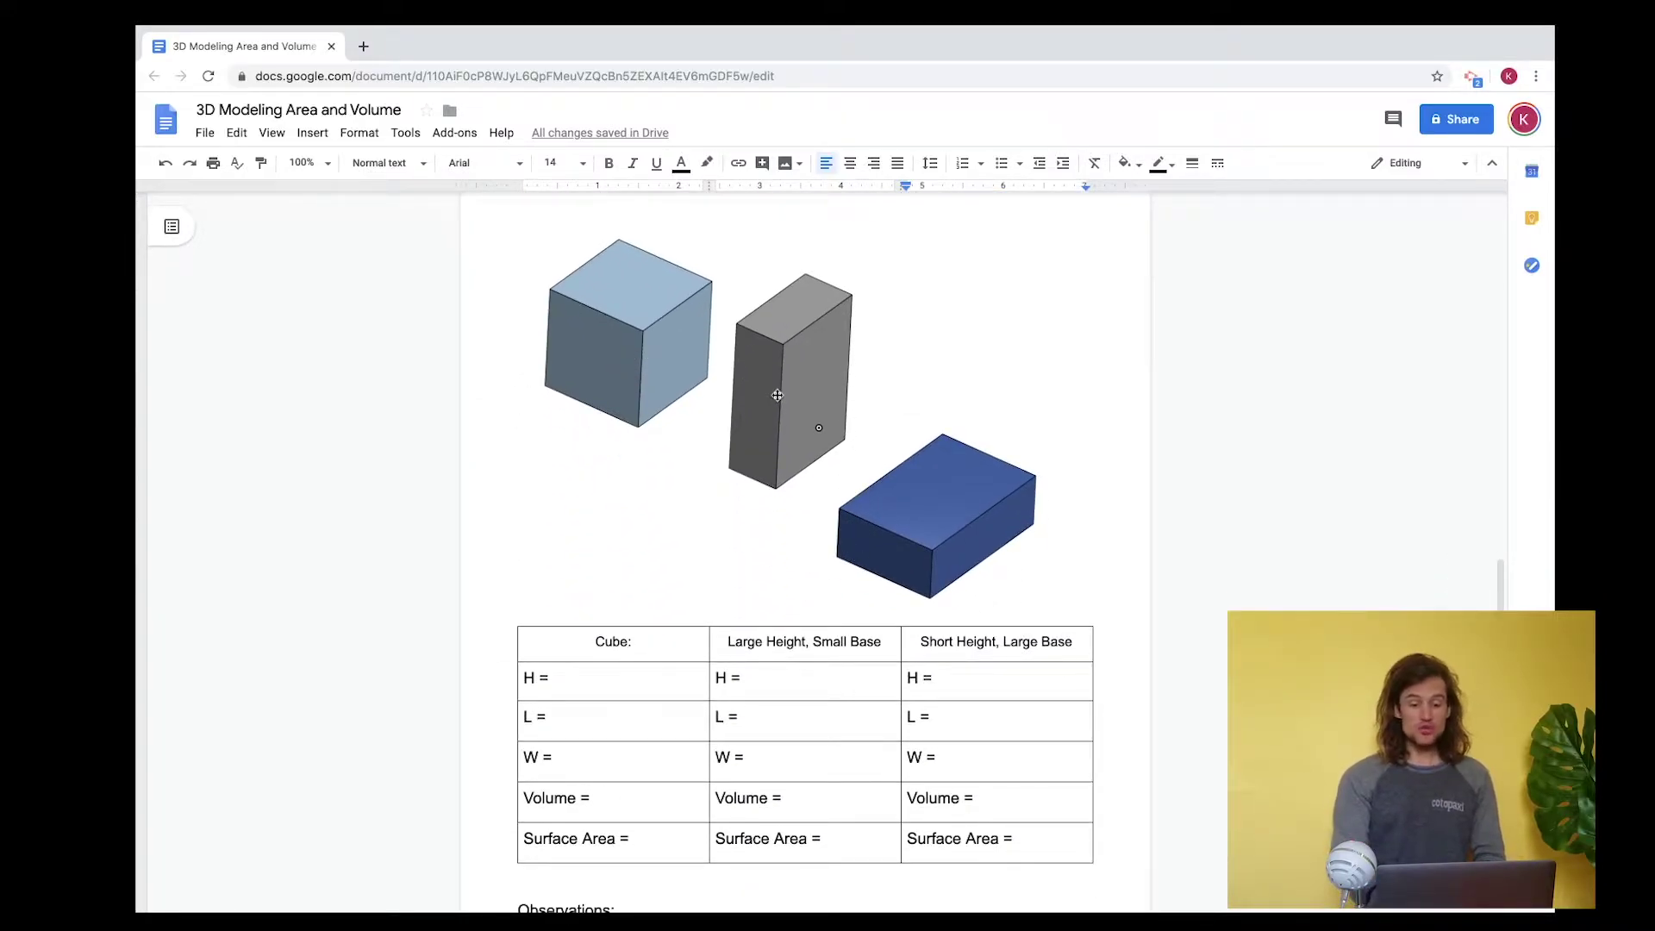
scroll(884, 569, down, 20)
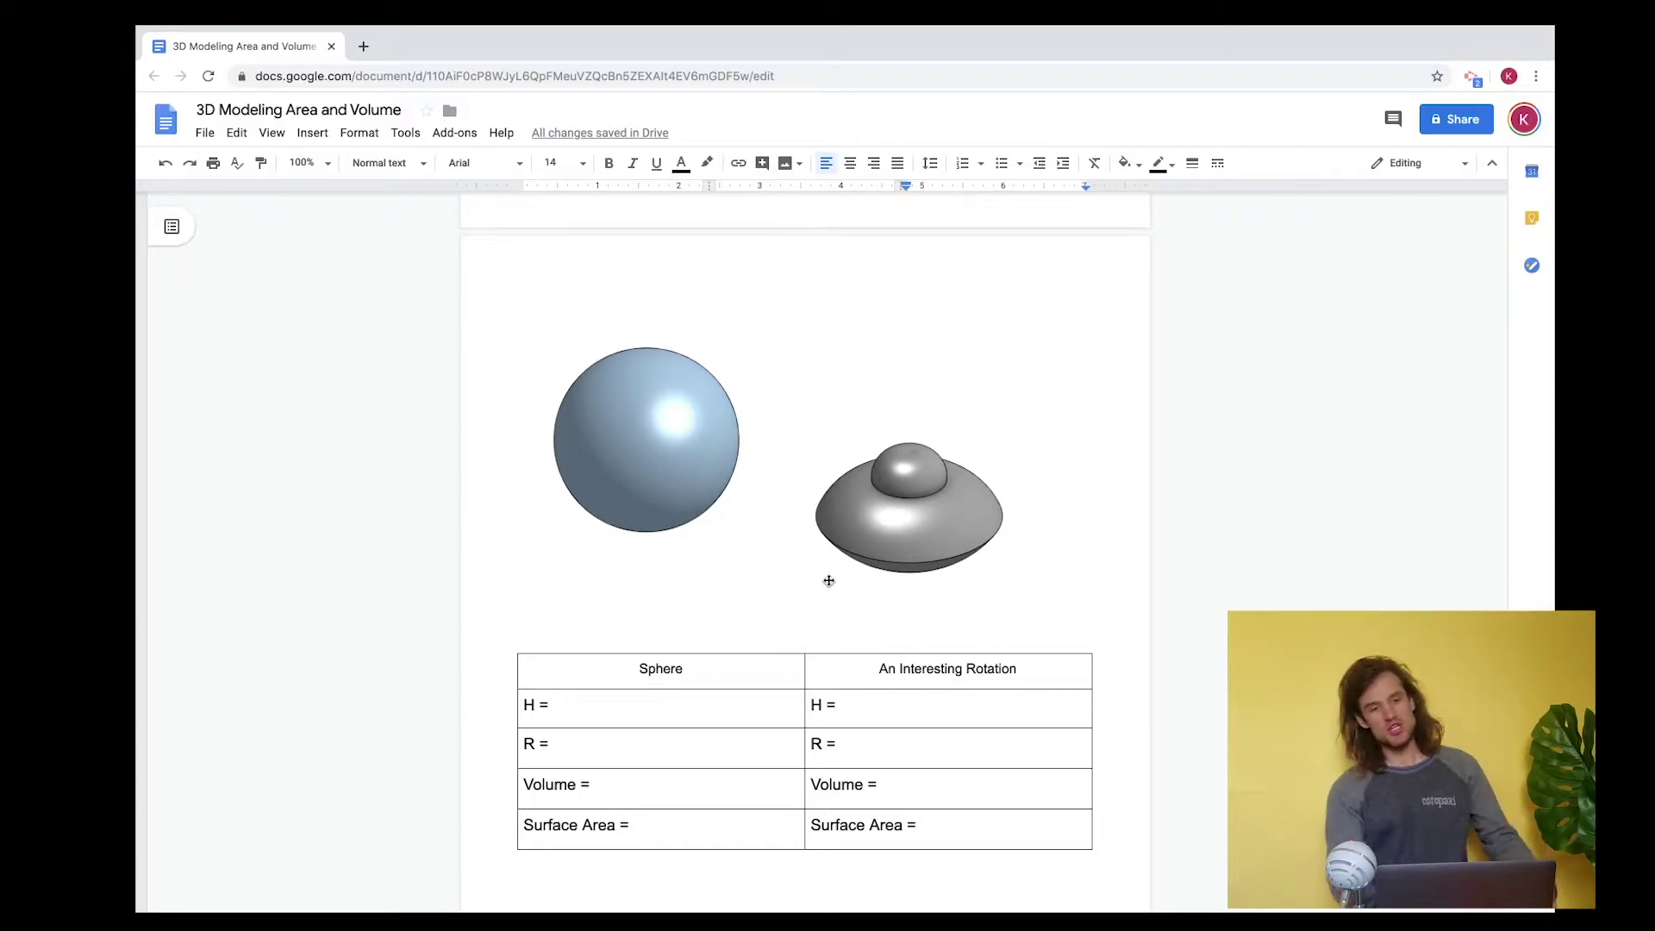
scroll(828, 580, up, 10)
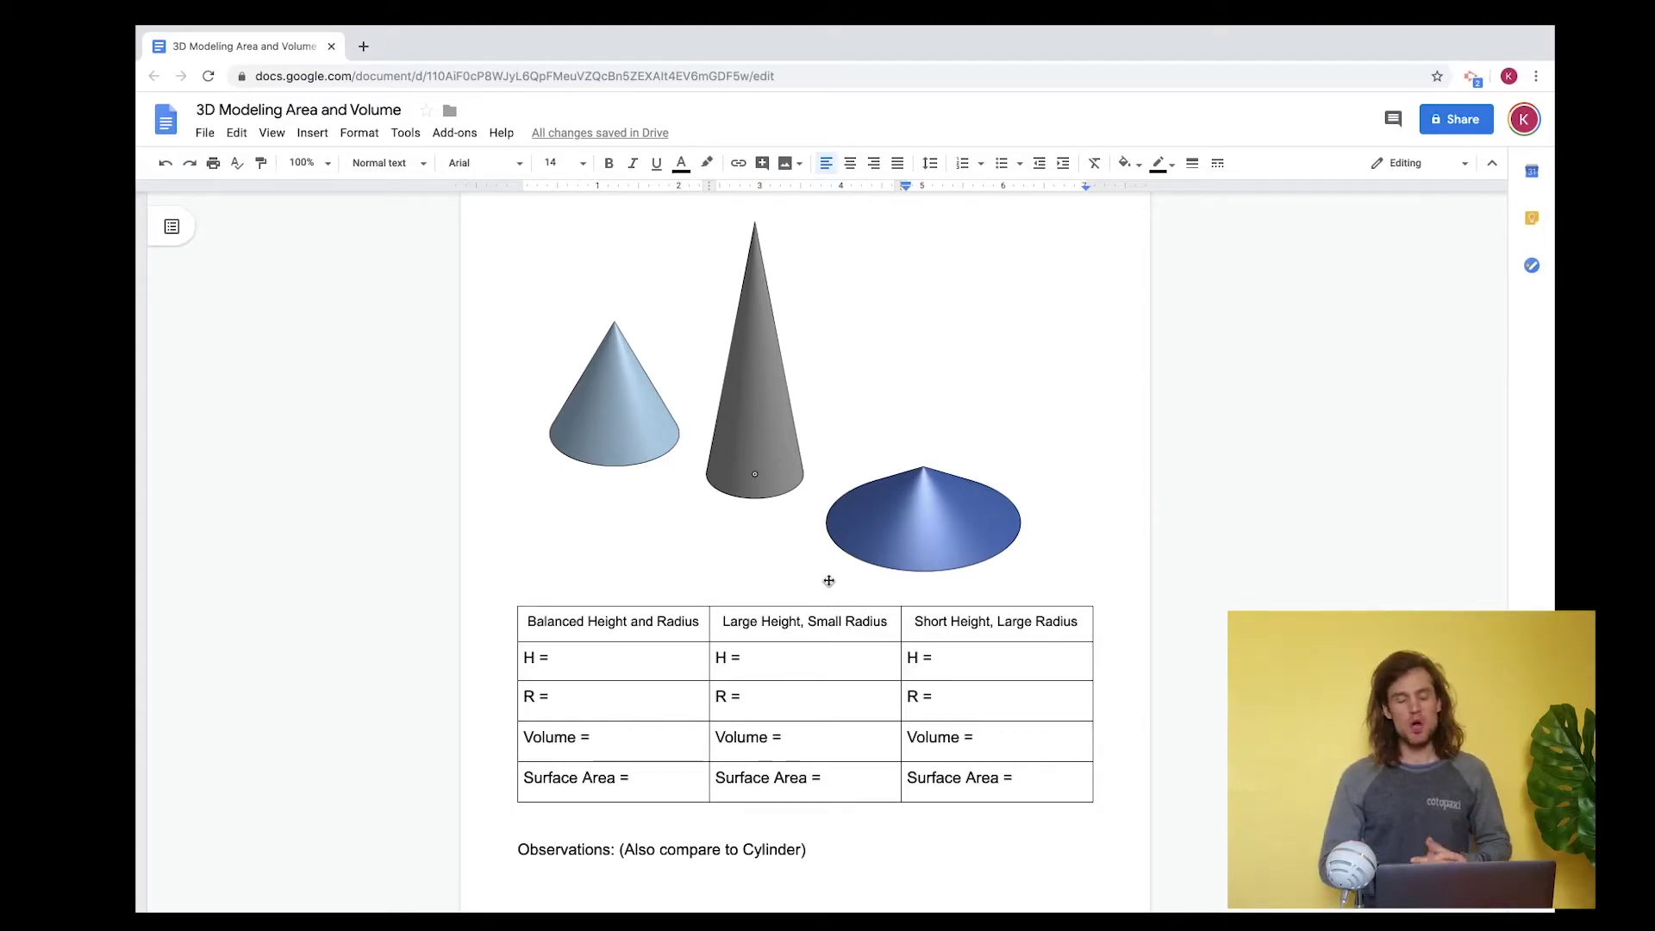
scroll(828, 580, up, 10)
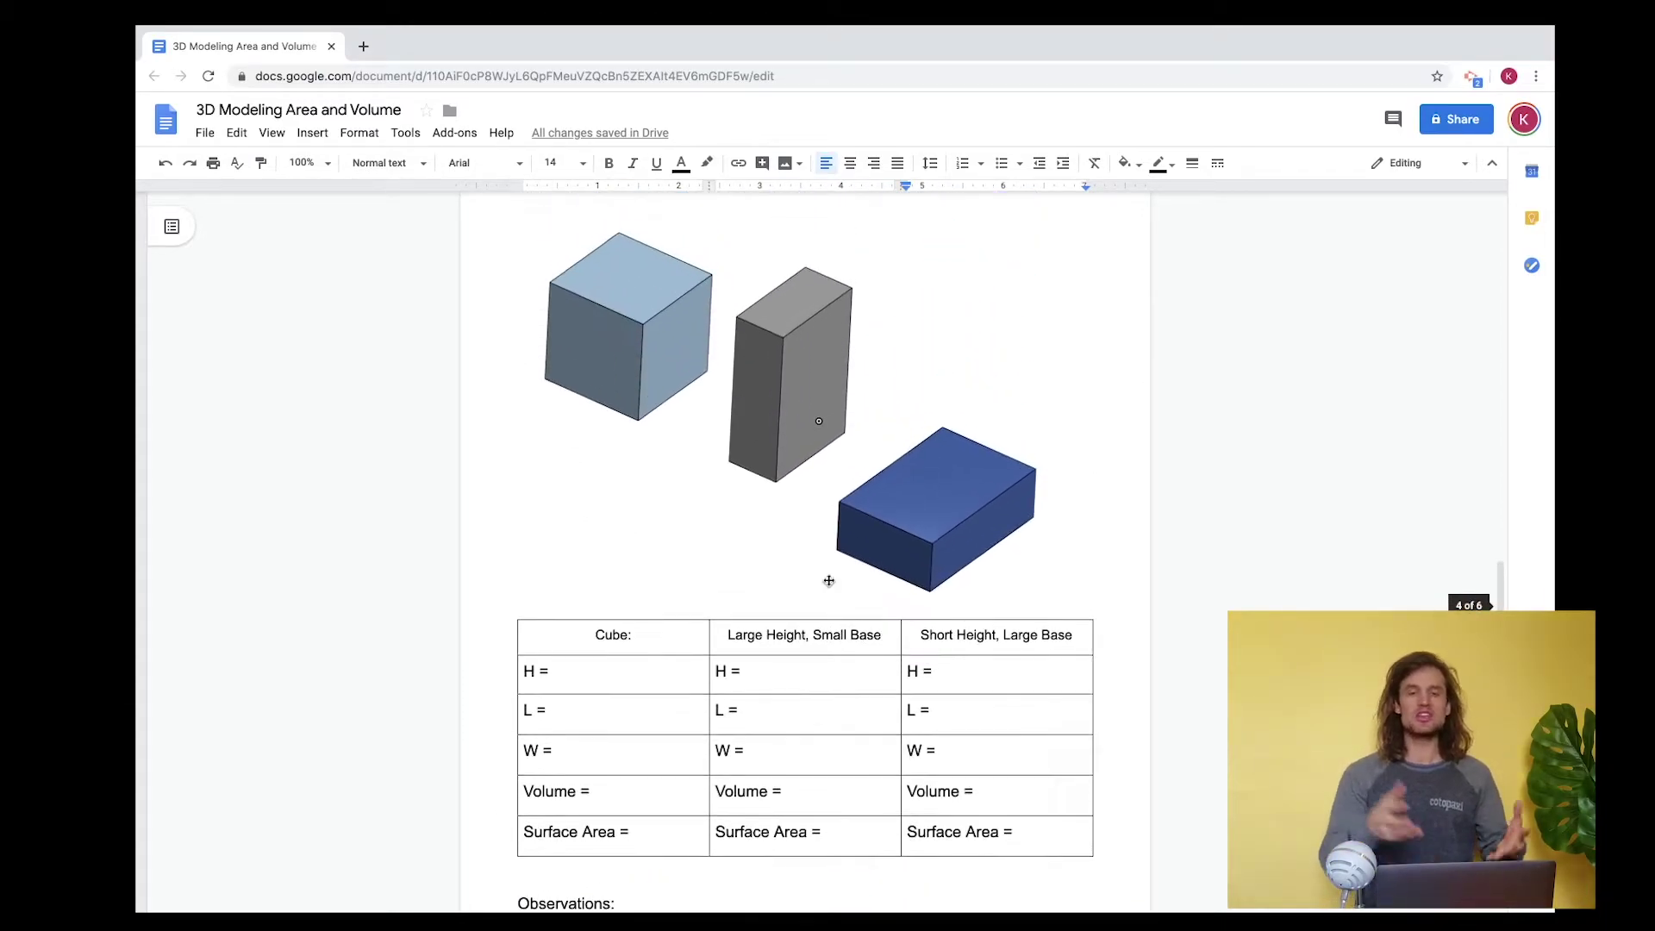
scroll(829, 580, up, 5)
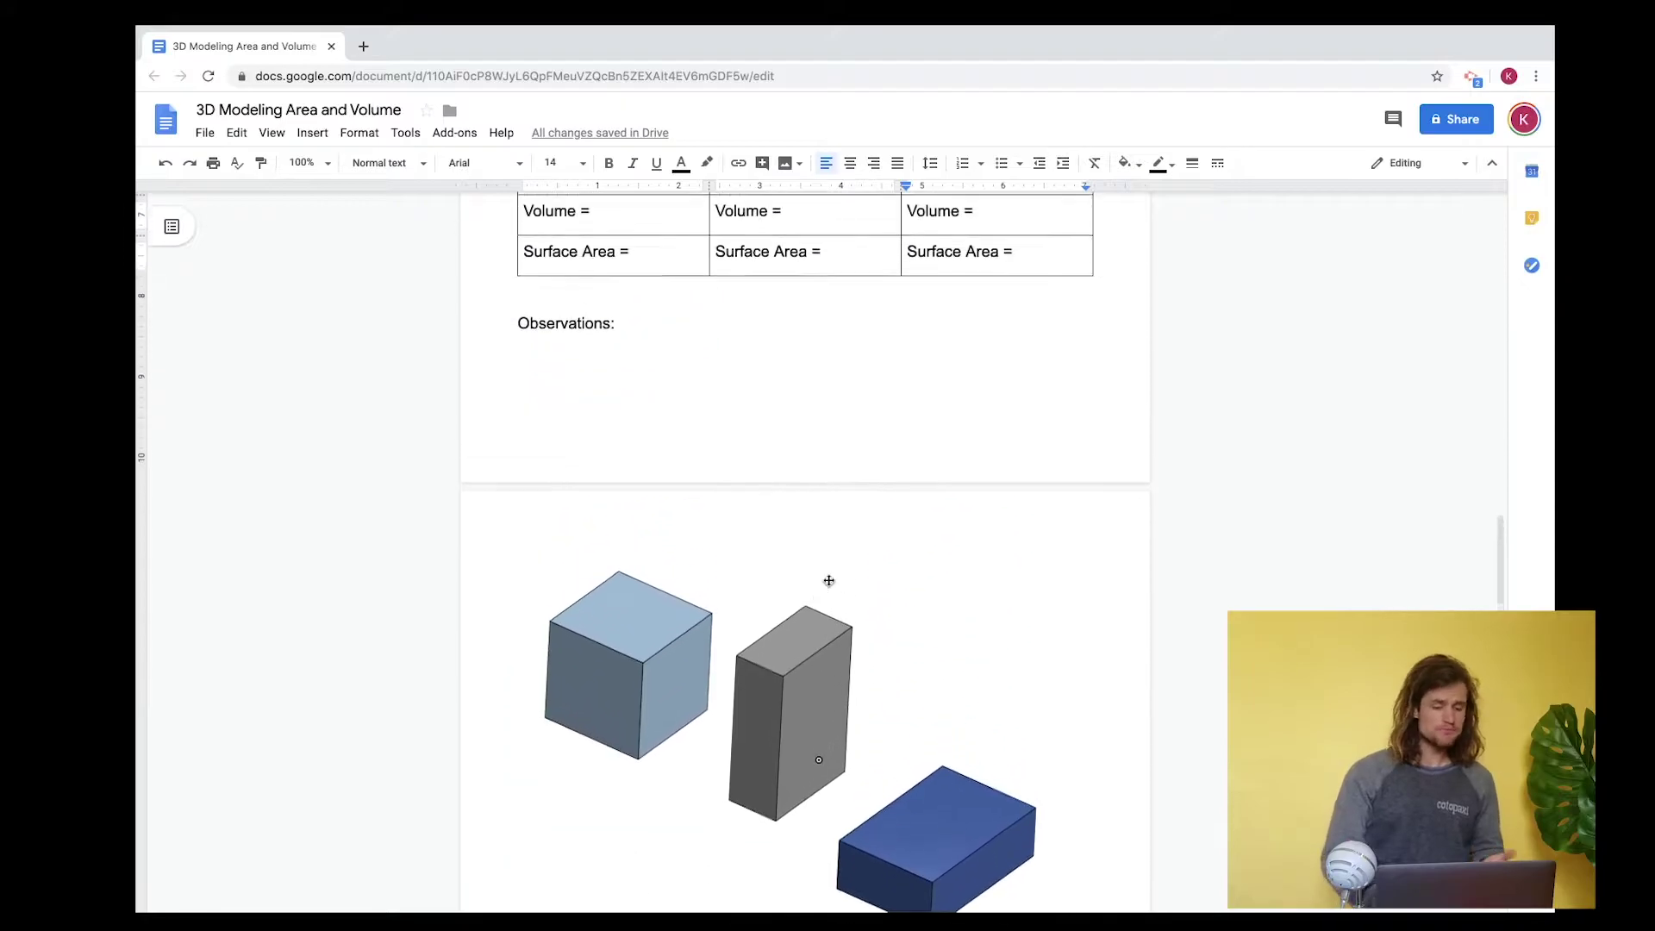
scroll(829, 581, up, 5)
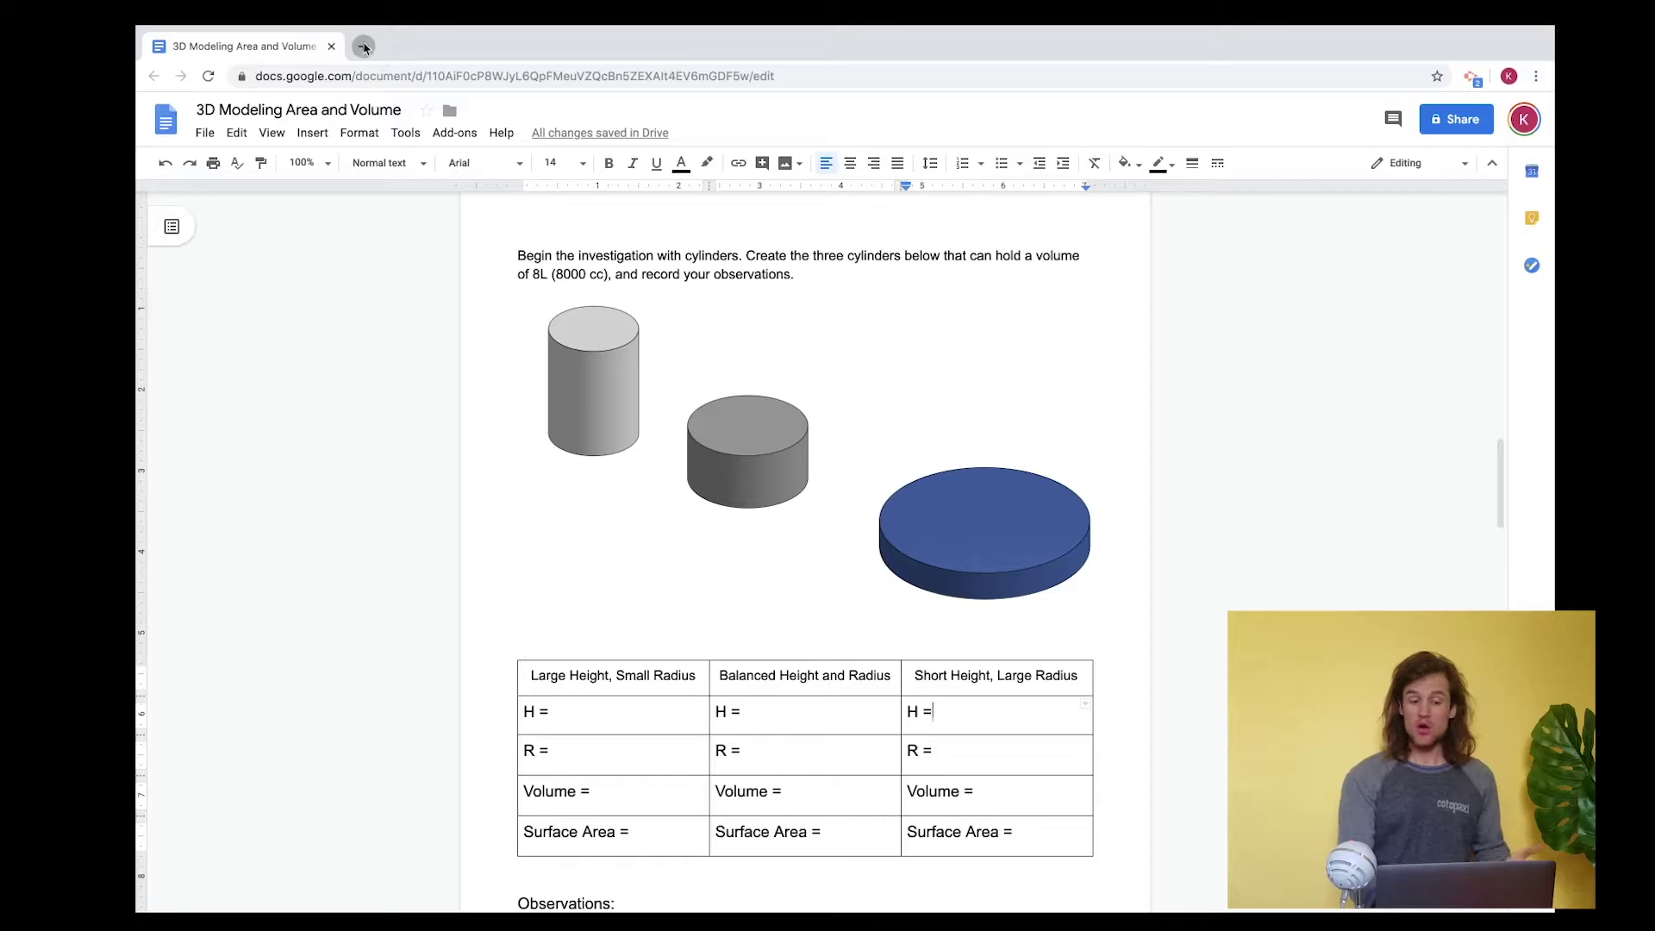
- Search the web for "onshape education" in a new browser tab, open the Onshape Education Plan page and sign in
click(363, 45)
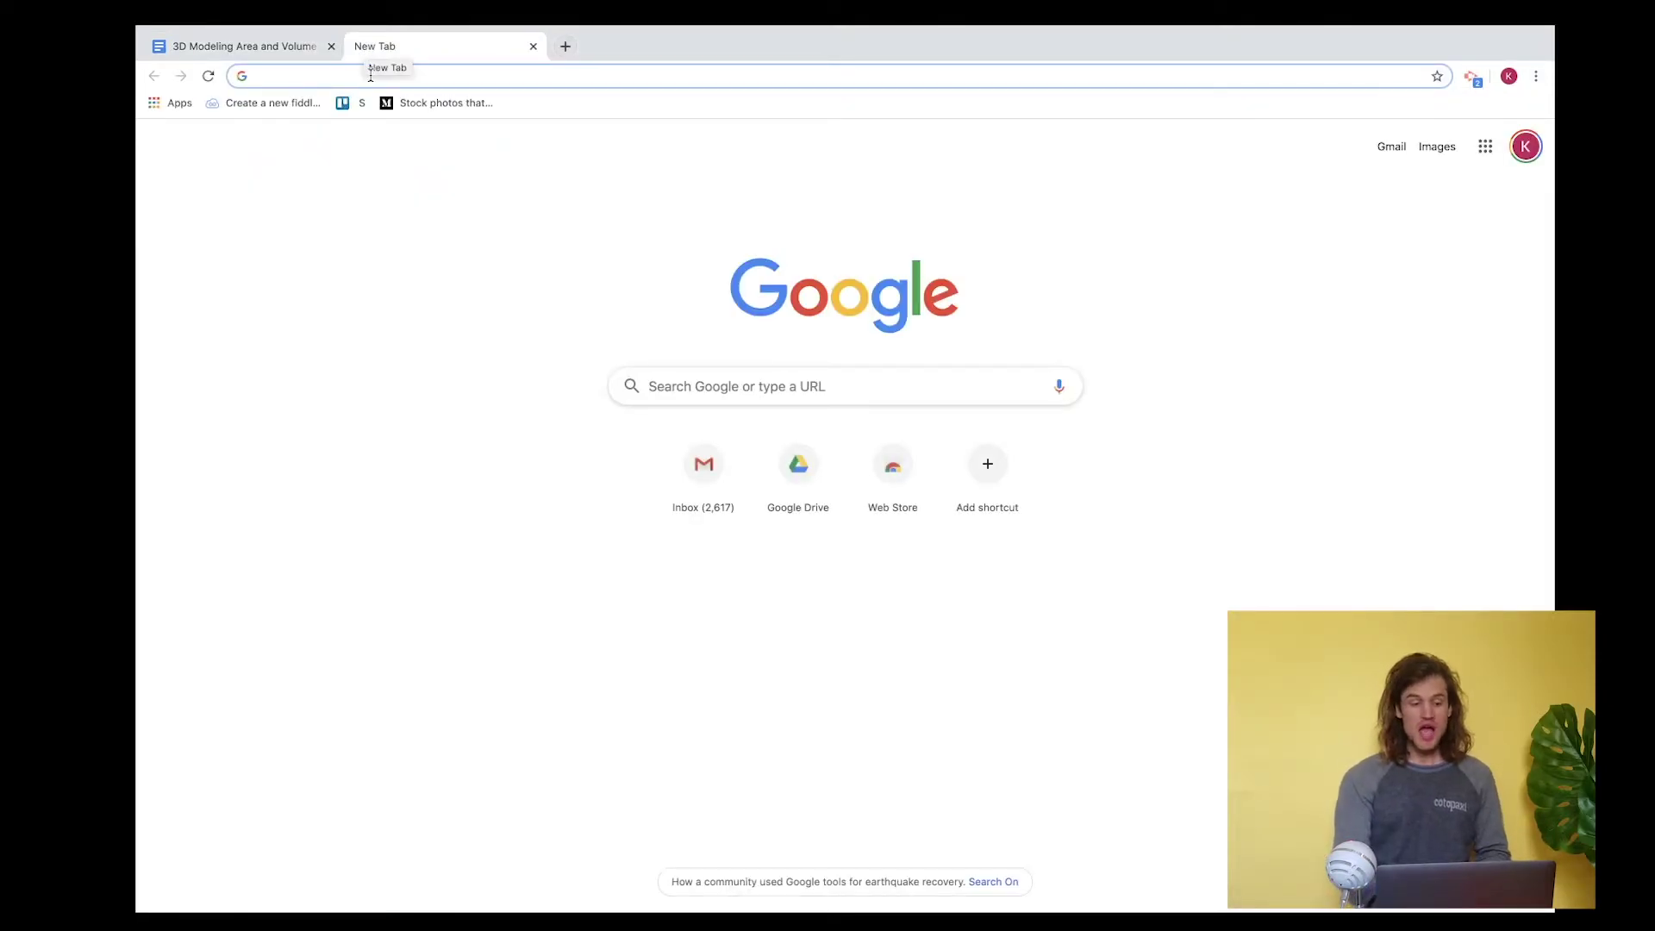
text(onsha)
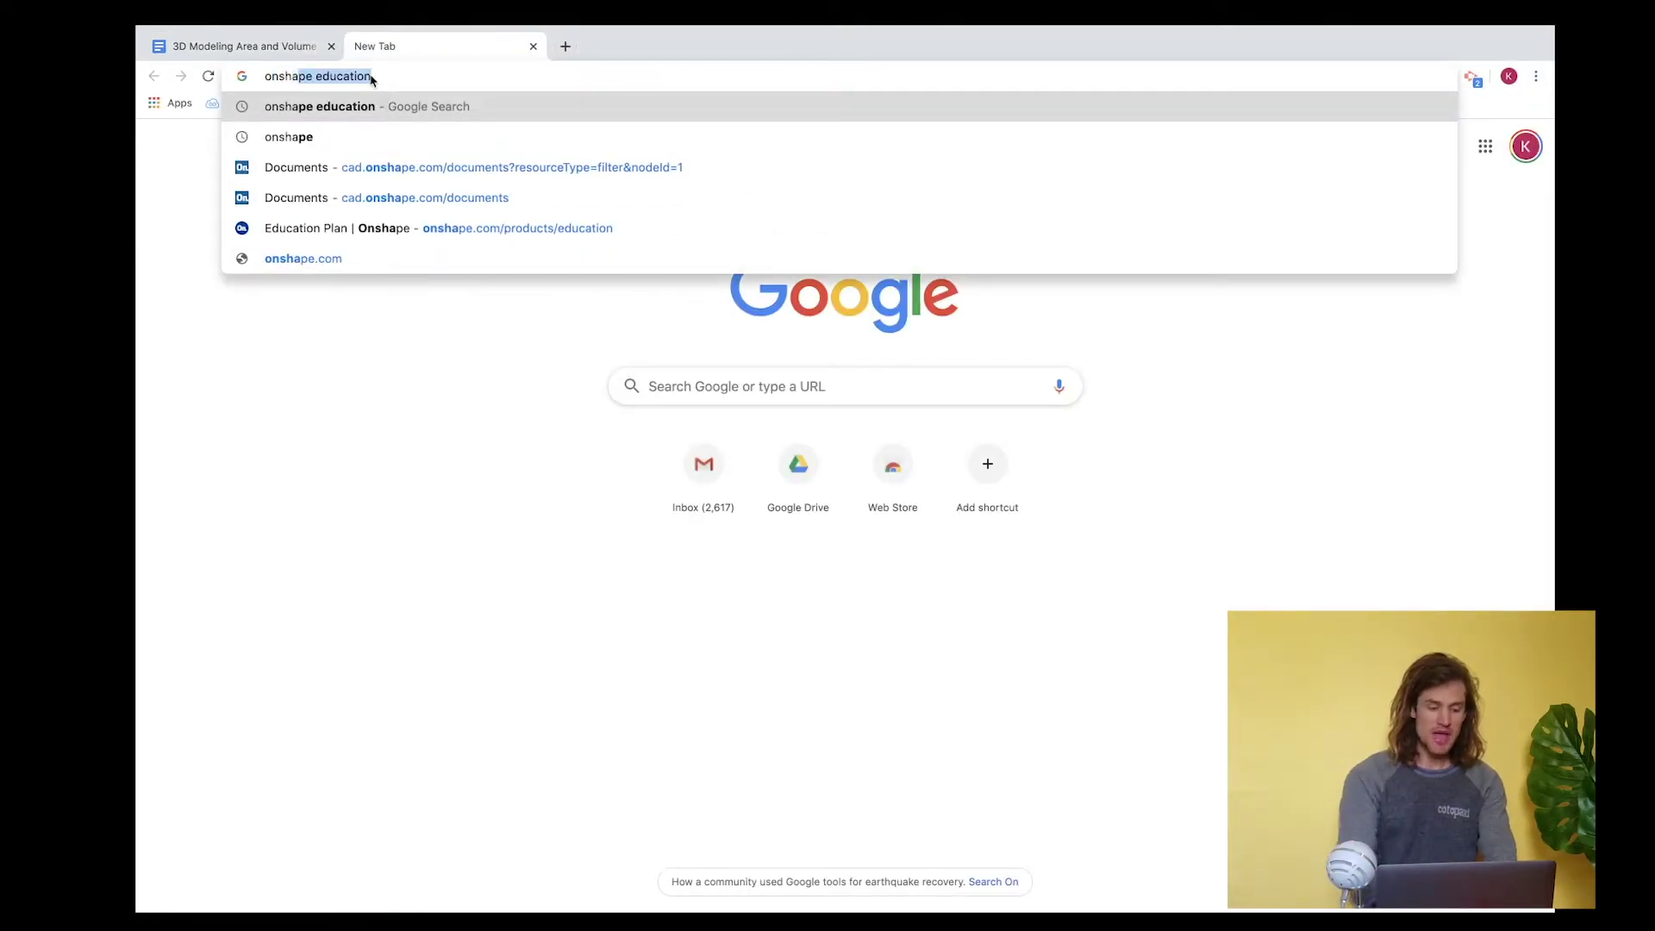
key(Right)
key(Return)
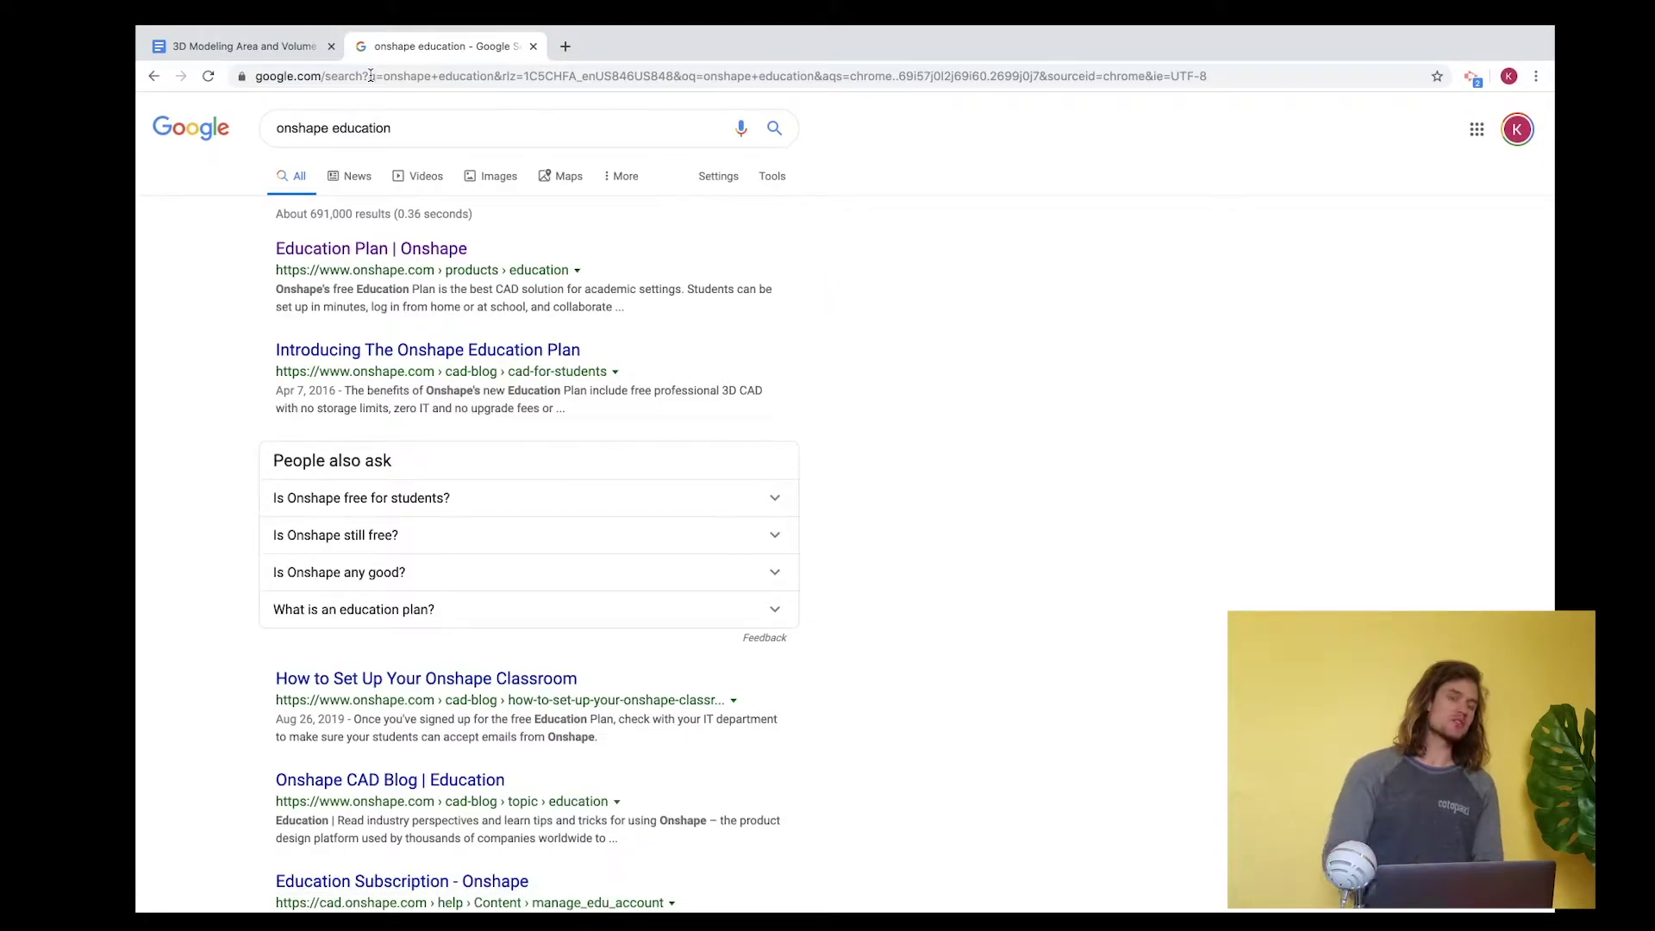
click(345, 249)
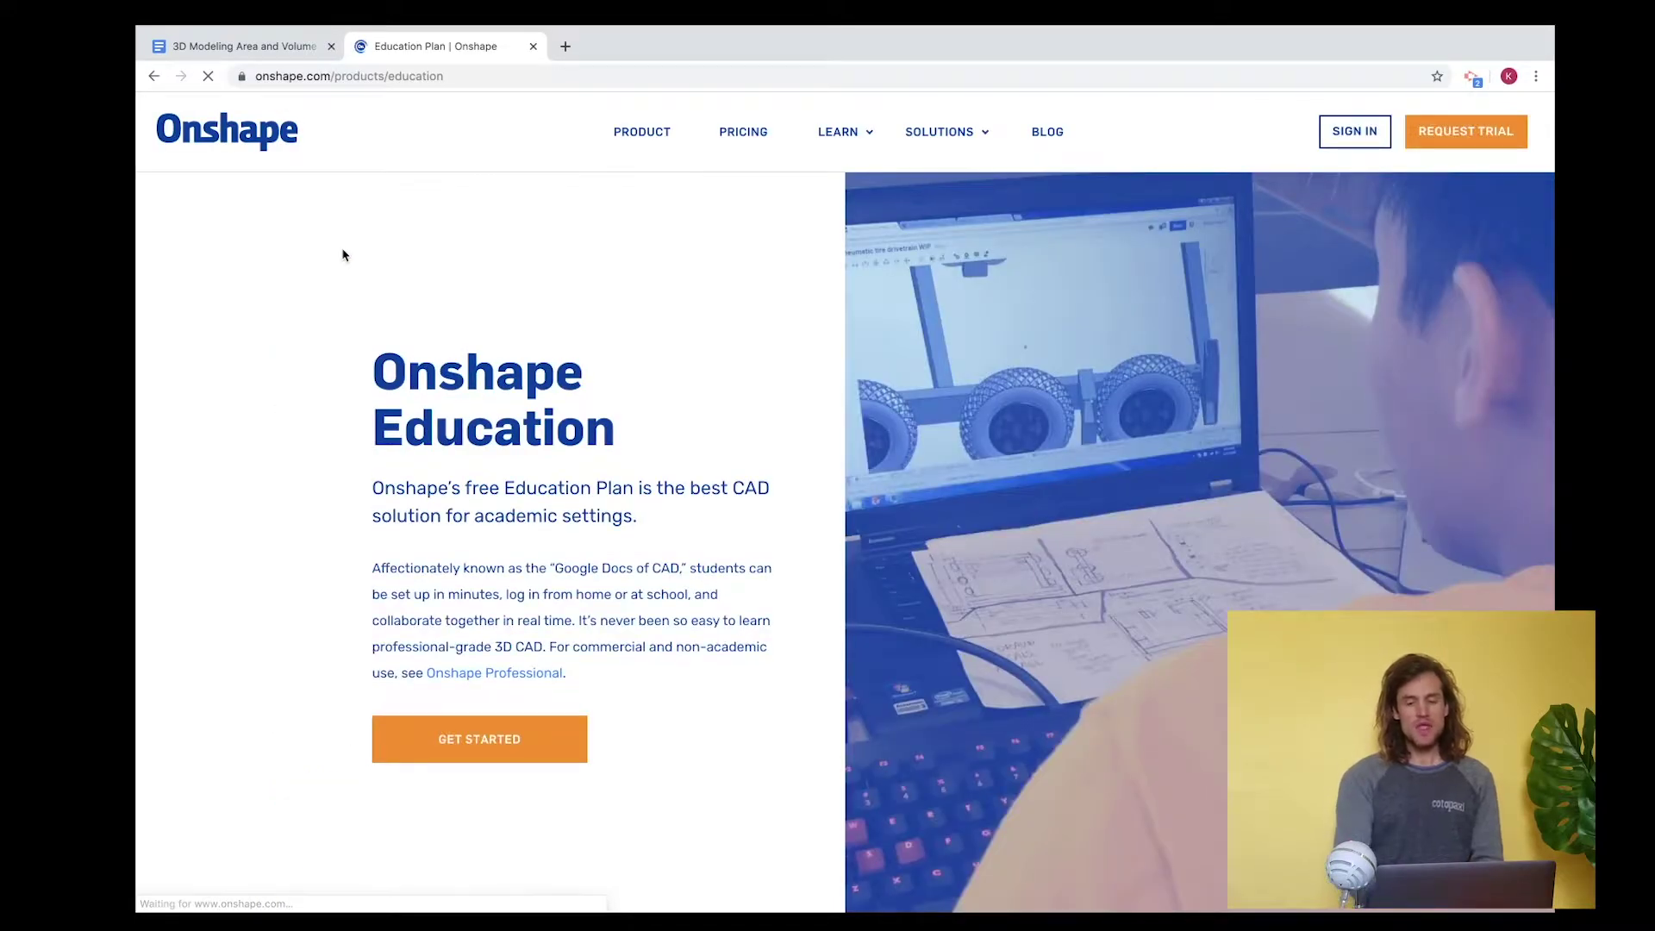
click(1338, 135)
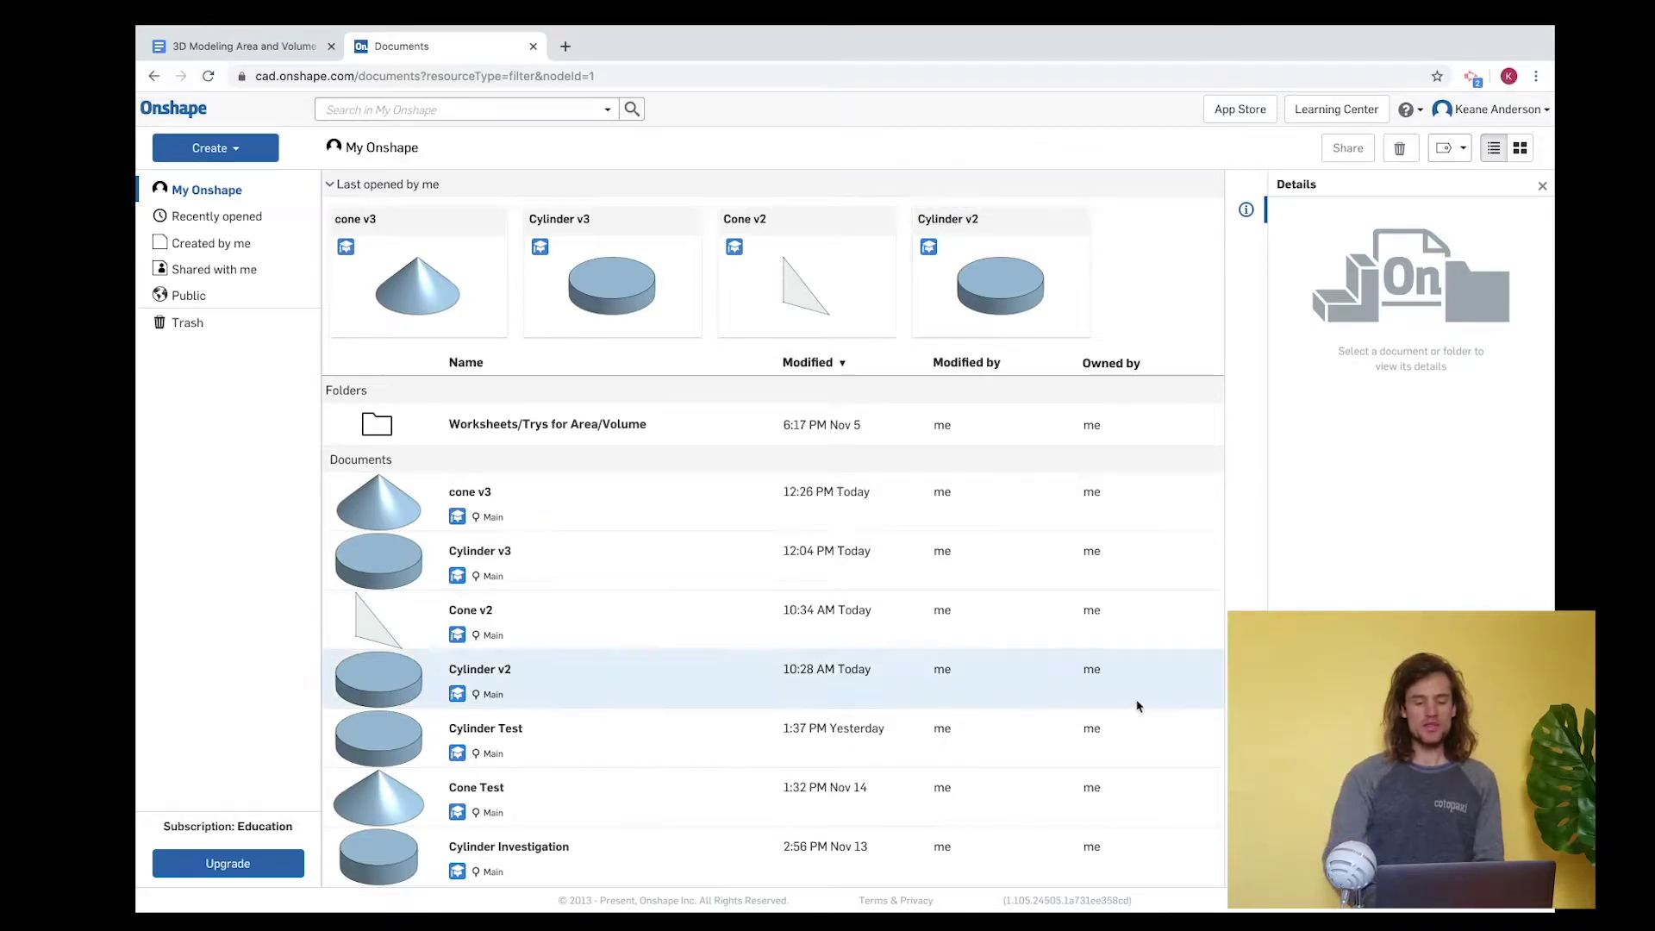
- Create a new Onshape document named "Cylinder v4"
click(207, 149)
click(212, 181)
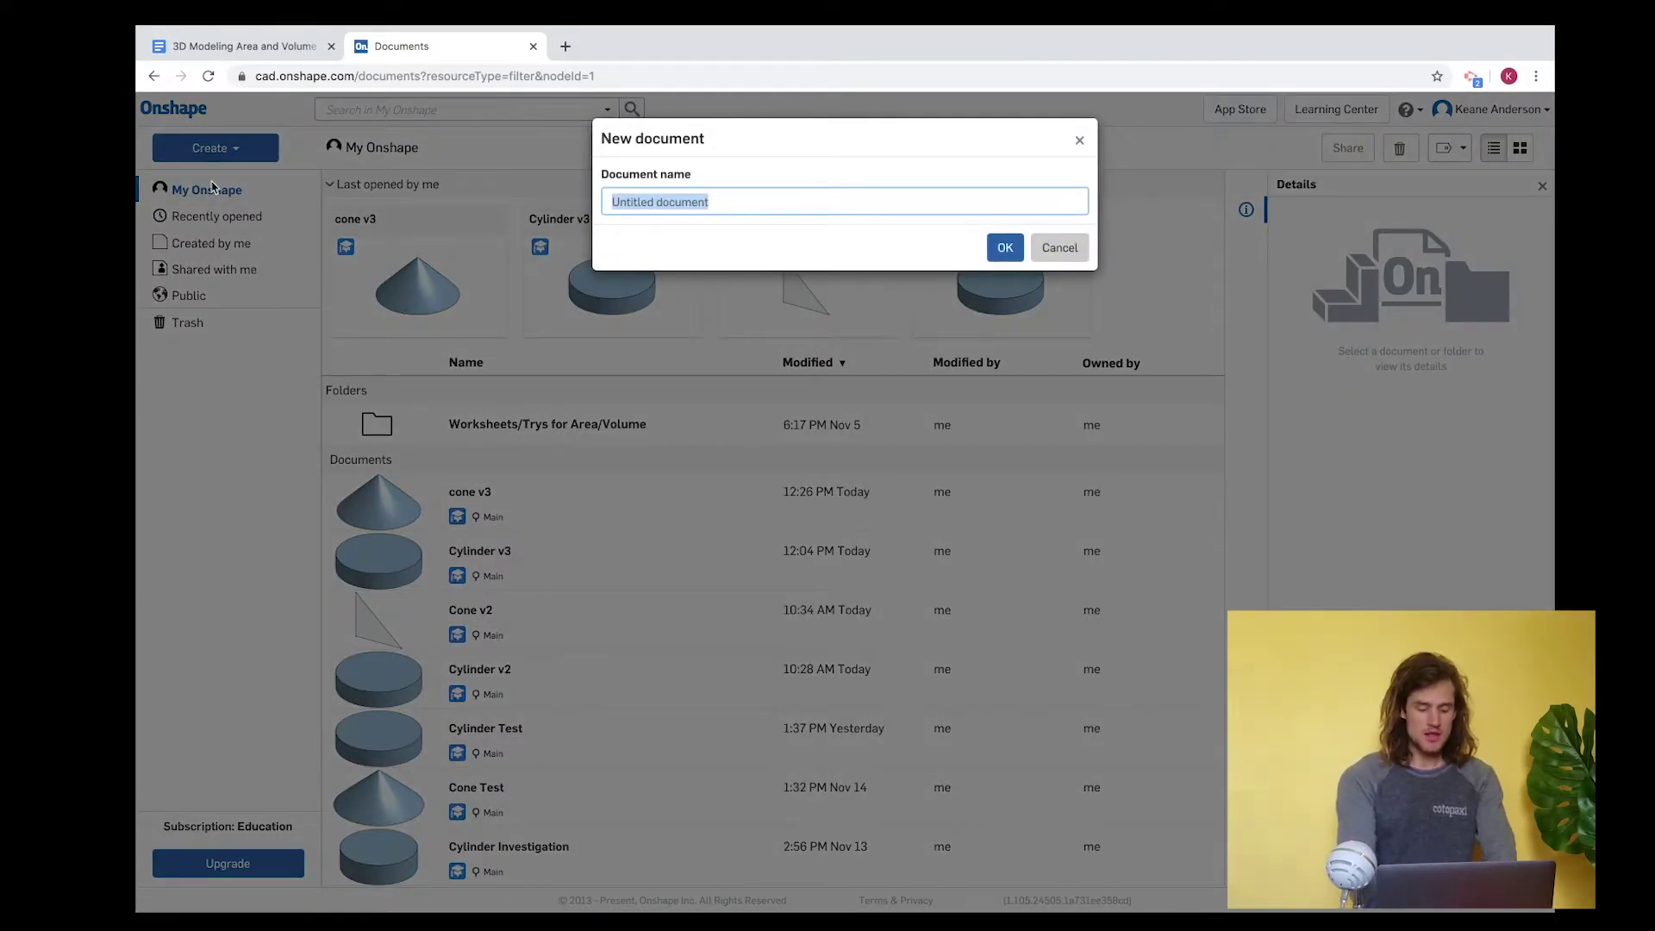
text(Cylinder v4)
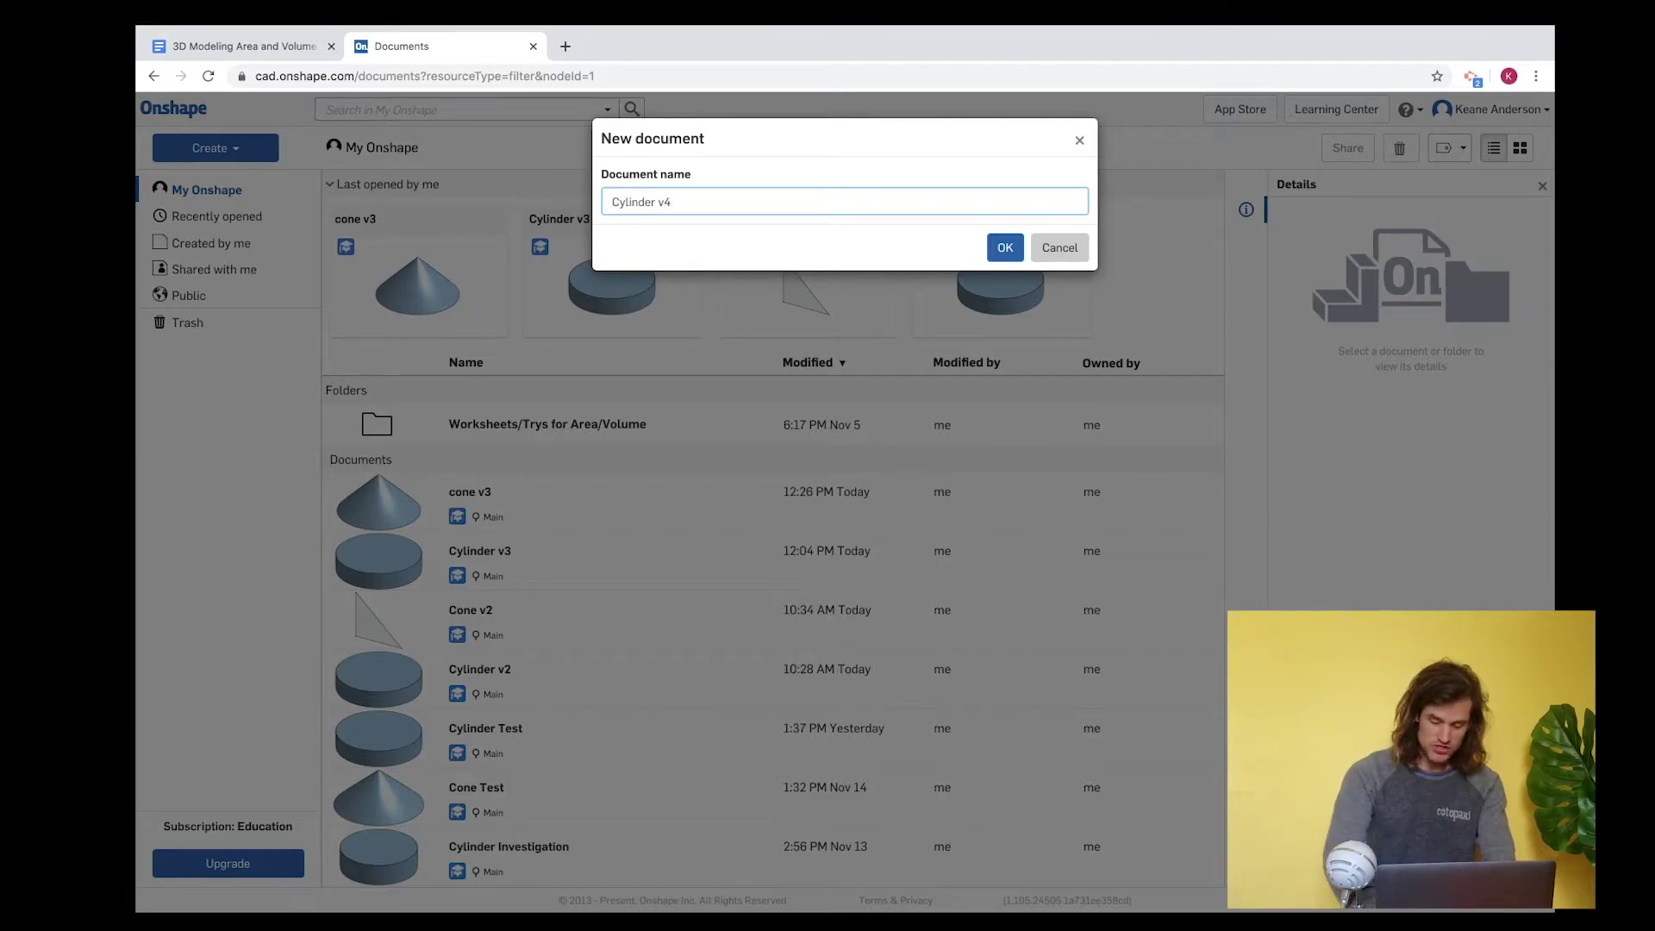
key(Return)
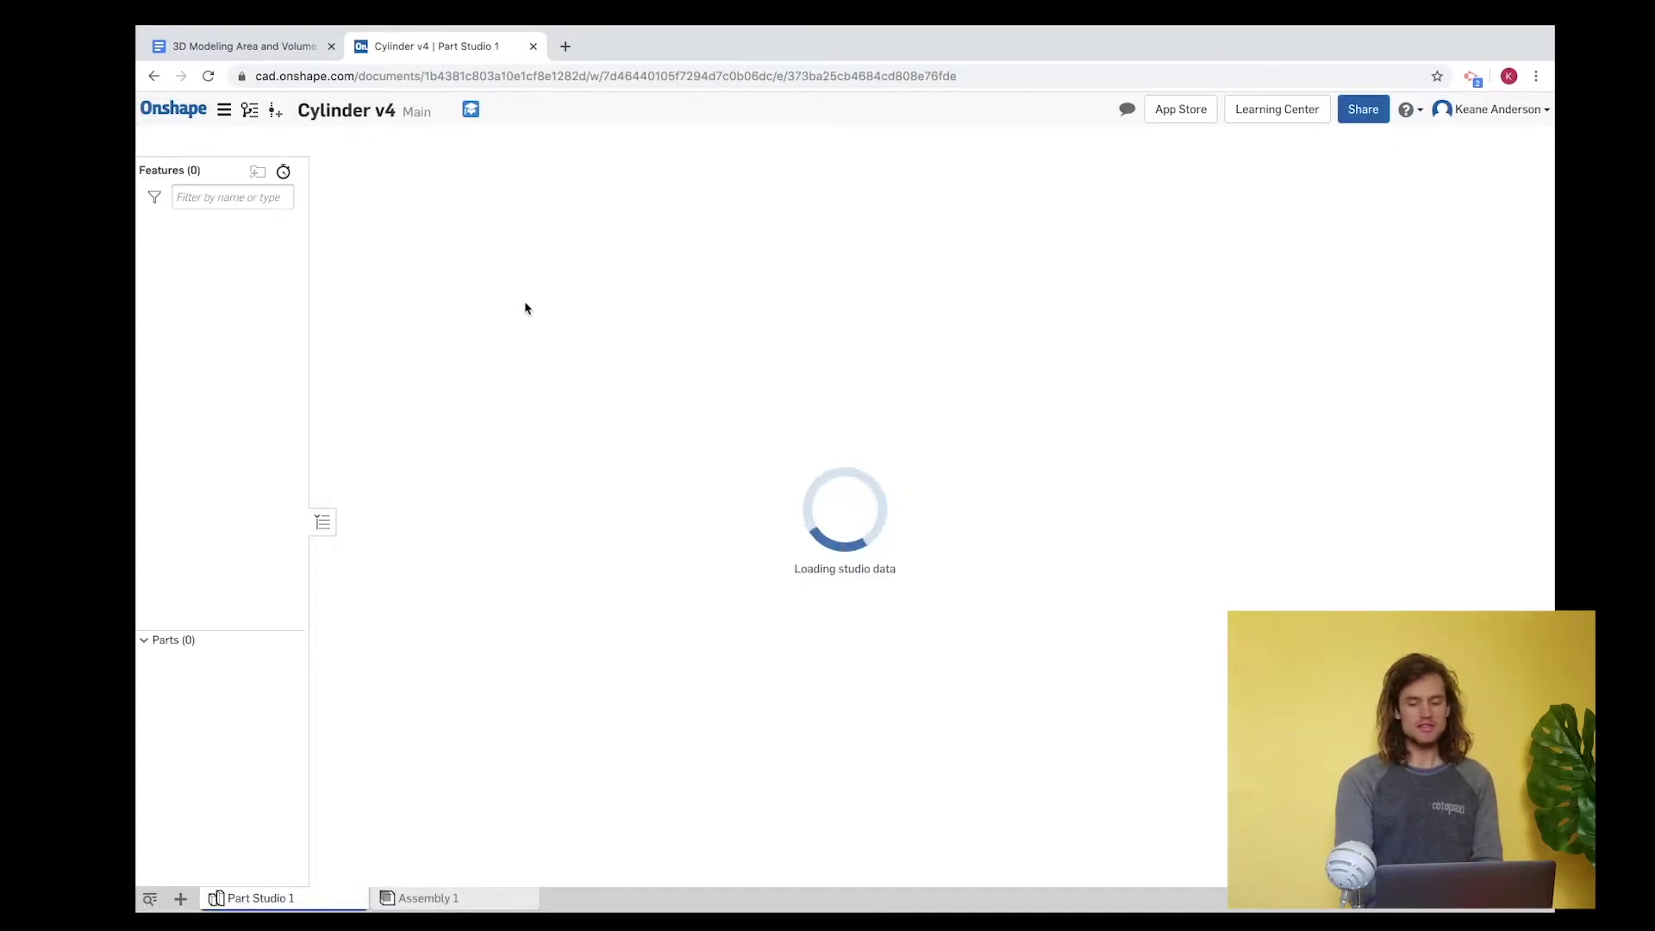
- Check the three cylinder shapes and their table in the Google Docs worksheet, and return to the Cylinder v4 document in Onshape
click(258, 46)
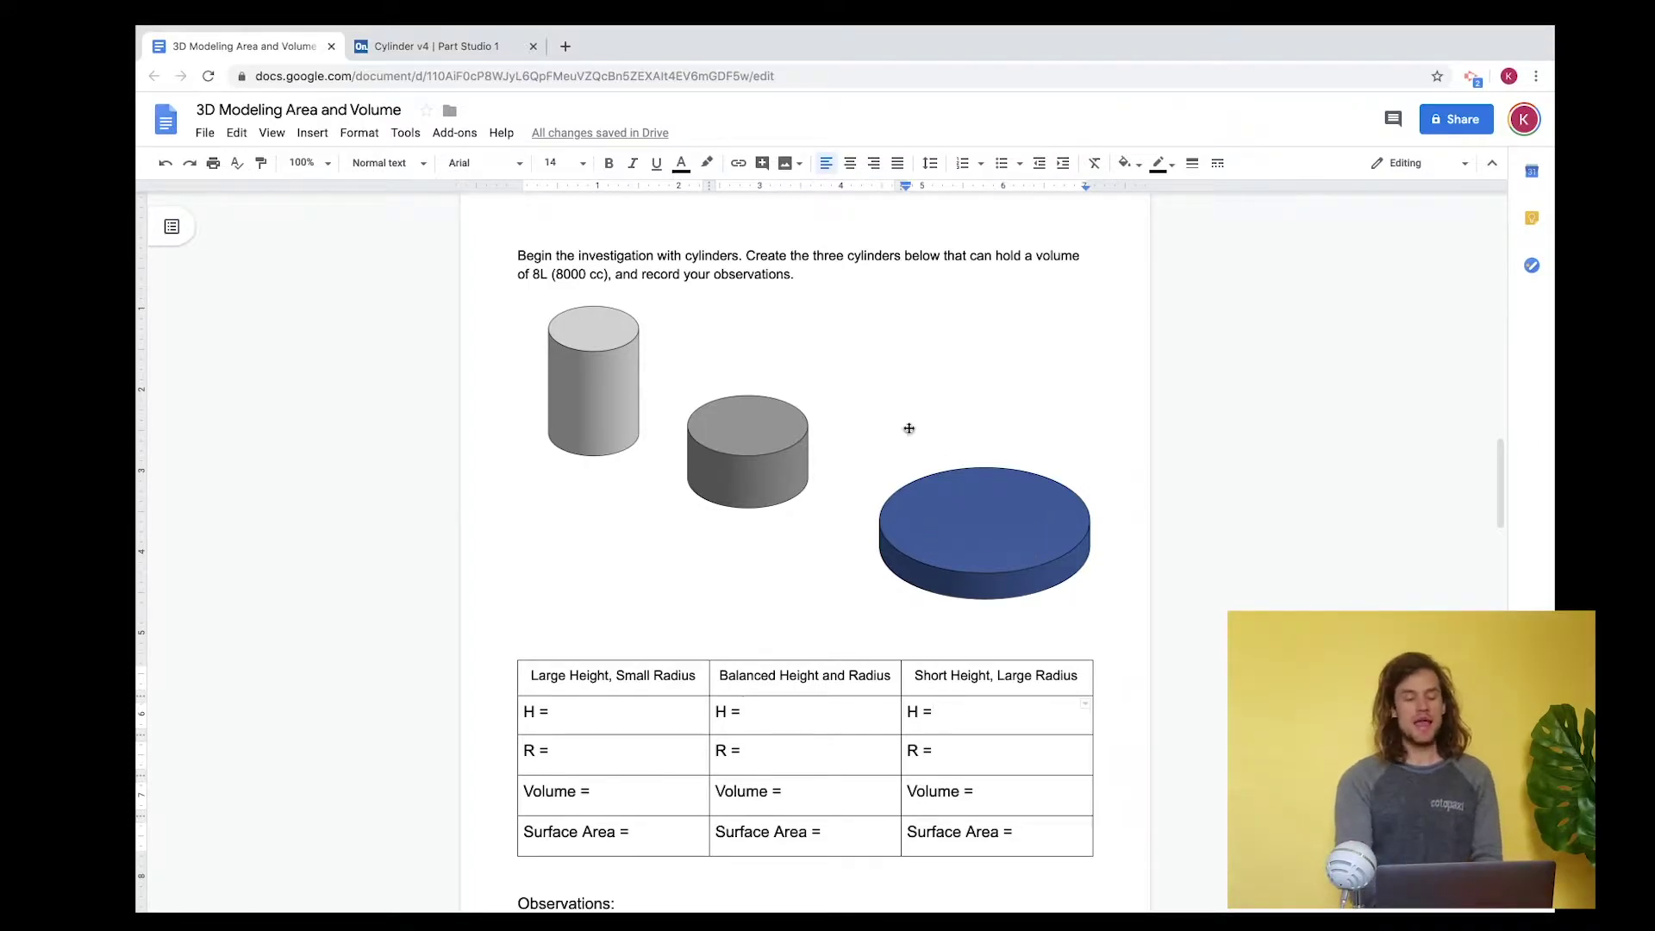
click(408, 45)
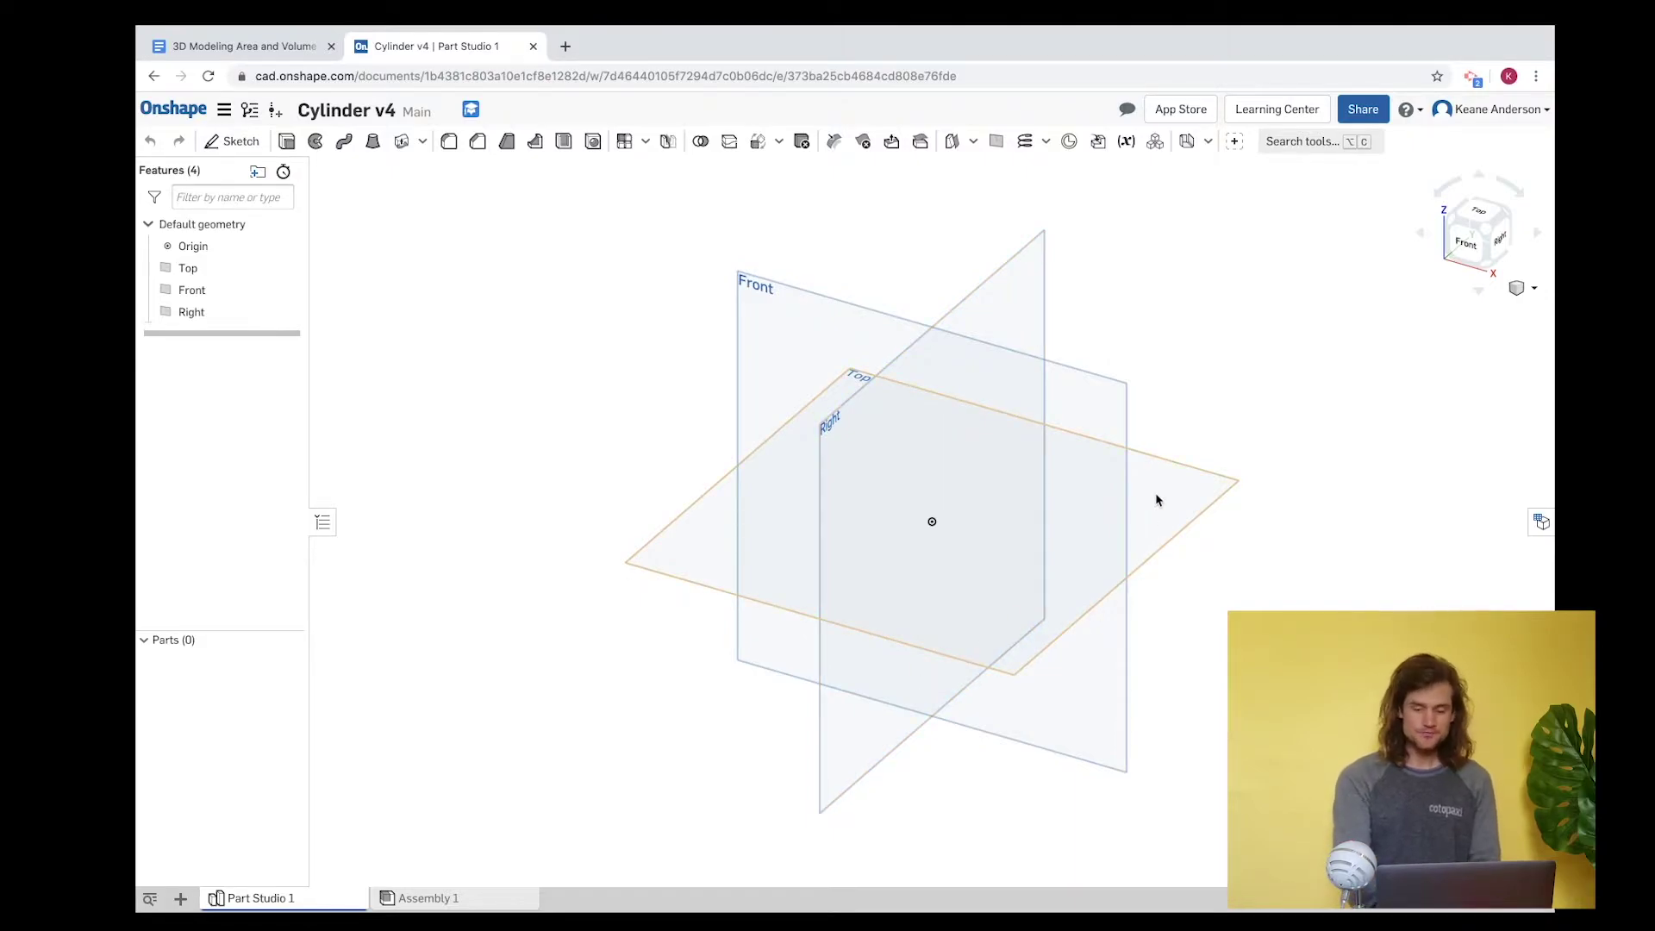
- Inspect the default planes from the back, top and isometric directions, finishing in an angled 3D view
click(1477, 250)
click(1485, 232)
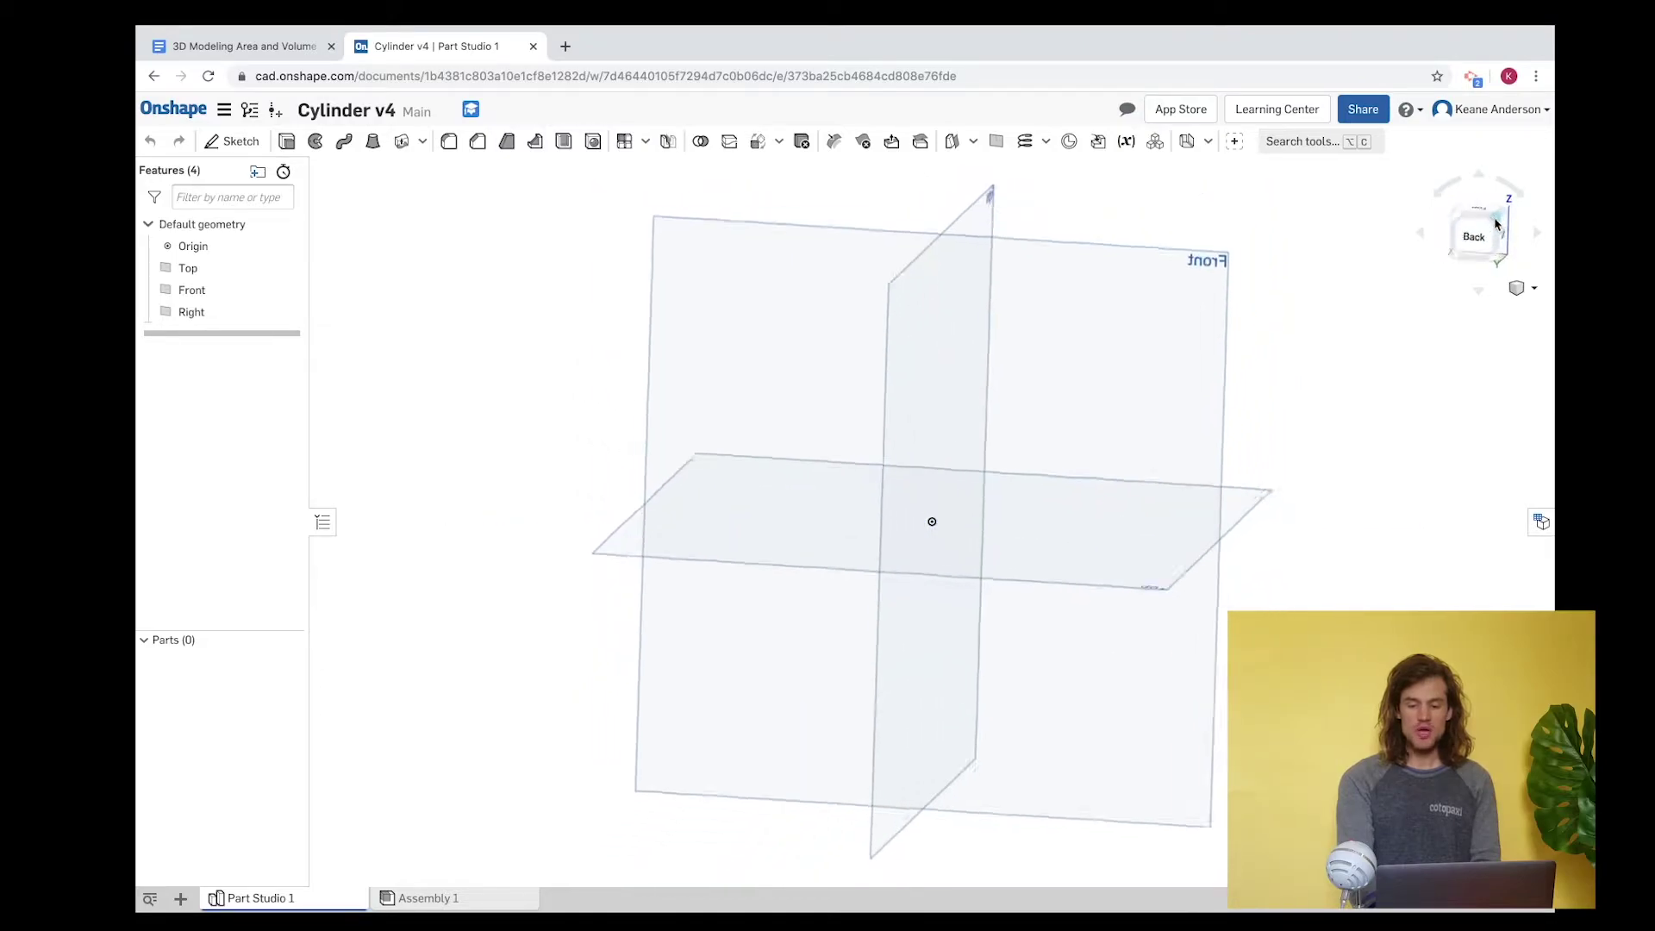
click(1494, 226)
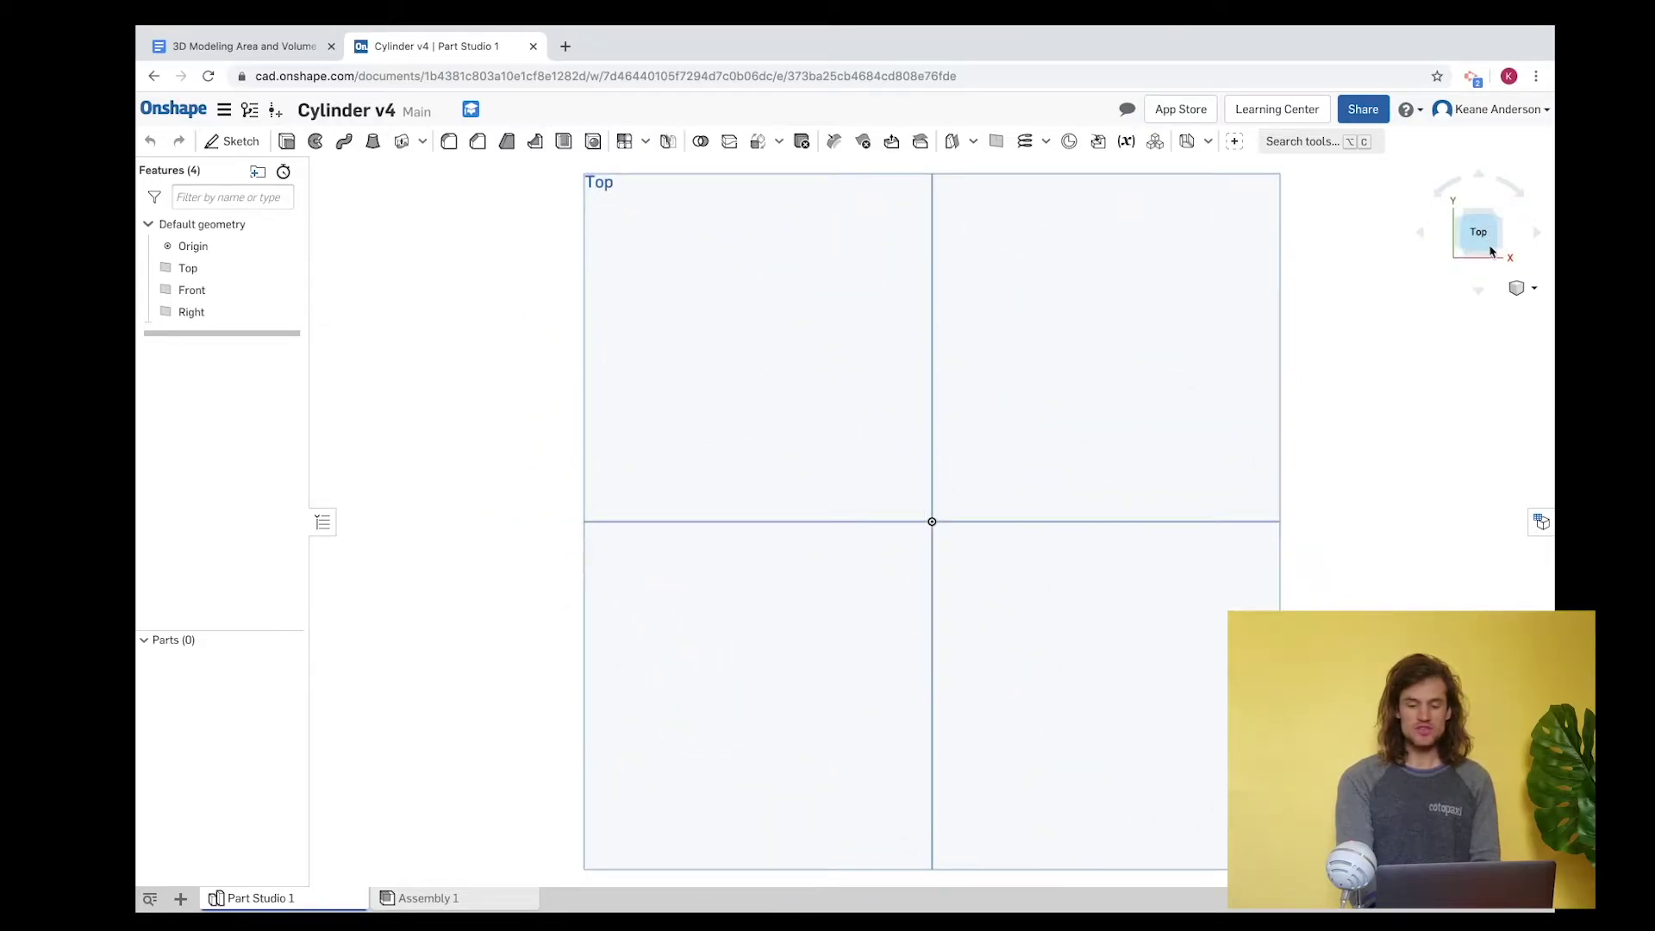
click(1492, 253)
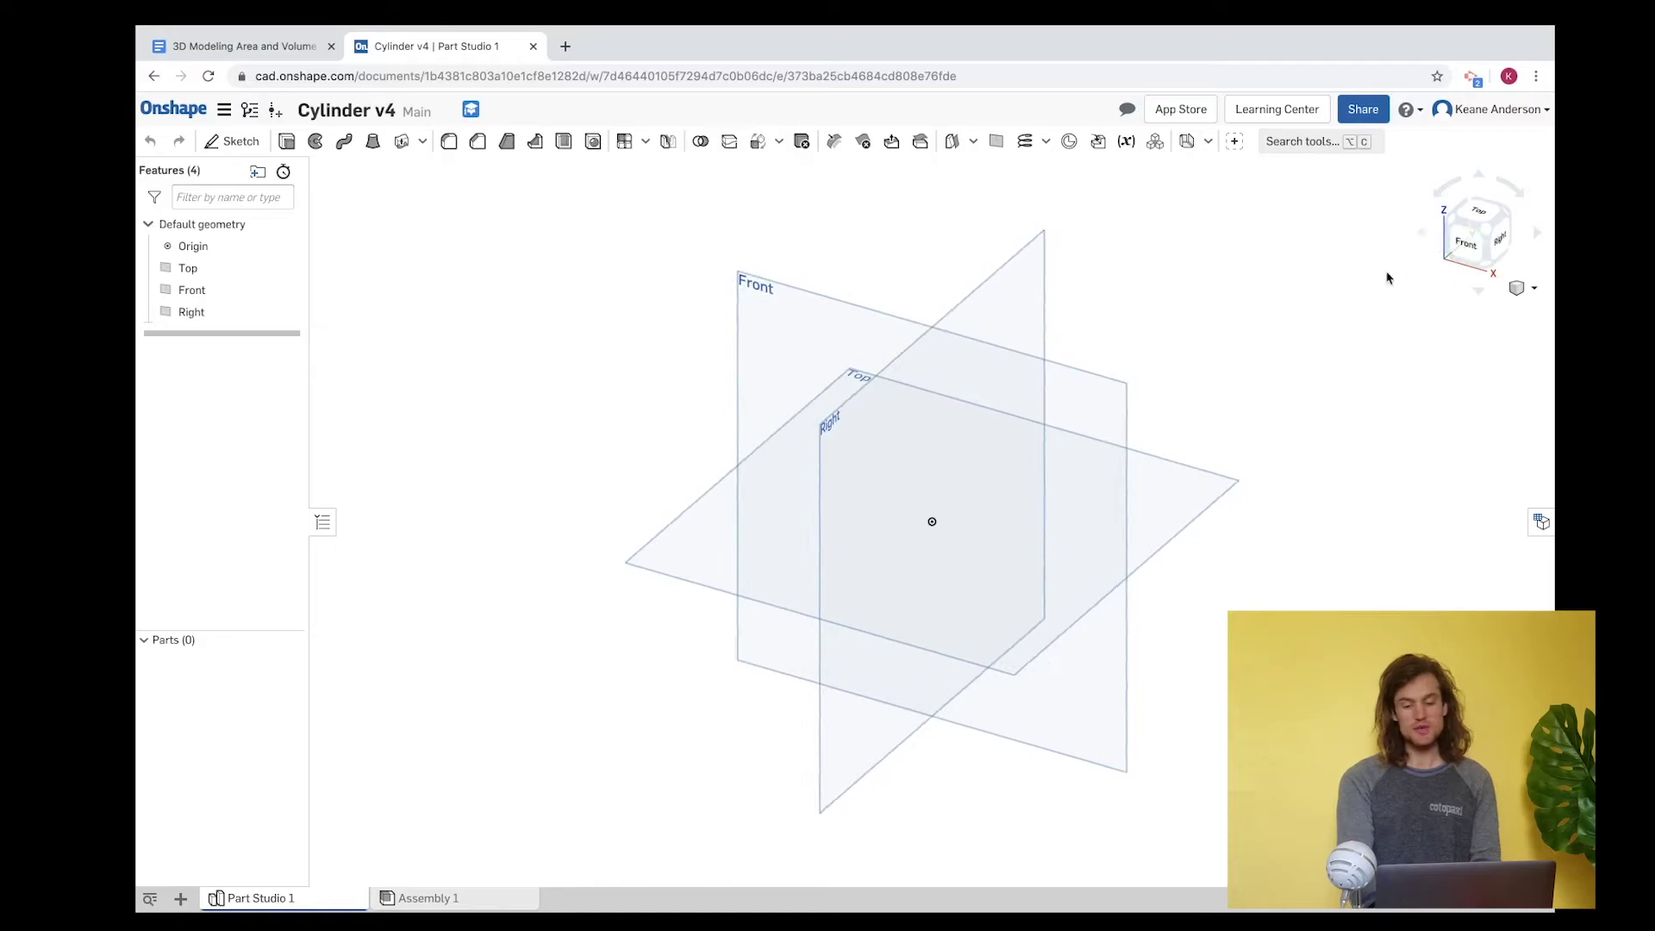
click(1529, 288)
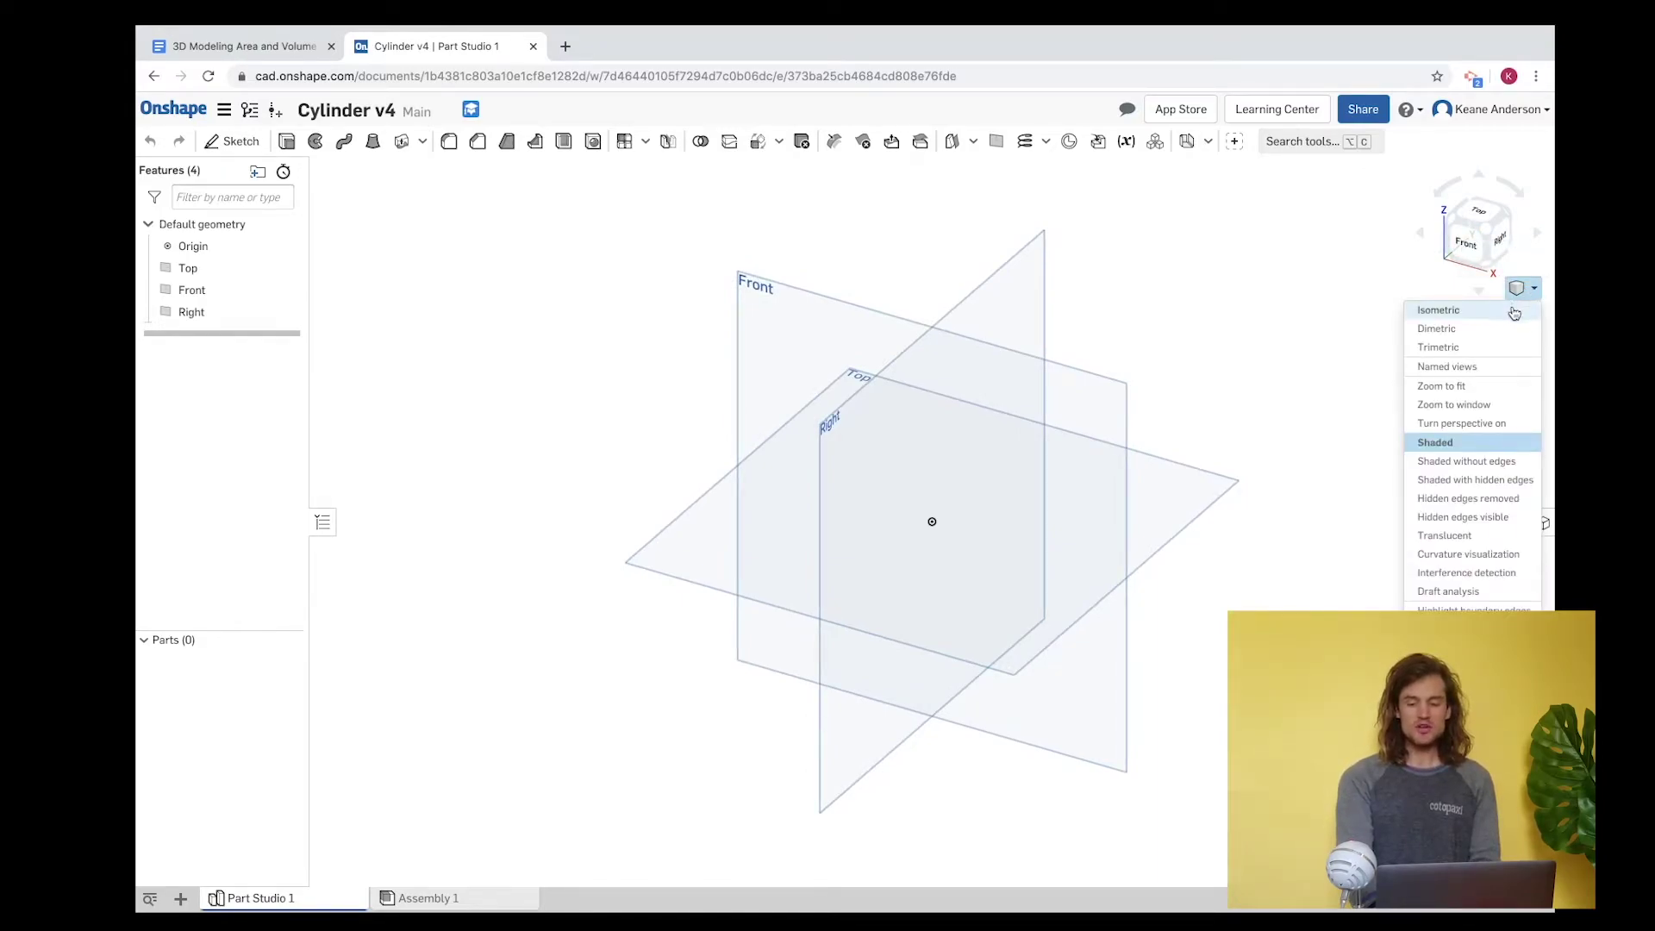
click(1515, 312)
click(1485, 220)
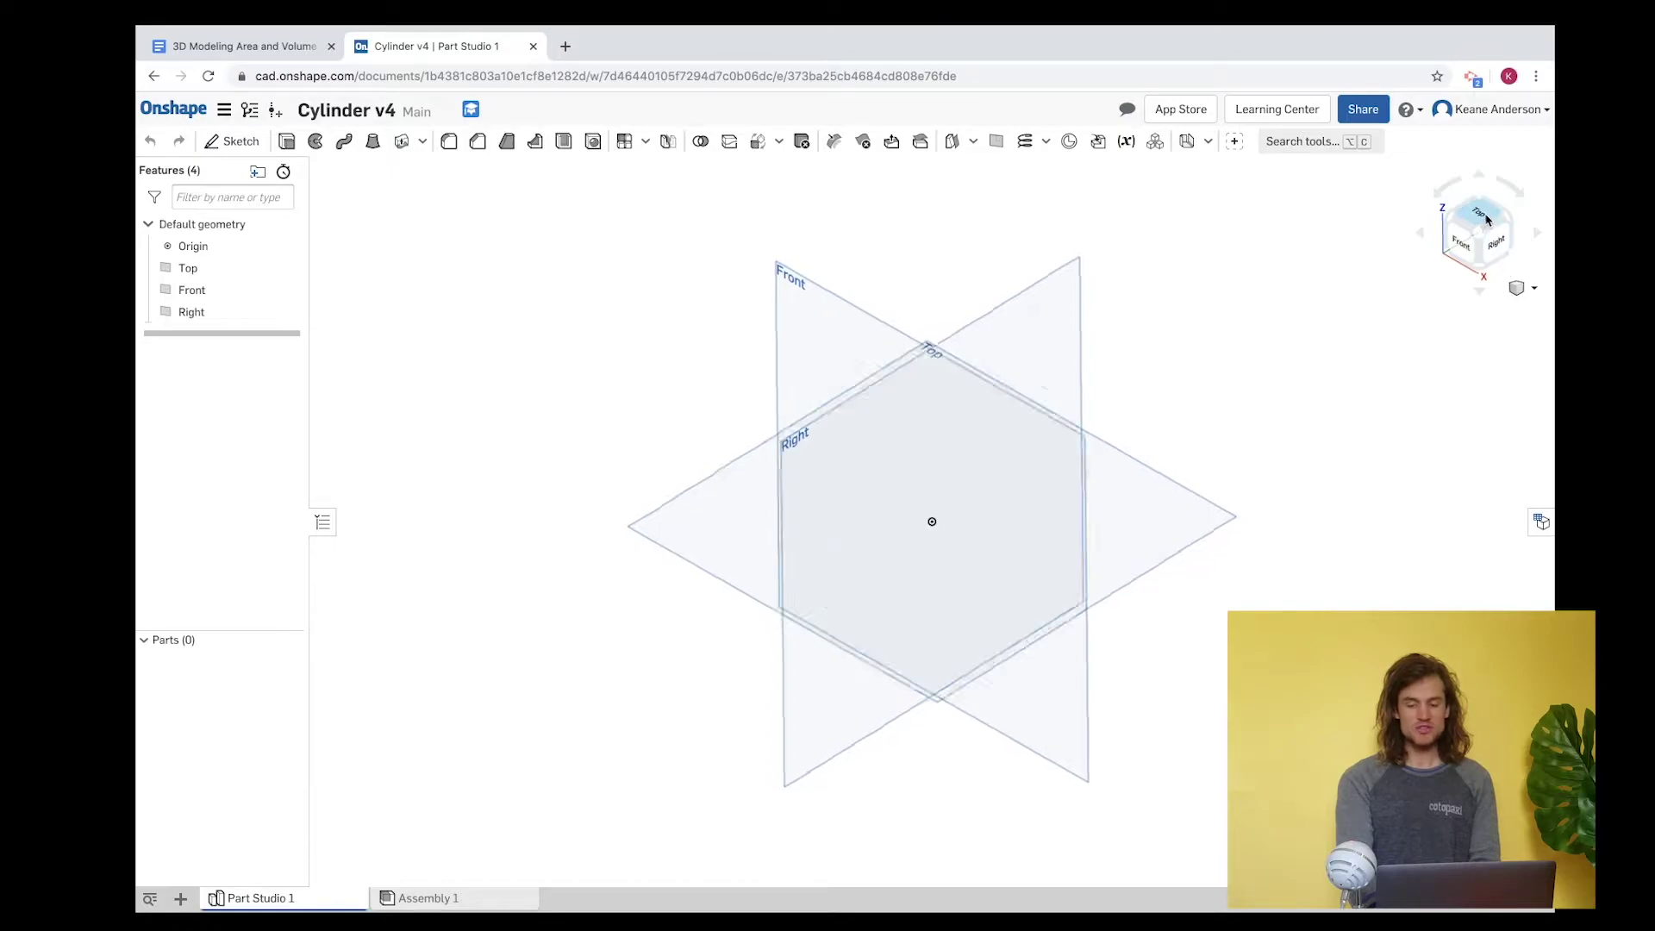
click(1500, 251)
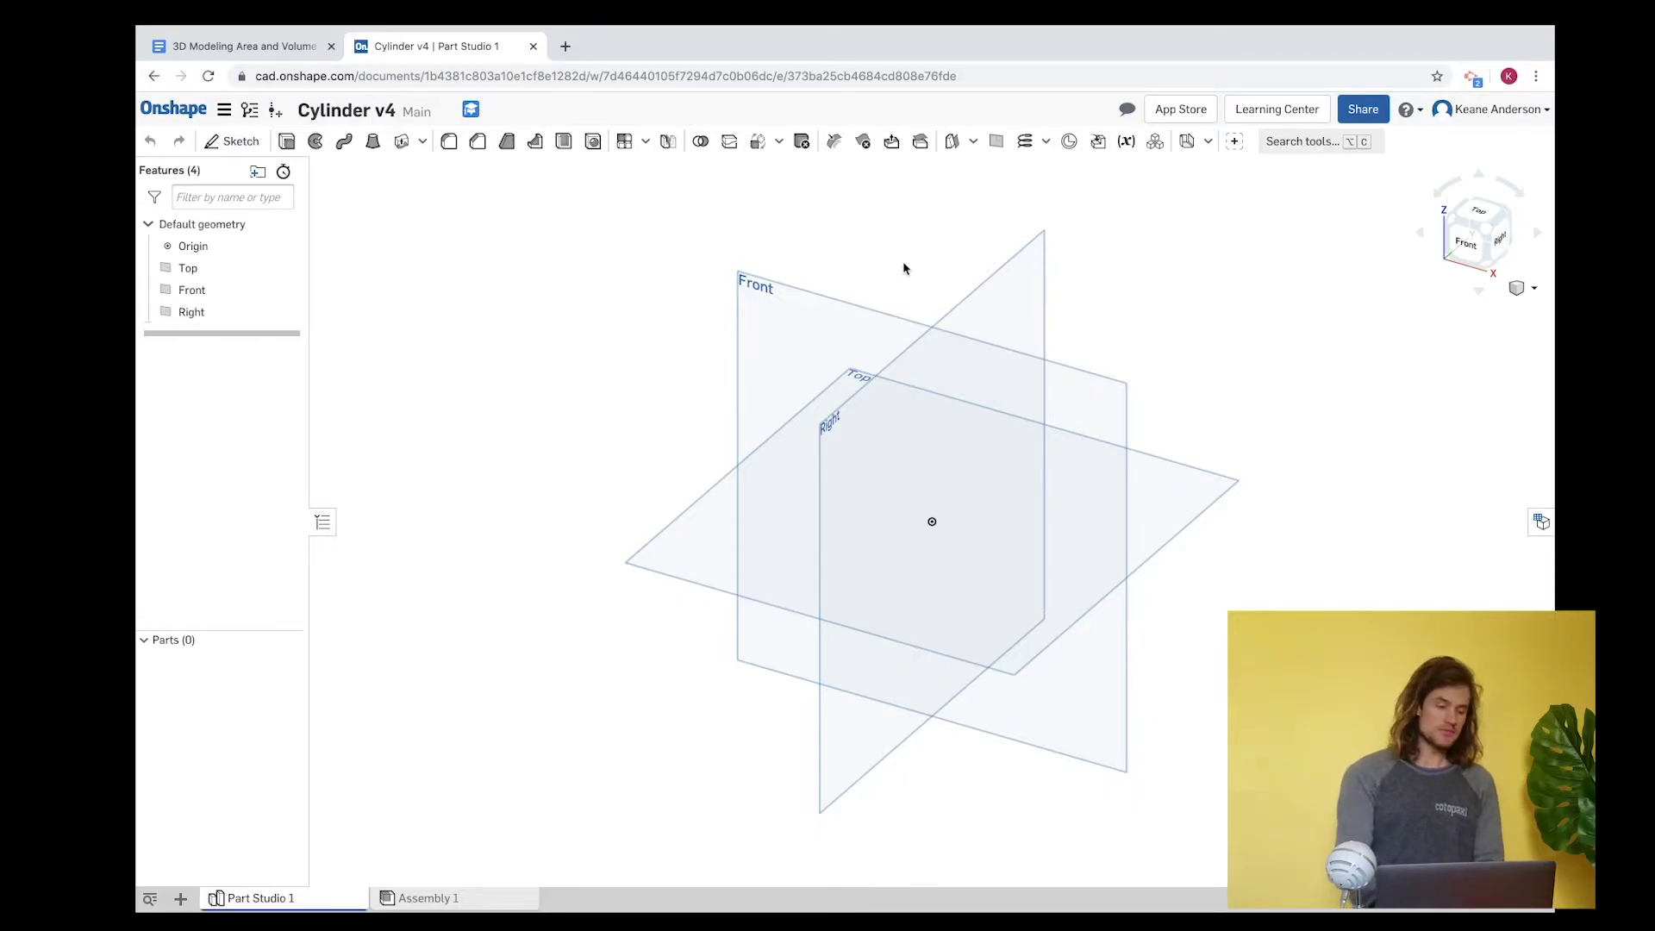
- Start a new sketch on the Top plane and view it straight on from above
click(232, 142)
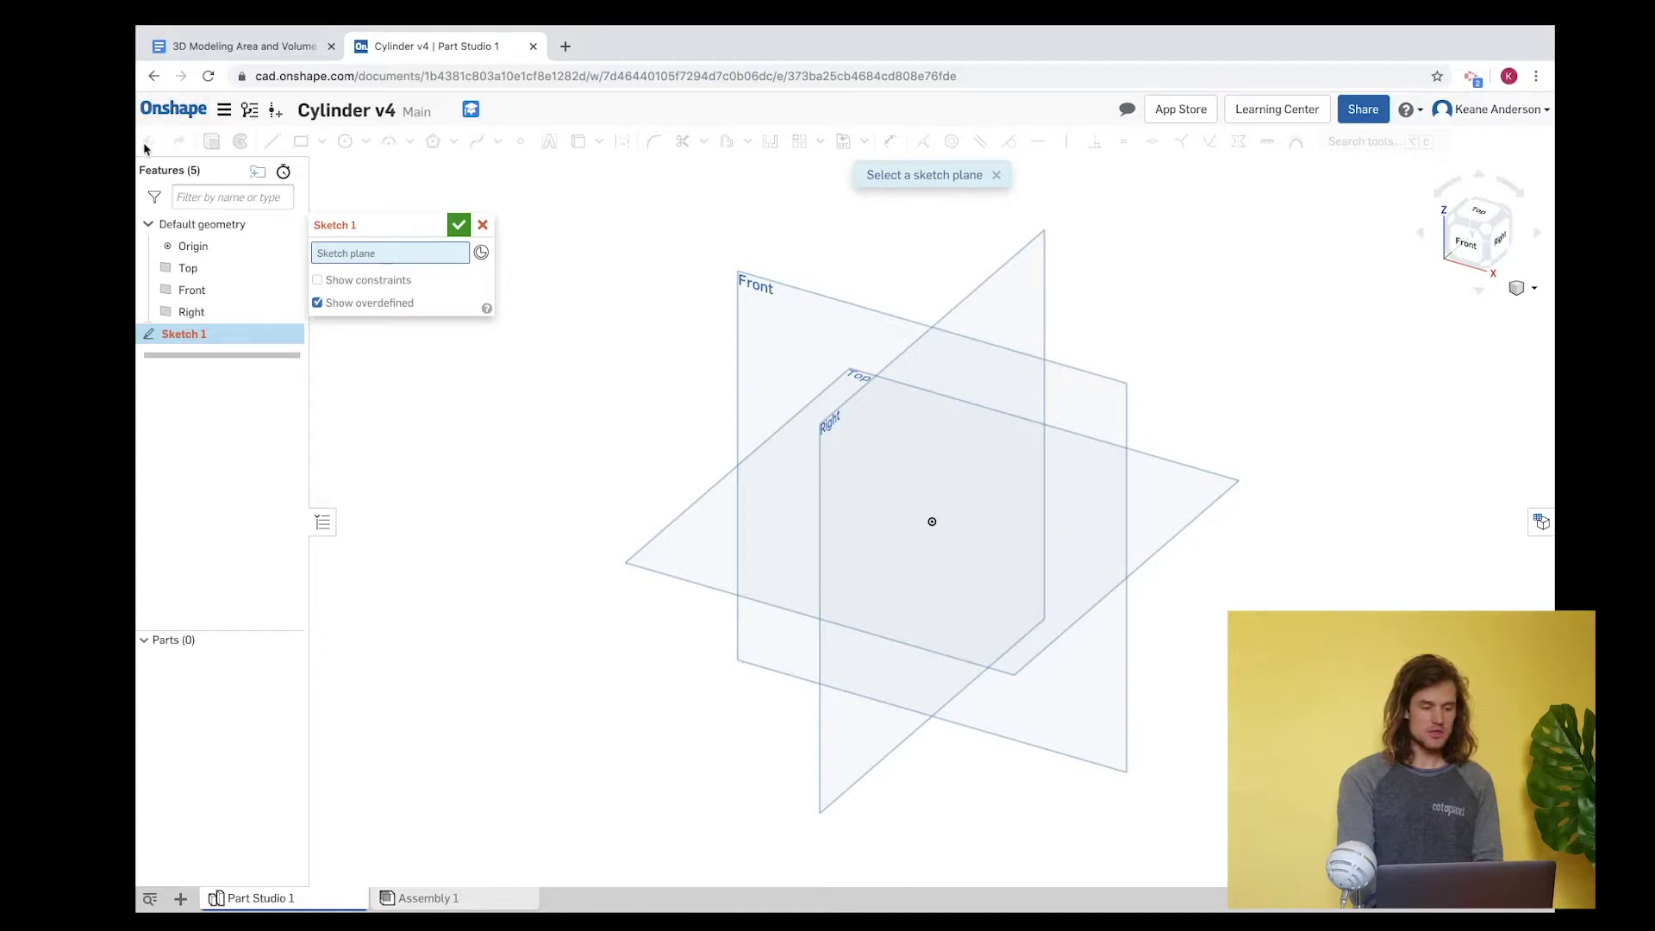
click(485, 227)
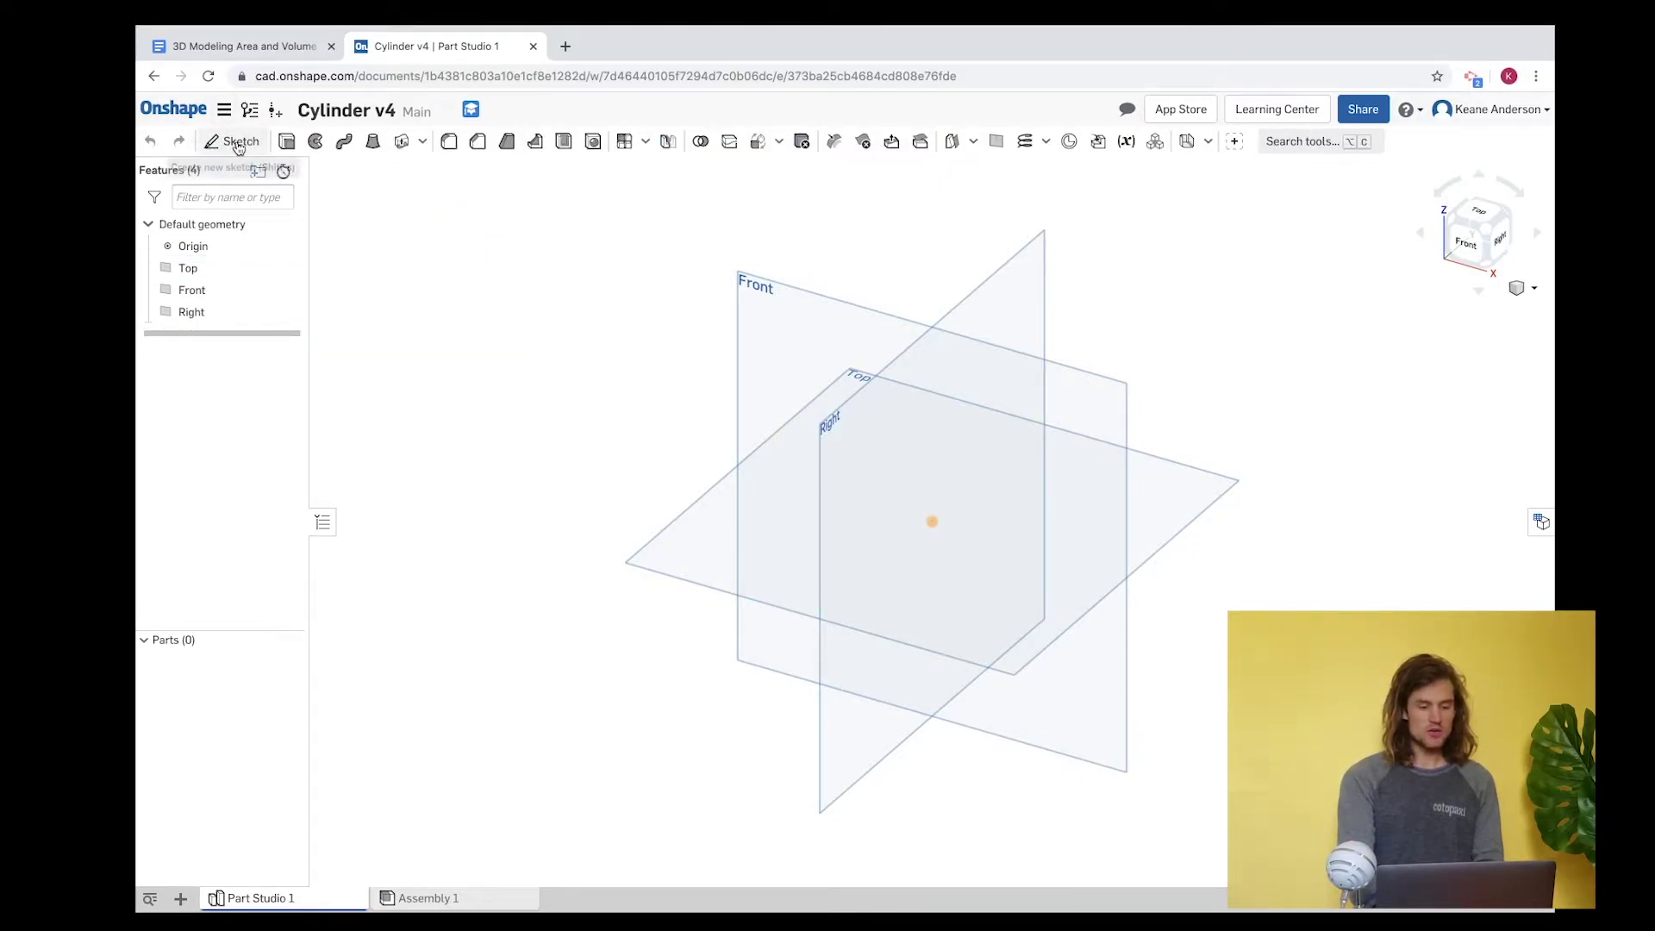
click(239, 145)
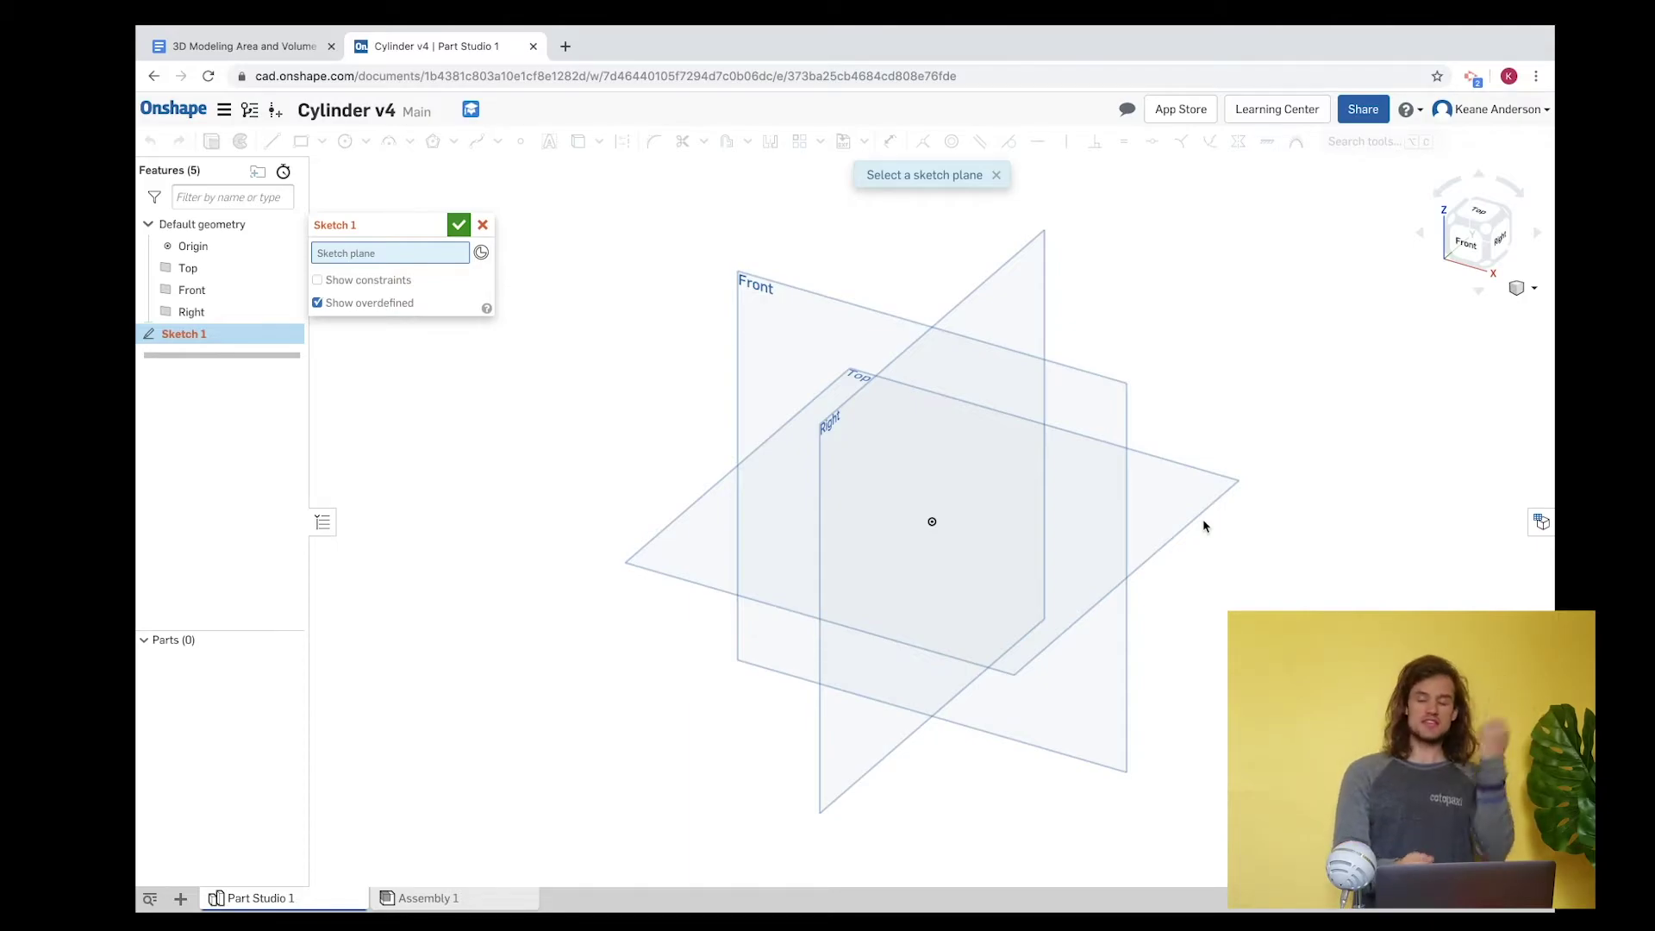
click(1221, 492)
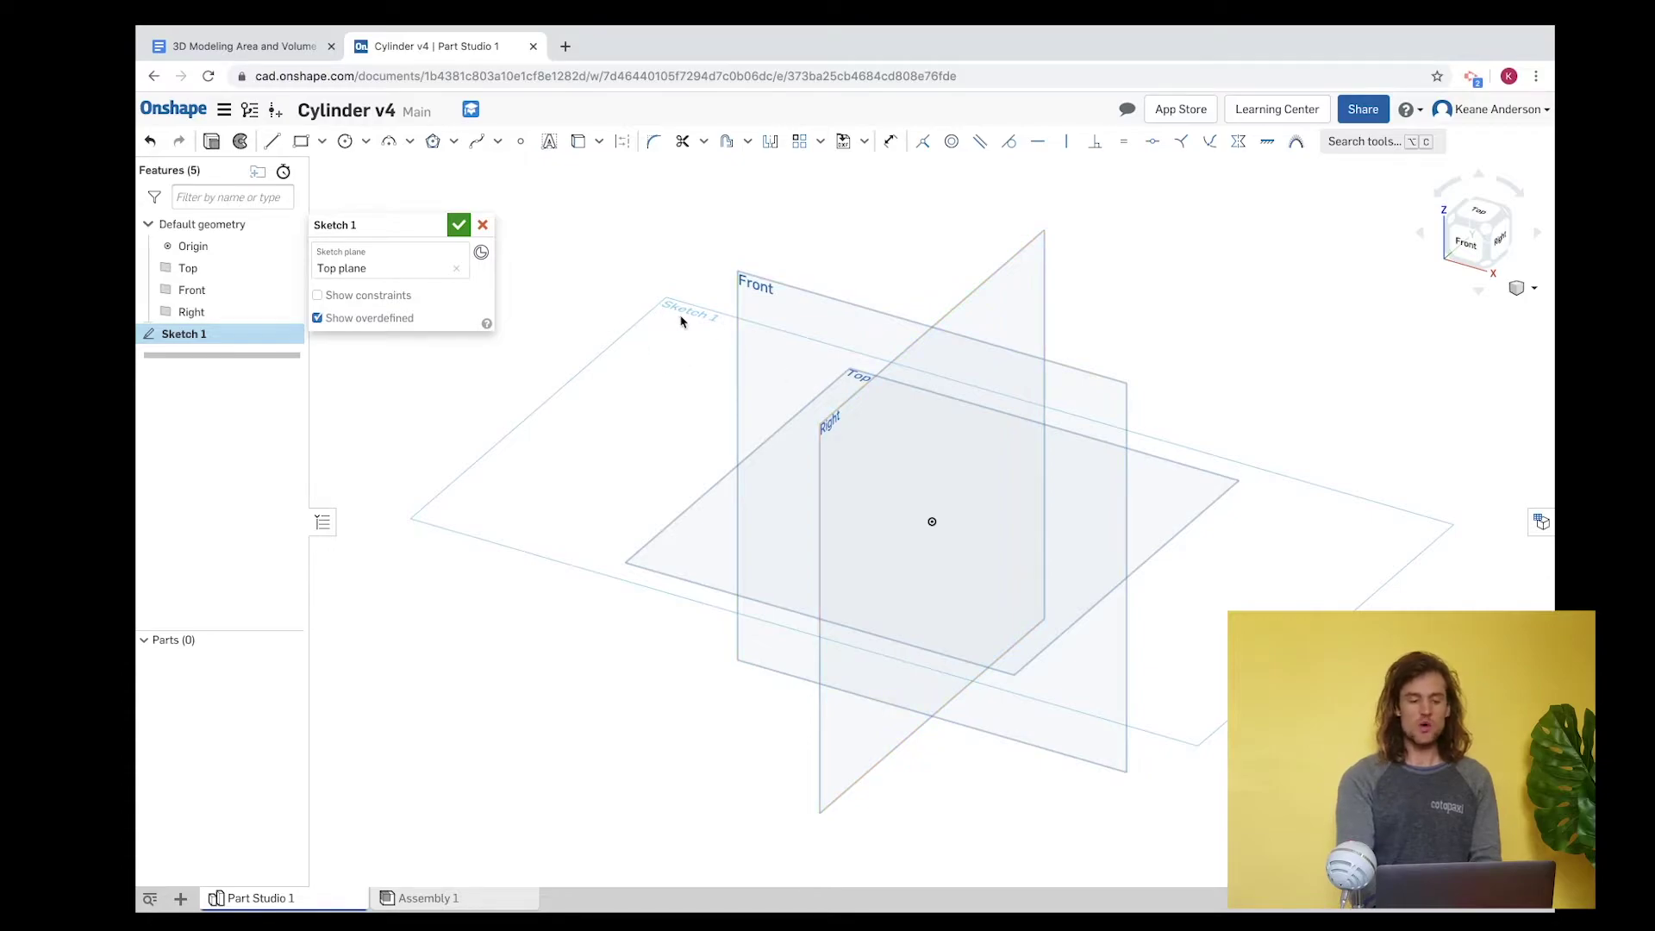
click(1483, 216)
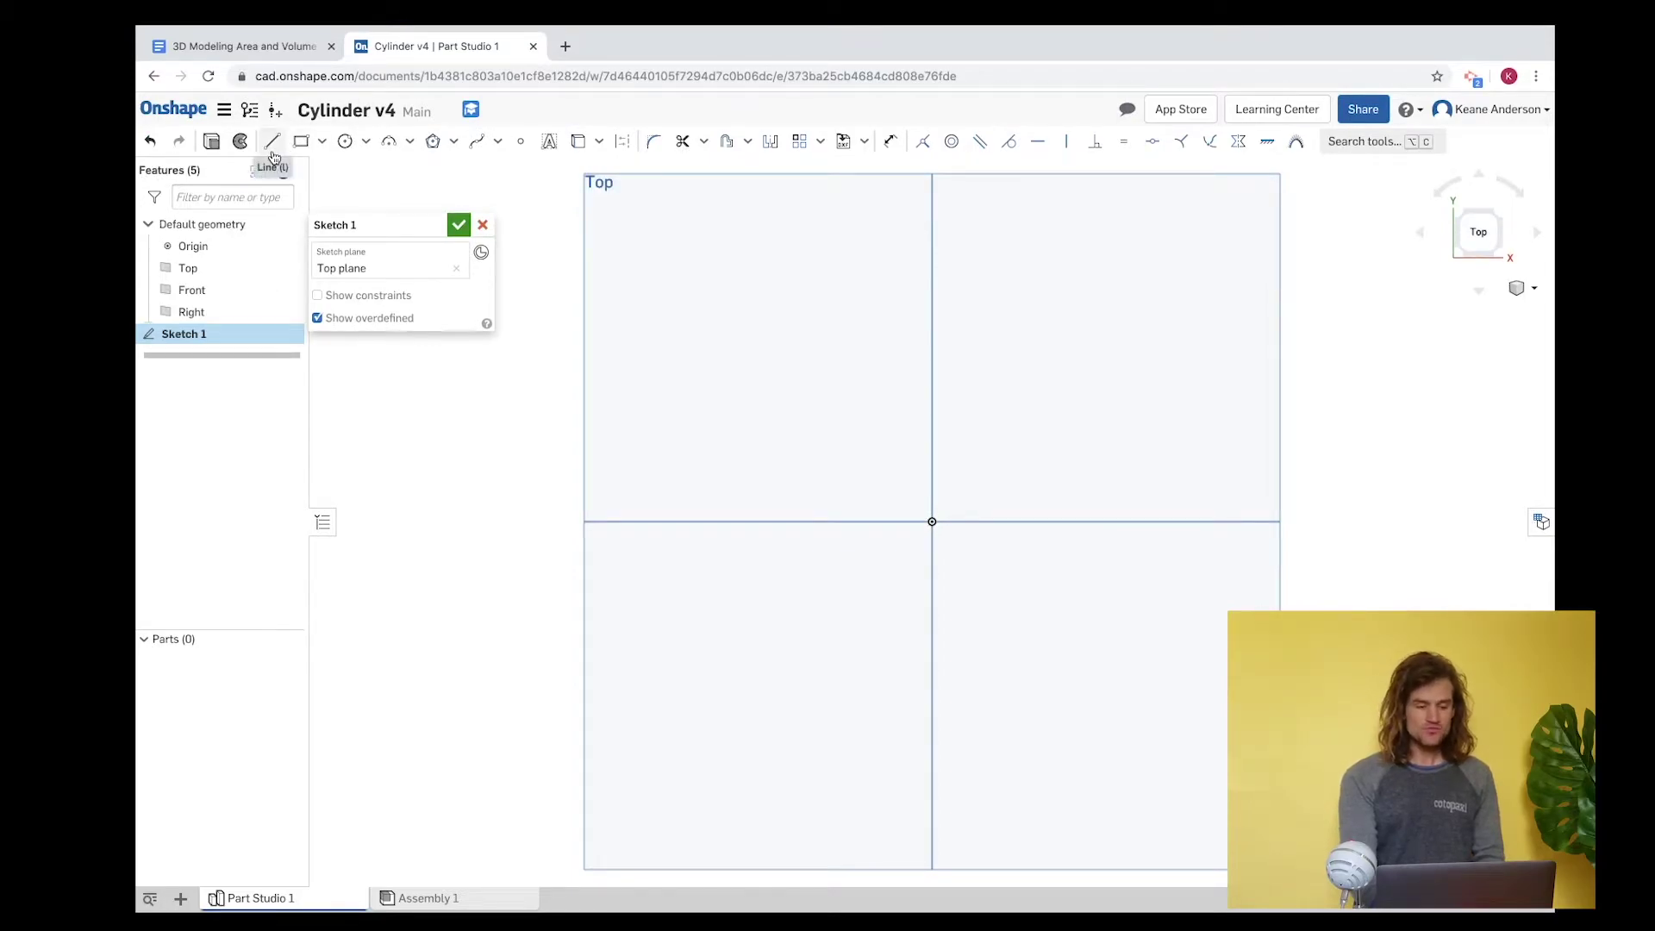
- Sketch a circle about 4.63 in in diameter centered on the origin
click(346, 143)
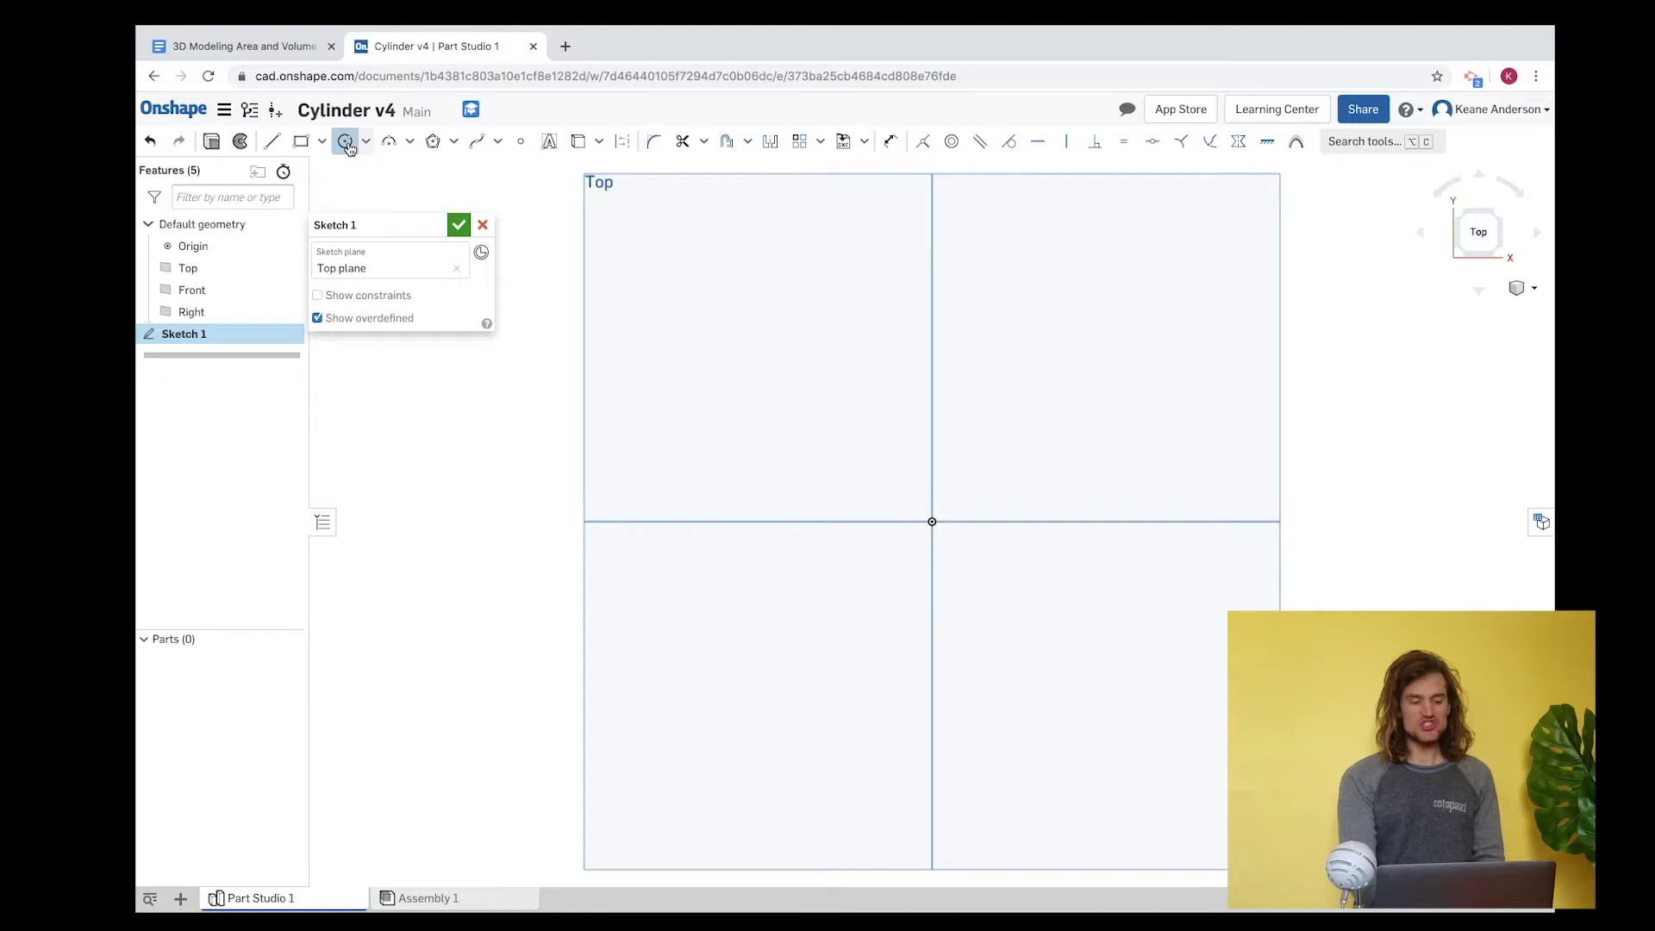
click(933, 523)
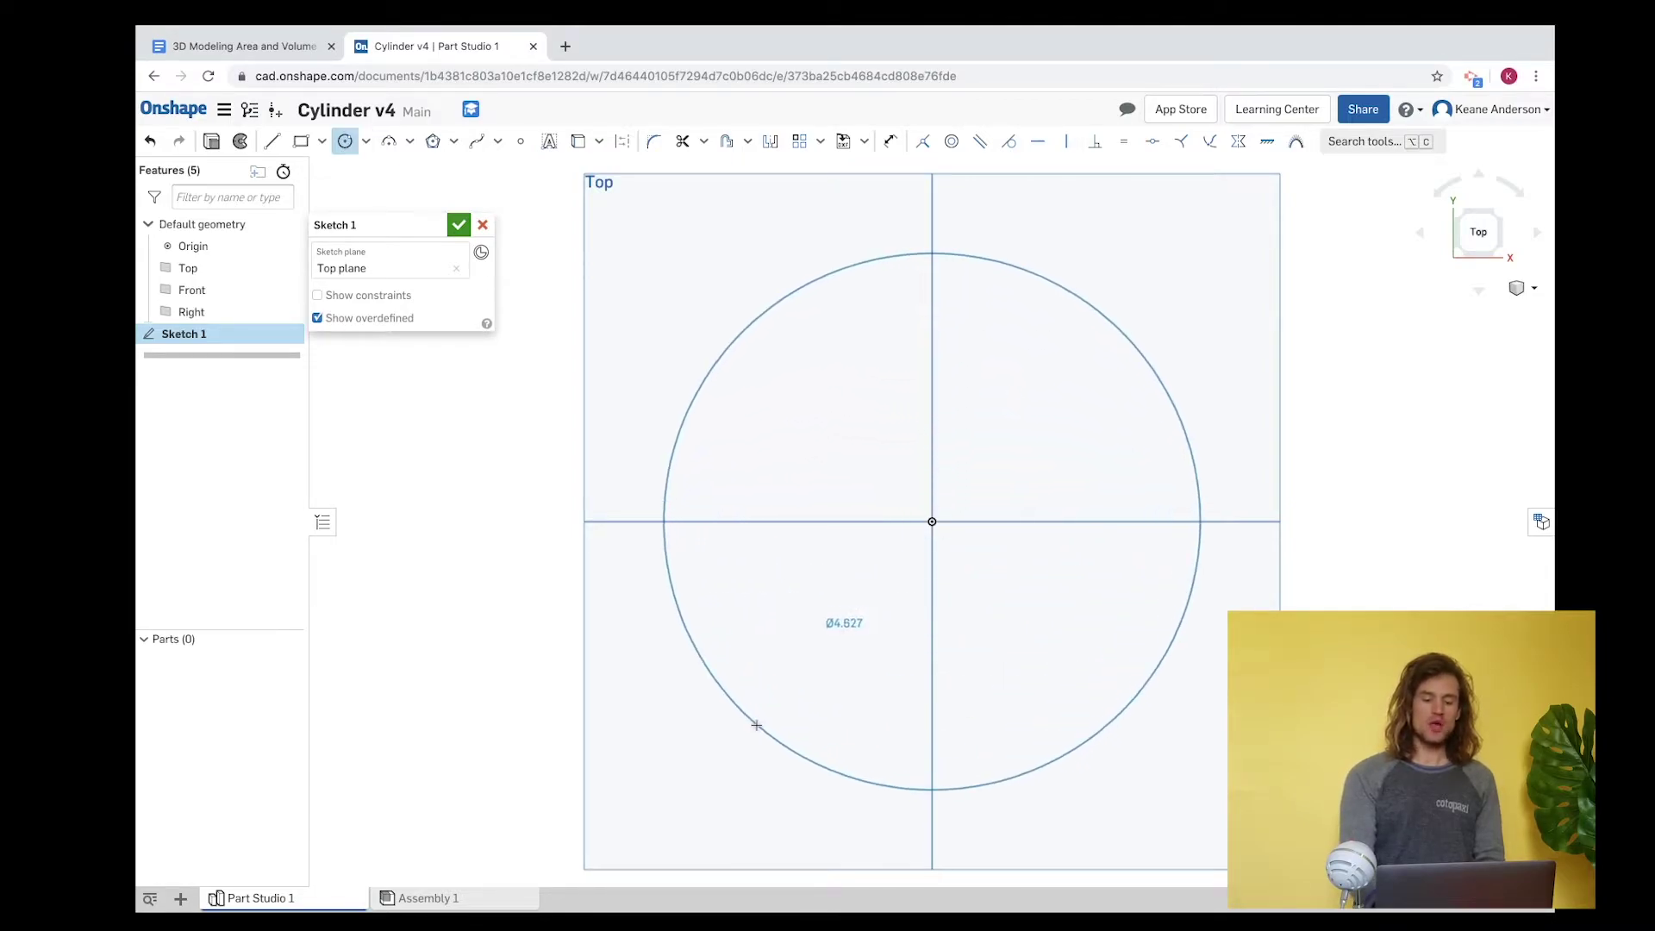
click(757, 726)
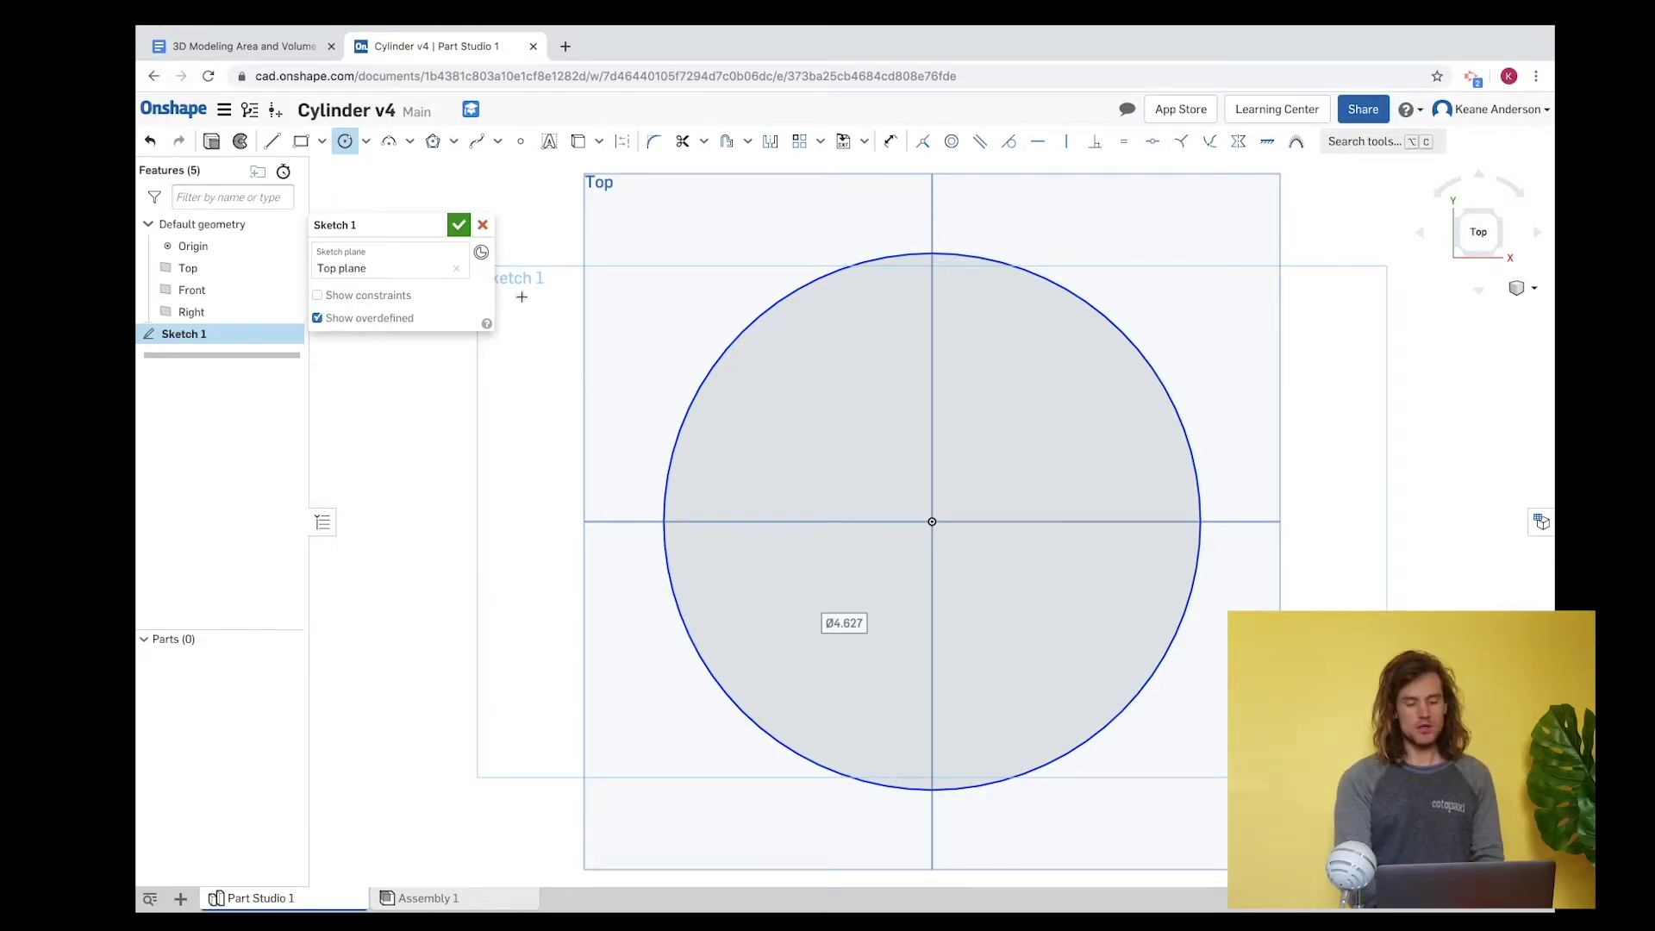
- Add a diameter dimension inside the circle, accepting the proposed value
click(895, 145)
click(1071, 292)
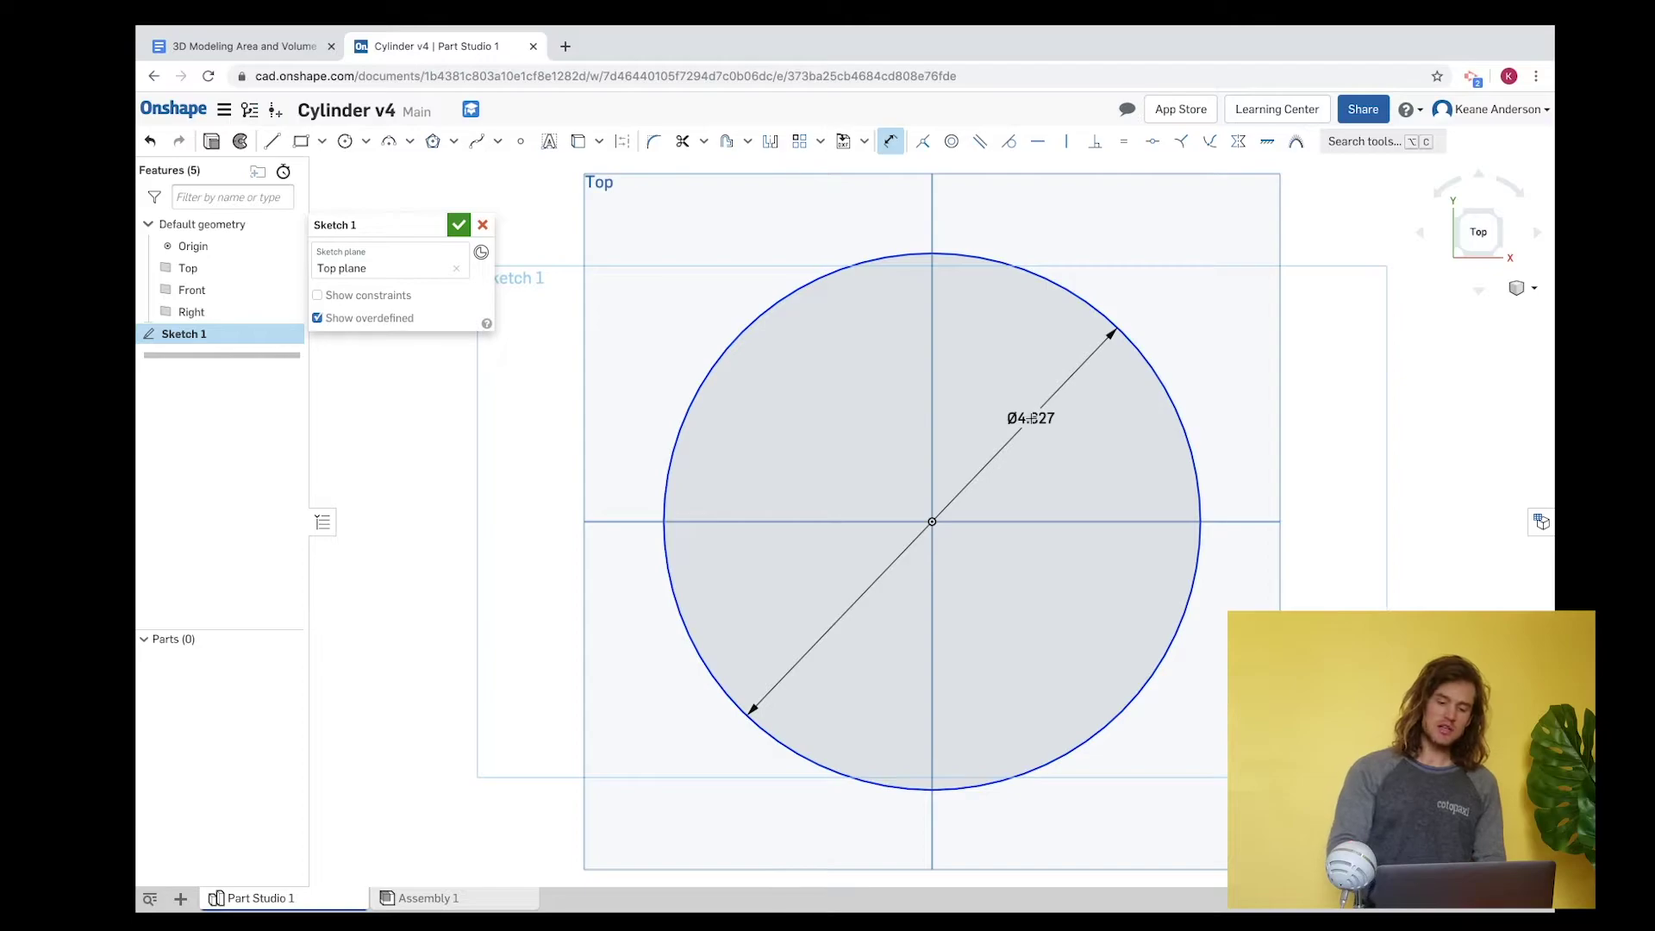
click(1031, 418)
text(4.627)
key(Return)
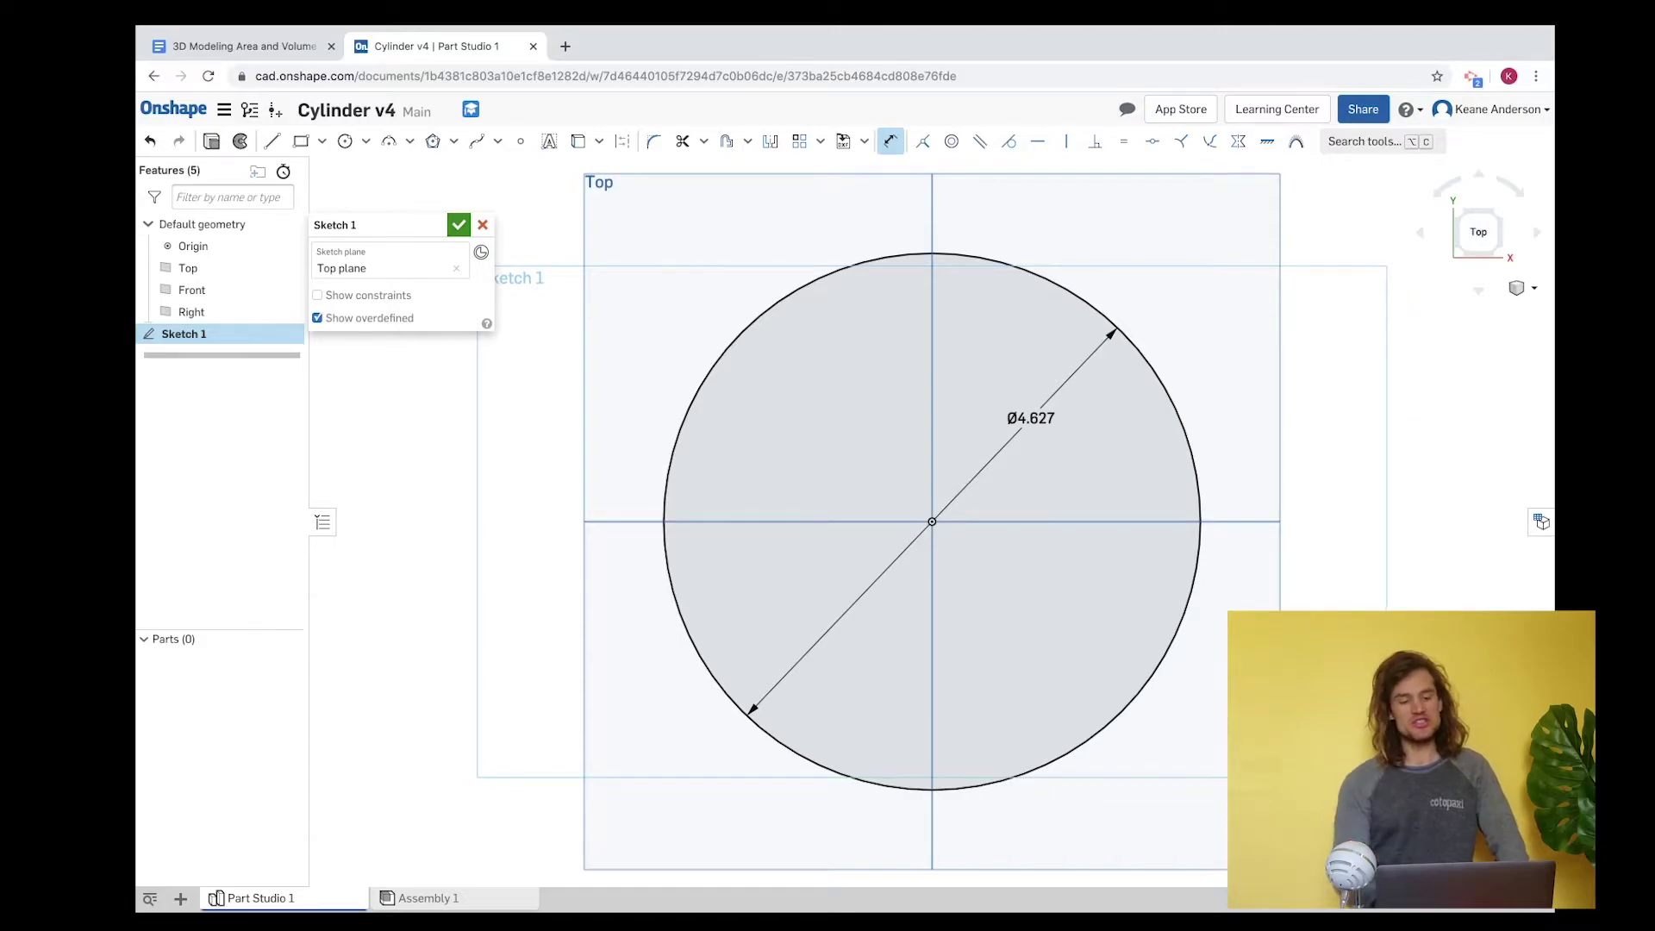
- Set the workspace's default length unit to Centimeter
click(225, 110)
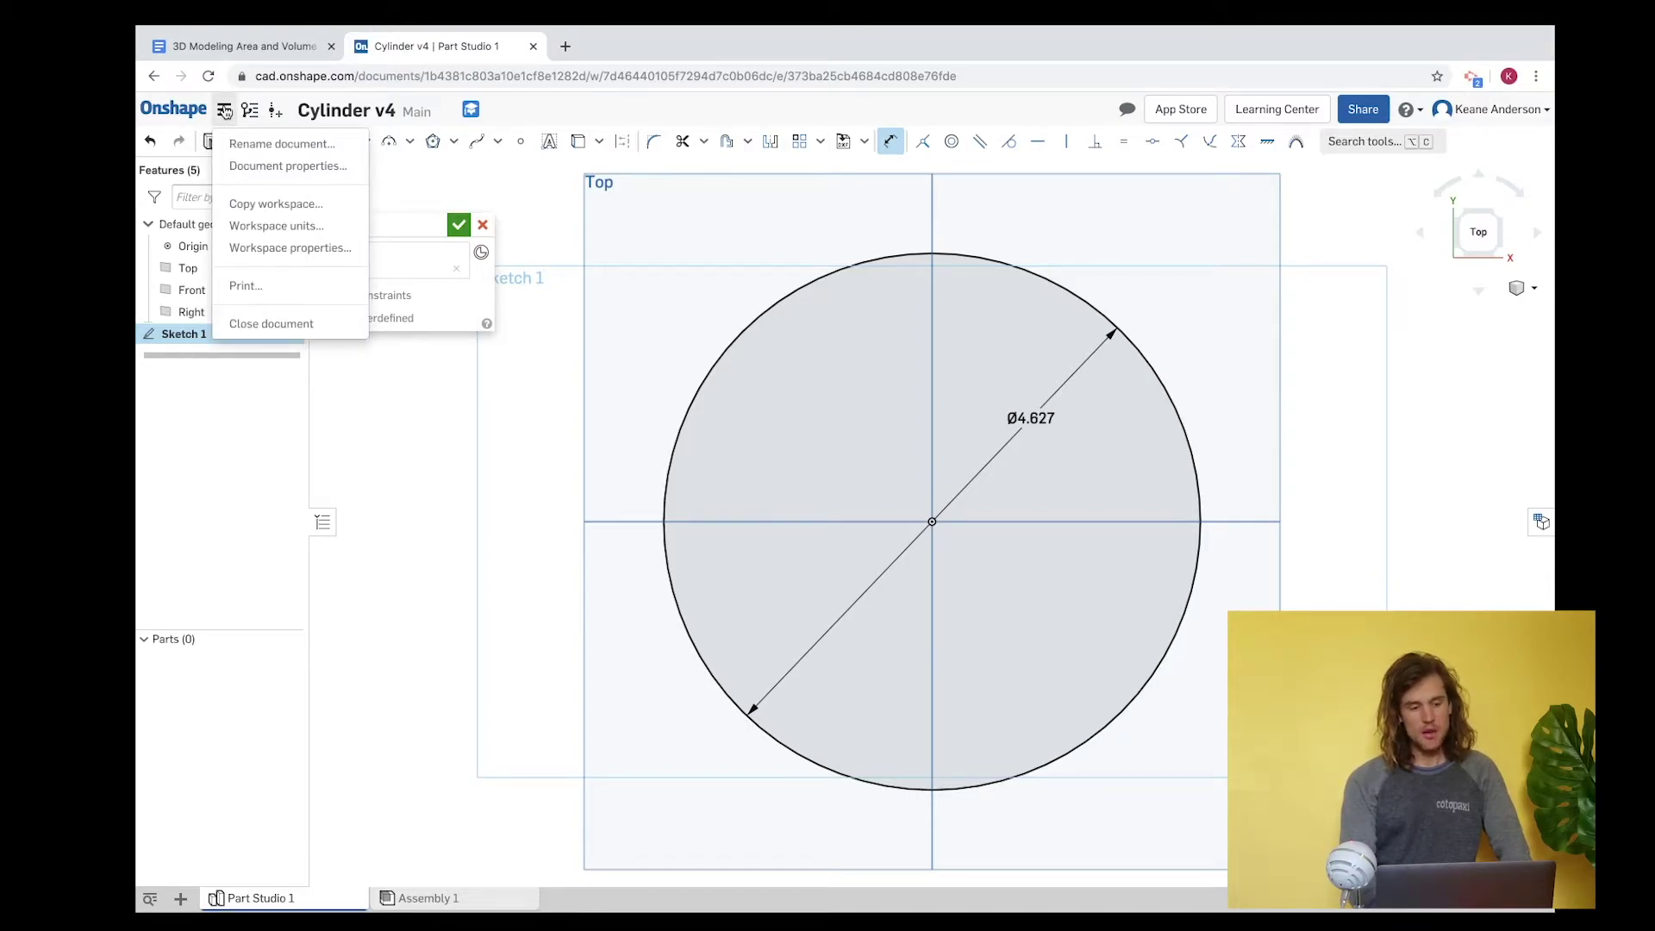
click(285, 226)
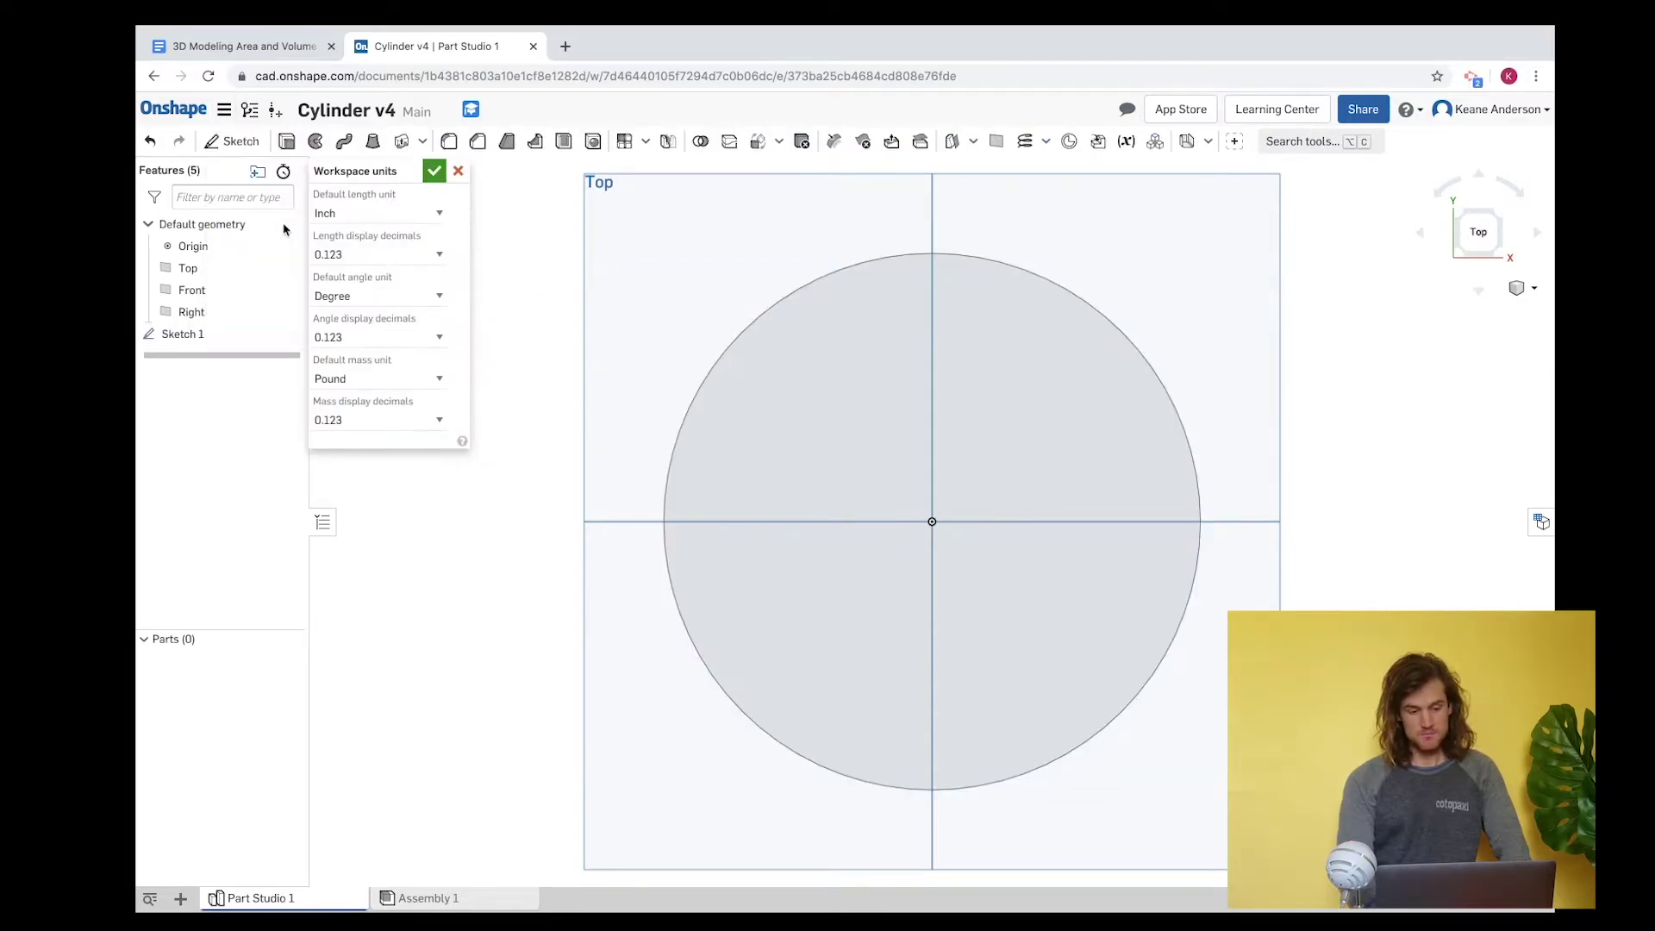
click(374, 213)
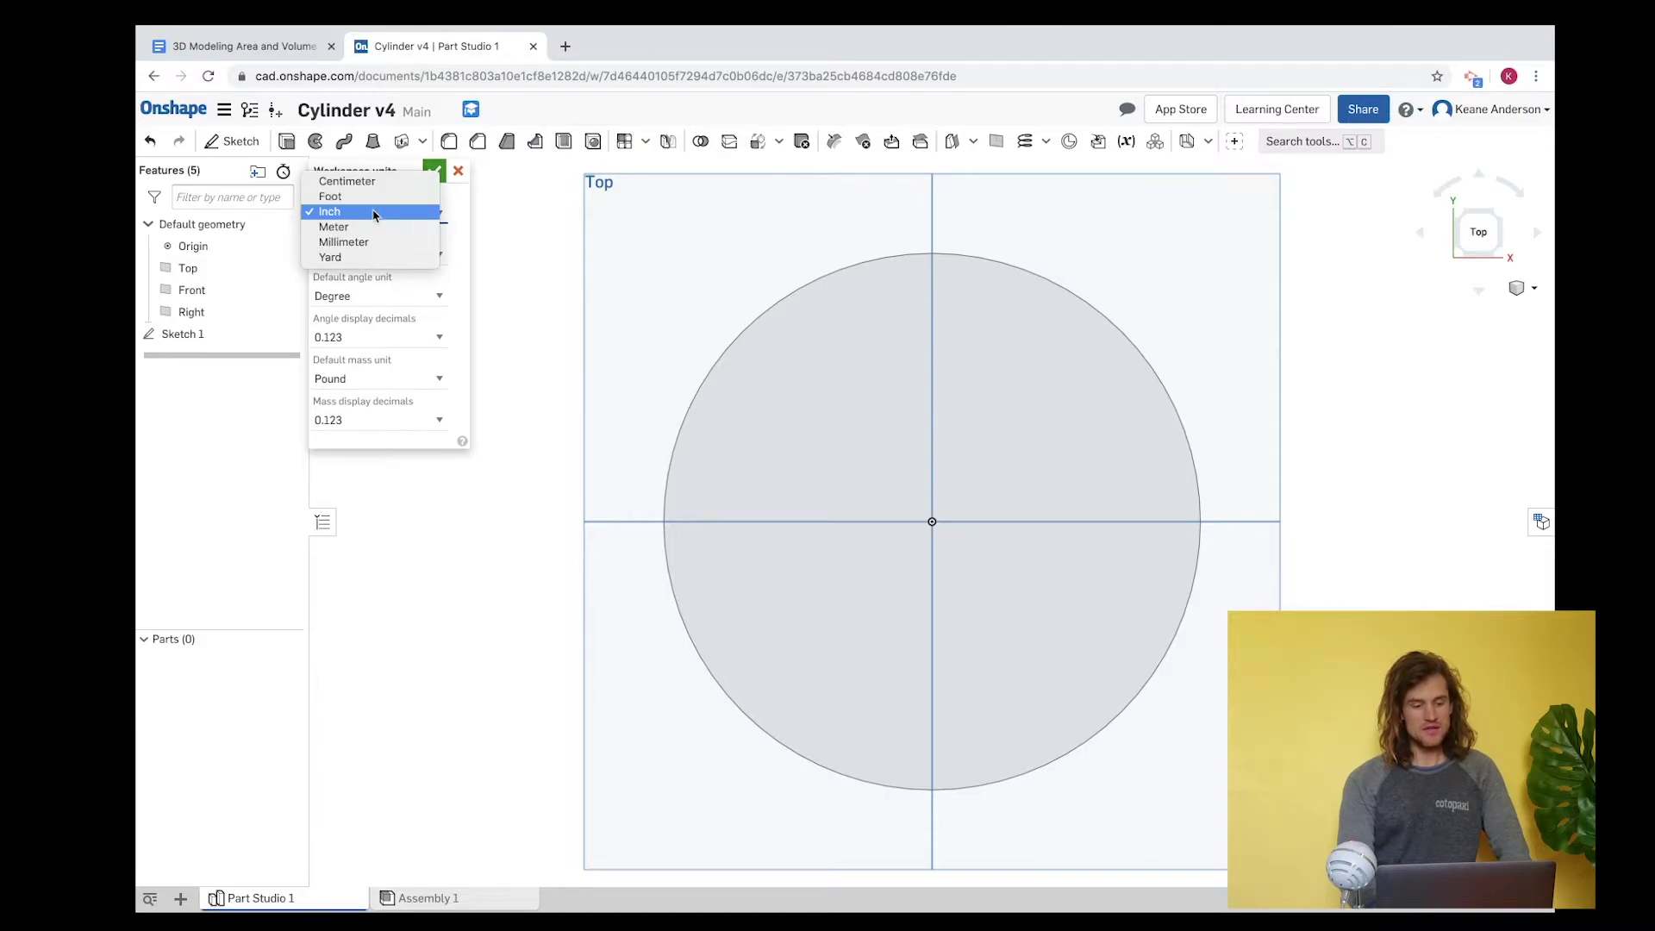
click(372, 181)
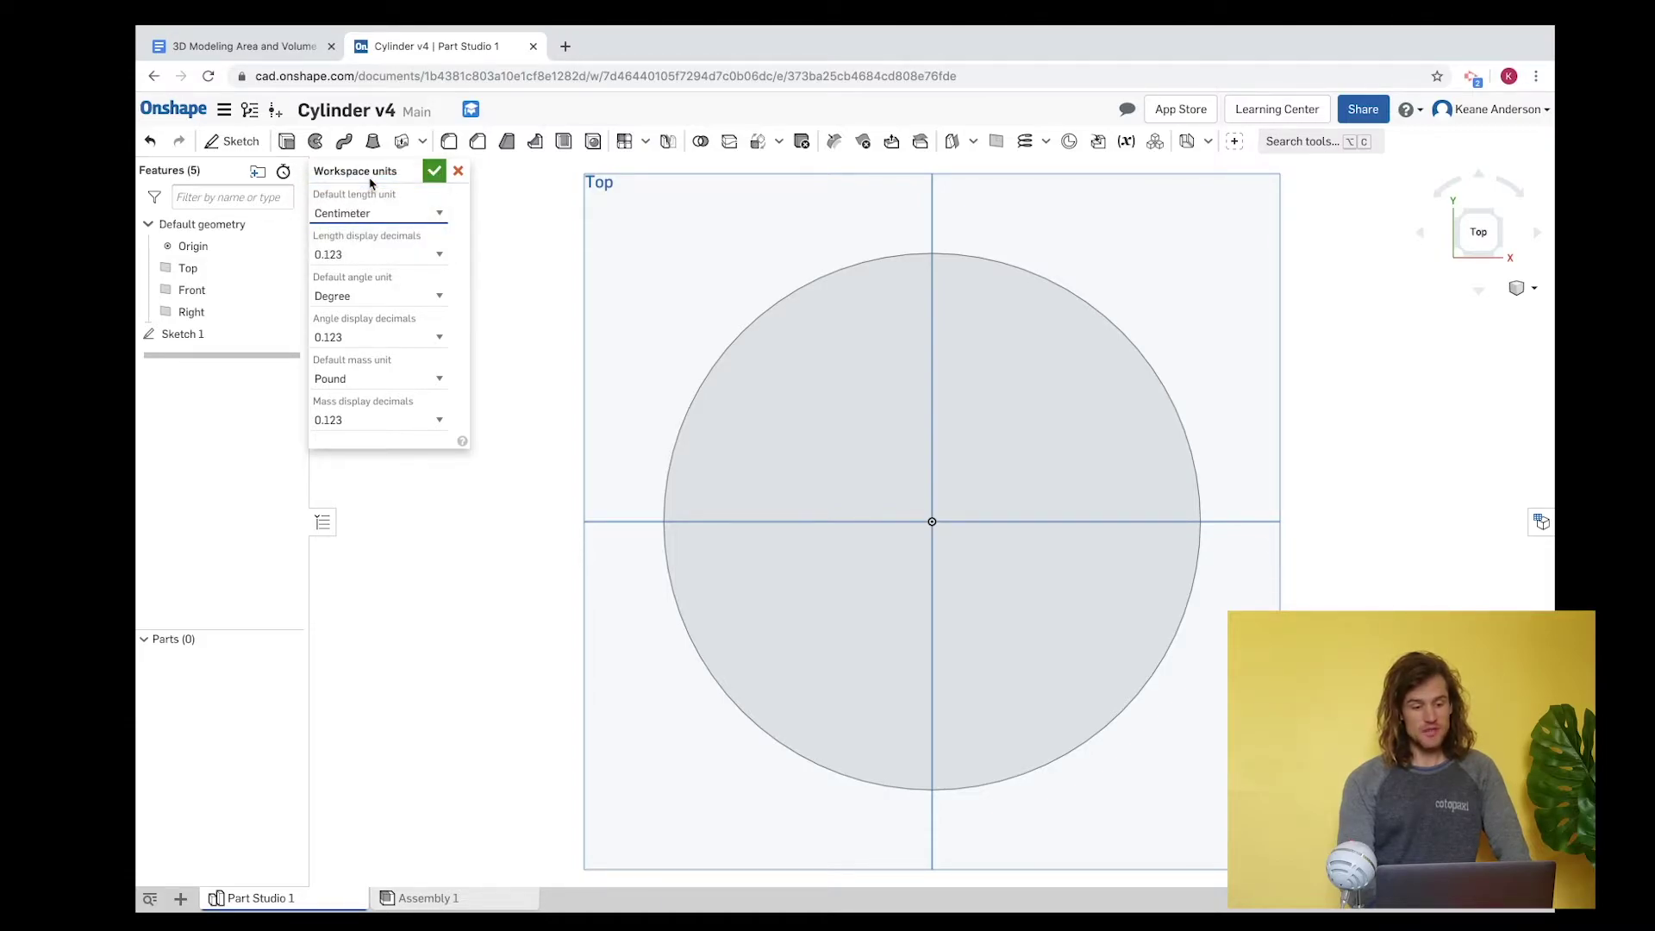
click(434, 172)
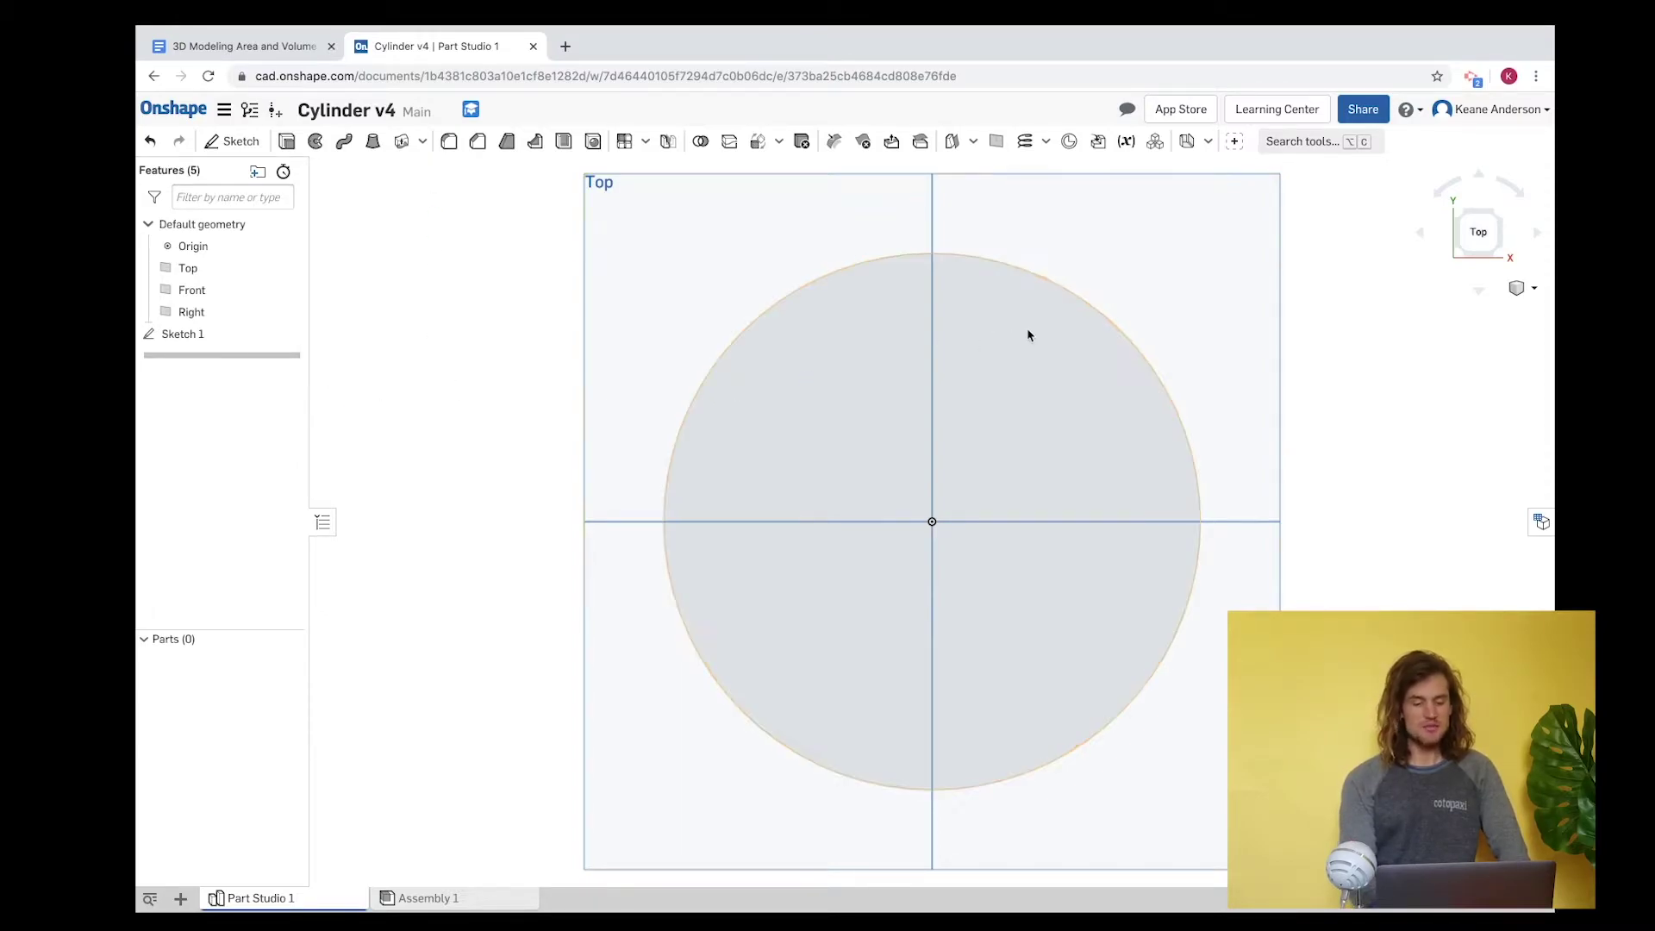
- Reopen the circle sketch, rename it "Base Circle" and accept it
click(182, 336)
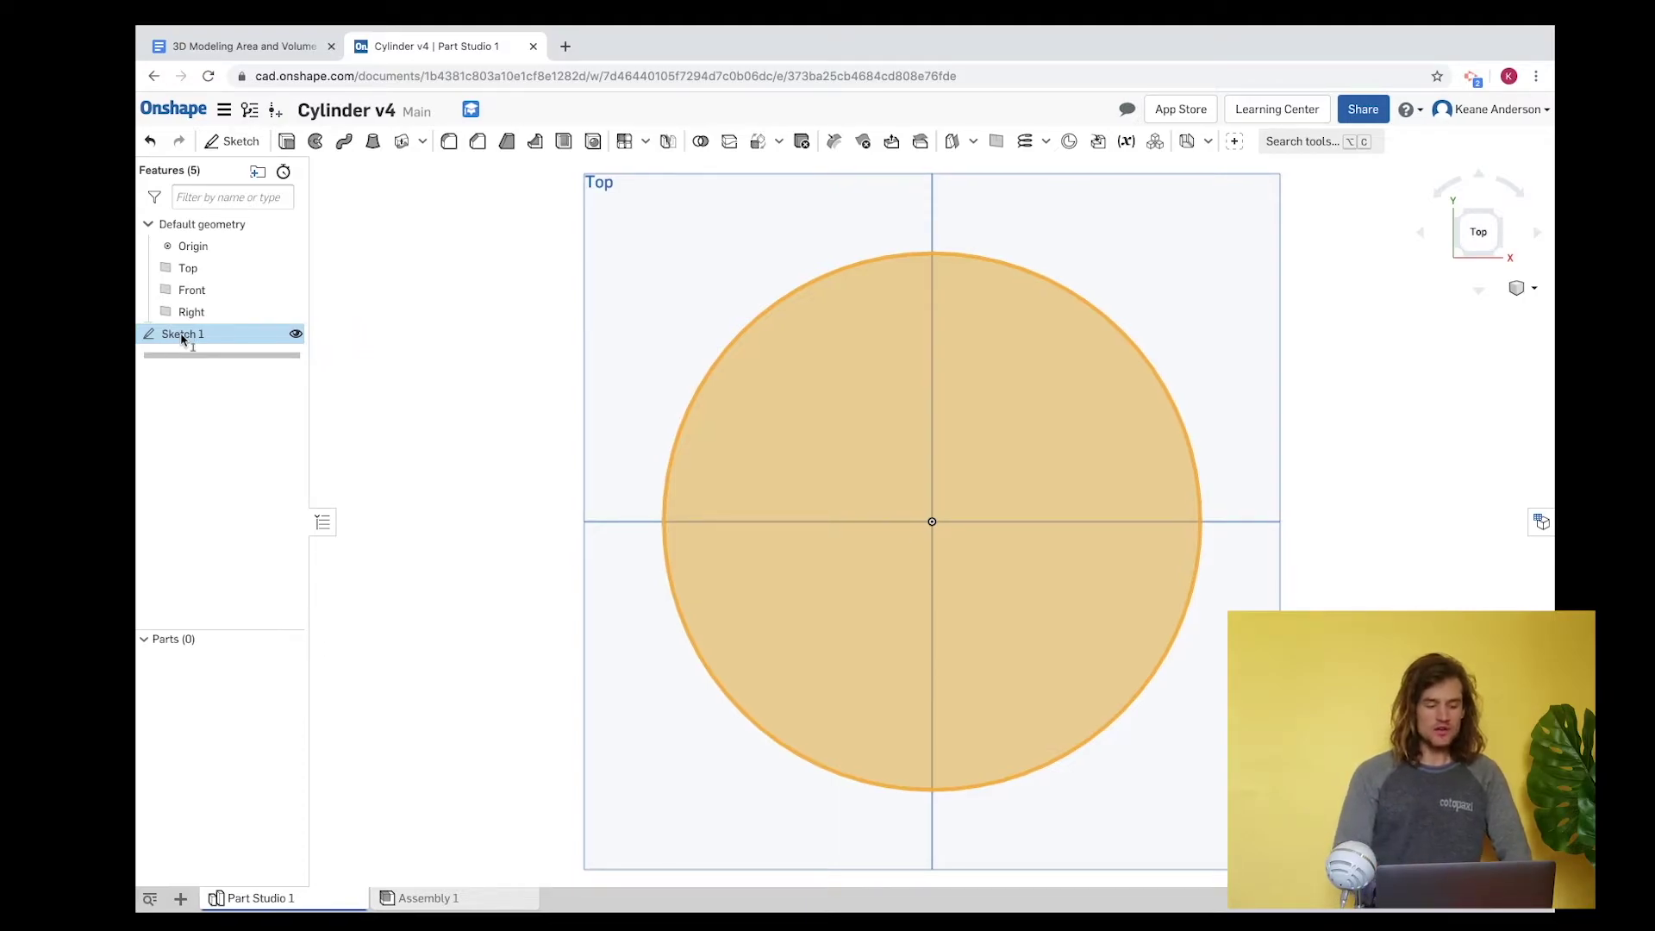
right_click(182, 338)
click(182, 338)
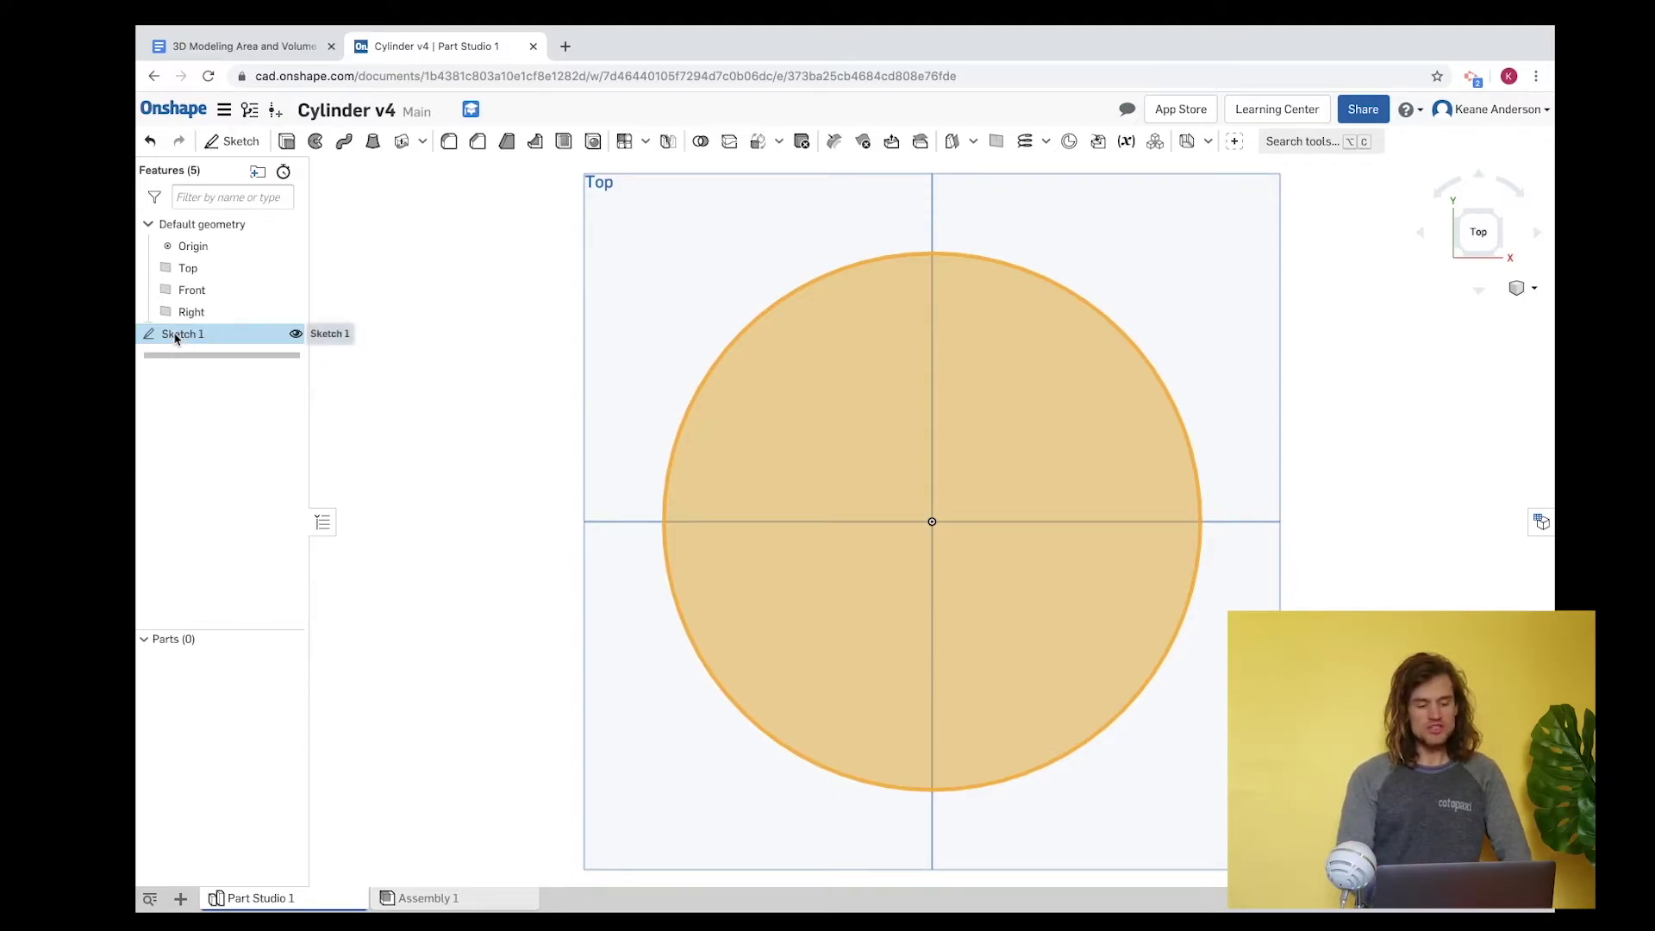
double_click(177, 337)
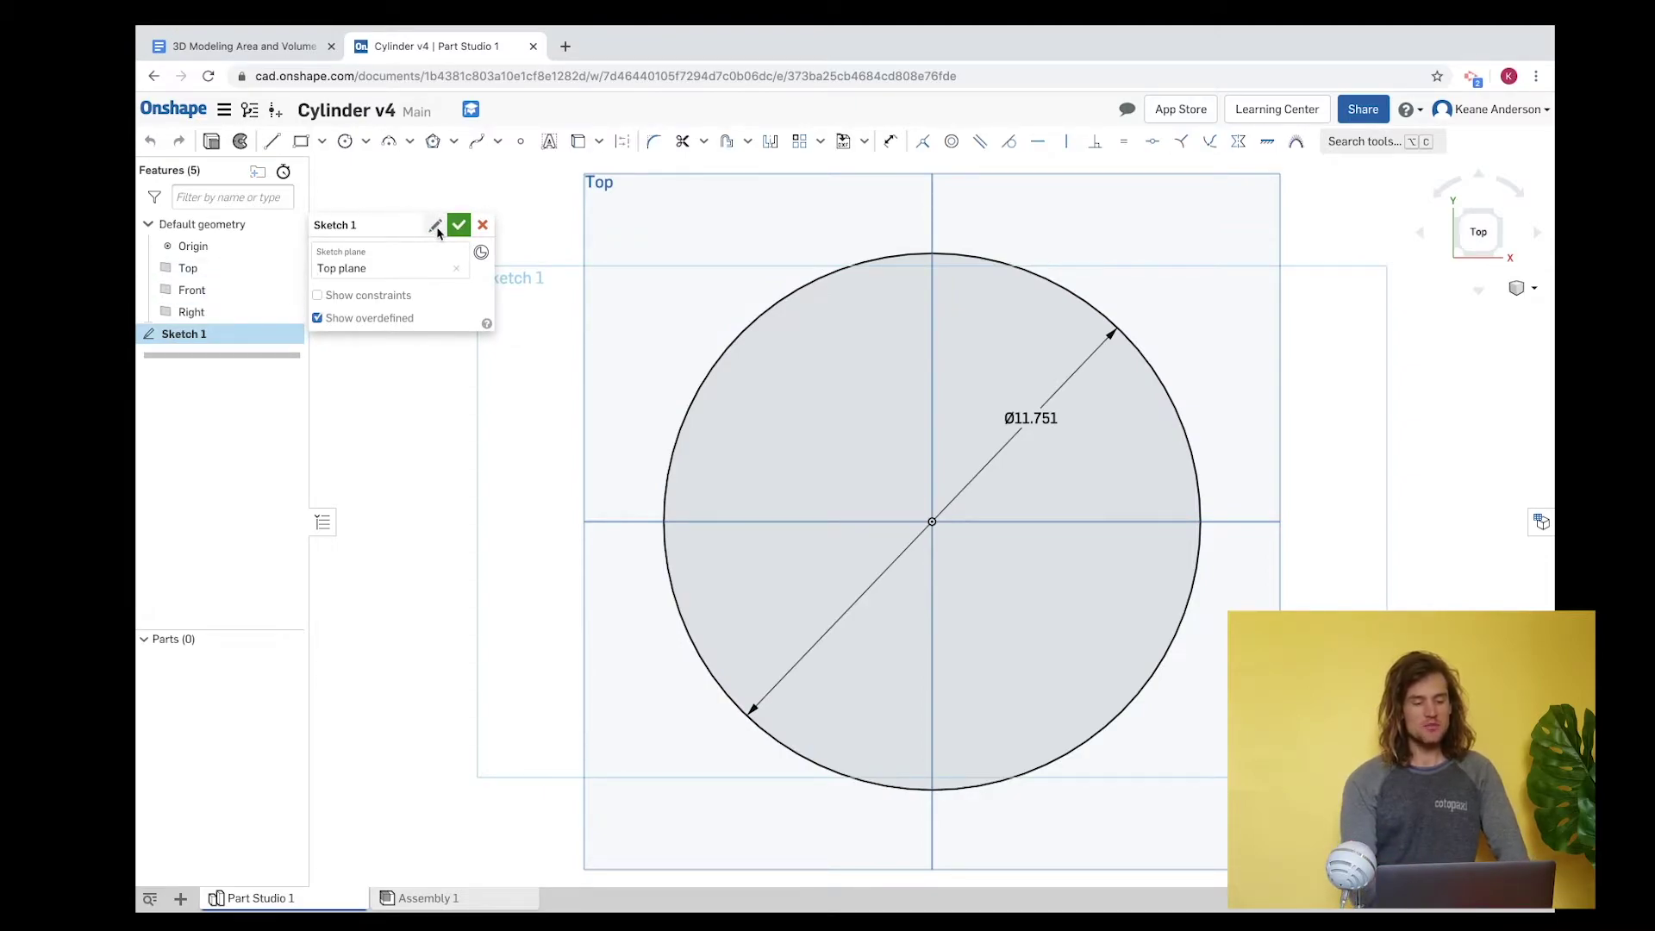
click(436, 227)
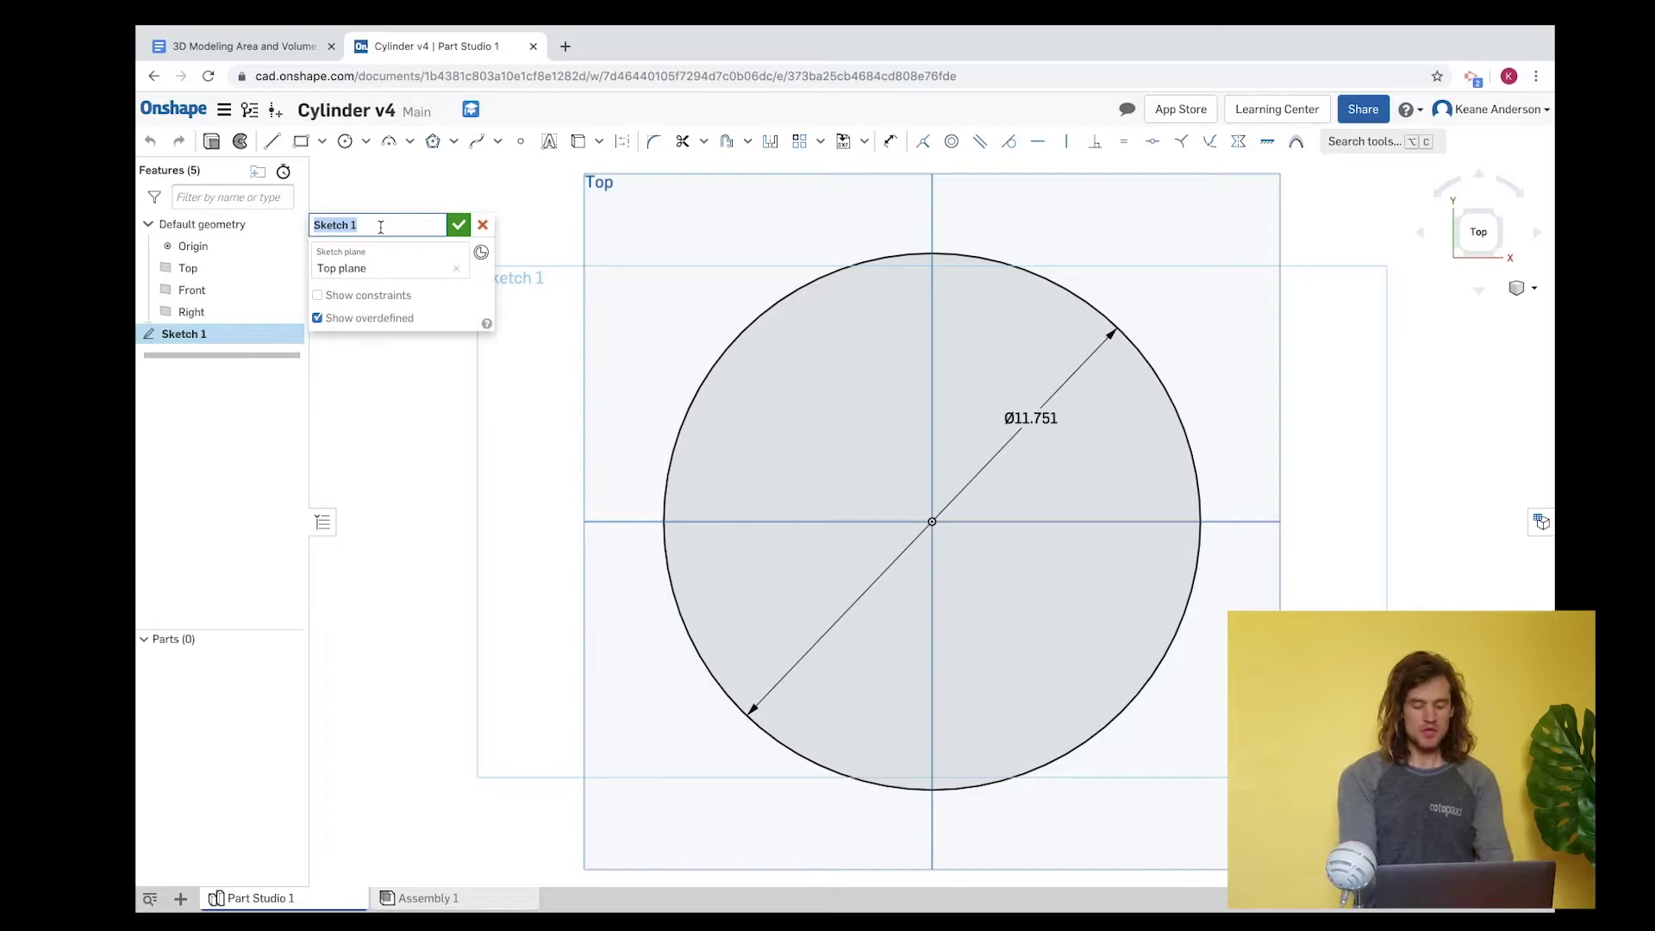
text(Base Cirl)
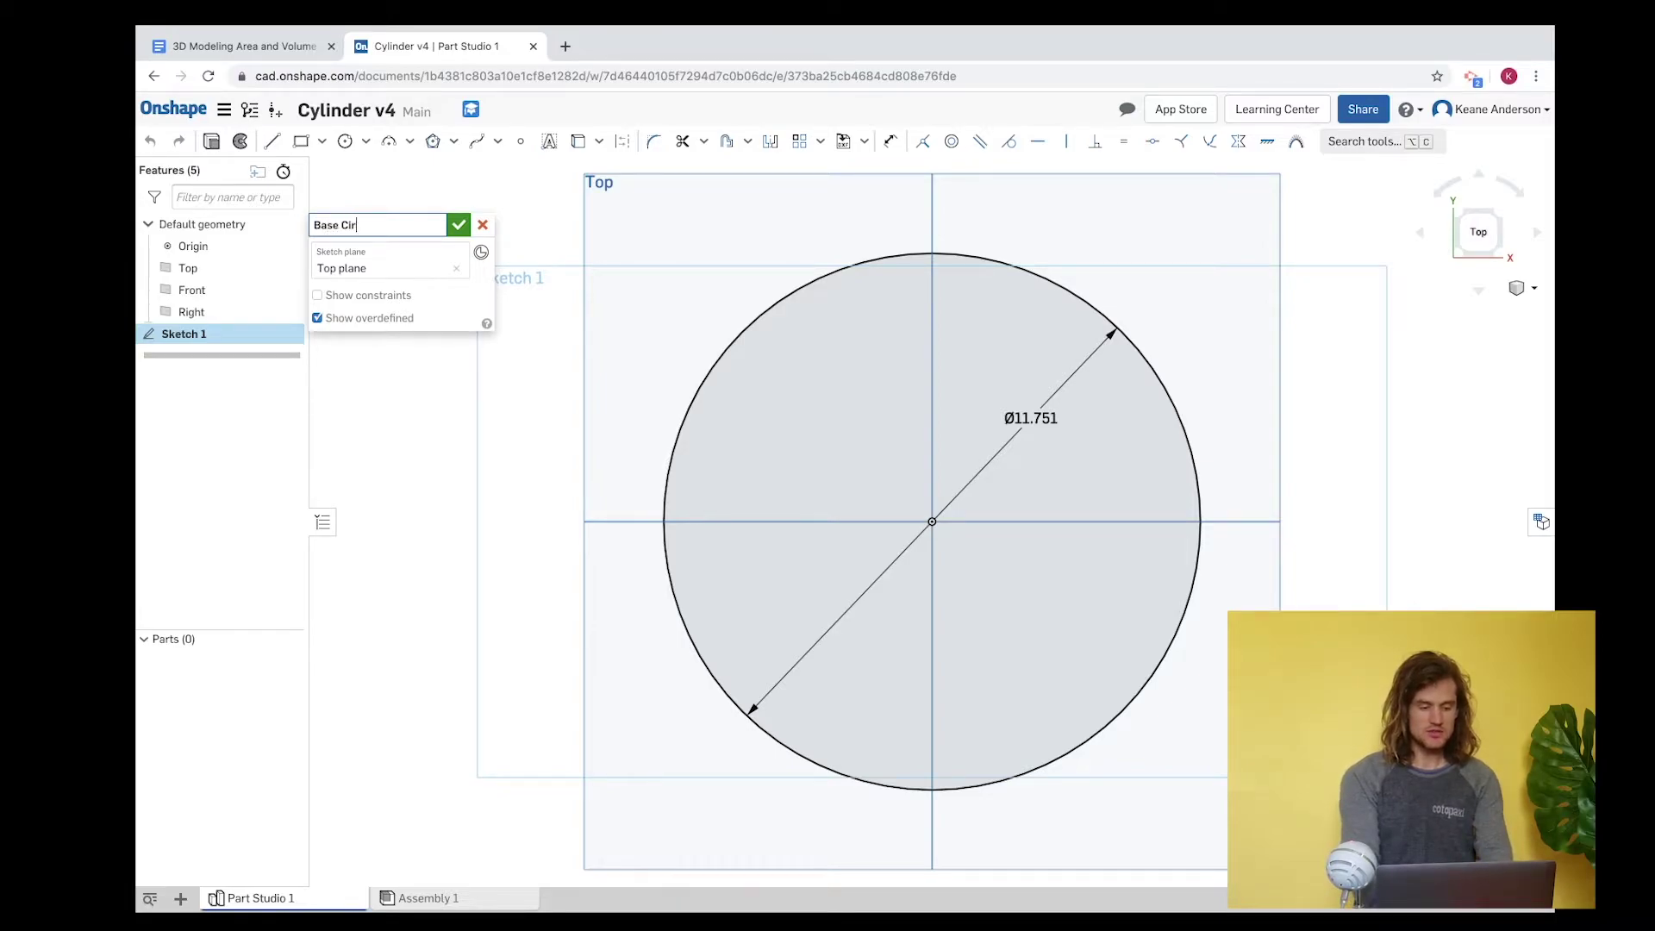
key(BackSpace)
text(cle)
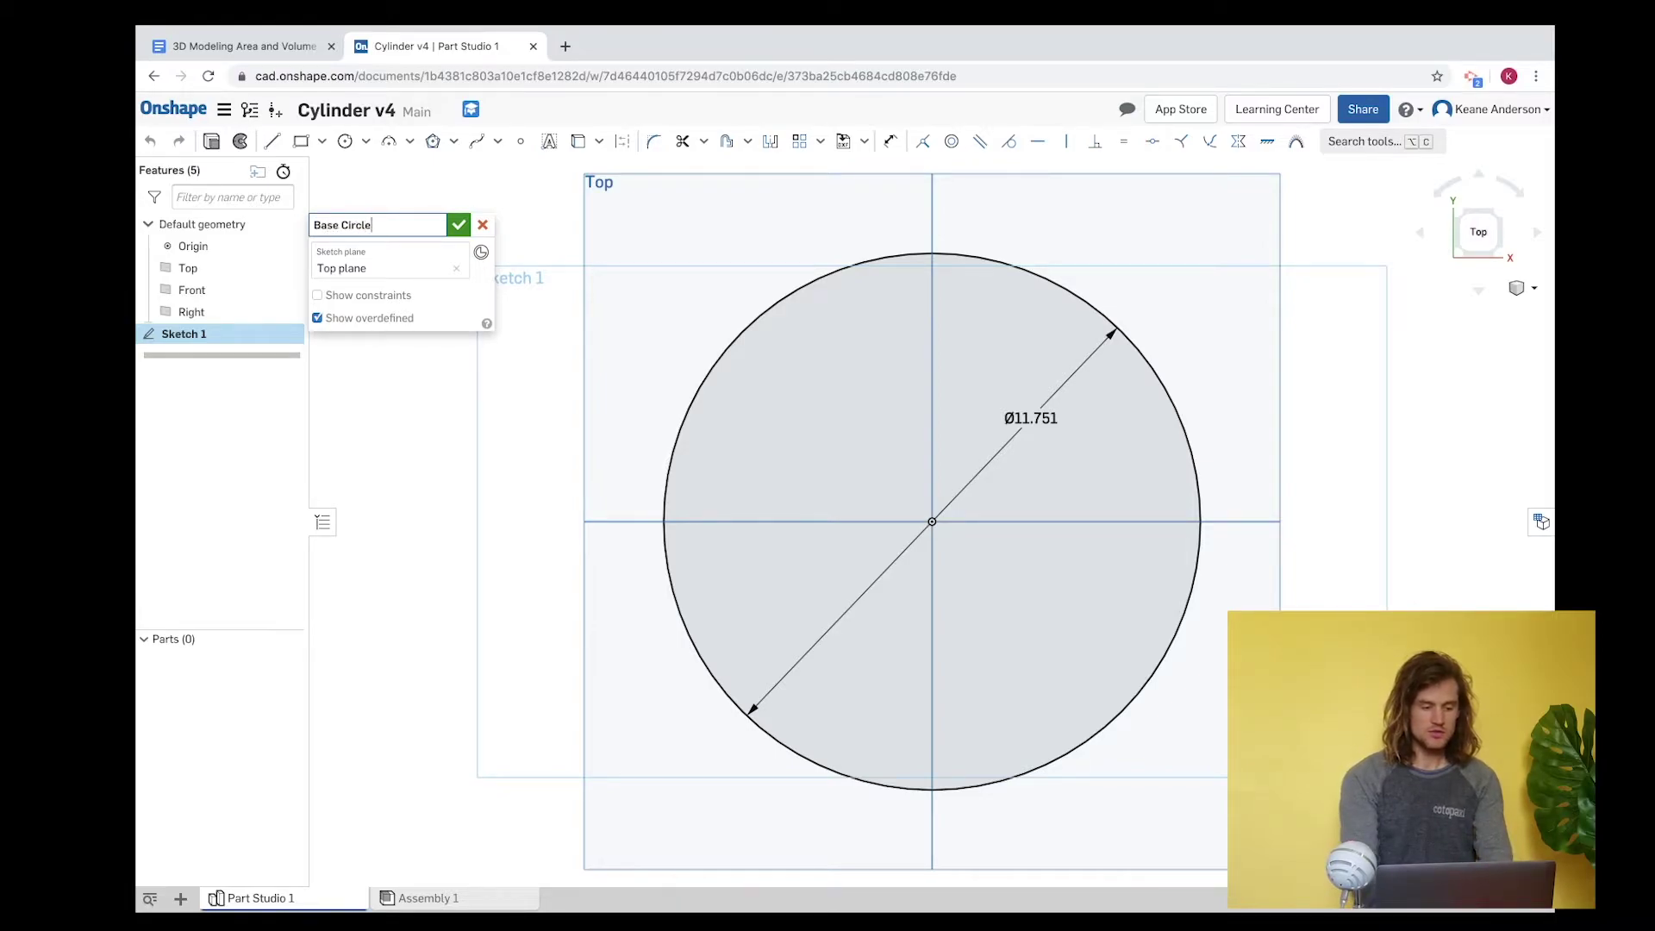
click(457, 226)
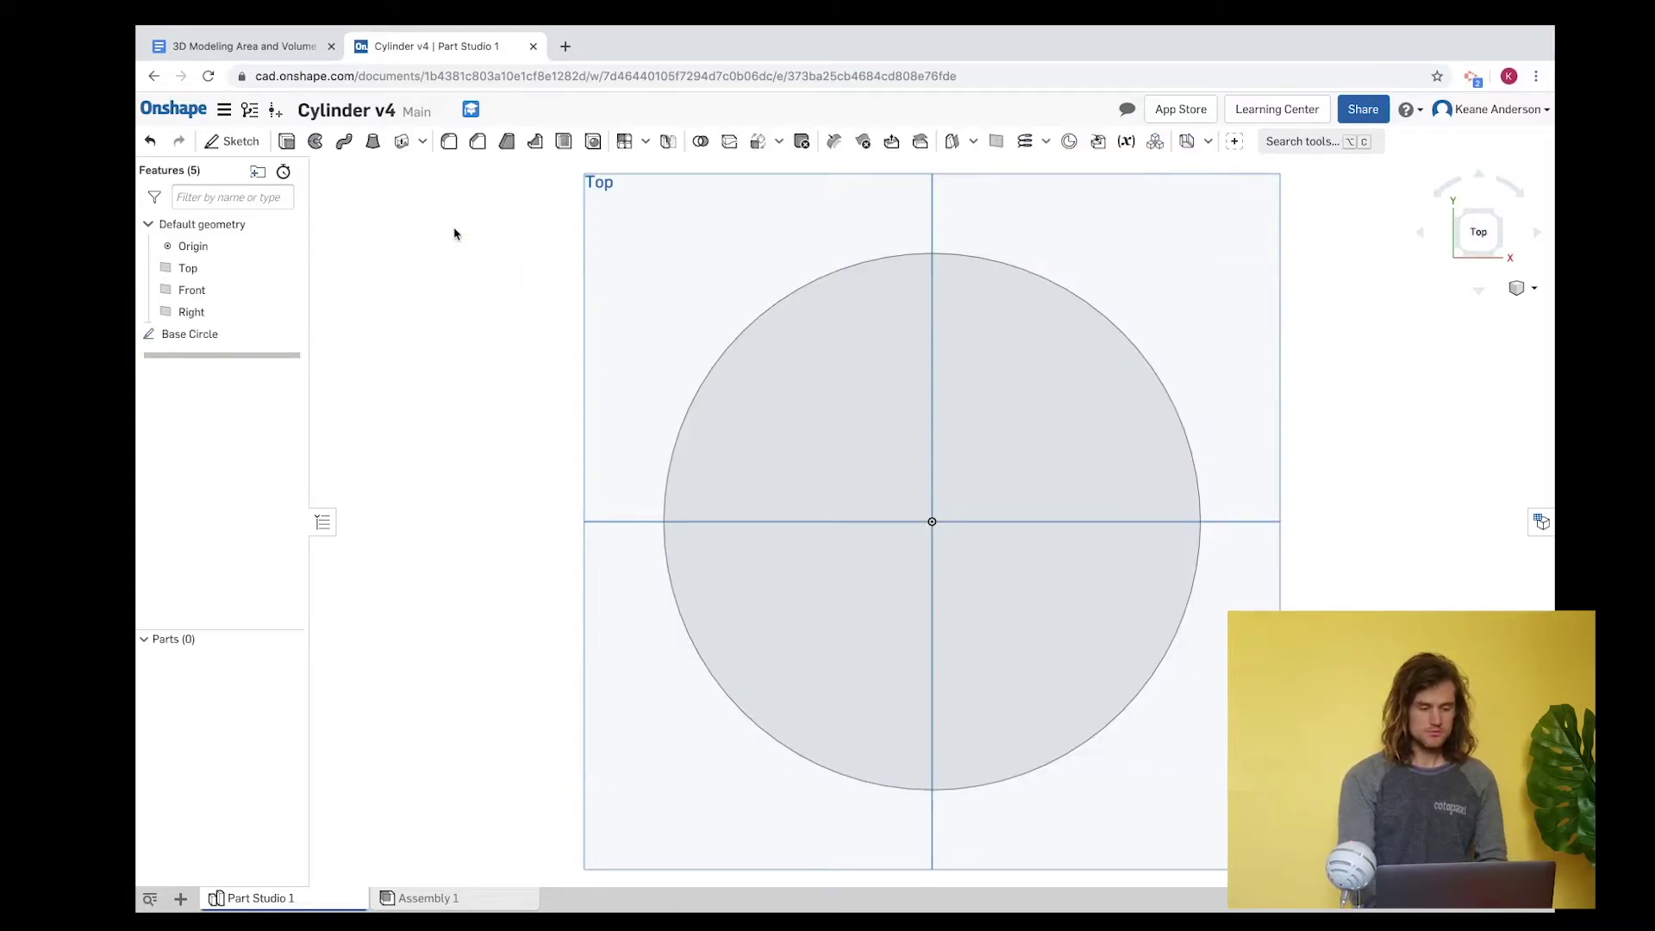
- Set the diameter in the Base Circle sketch to 30 cm and finish the sketch
double_click(197, 343)
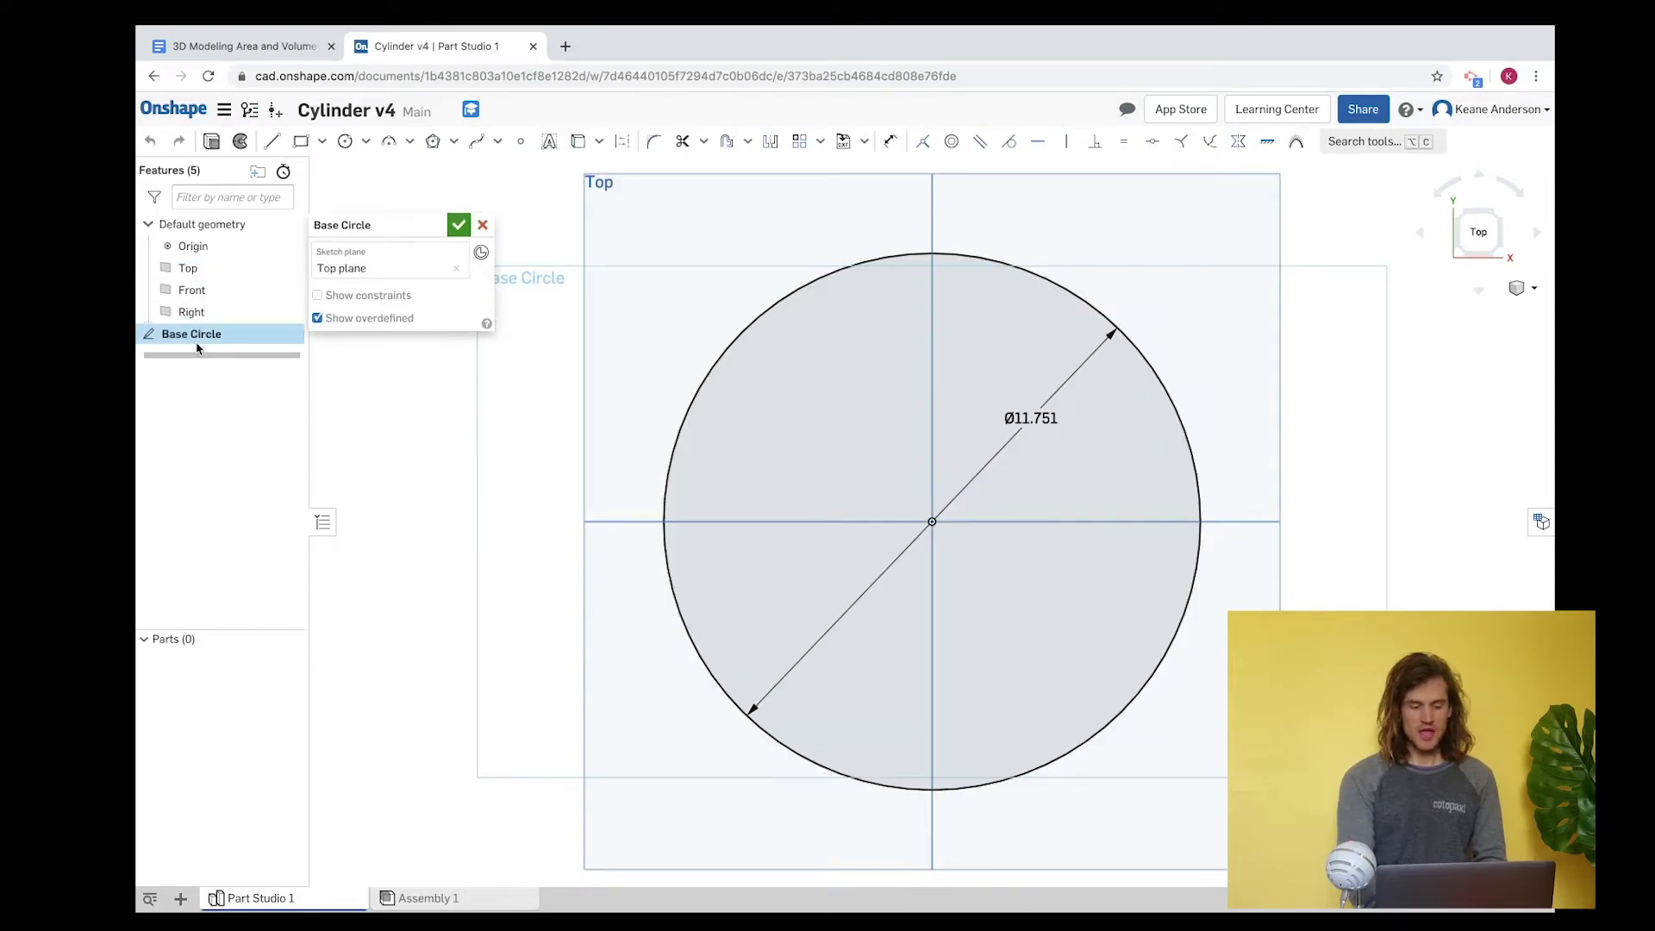
double_click(1032, 418)
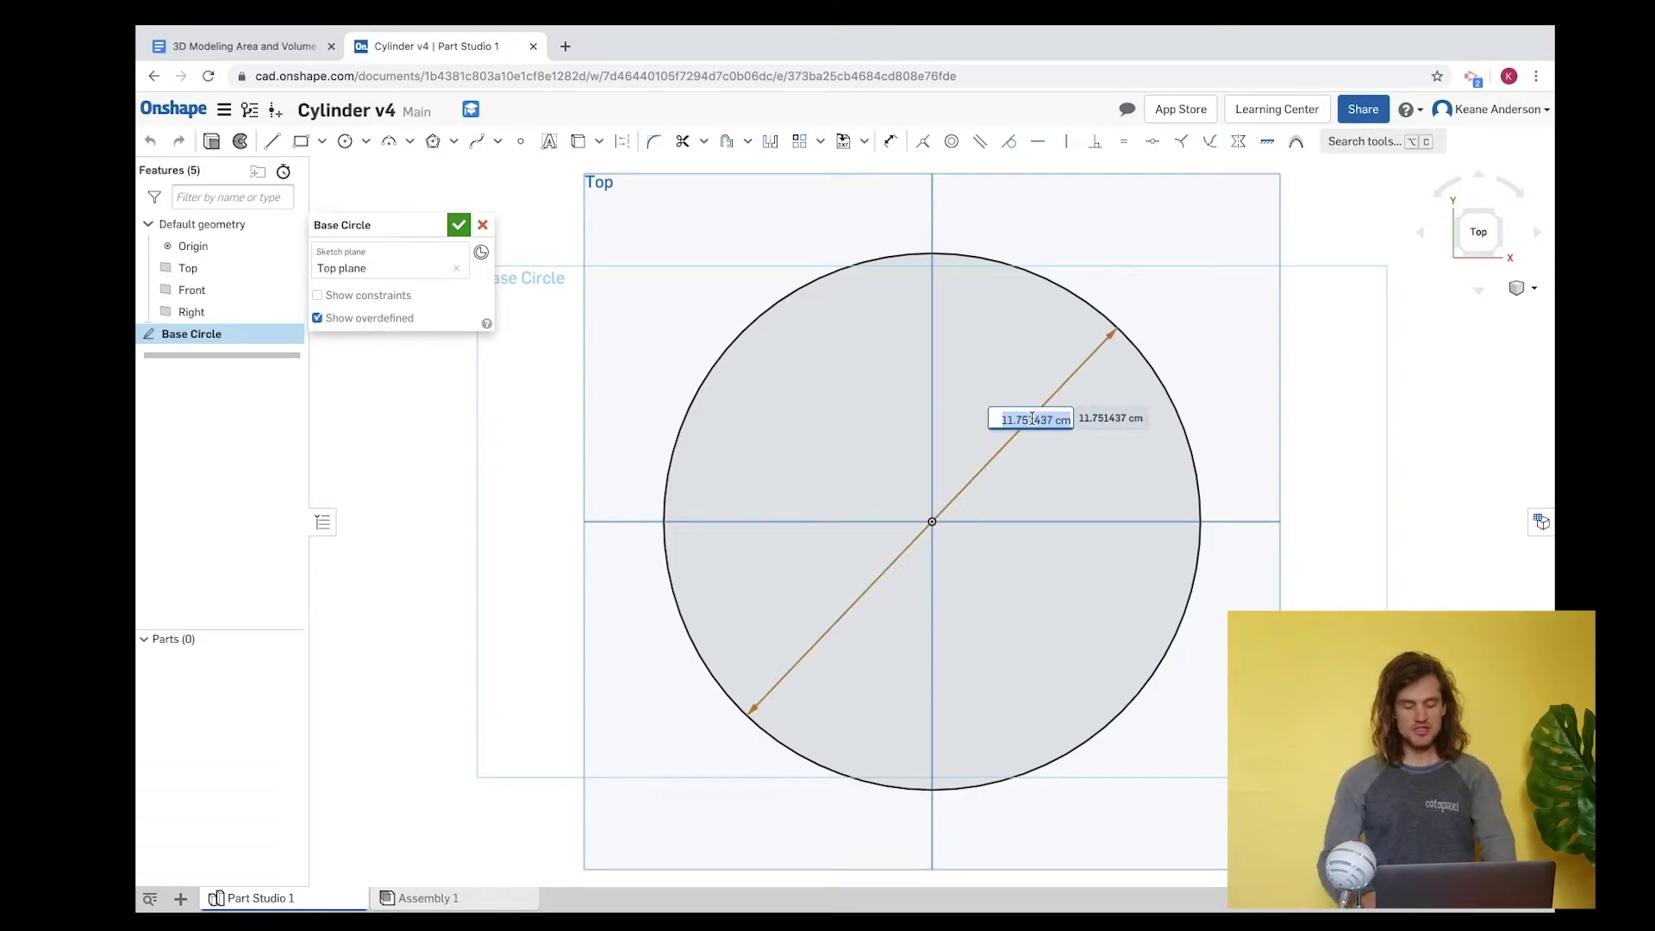
text(30)
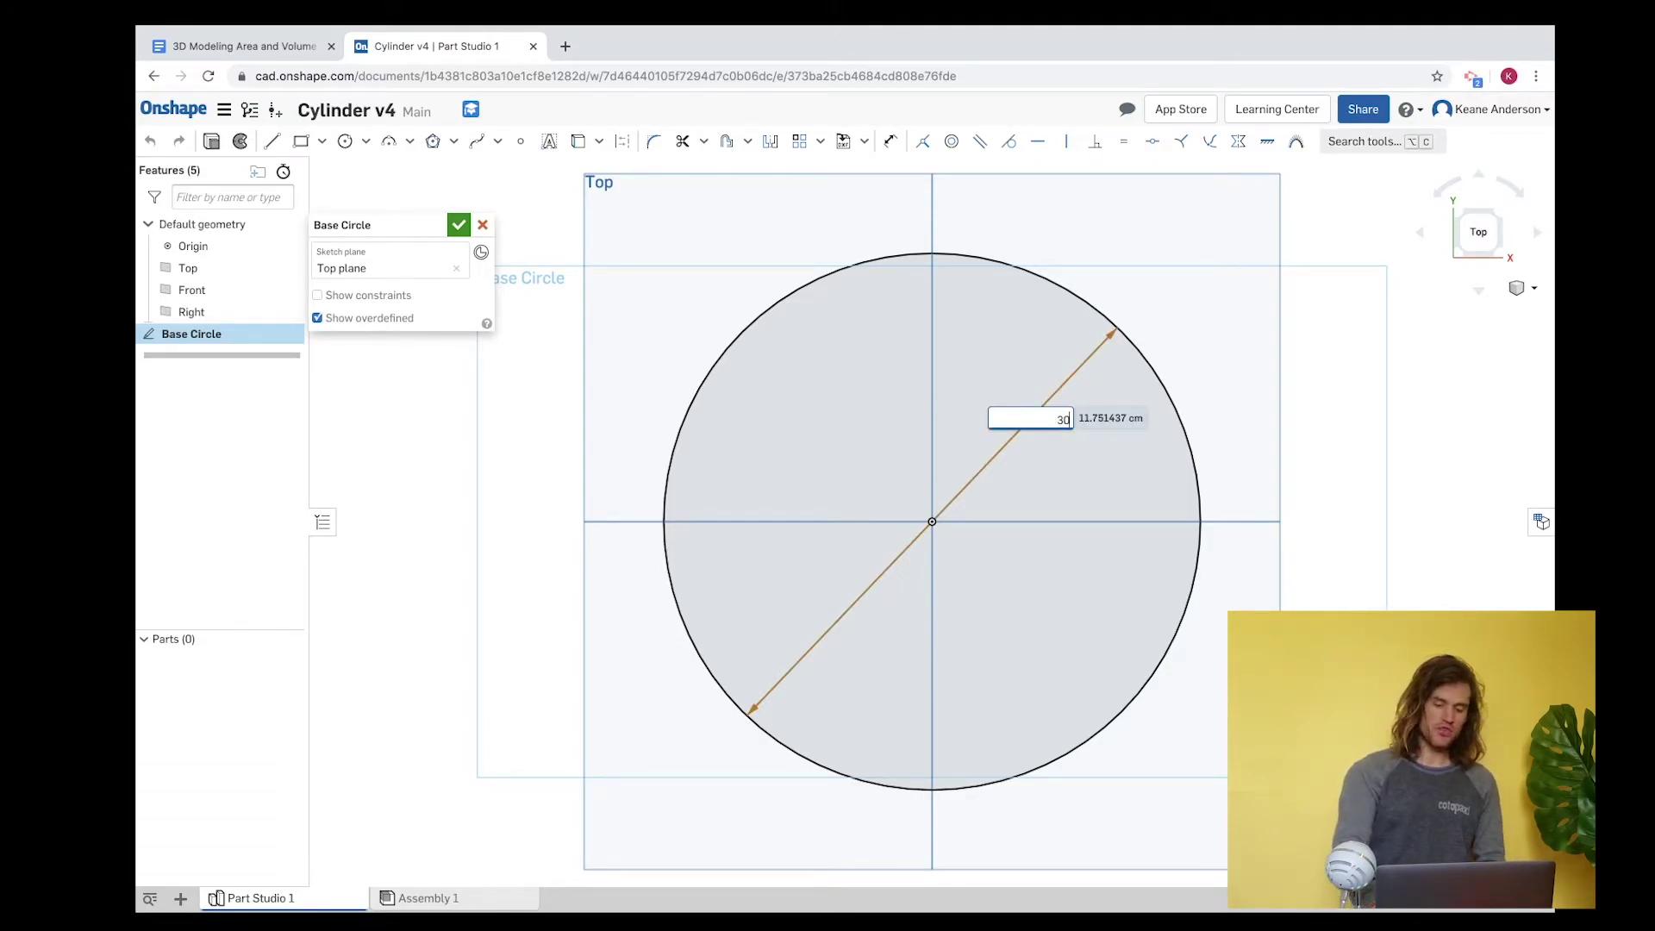
key(Return)
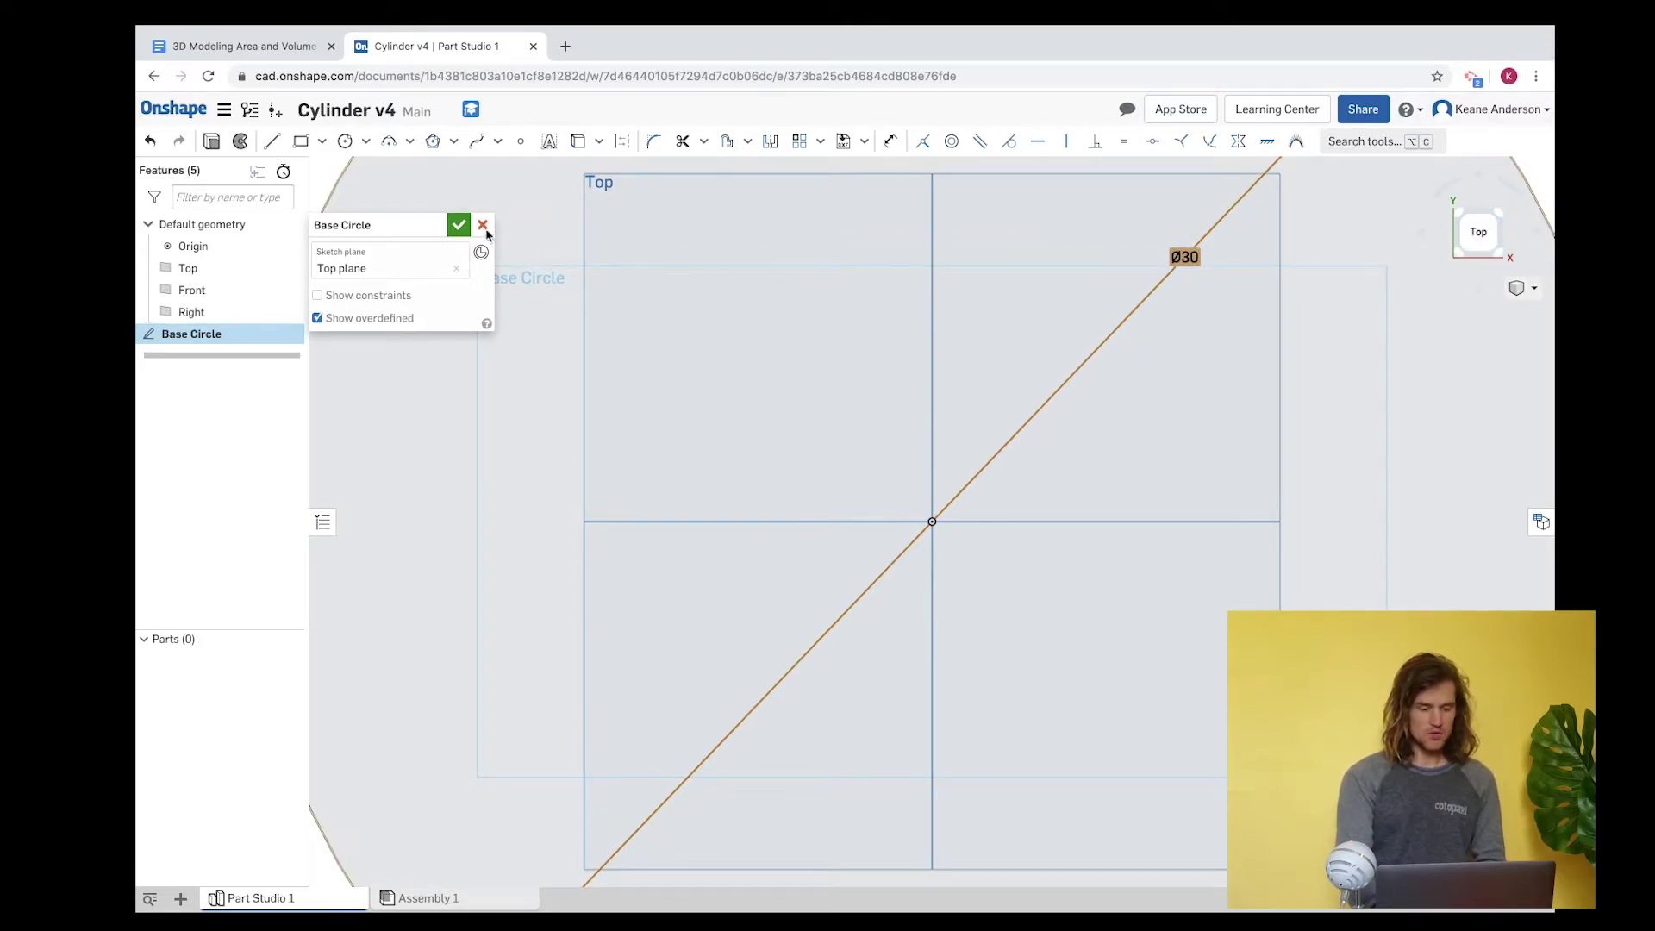
click(457, 227)
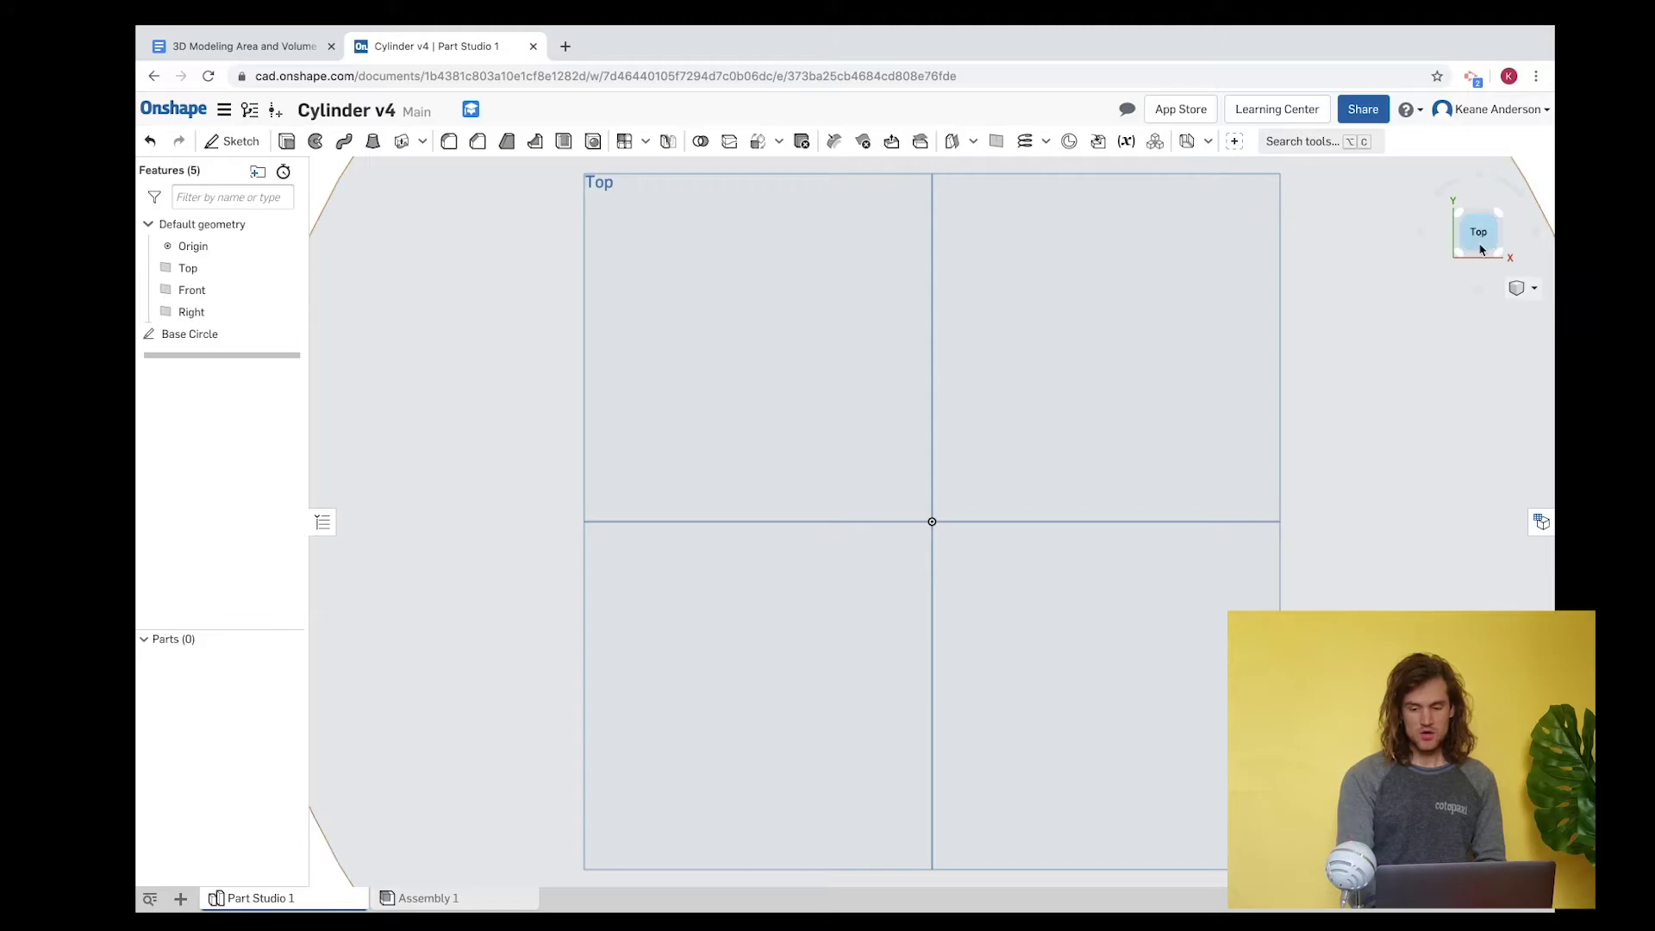
- Extrude the Base Circle region upward as a new solid with a blind depth of 8 cm
click(1503, 258)
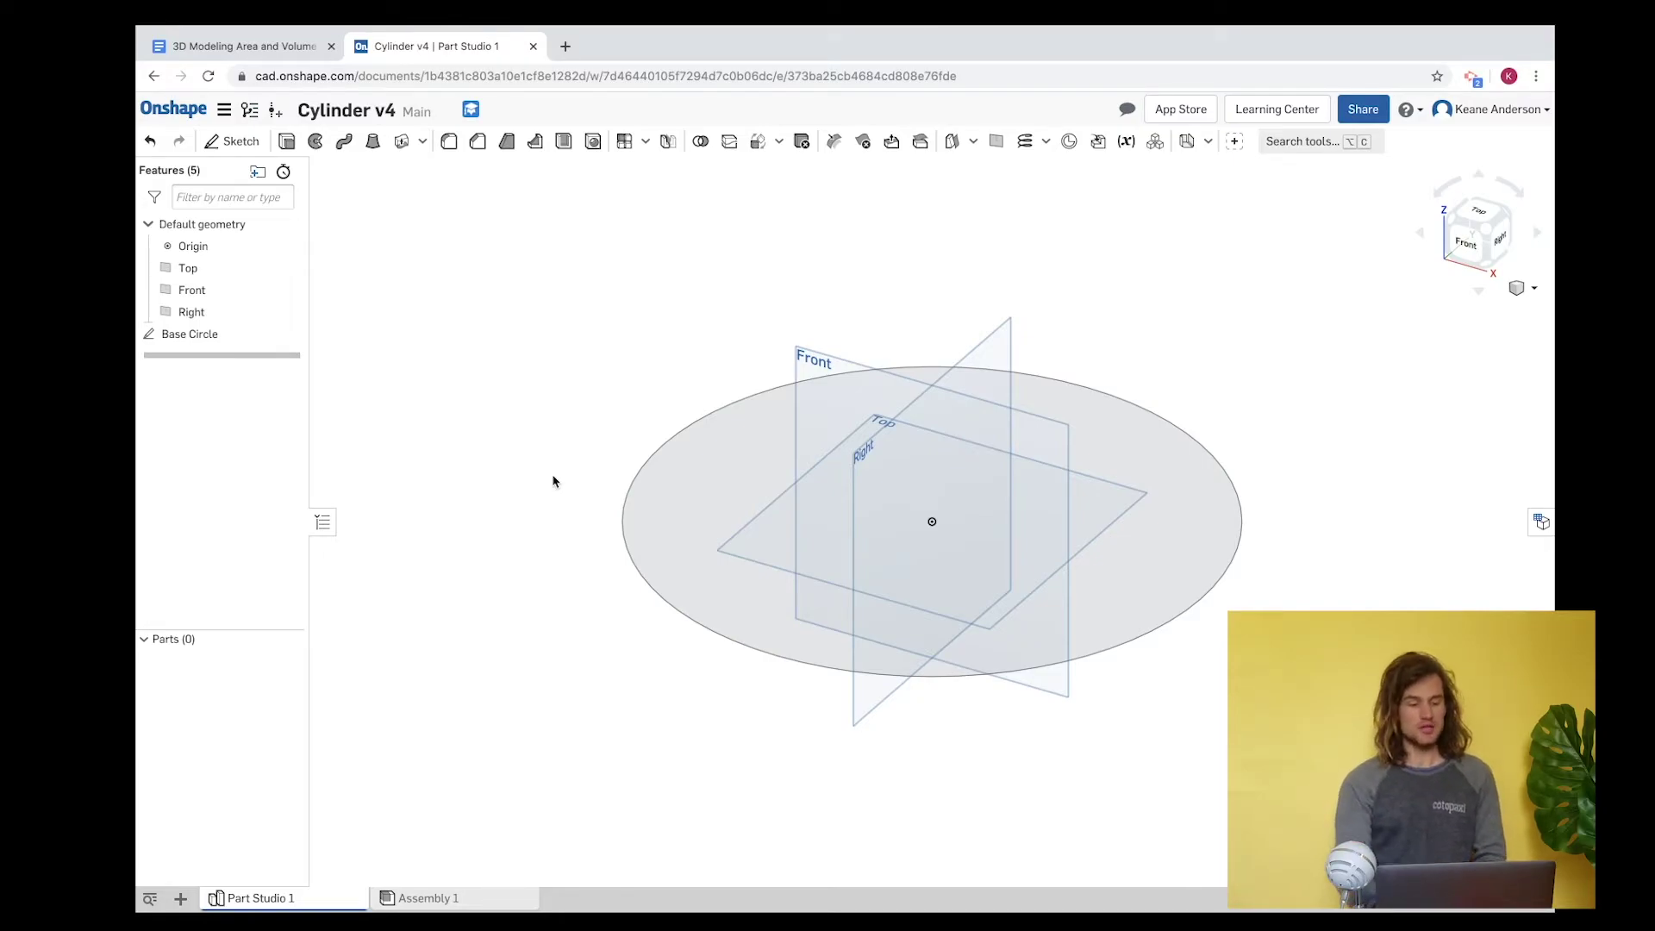
click(287, 141)
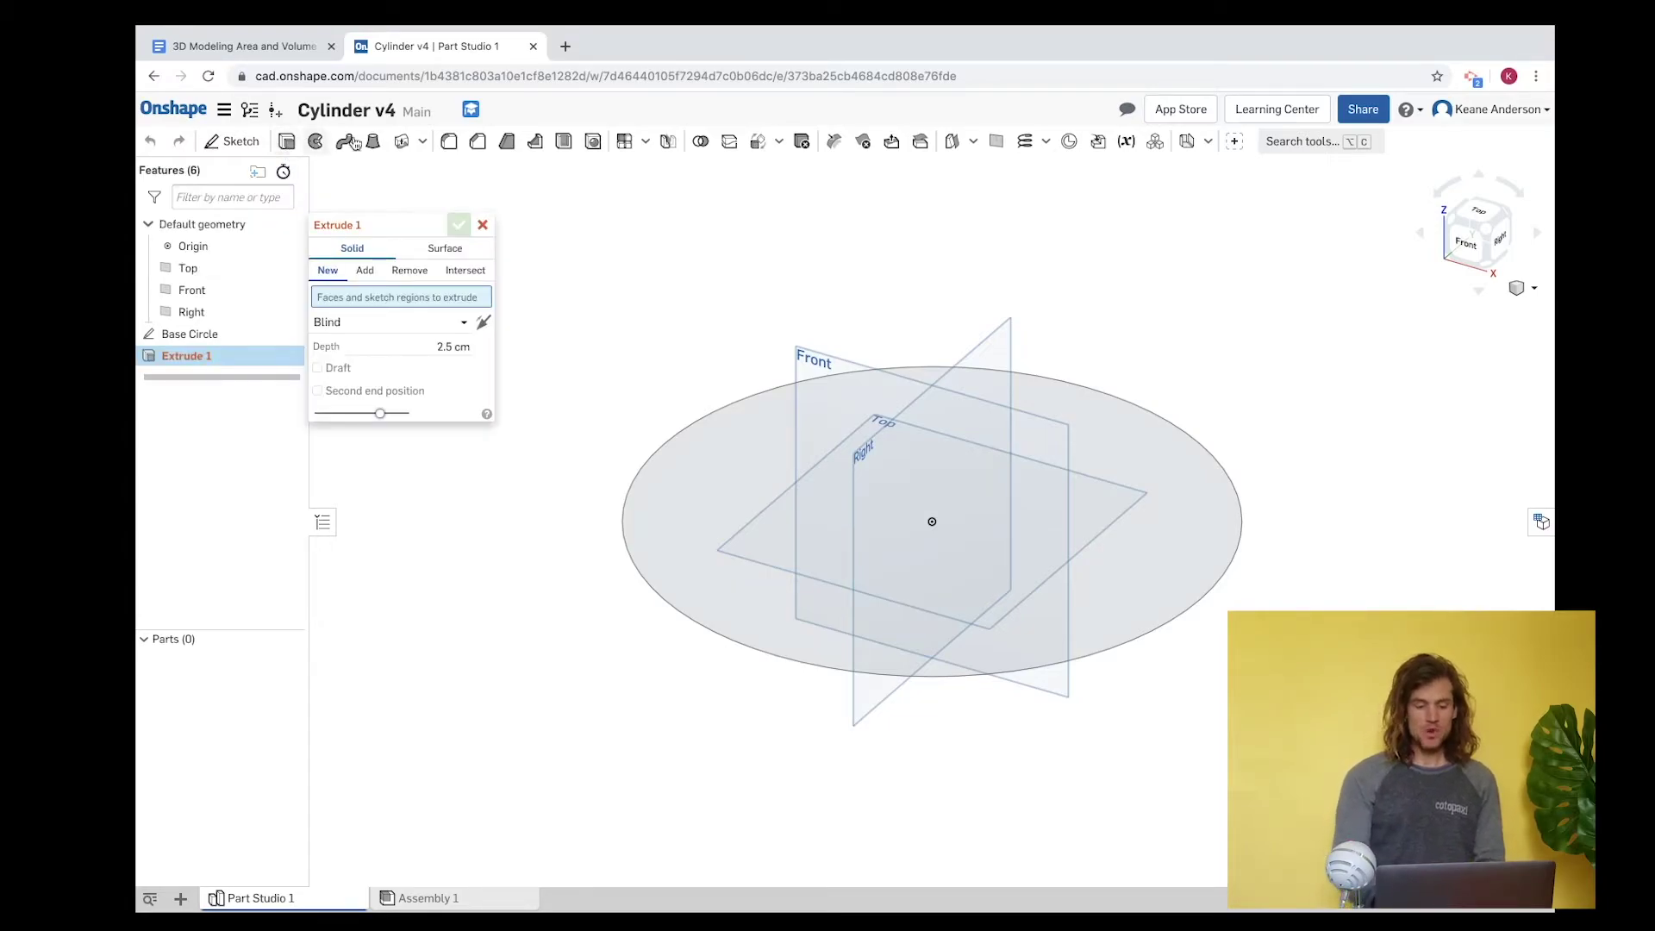
click(733, 475)
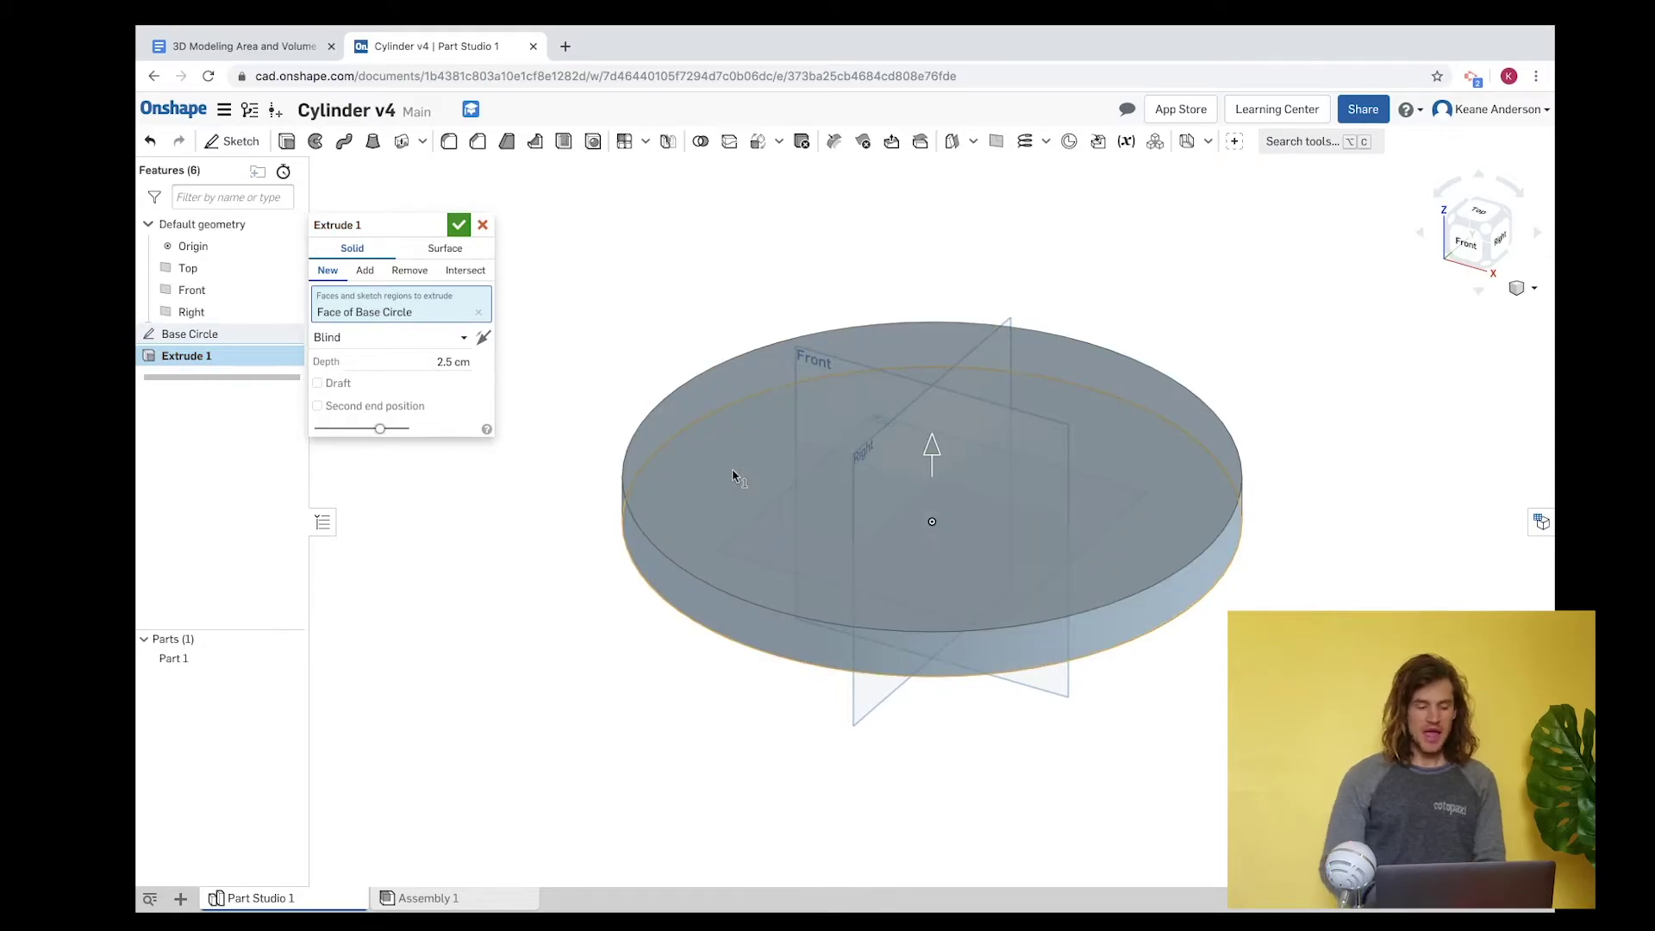
mouse_move(933, 457)
mouse_down()
mouse_move(933, 387)
mouse_move(934, 455)
mouse_up()
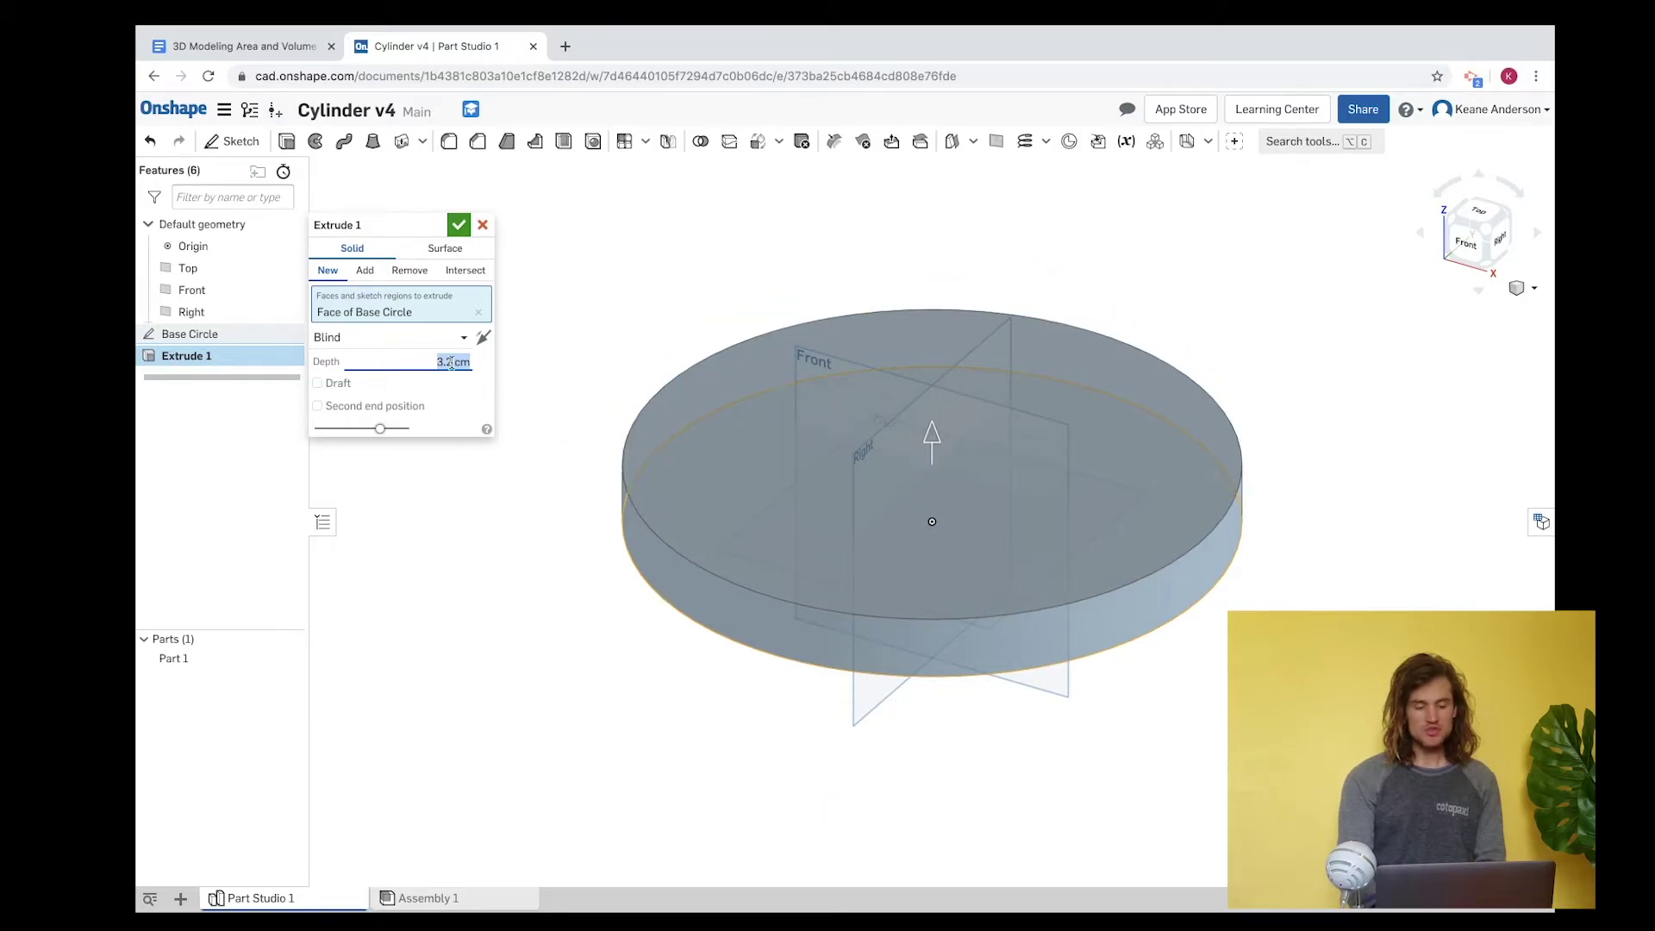
text(8)
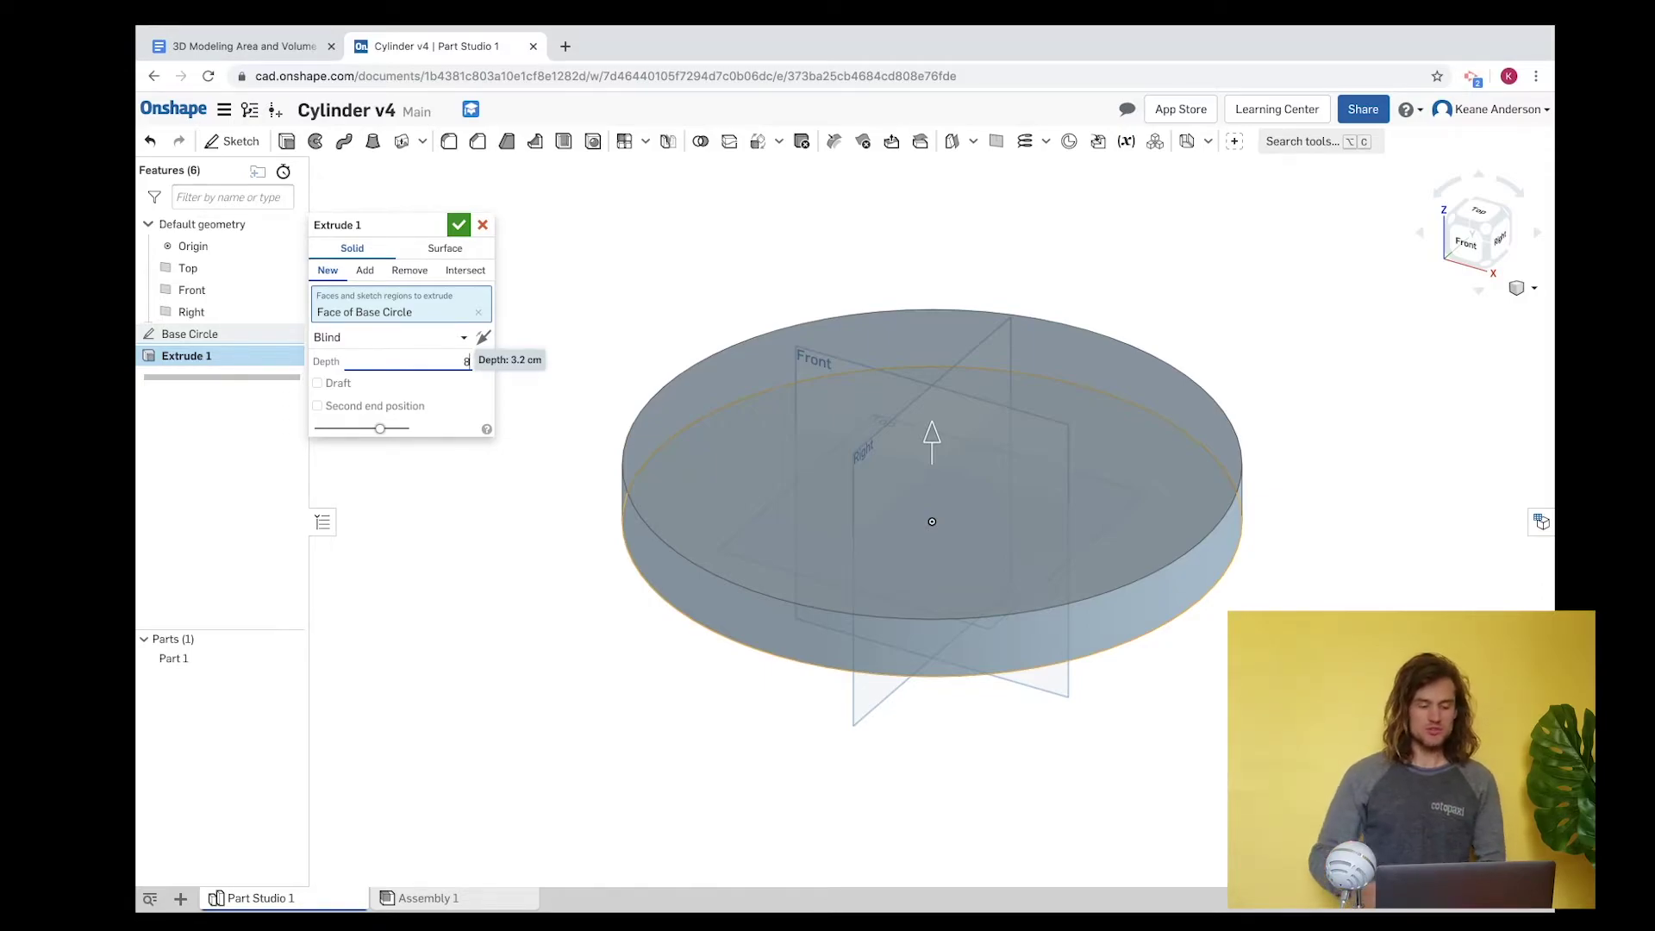
key(Return)
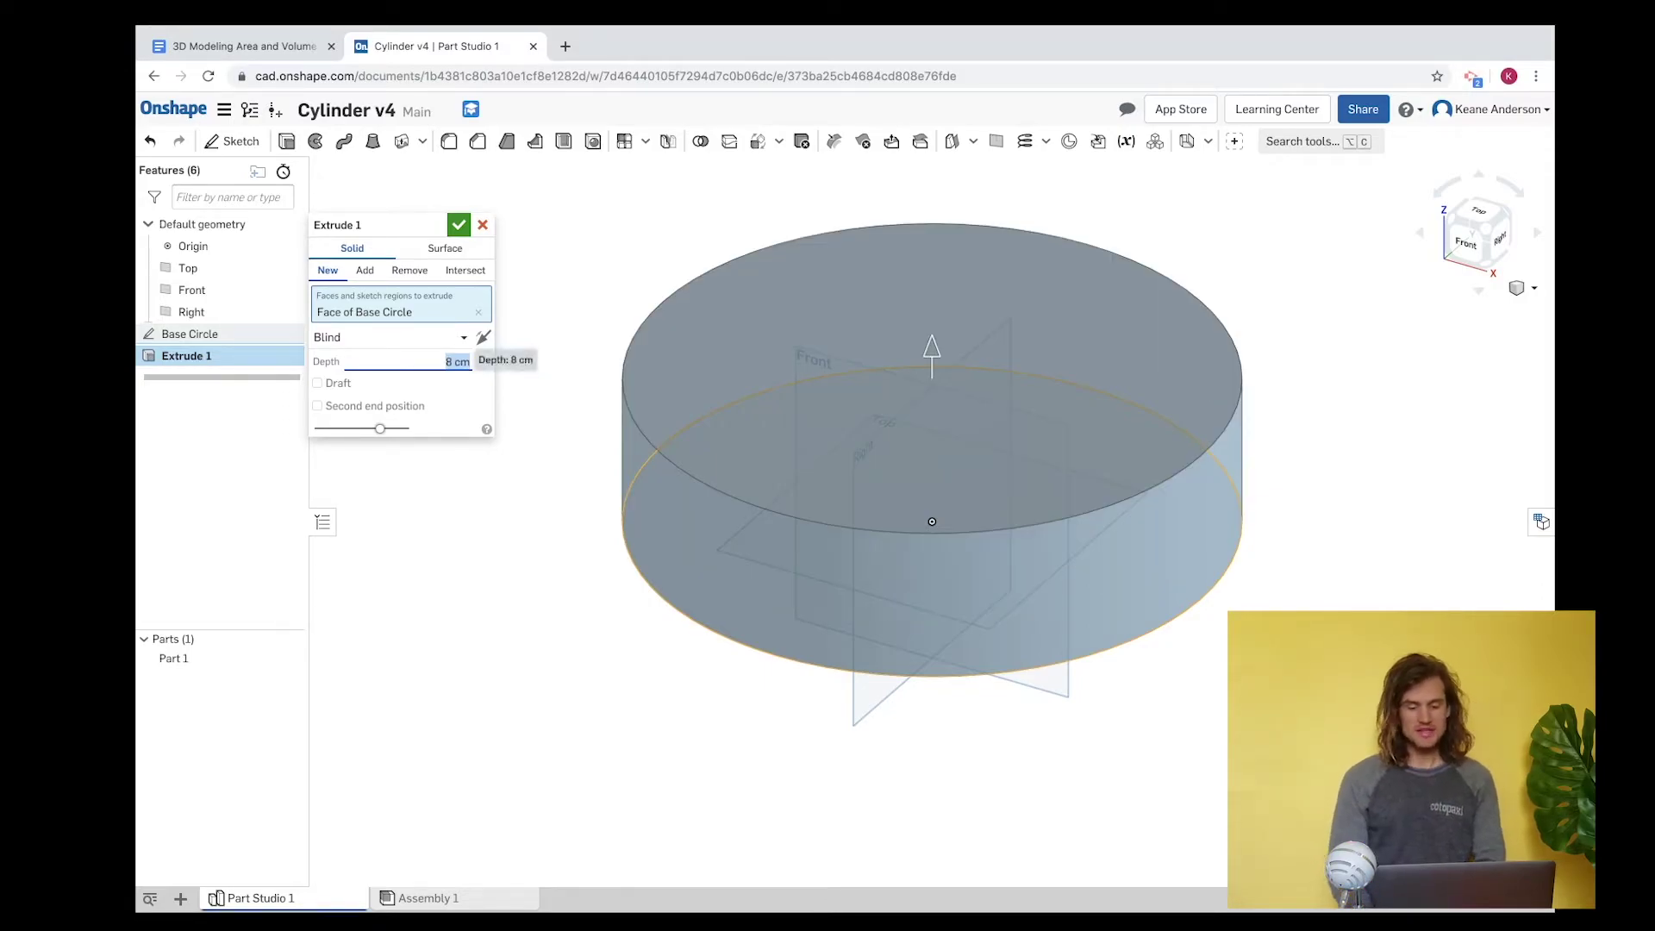
click(458, 225)
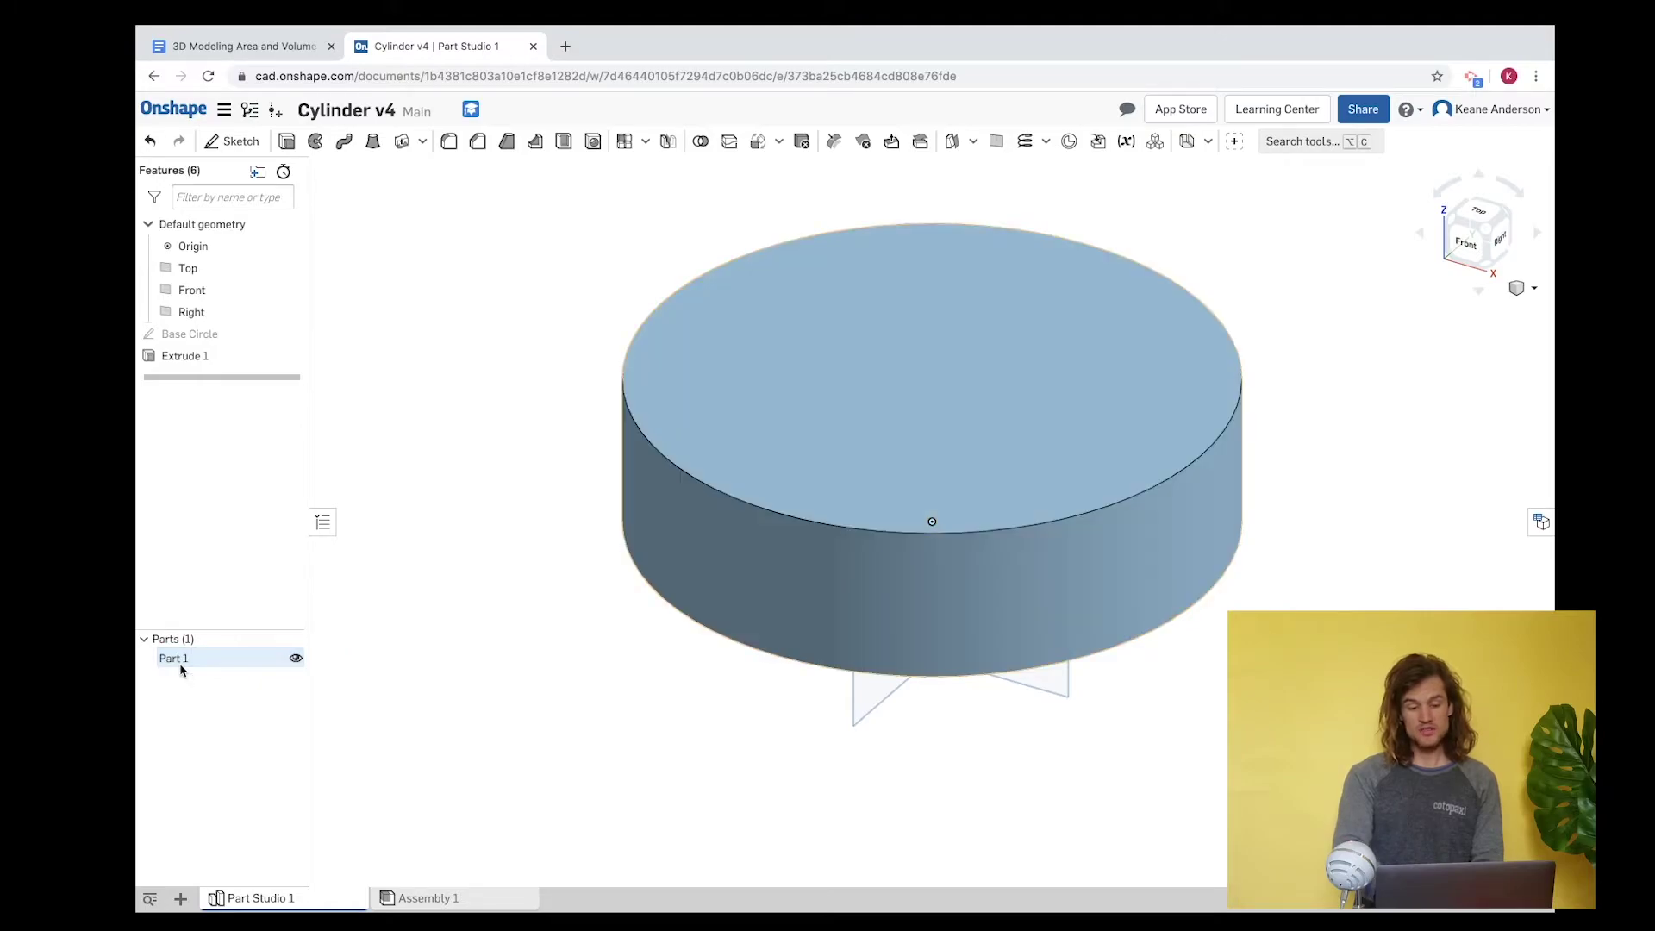
- Check the volume and surface area of Part 1 in its mass properties
click(181, 665)
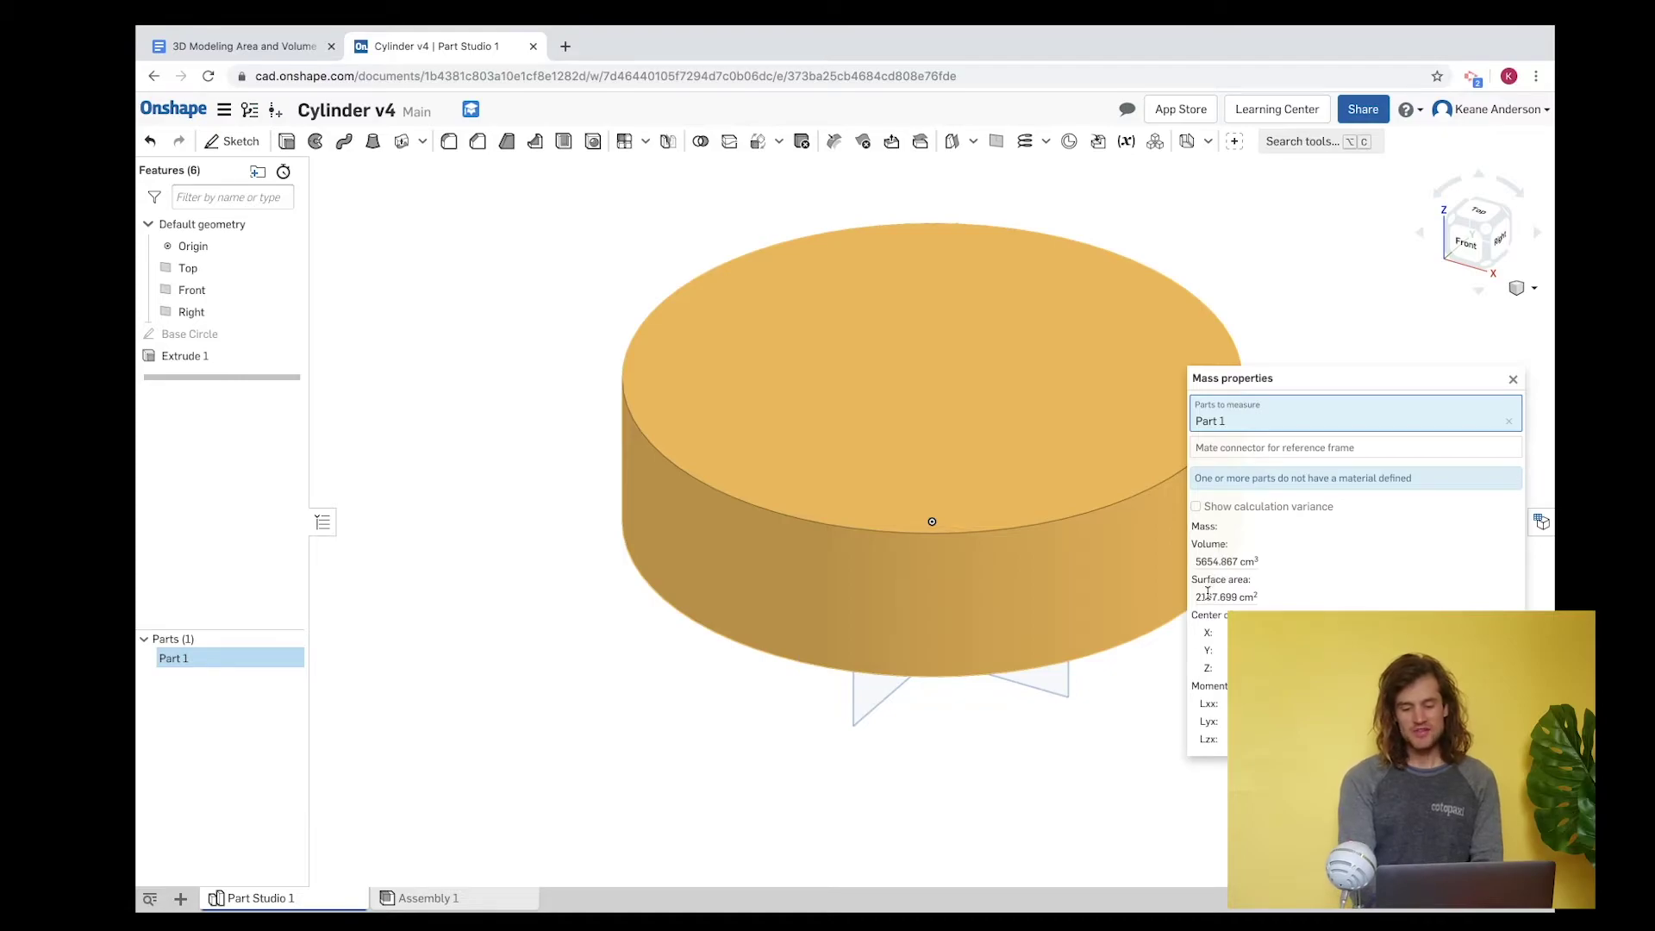
mouse_move(1207, 595)
mouse_move(1207, 562)
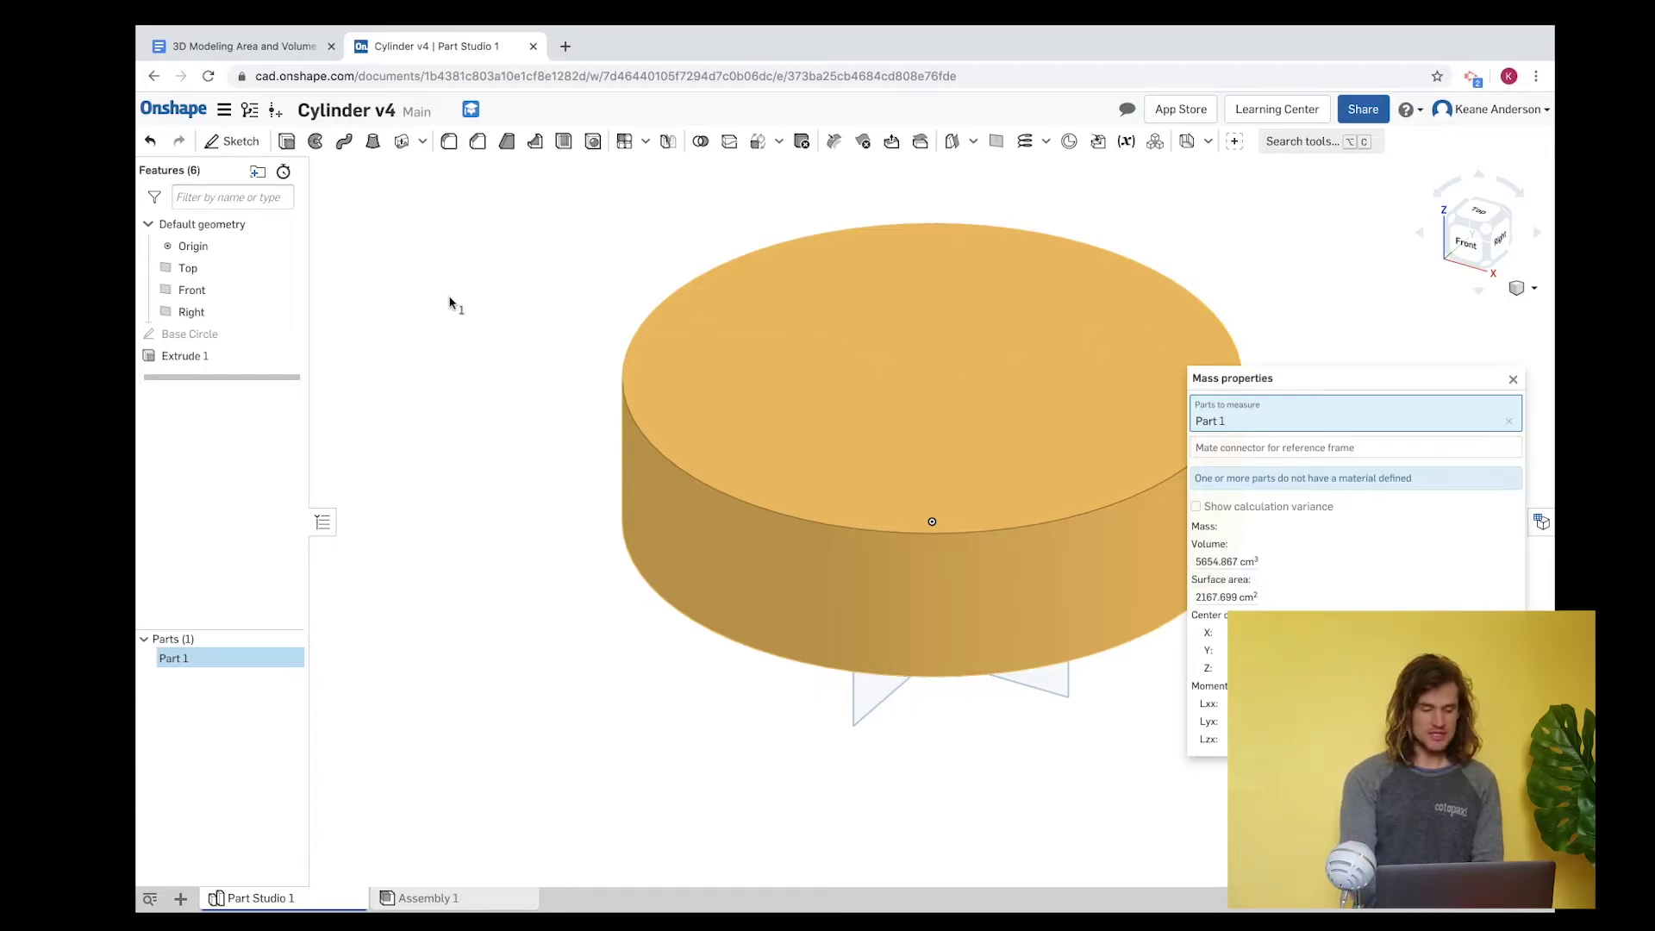
click(1513, 379)
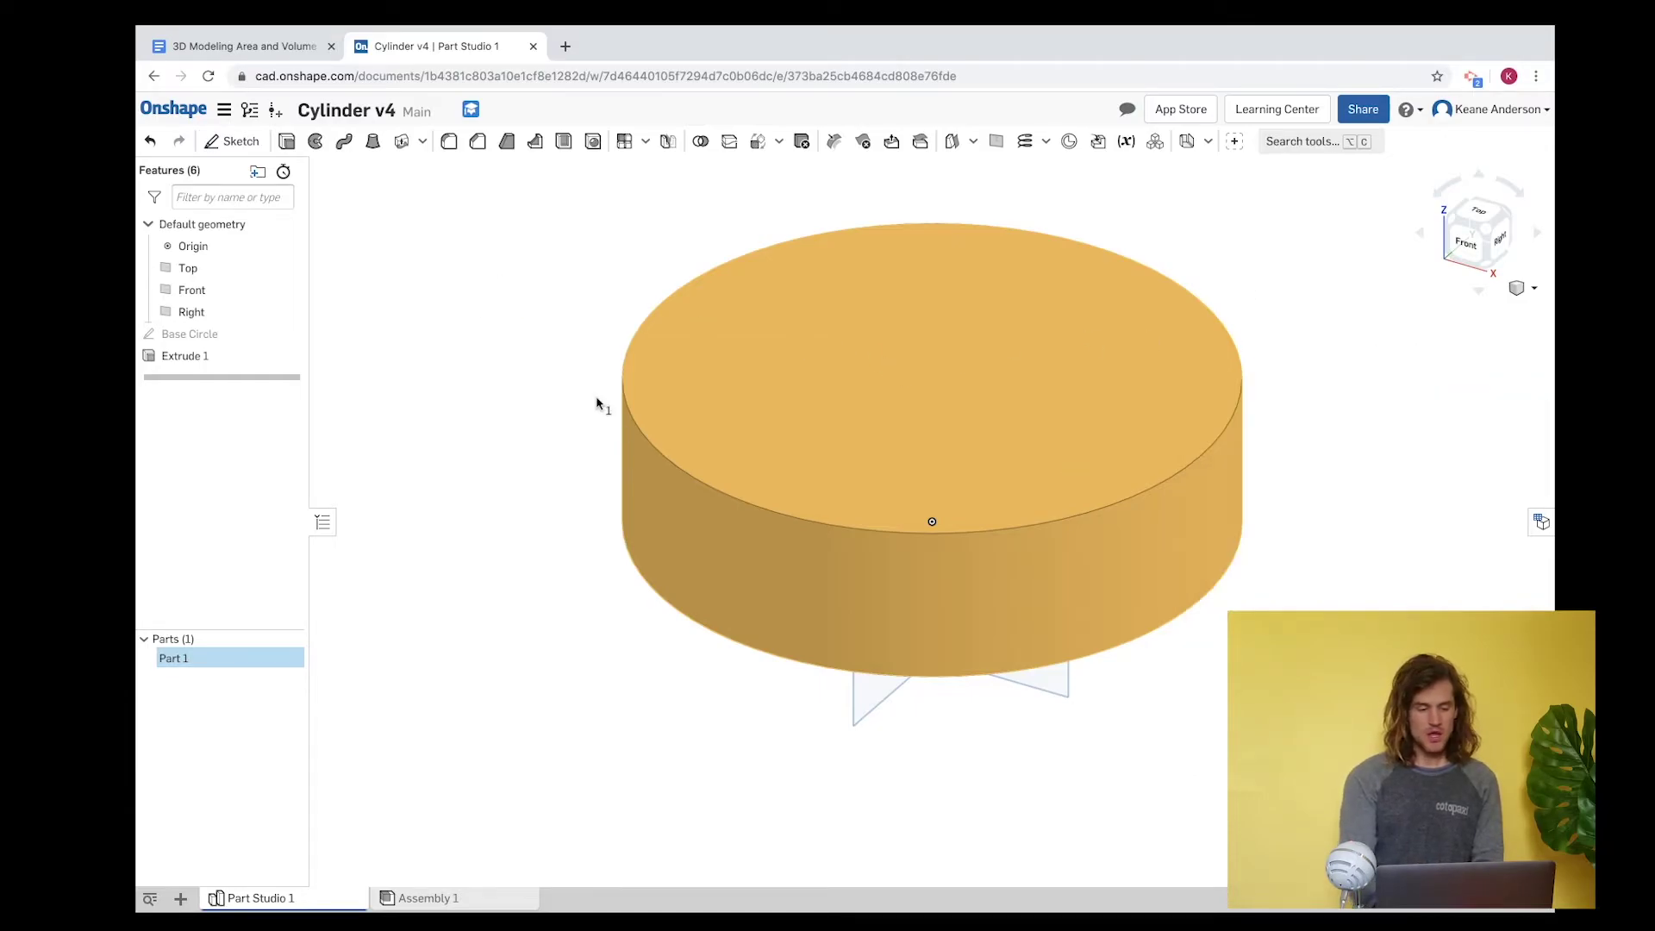
- Set the Base Circle sketch's diameter to 40 cm and check Part 1's volume and surface area in its mass properties
double_click(221, 357)
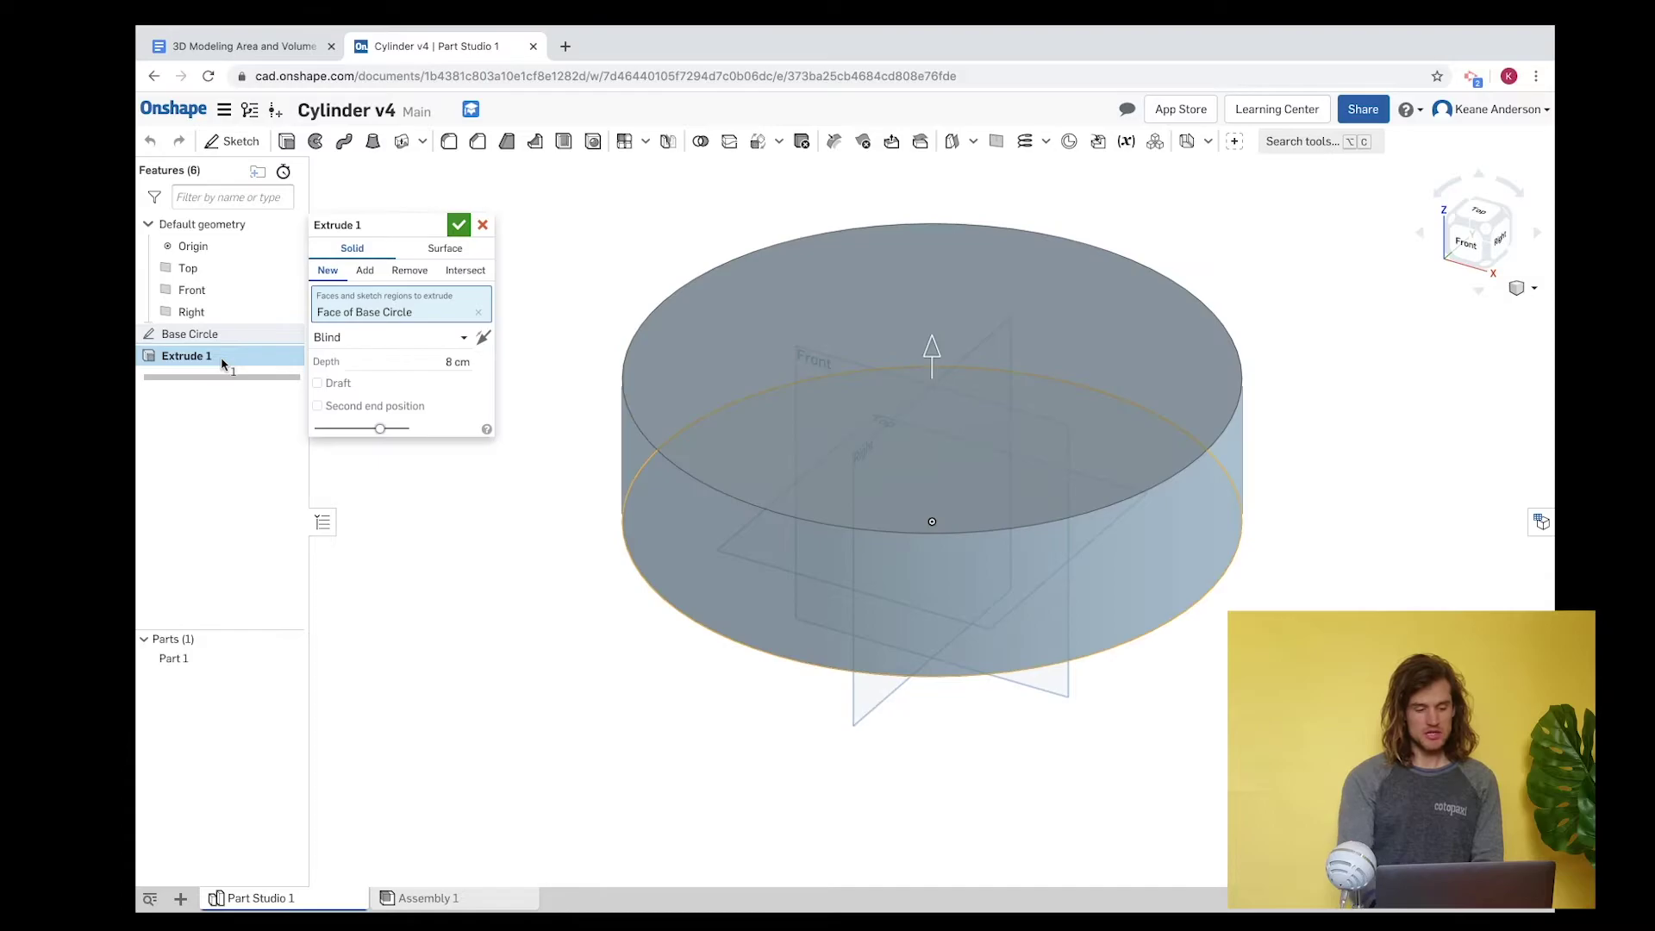
click(483, 225)
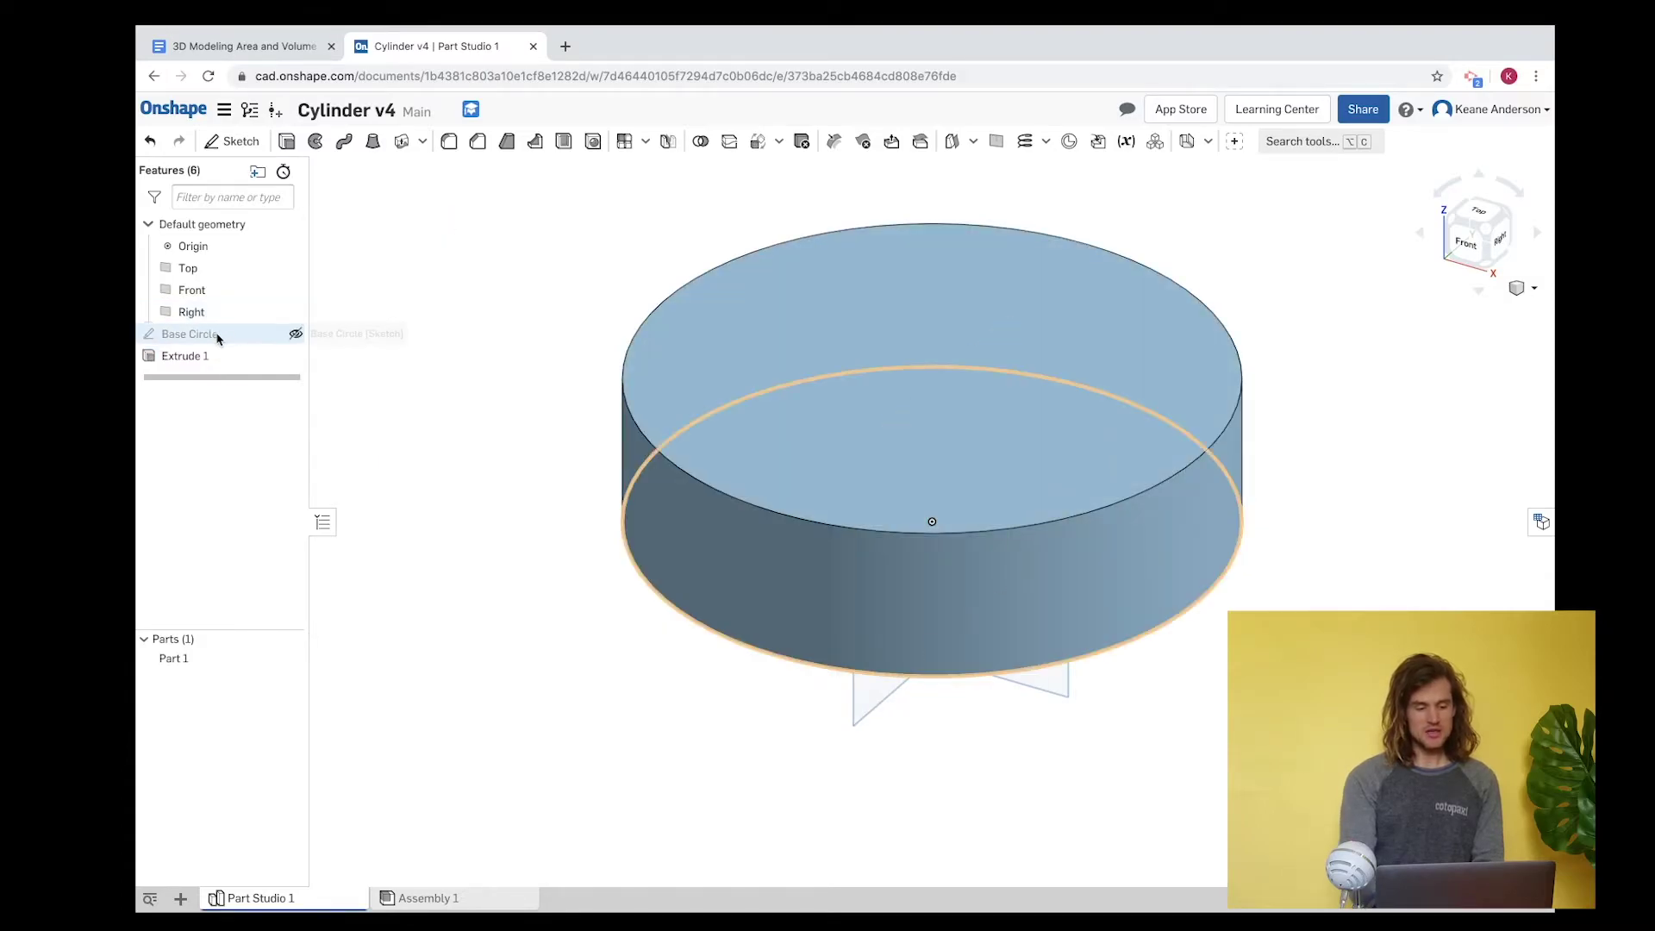
double_click(216, 336)
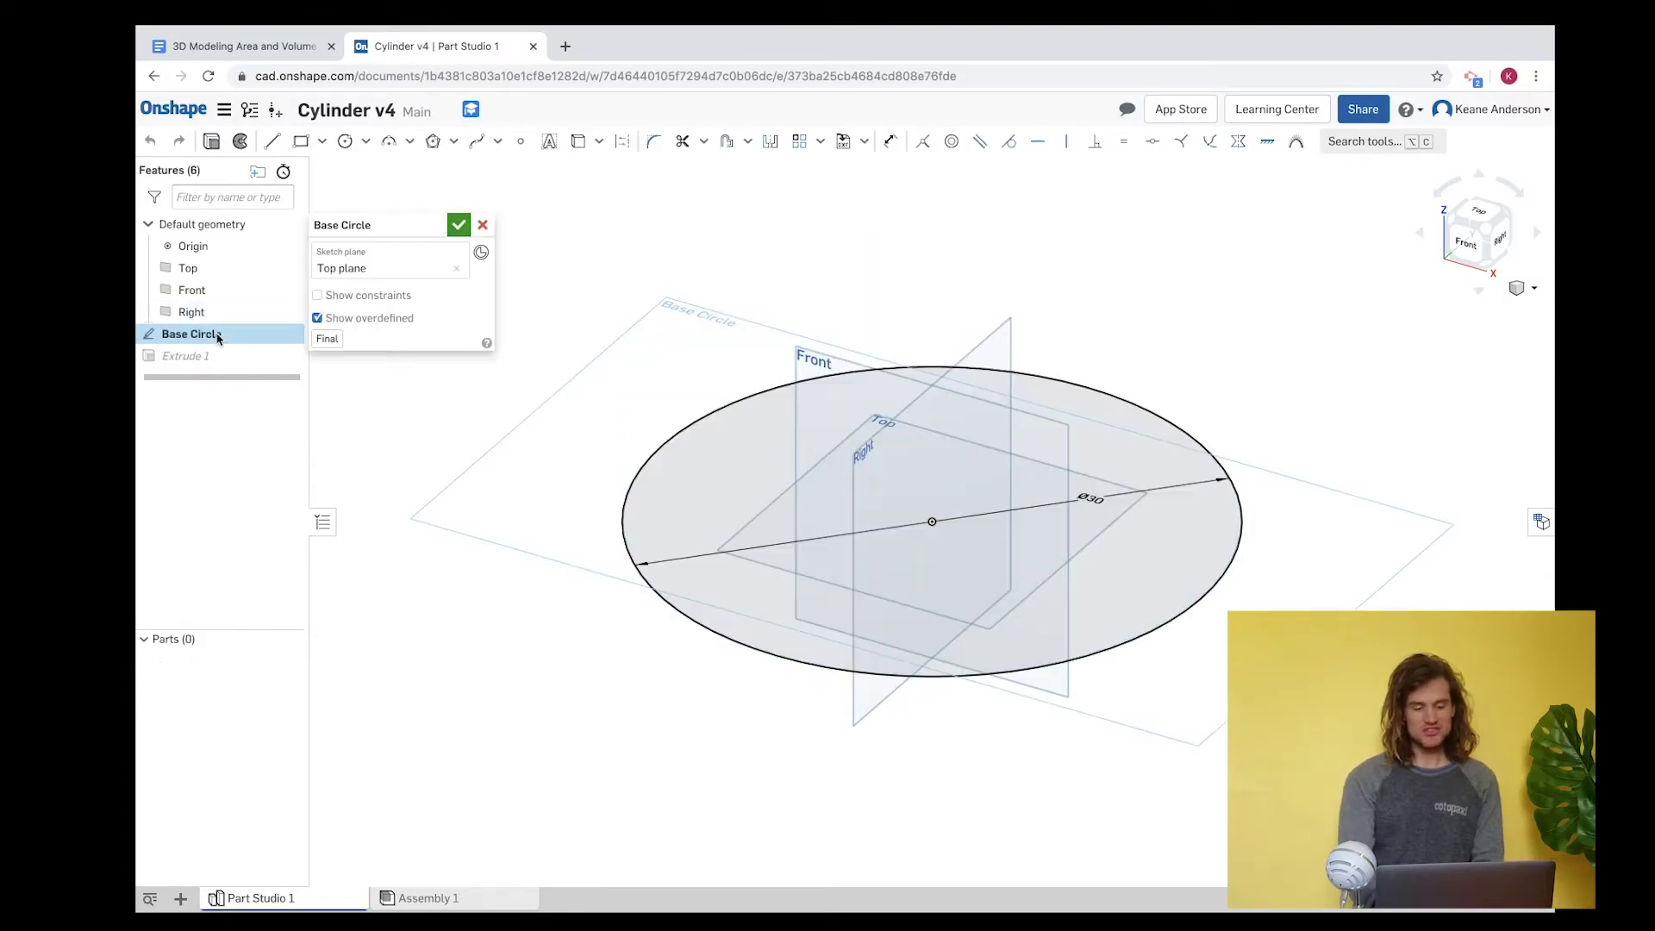
double_click(1100, 503)
text(40)
key(Return)
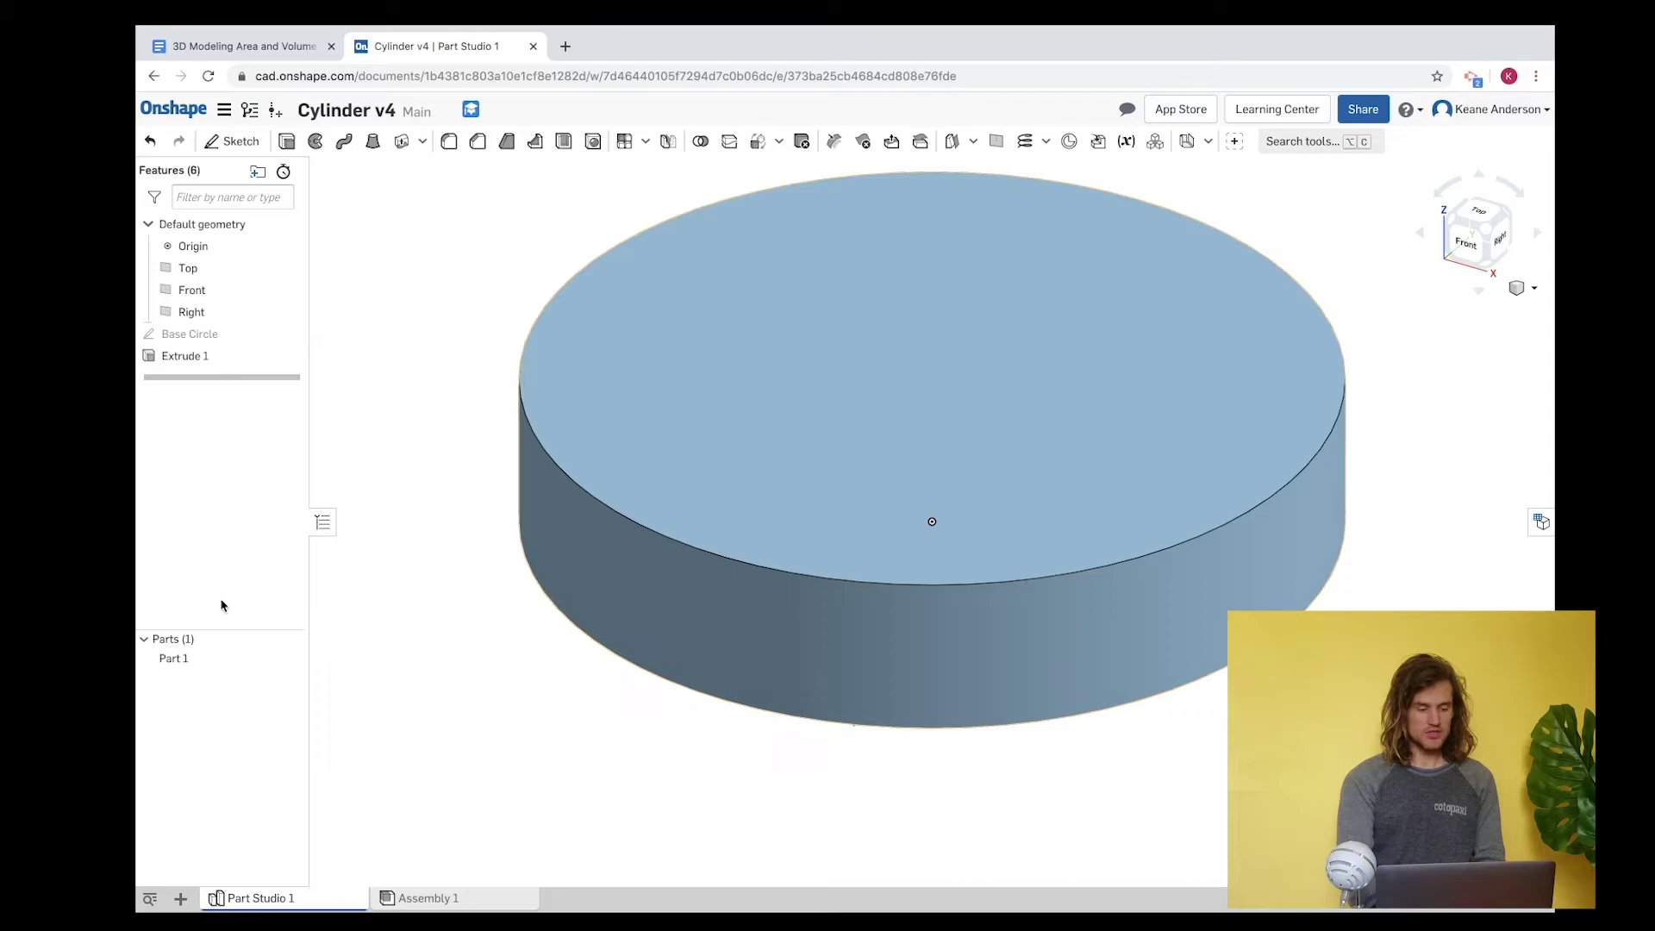
click(177, 659)
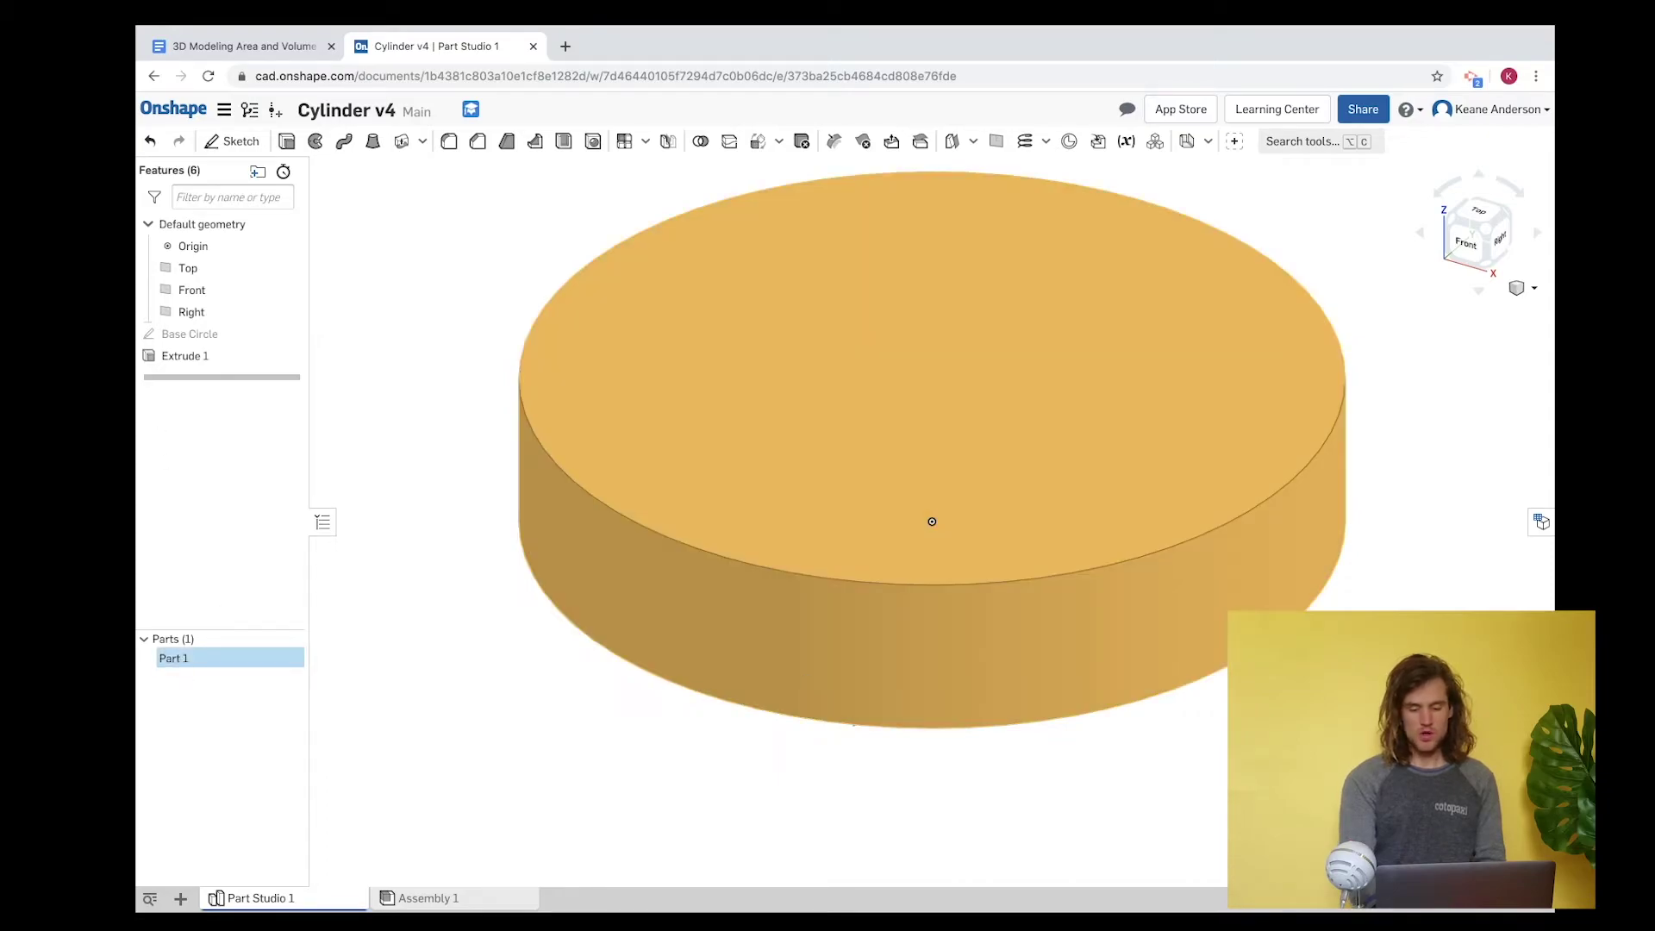
click(1537, 871)
mouse_move(1257, 604)
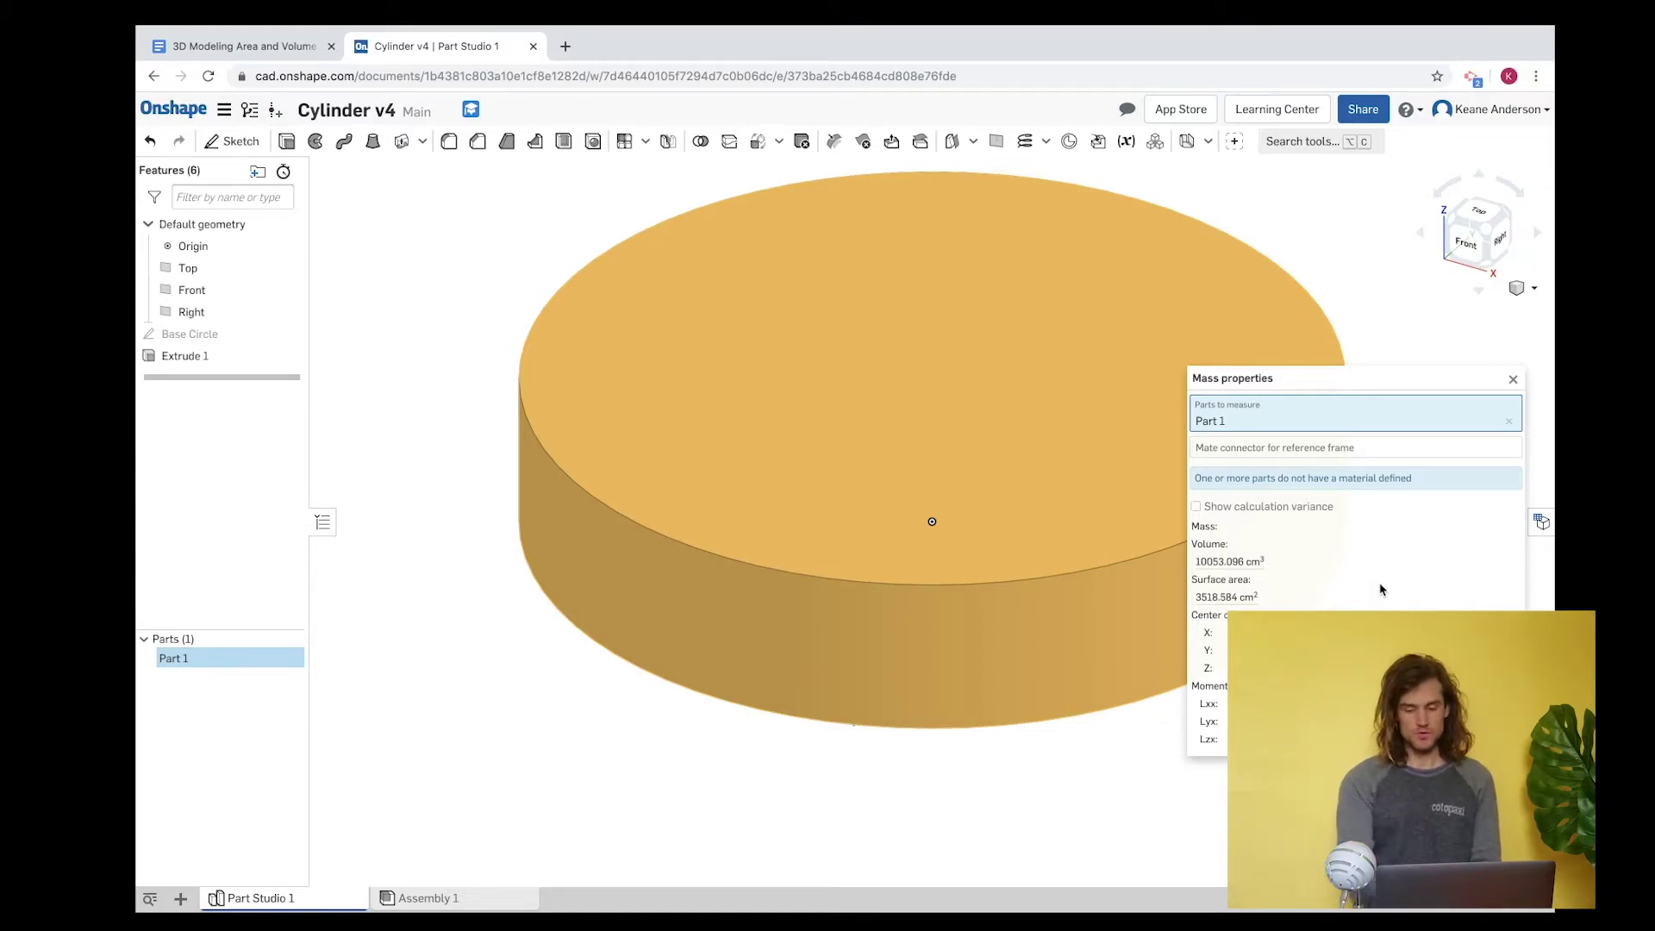
click(1514, 380)
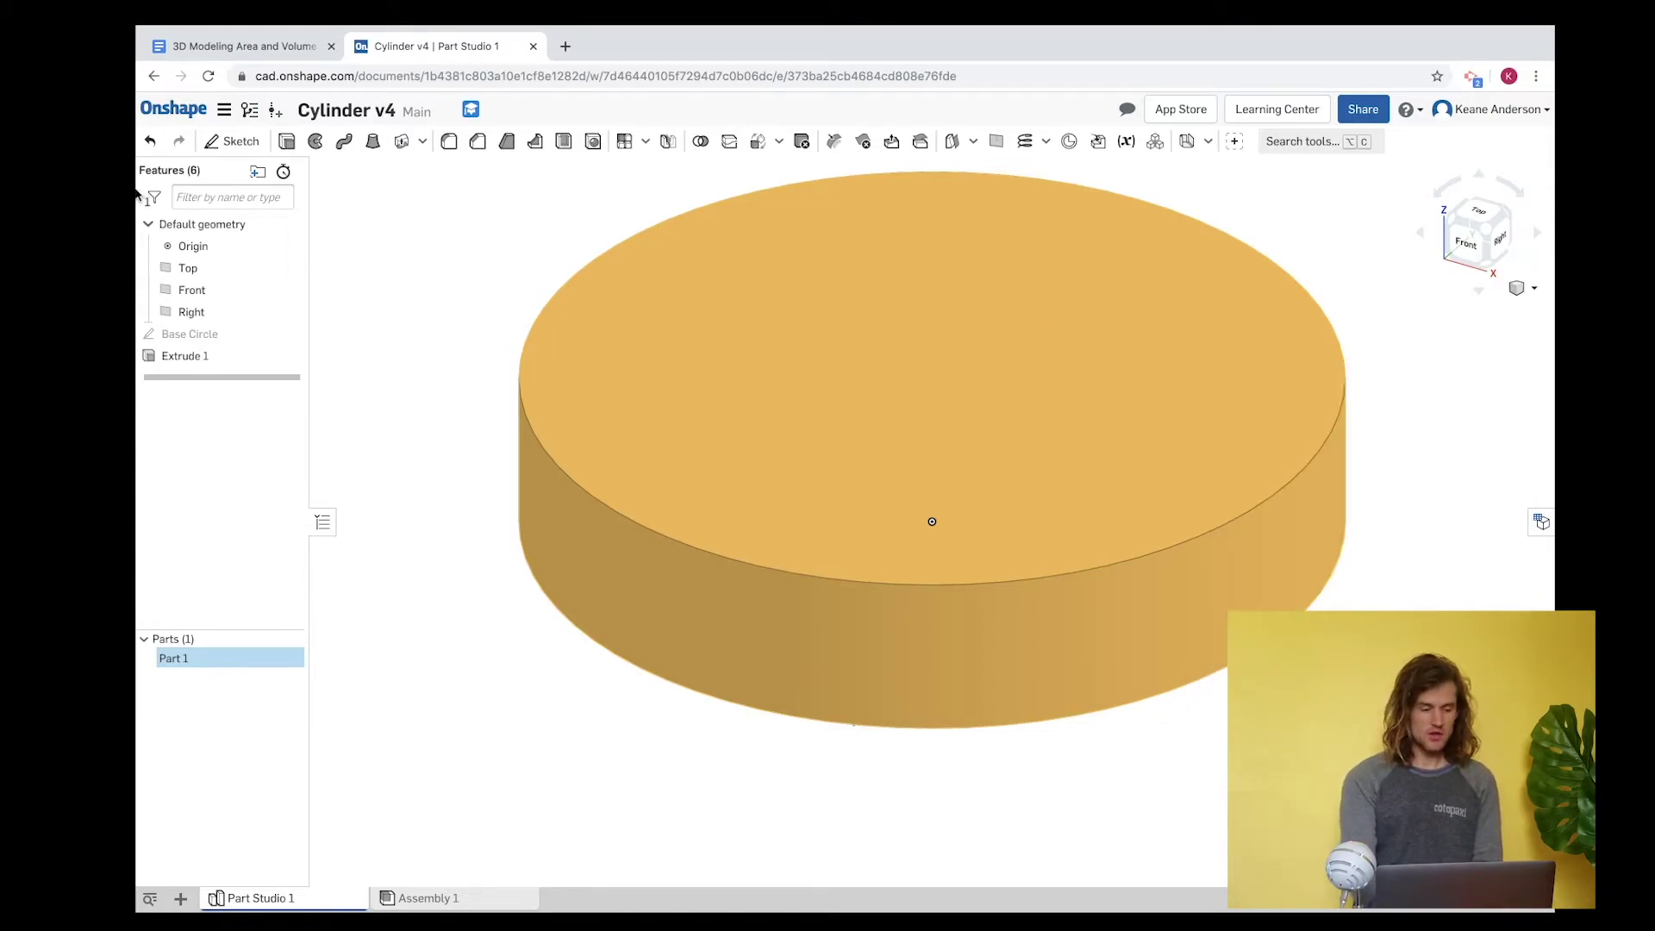
- Change the Base Circle sketch's diameter to 35 cm and check the volume and surface area of Part 1 in its mass properties
double_click(221, 336)
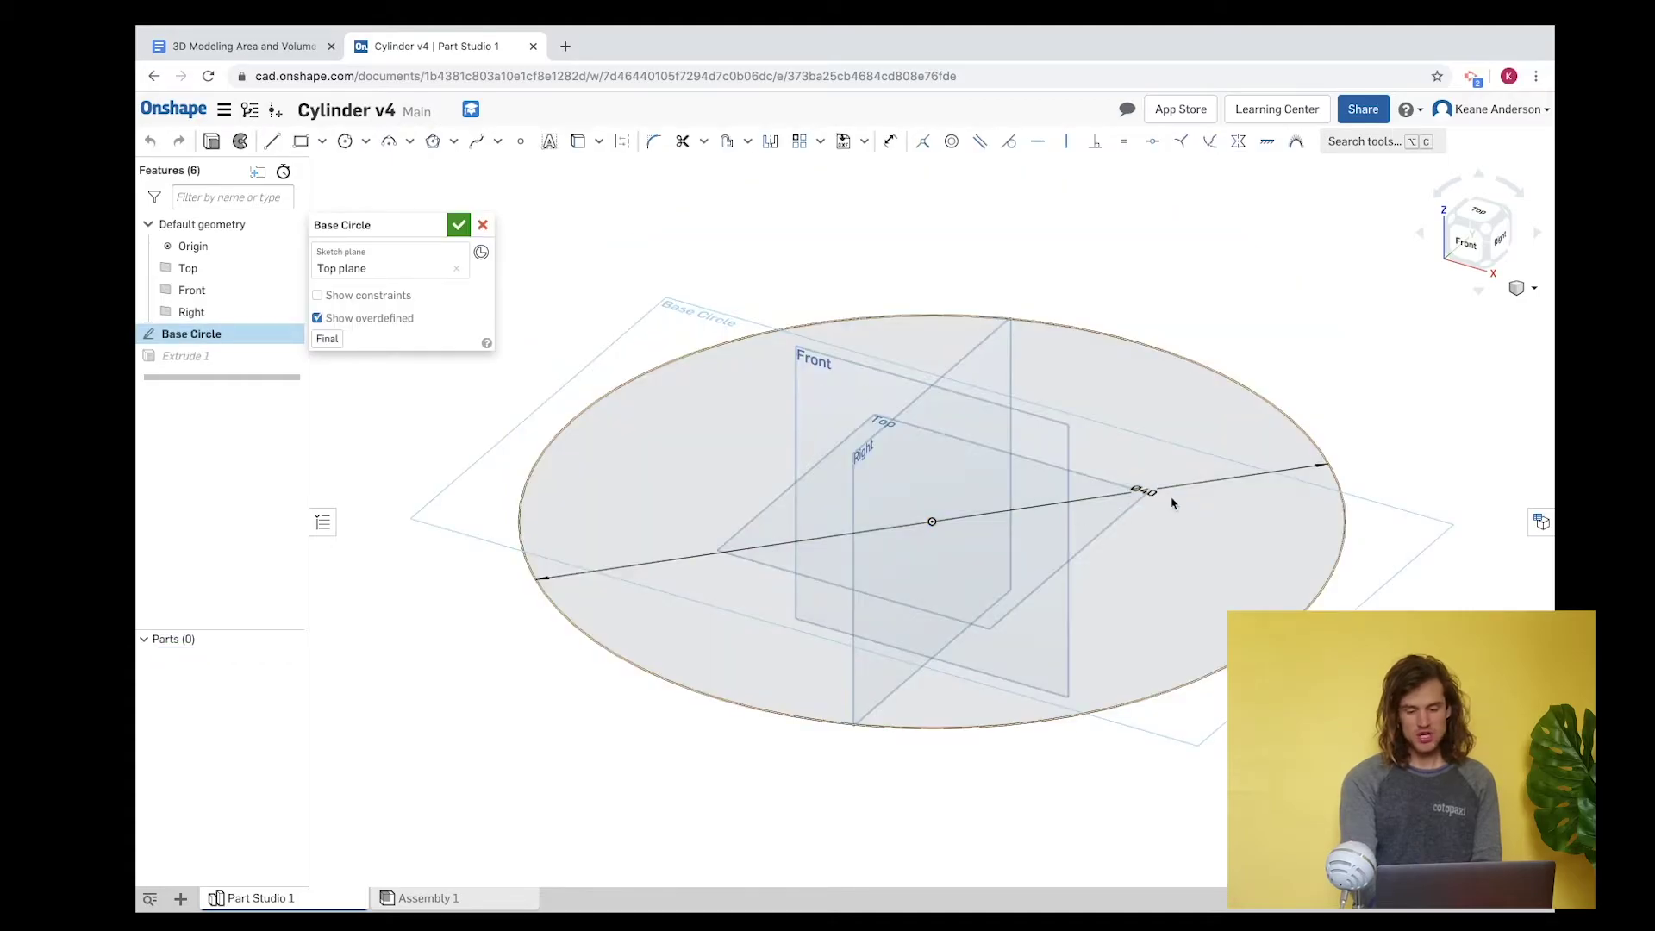
double_click(1144, 491)
text(35)
key(Return)
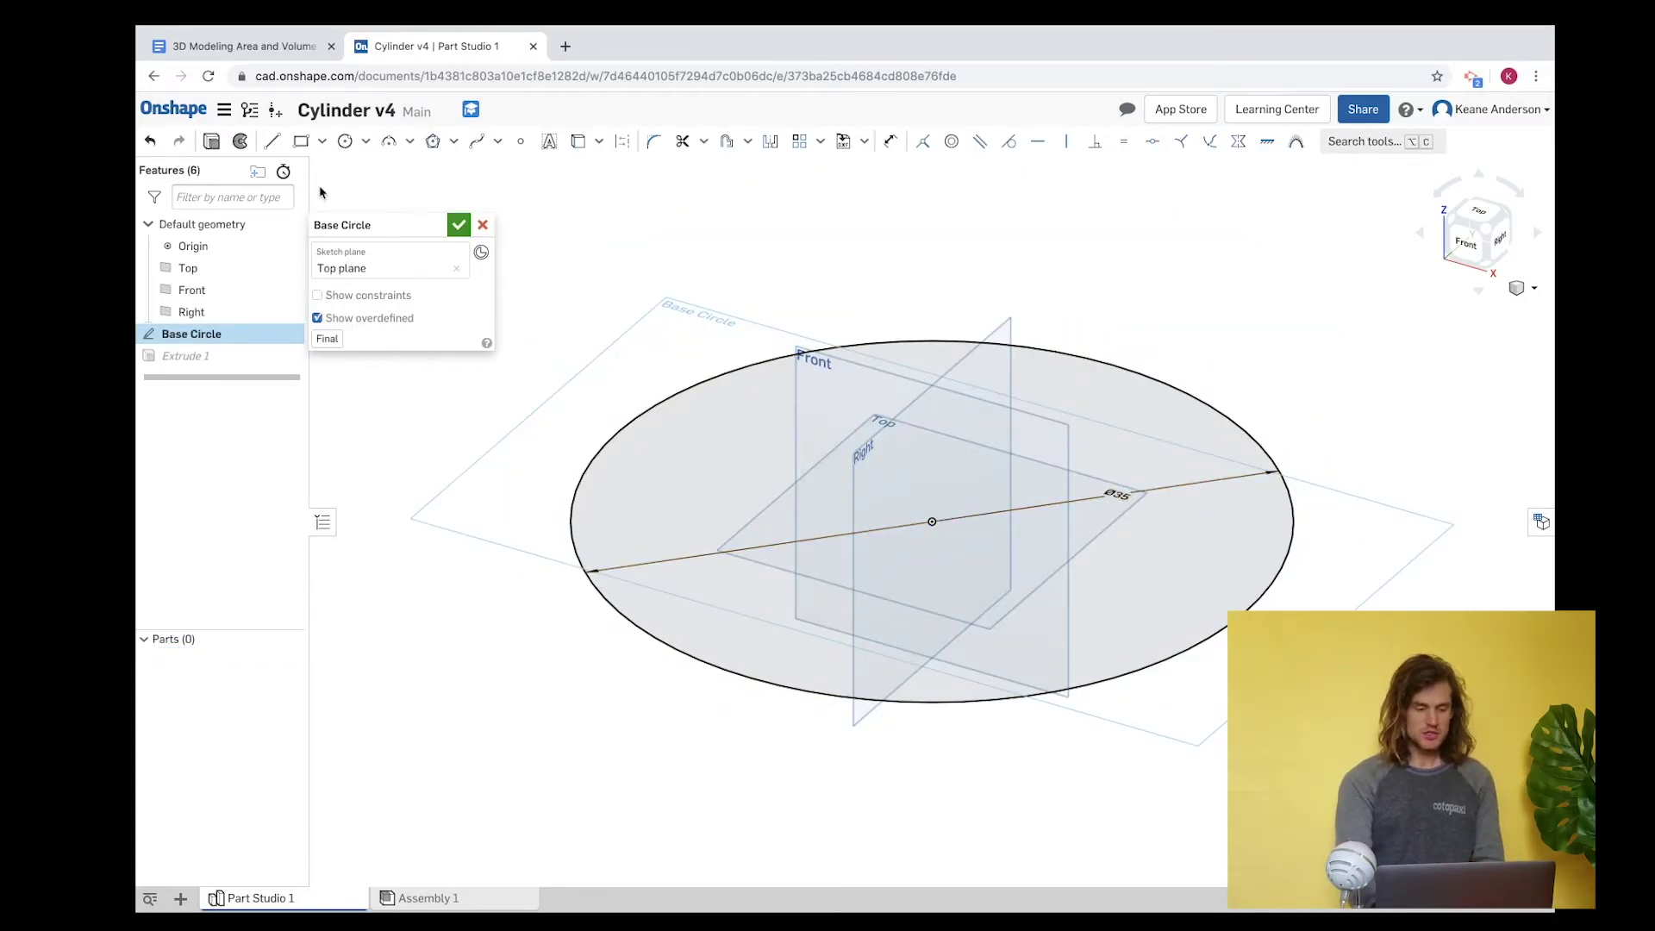
click(458, 226)
click(171, 658)
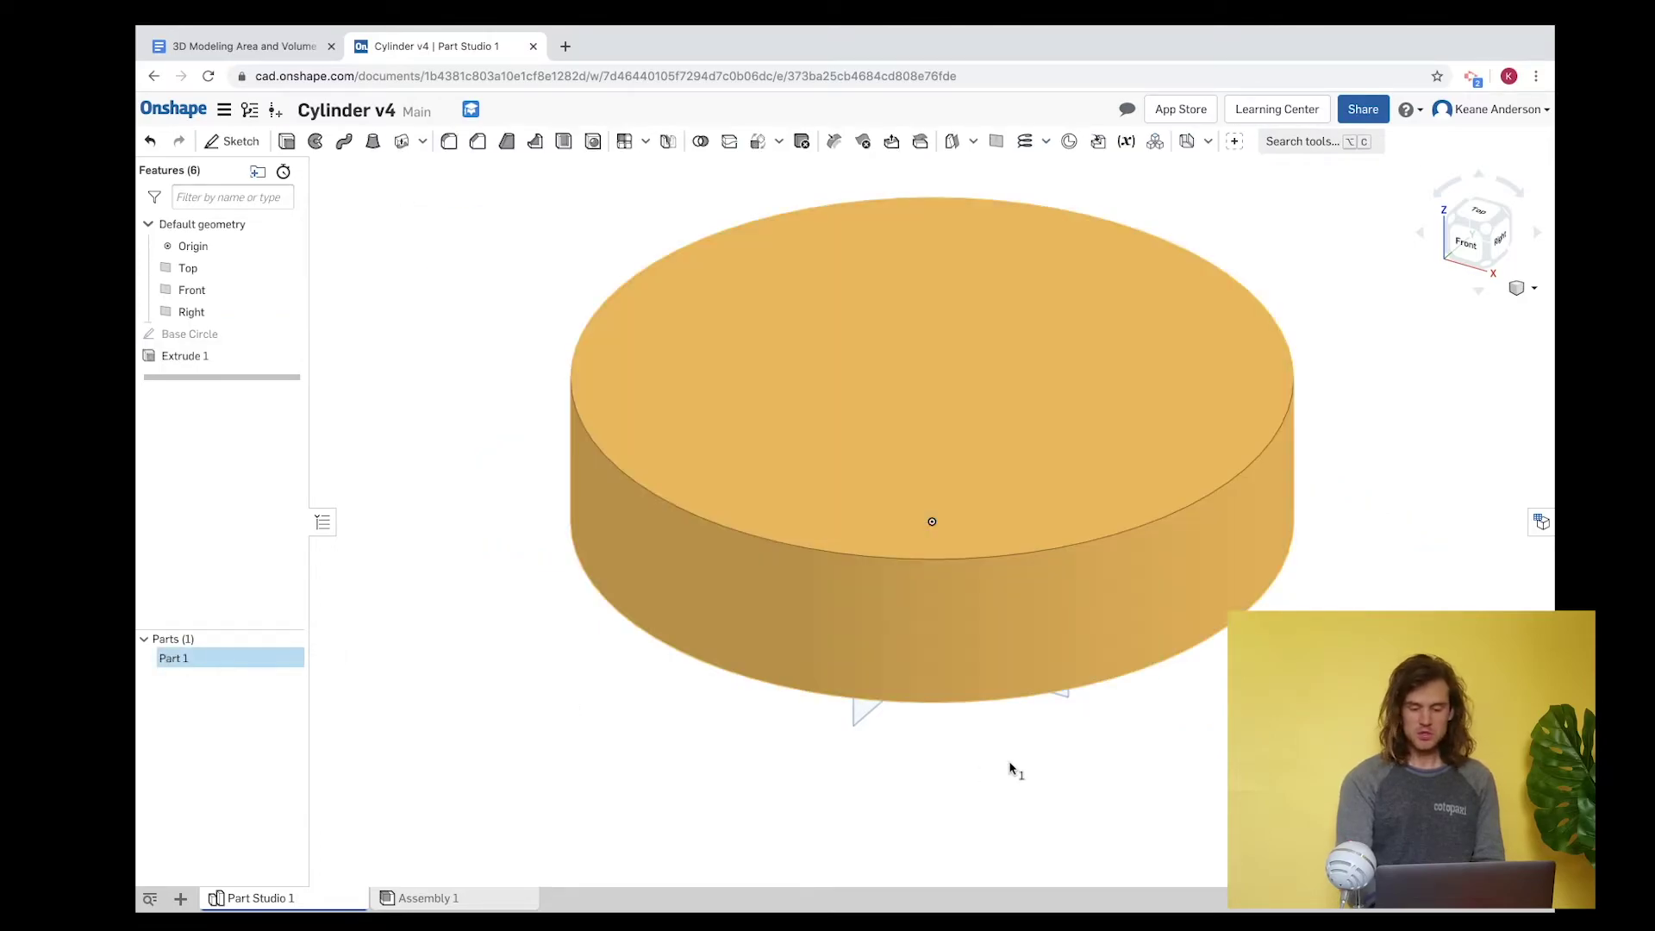
click(1535, 871)
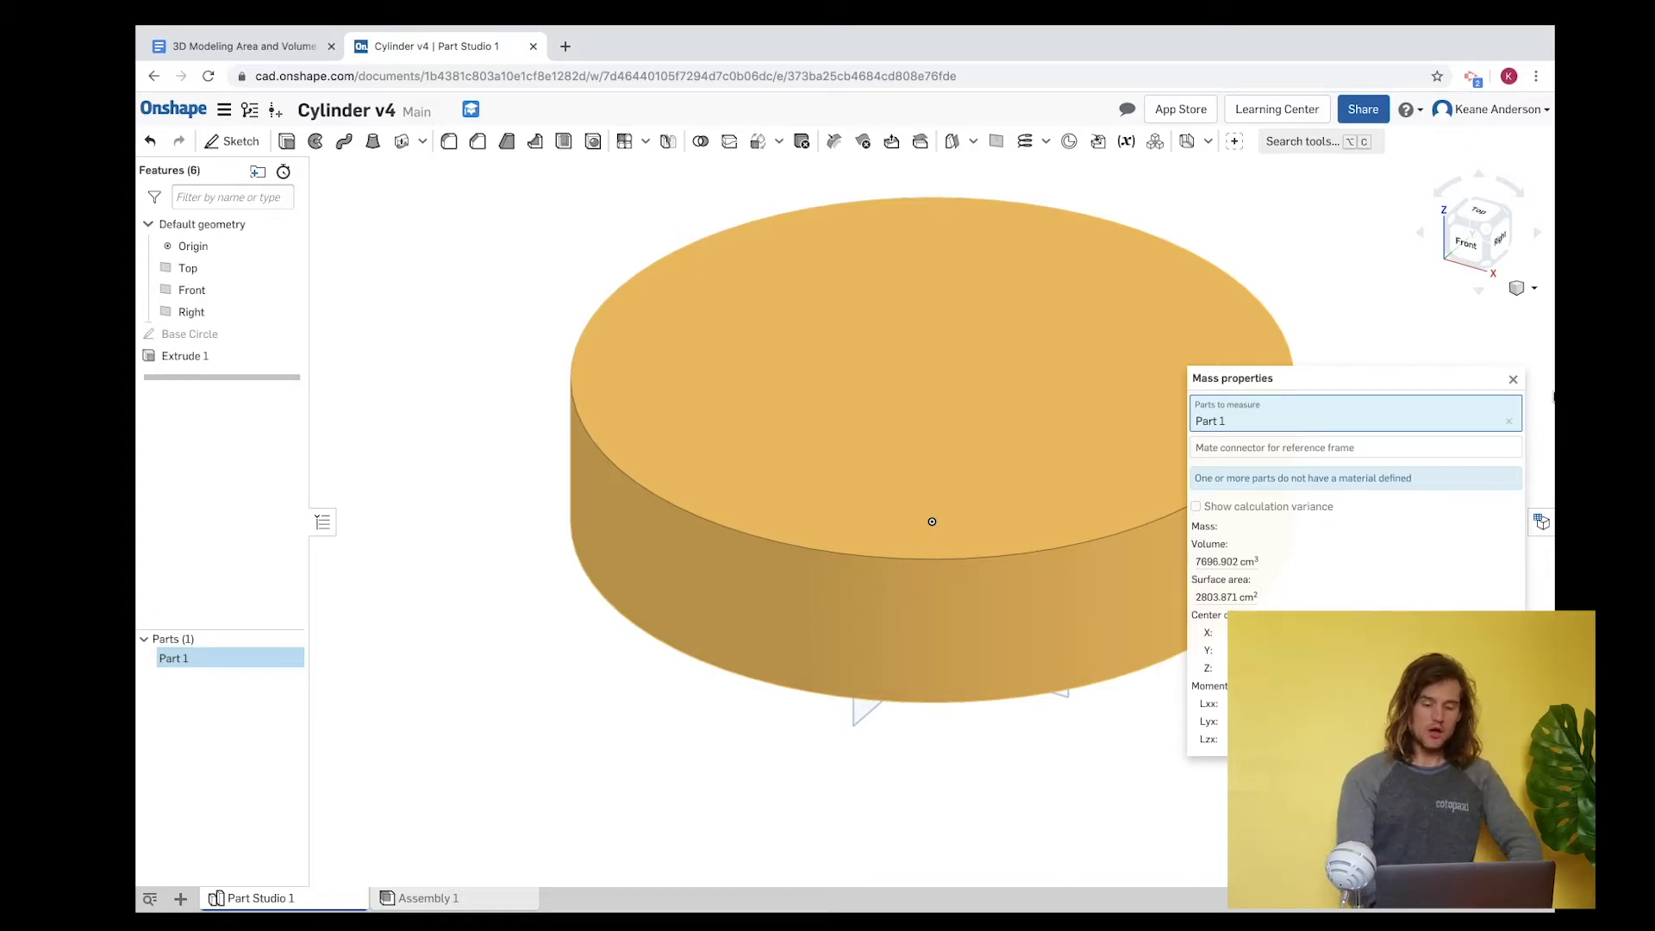
click(1515, 380)
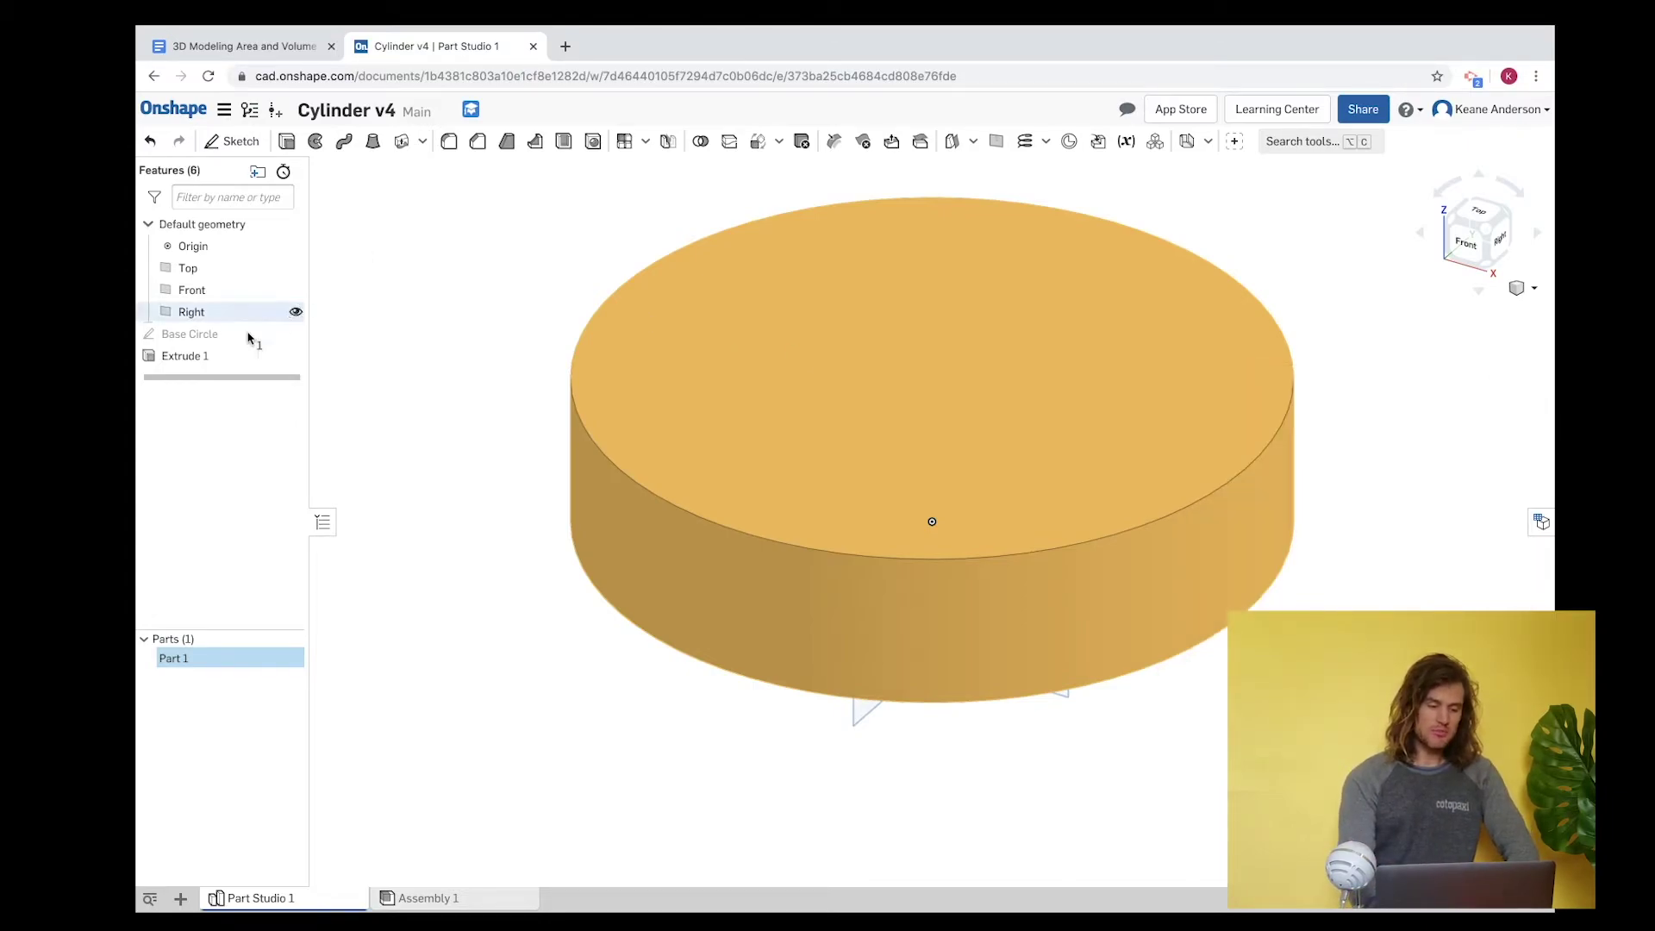
- Set the diameter in the Base Circle sketch to 36 cm and check Part 1's volume and surface area in its mass properties
double_click(209, 336)
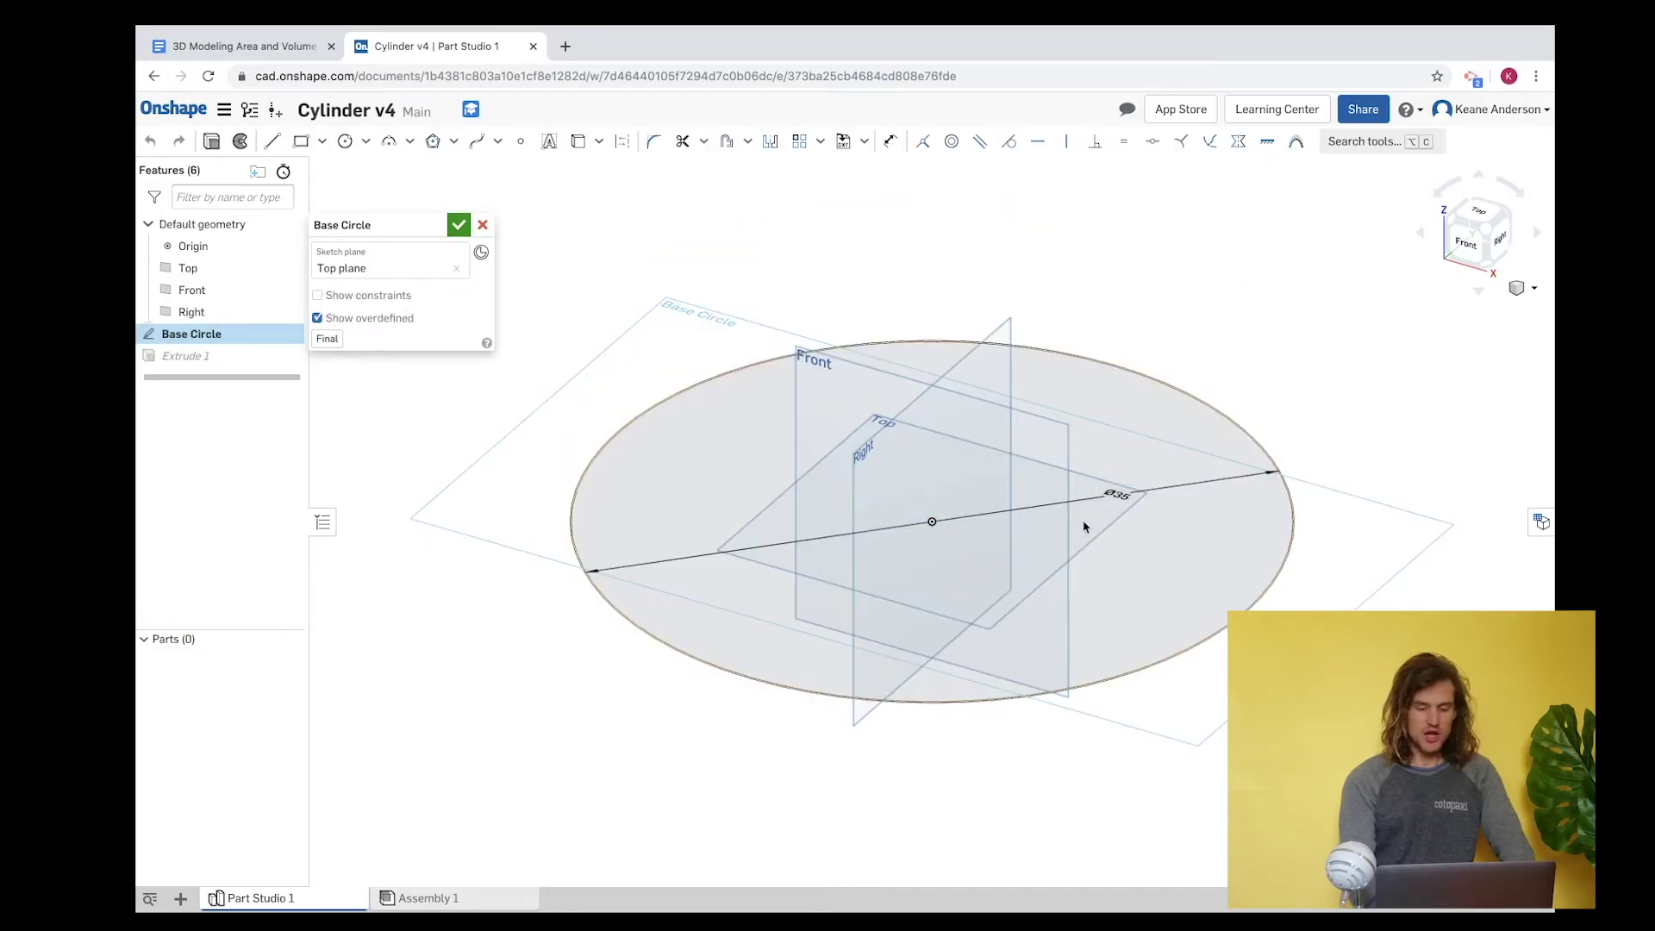
double_click(1120, 496)
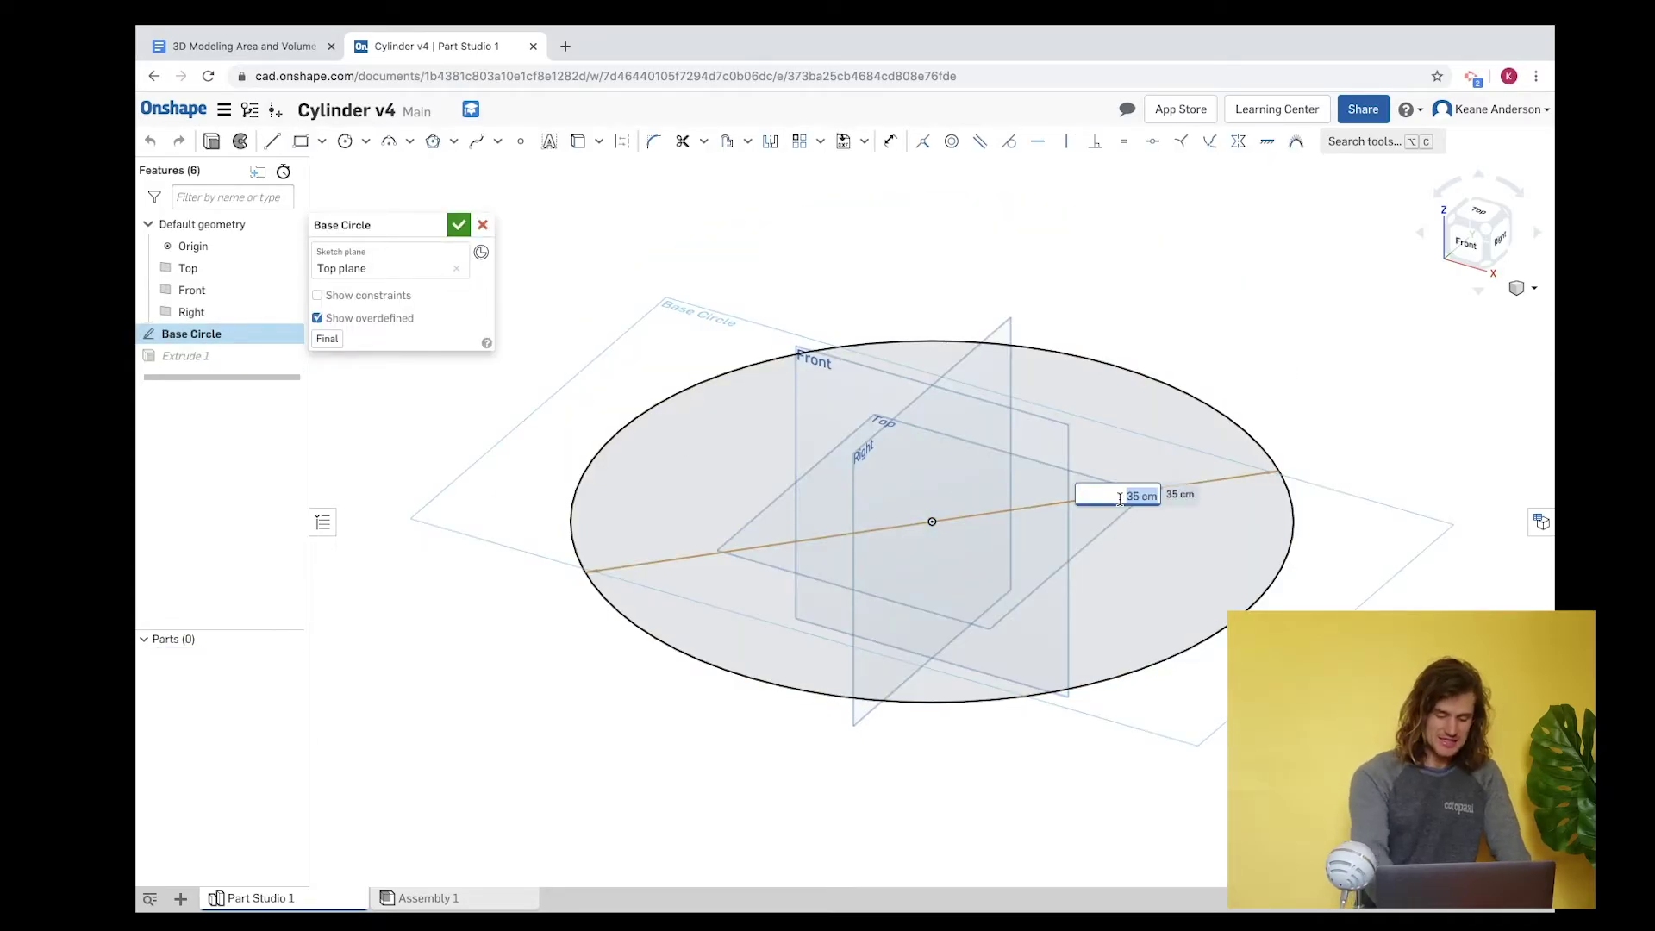
text(36)
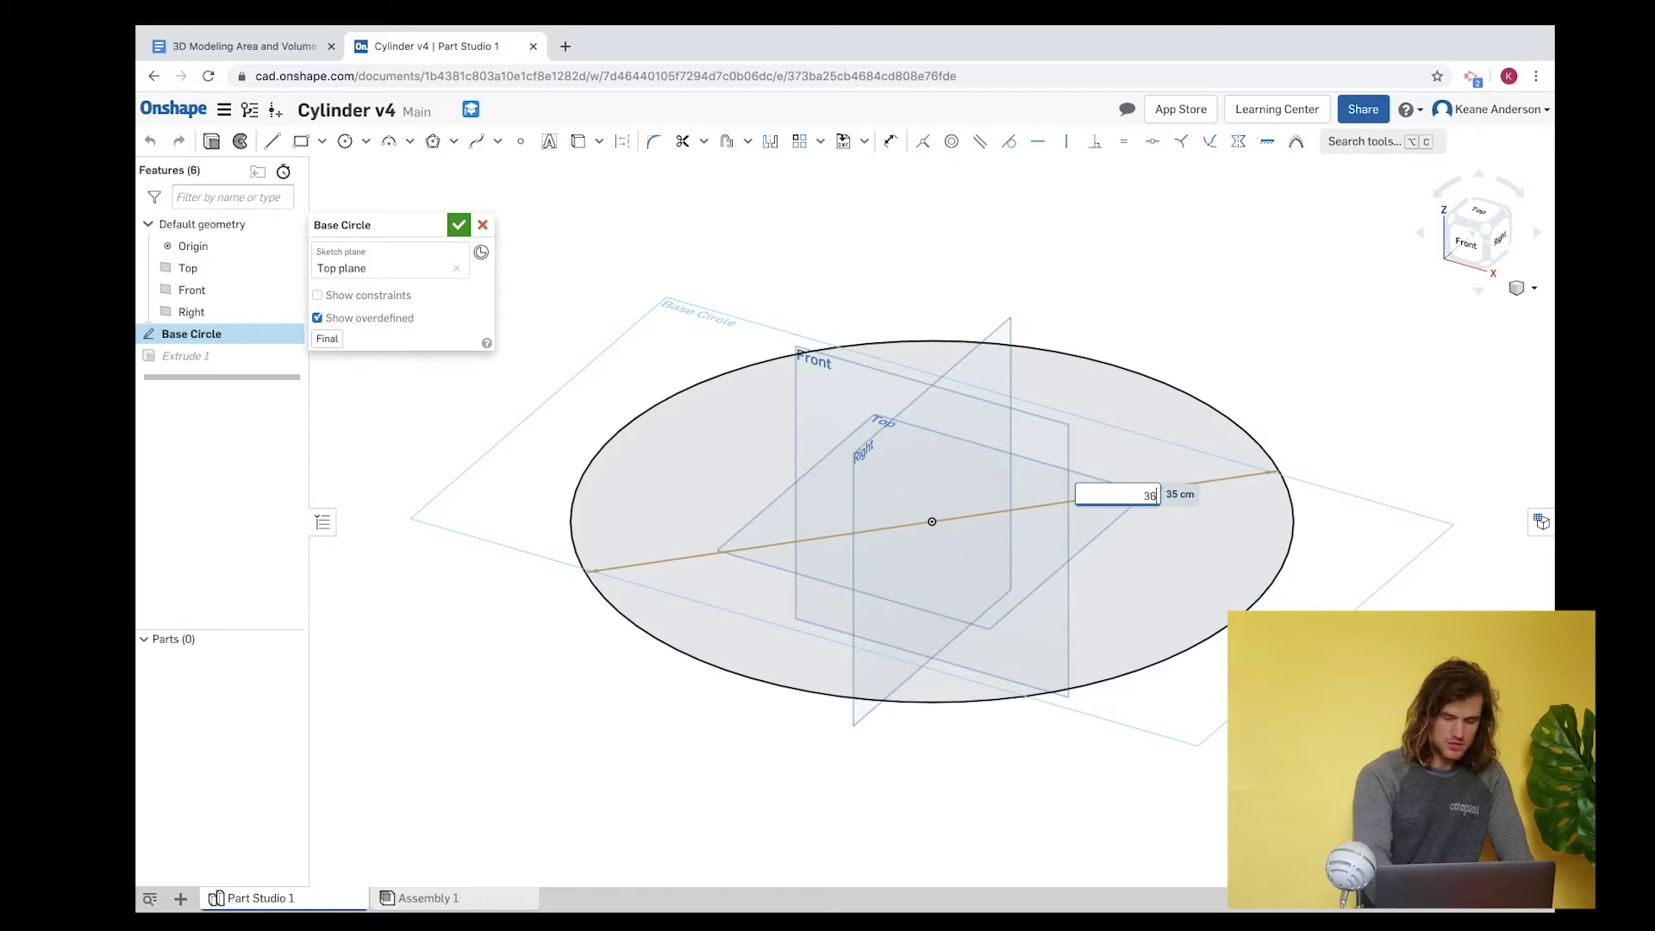
key(Return)
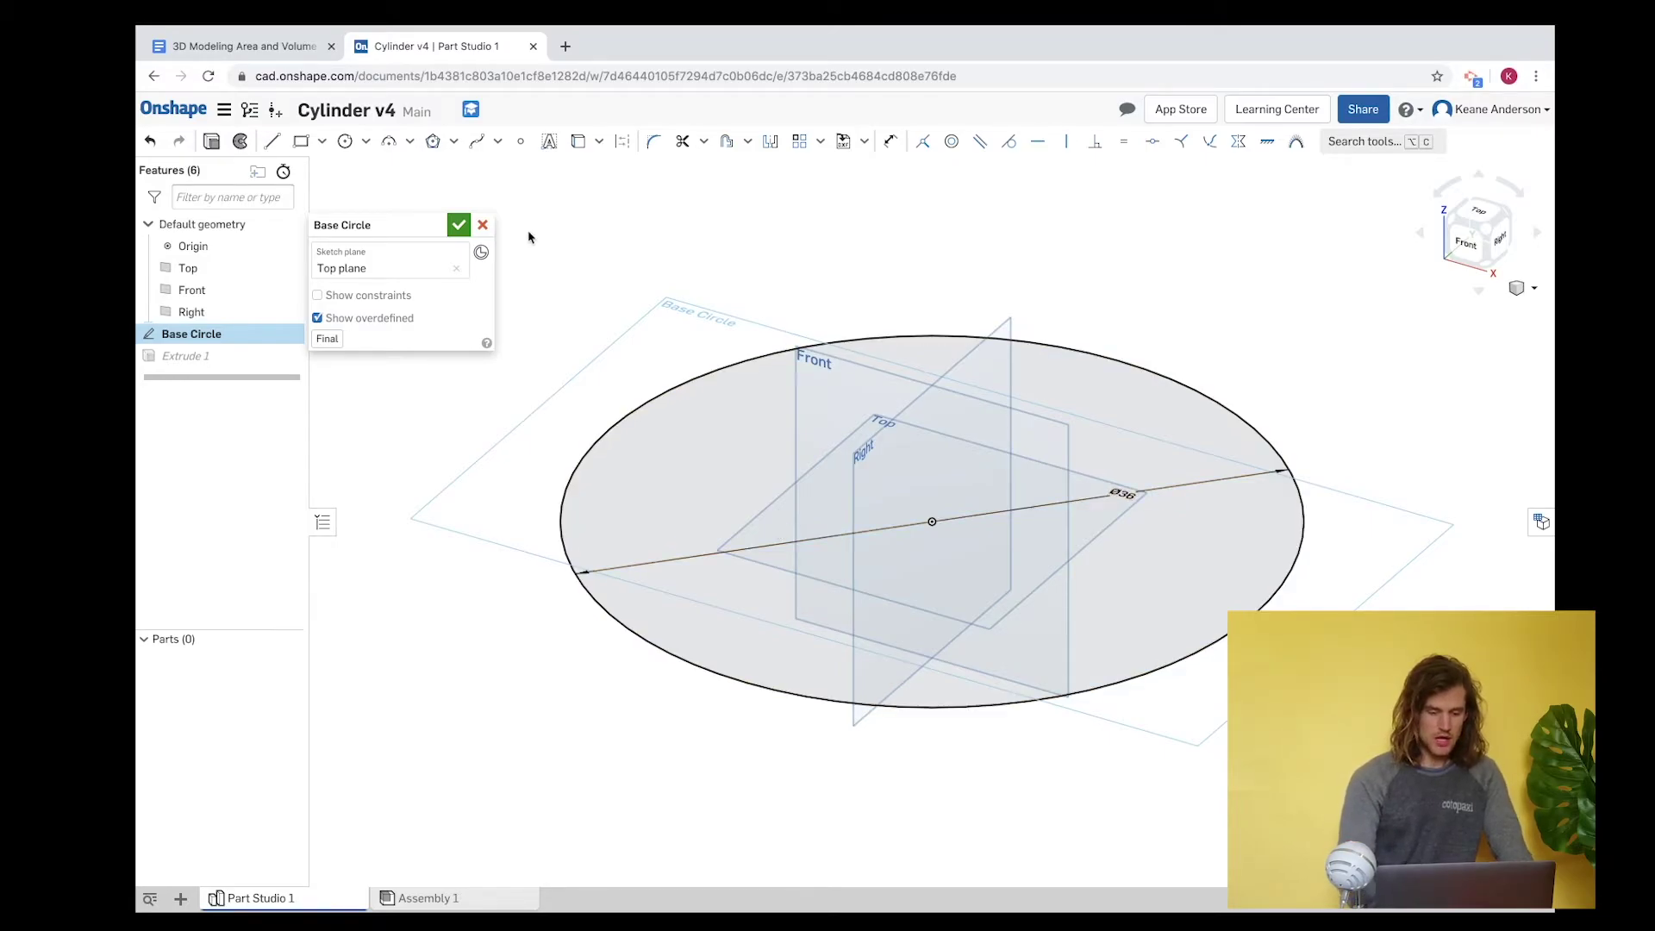
click(459, 226)
click(207, 661)
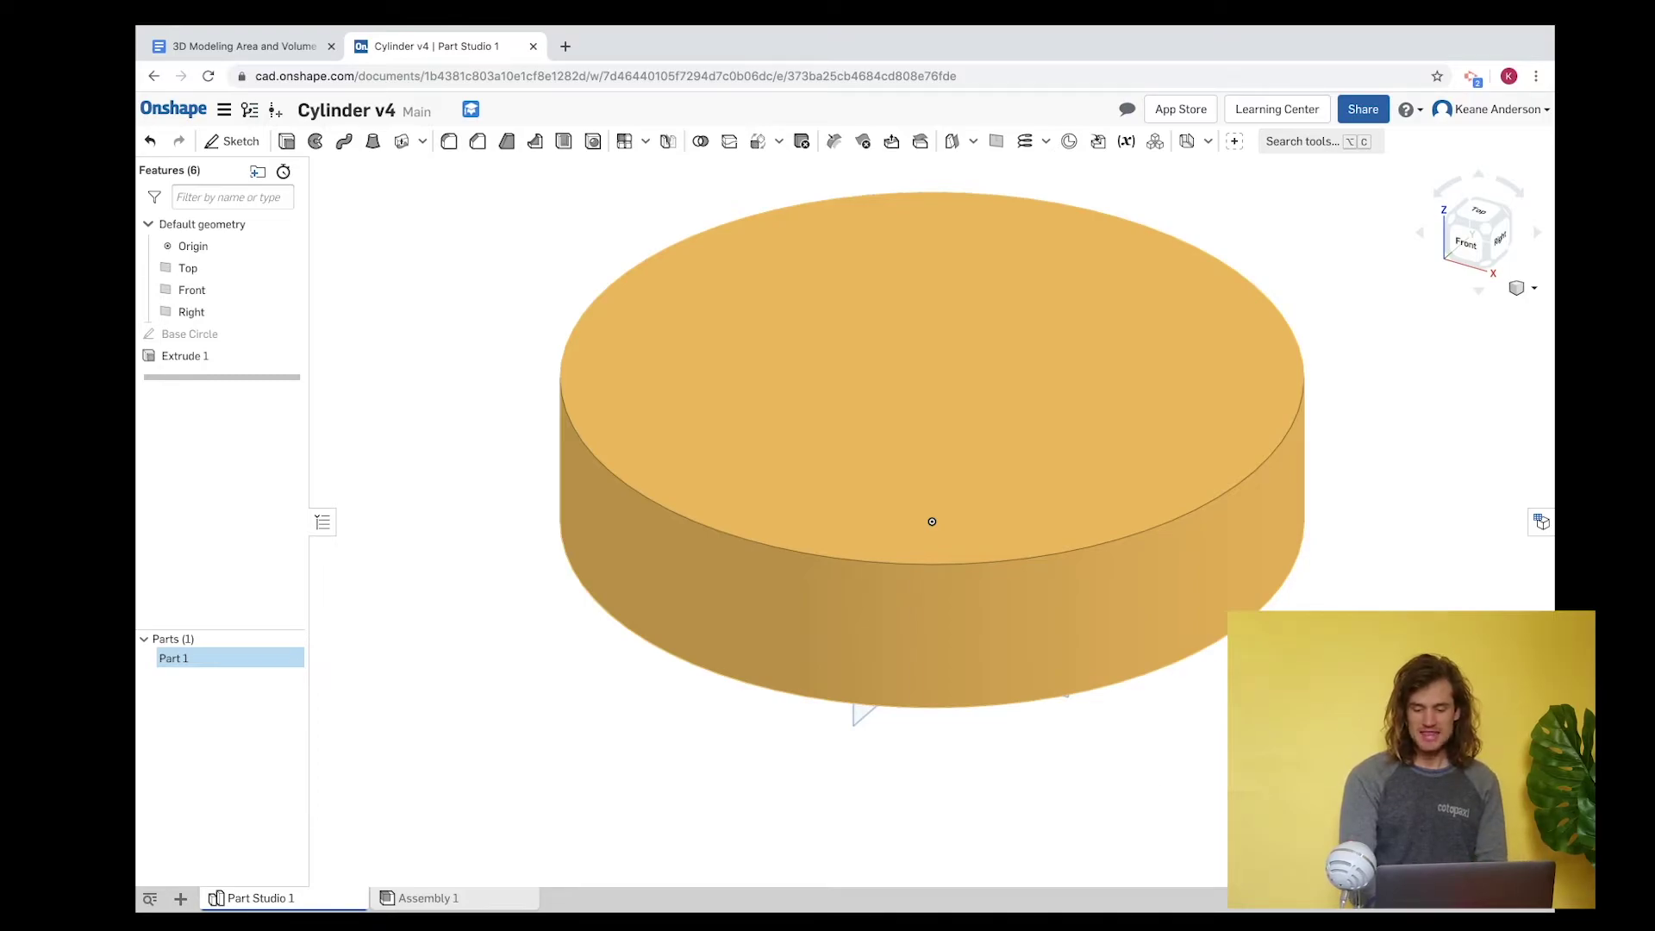
click(1542, 521)
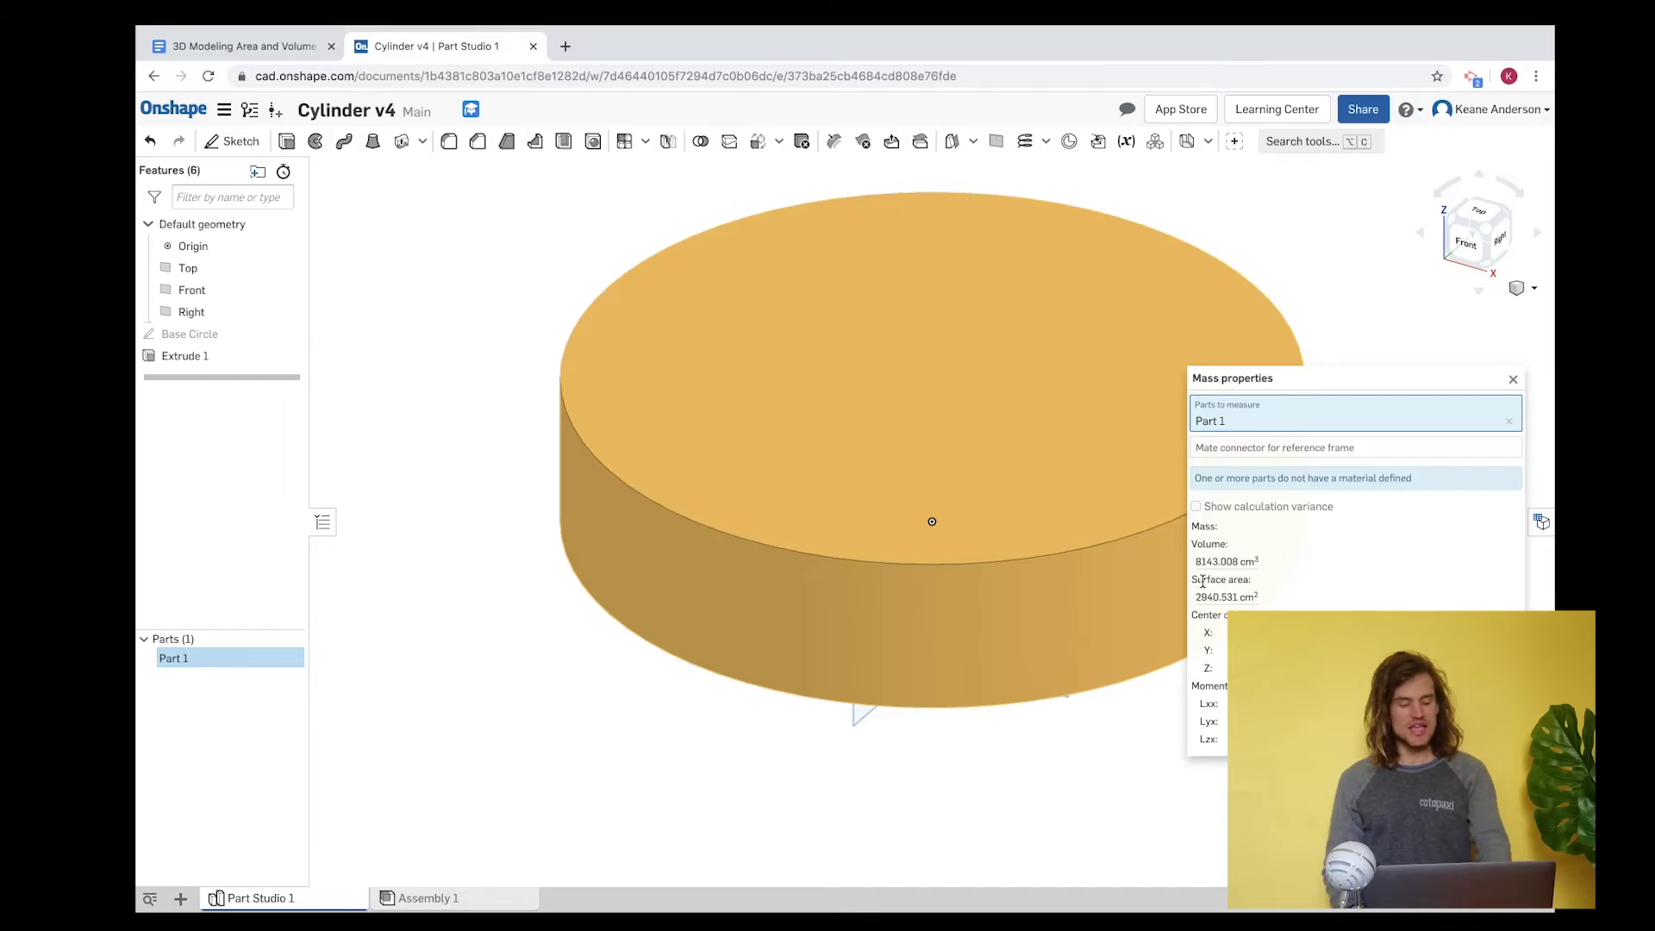
key(super+Tab)
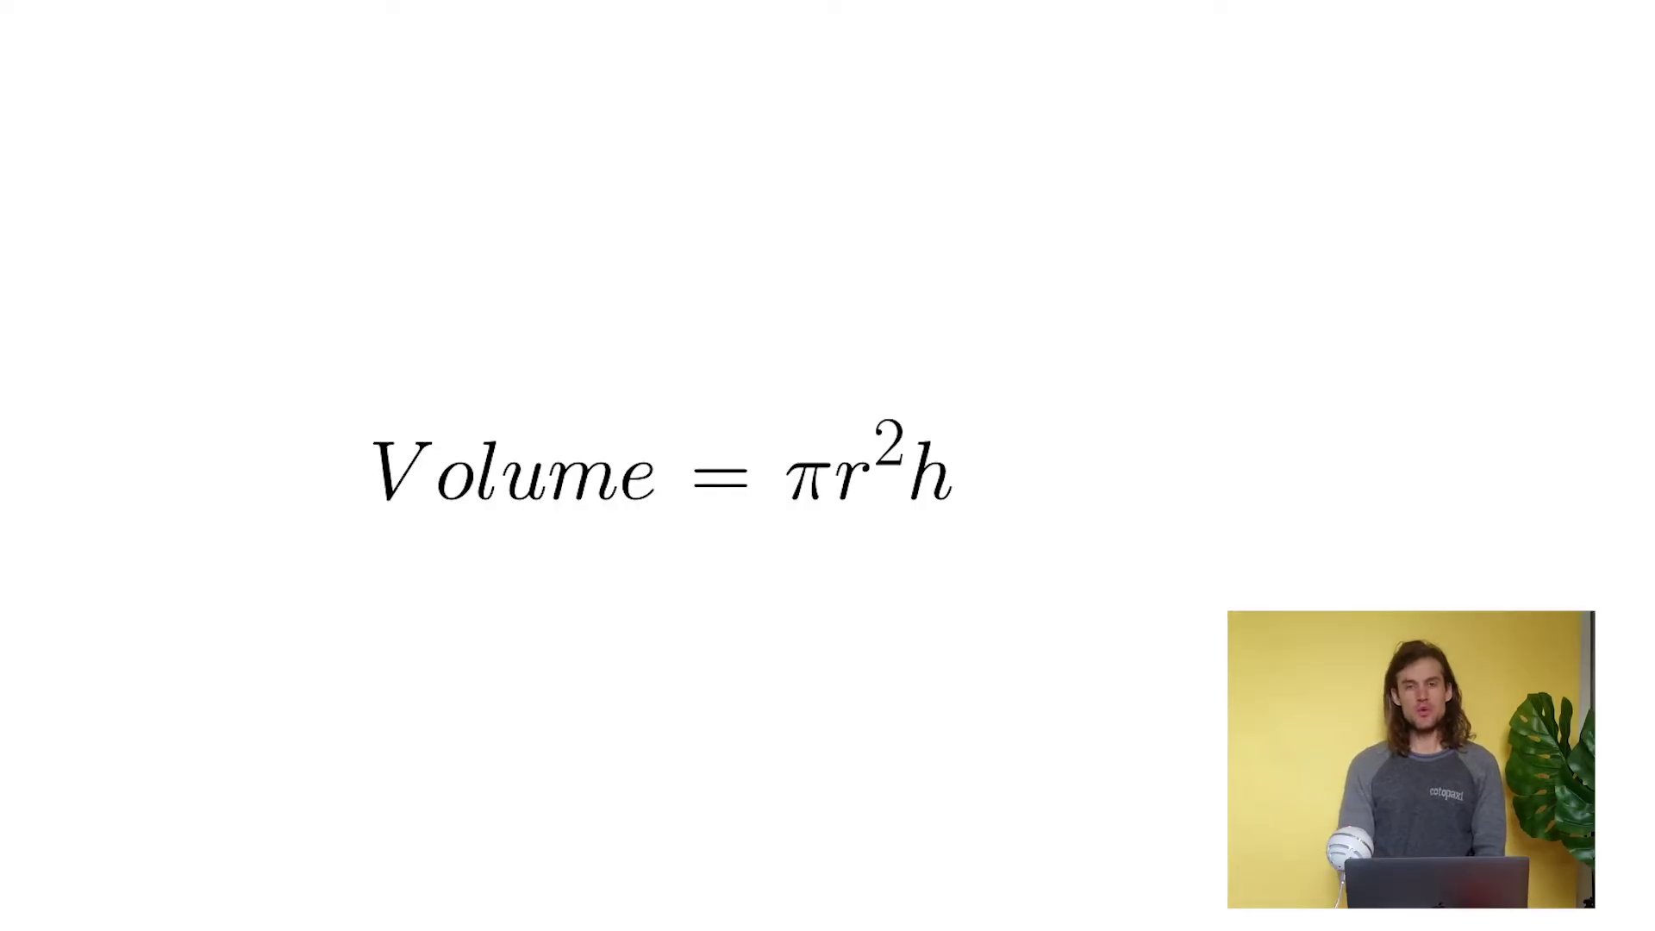
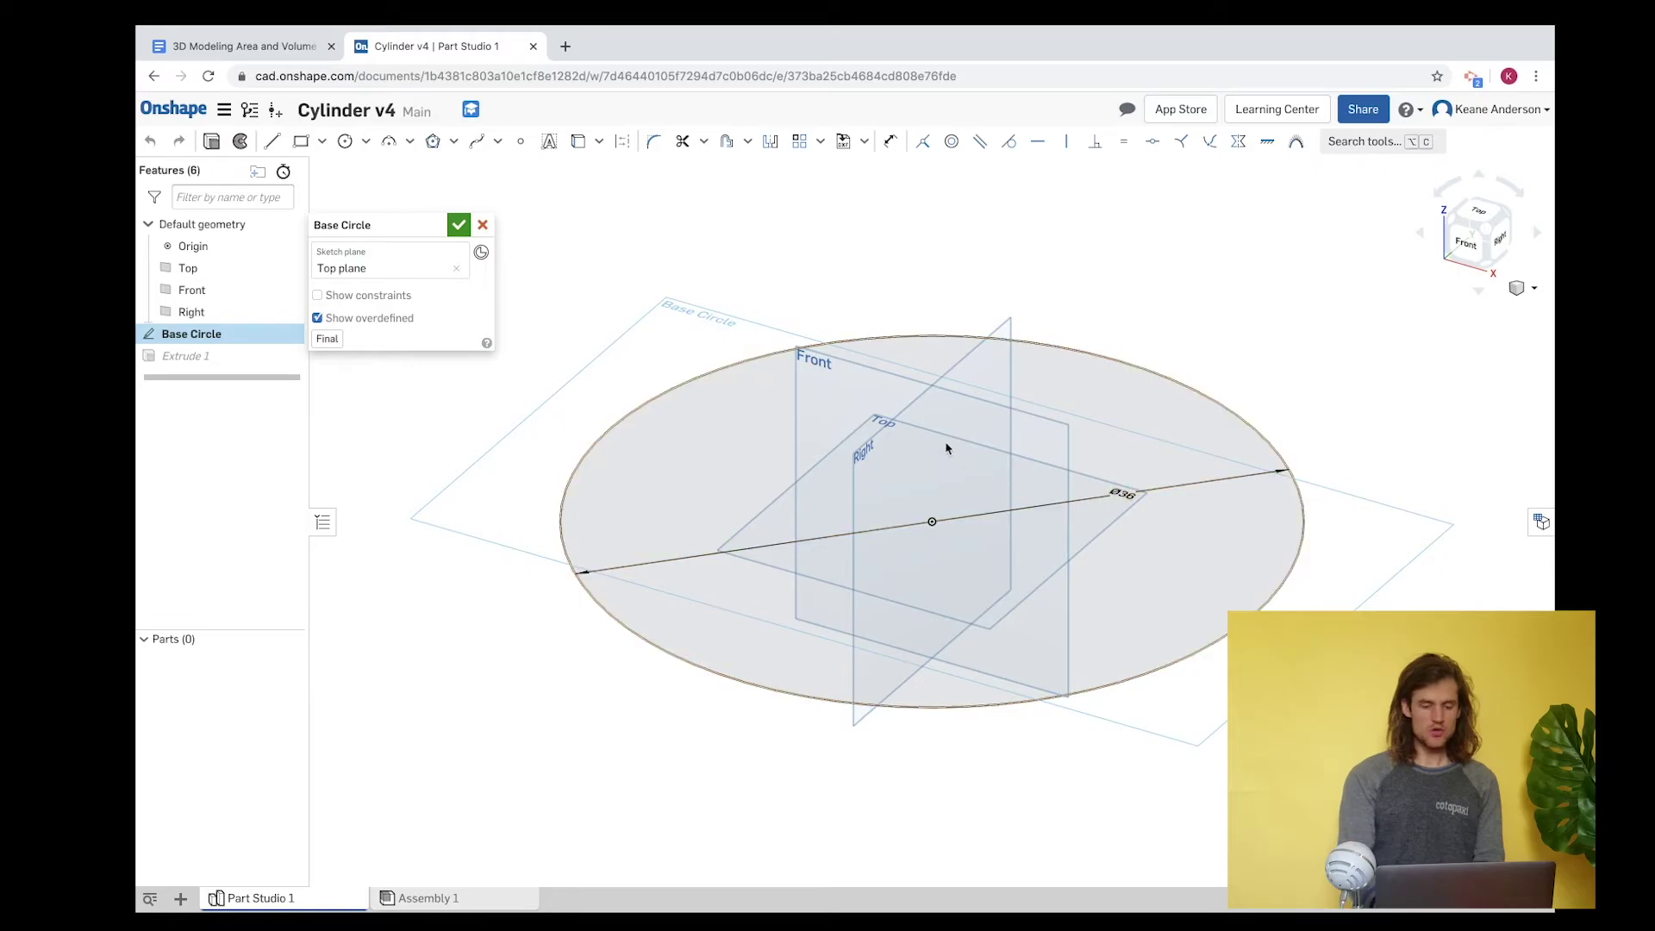
- Set the Base Circle diameter with the expression 17.841*2 and check Part 1's volume and surface area in its mass properties
click(1121, 493)
click(1125, 495)
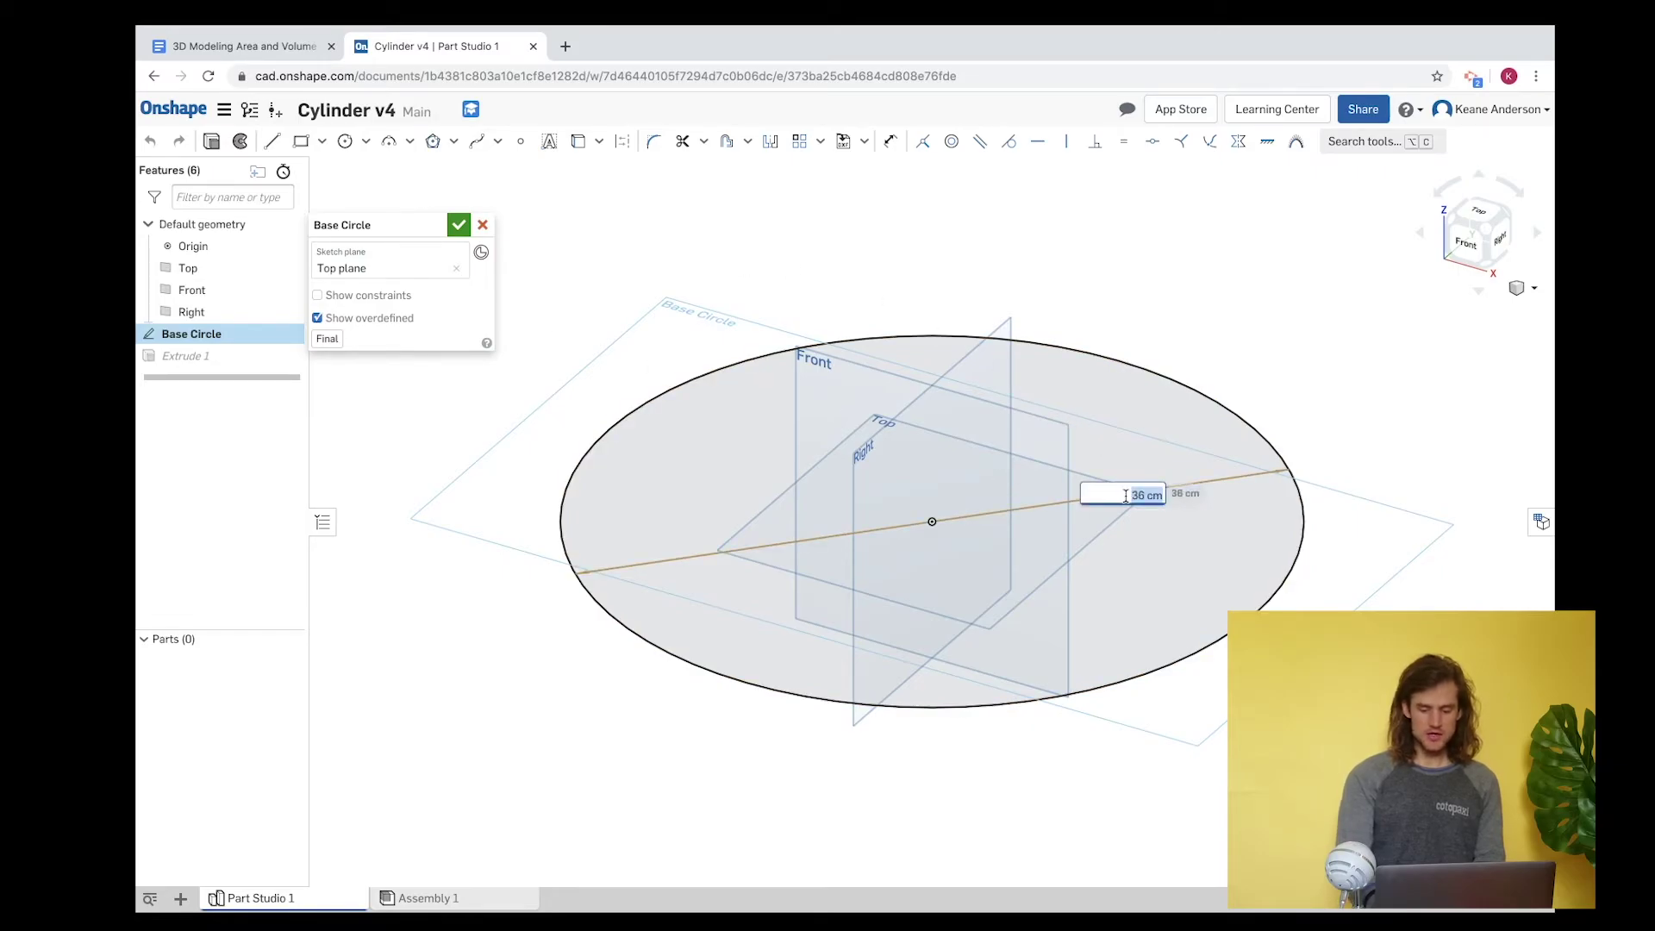
text(17)
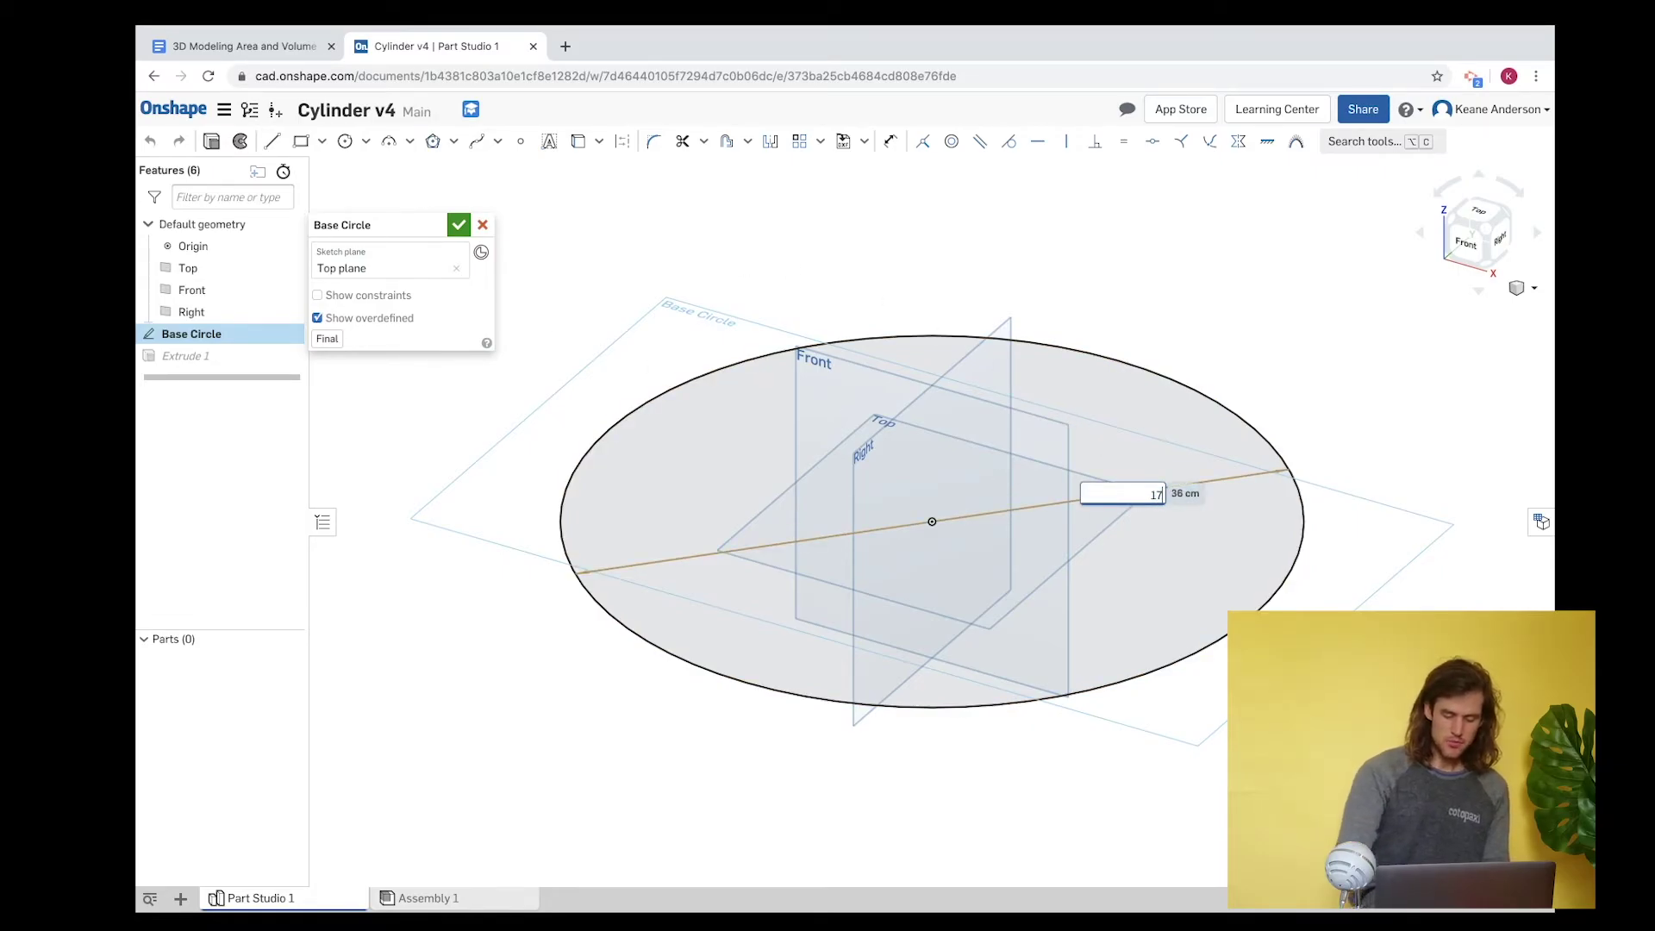
text(.841)
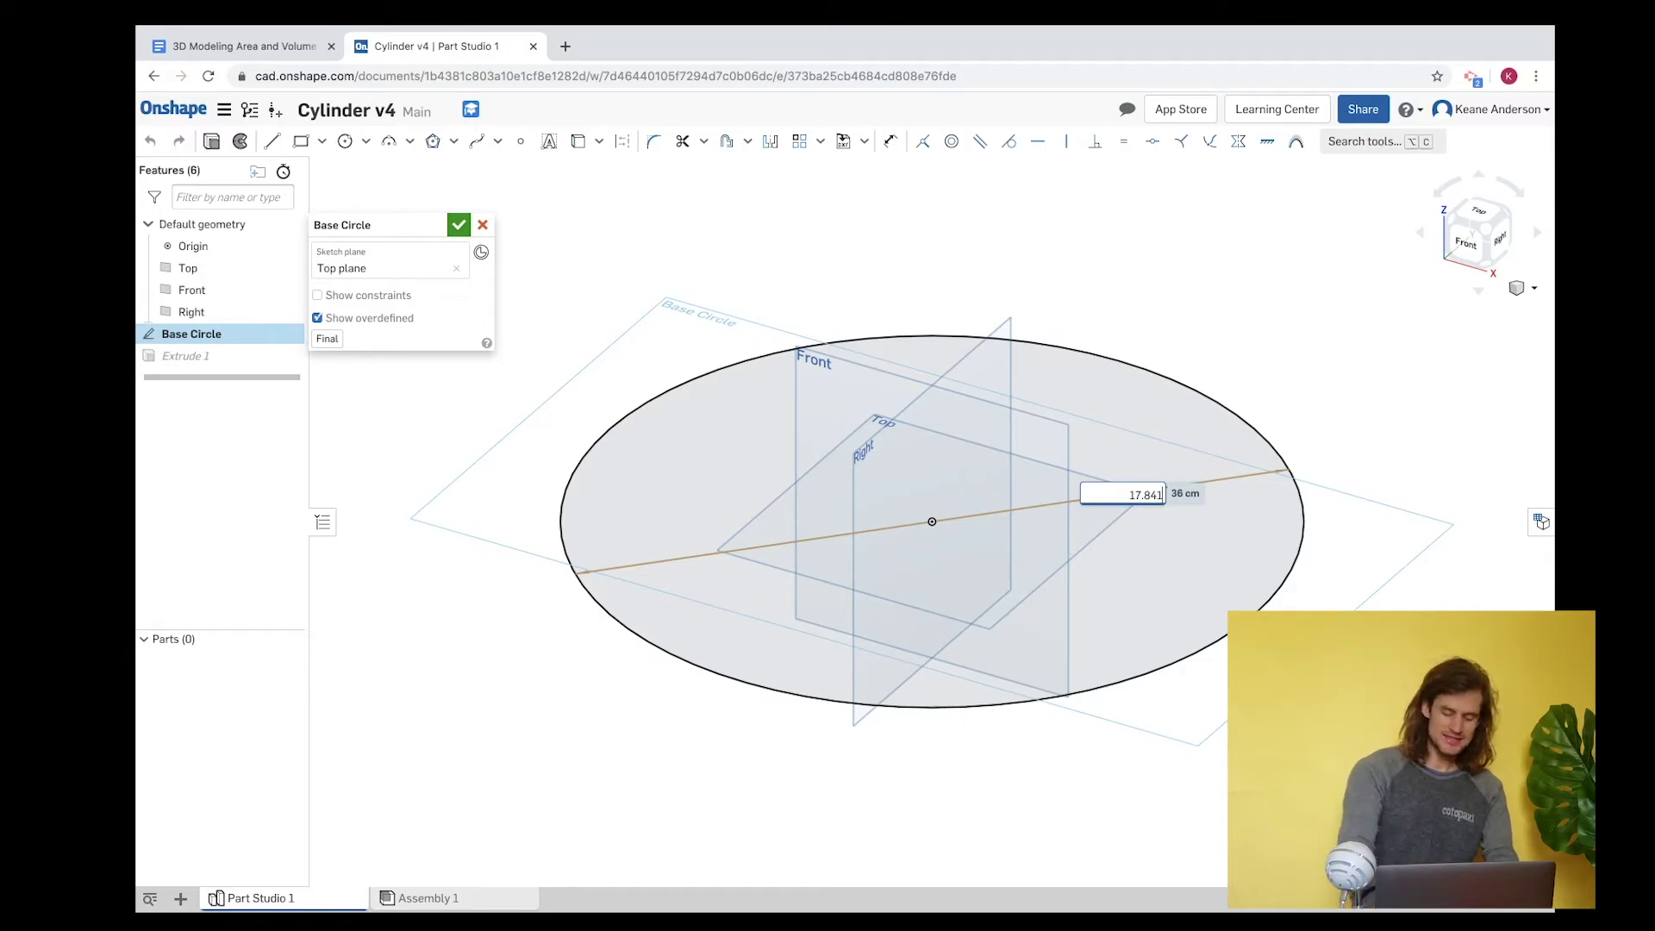
text(*2)
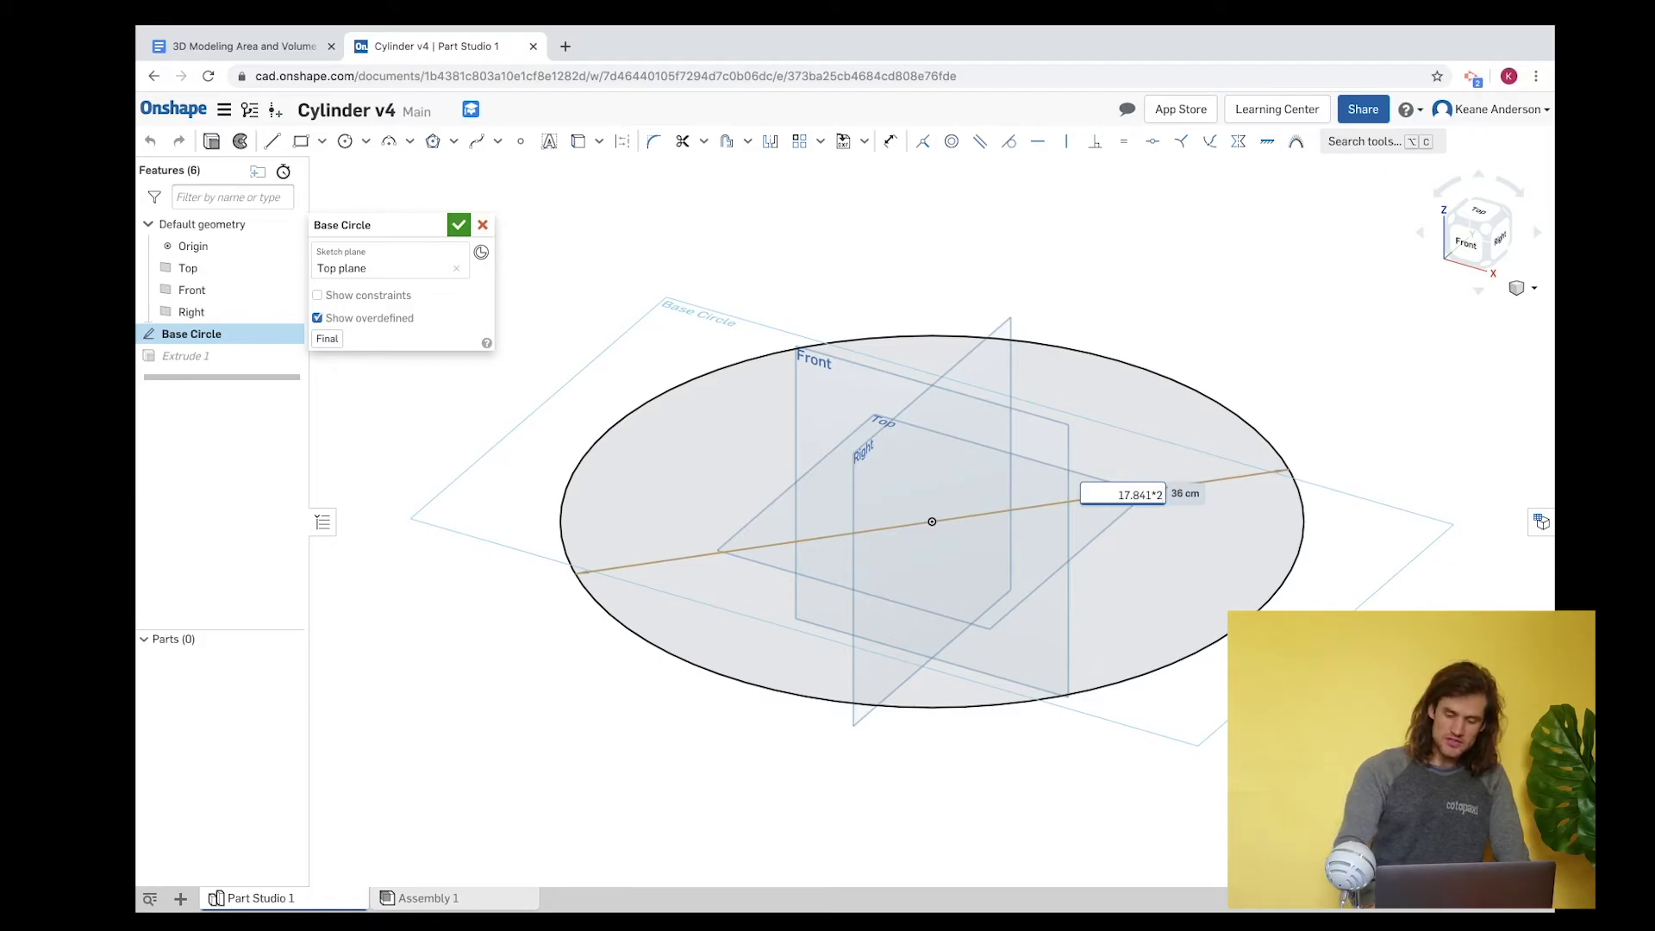
key(Return)
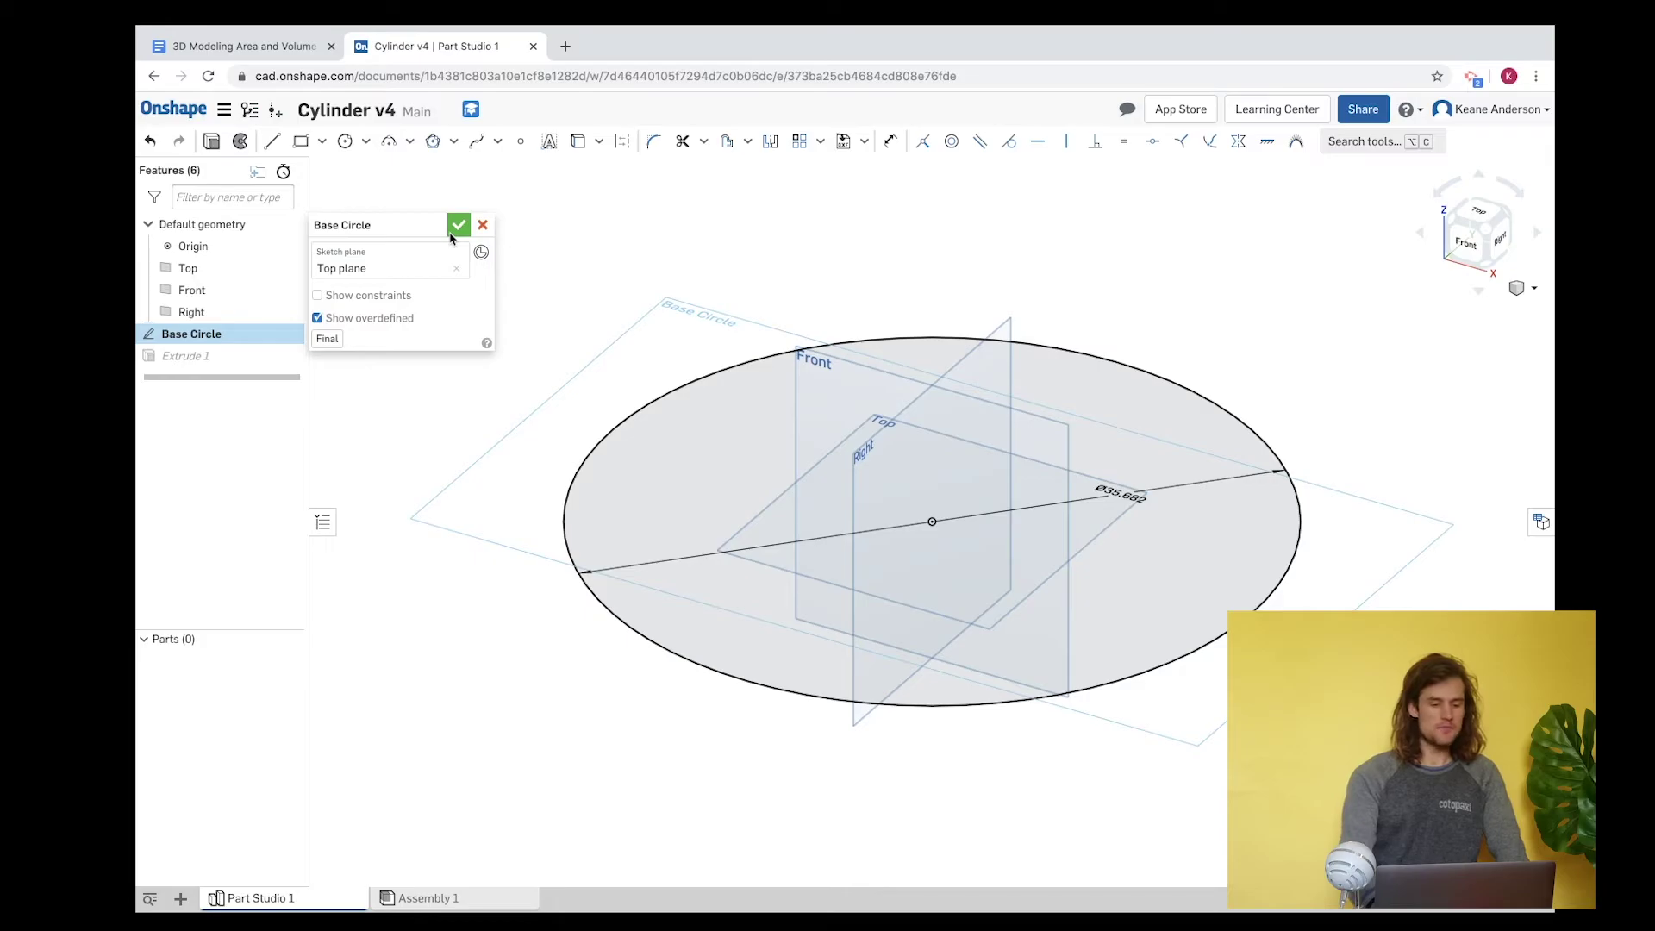
click(455, 229)
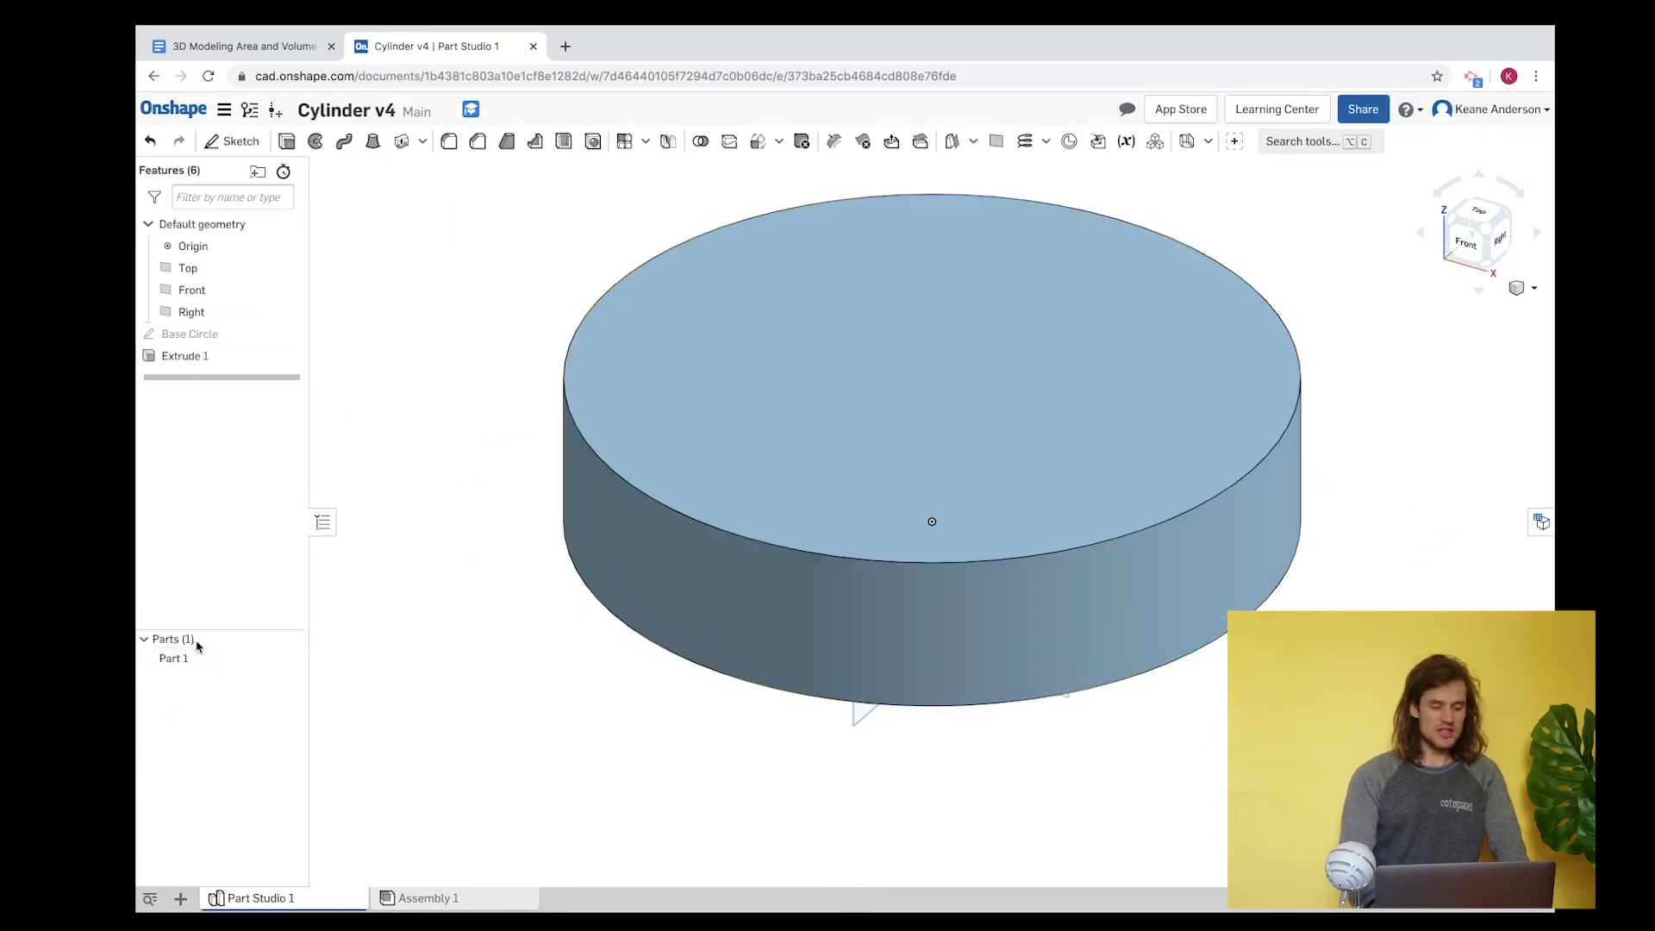
click(182, 658)
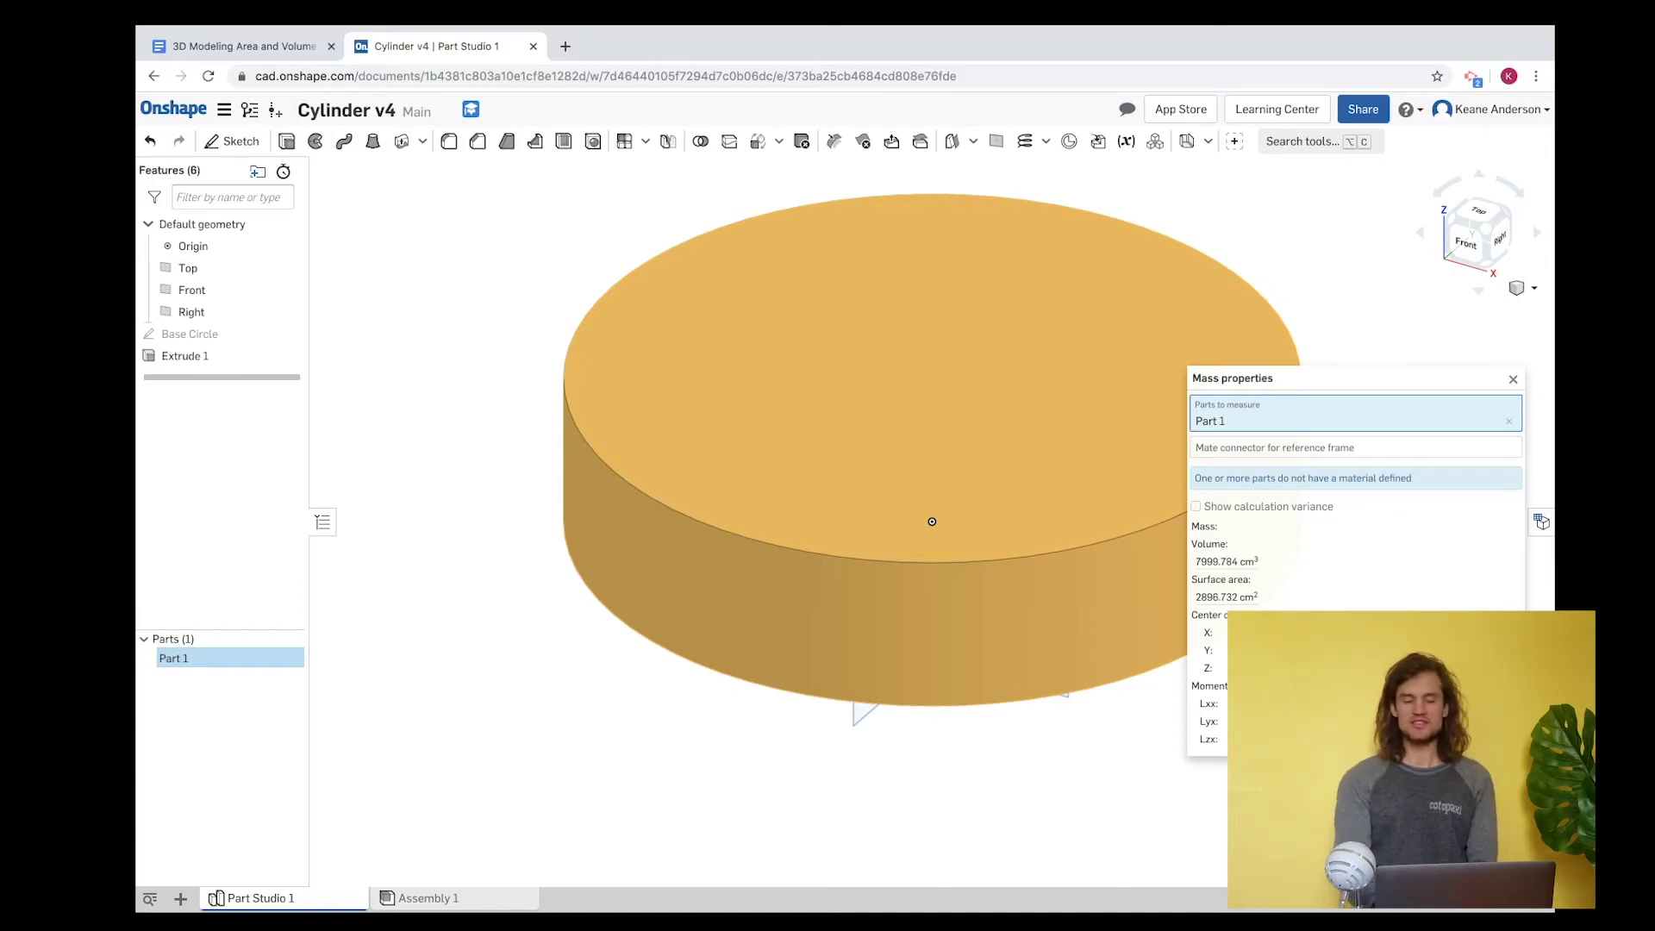
click(1514, 380)
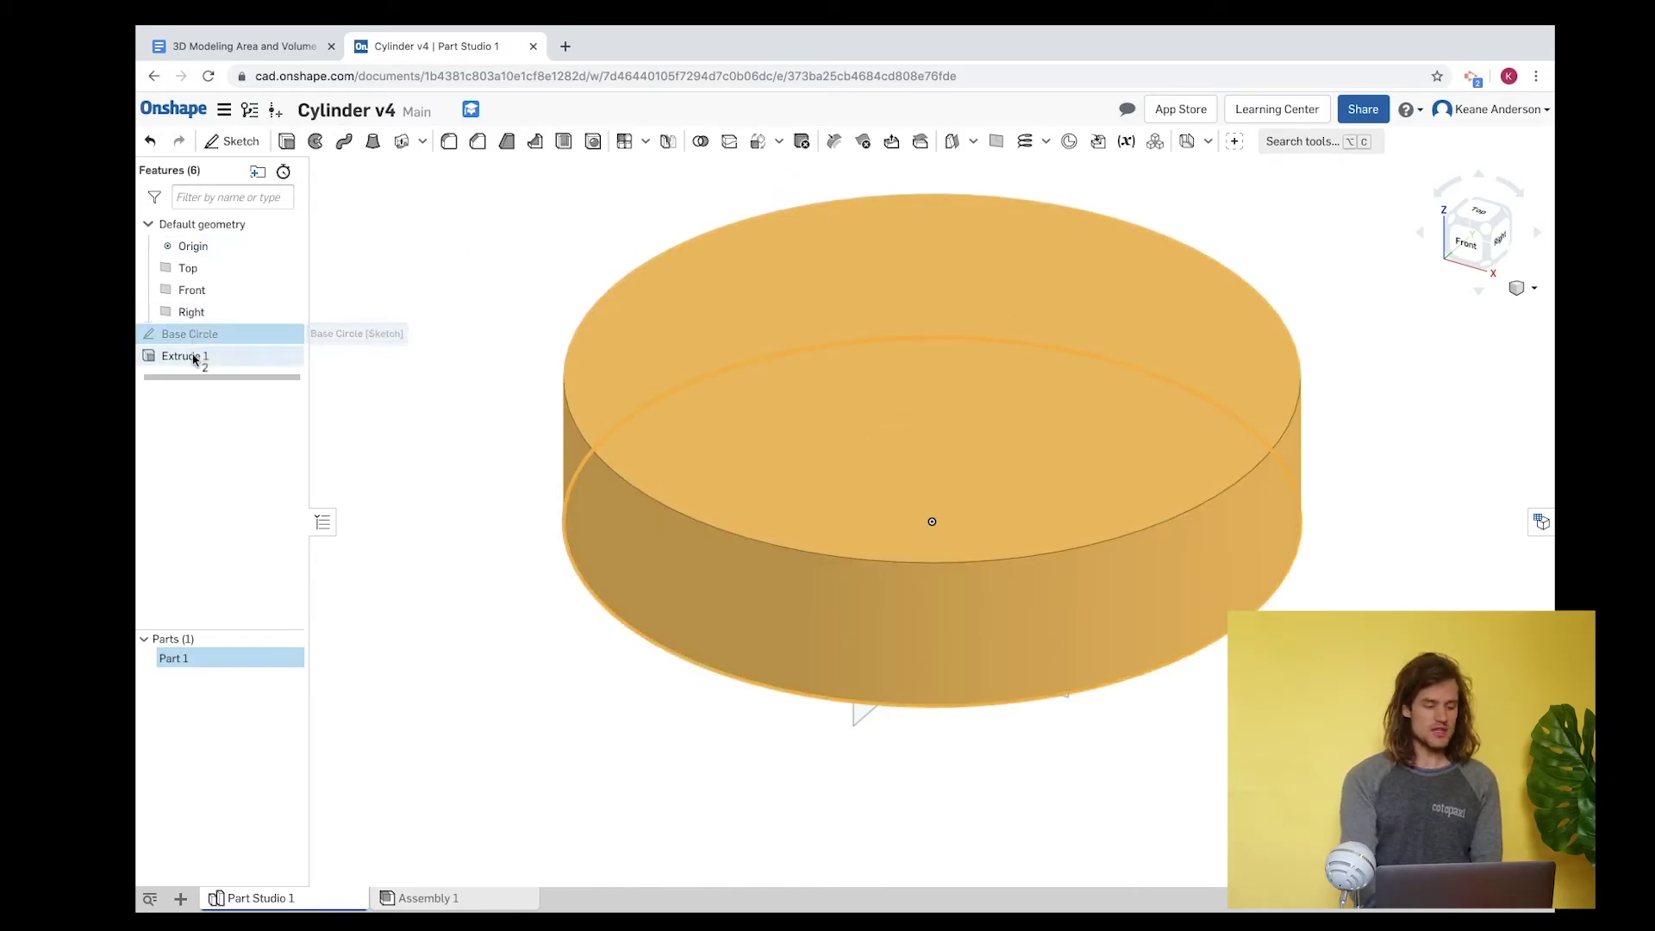
- Set the Base Circle sketch's diameter to 35.683 cm and check Part 1's volume and surface area in its mass properties
double_click(173, 334)
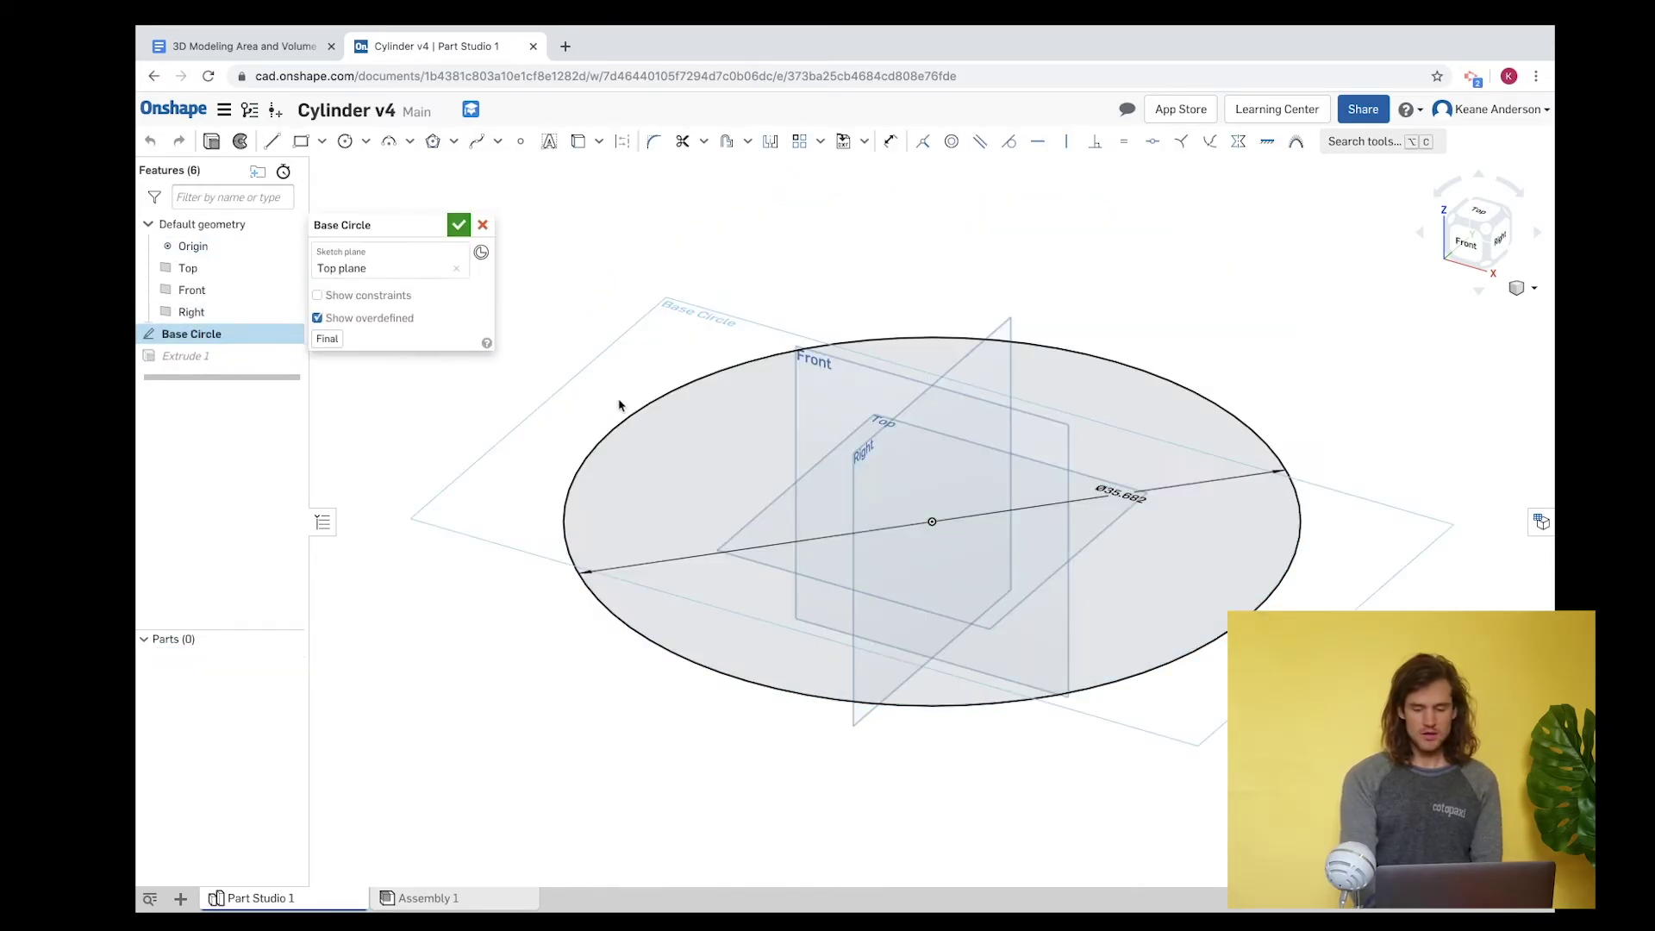
double_click(1132, 497)
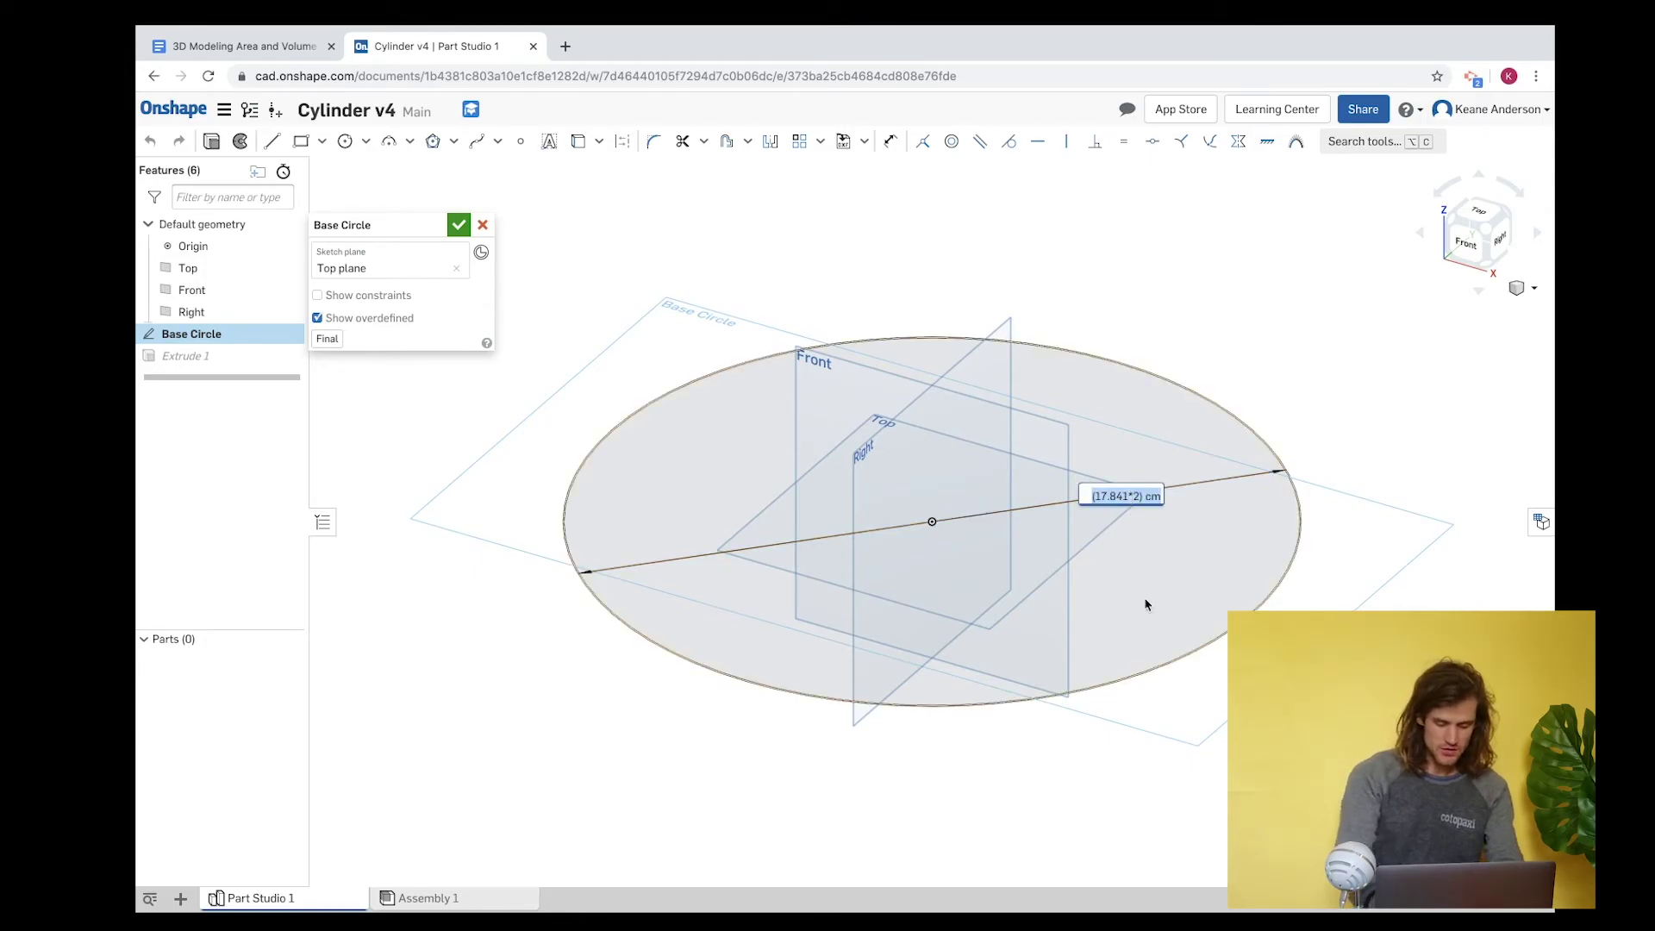
text(35.)
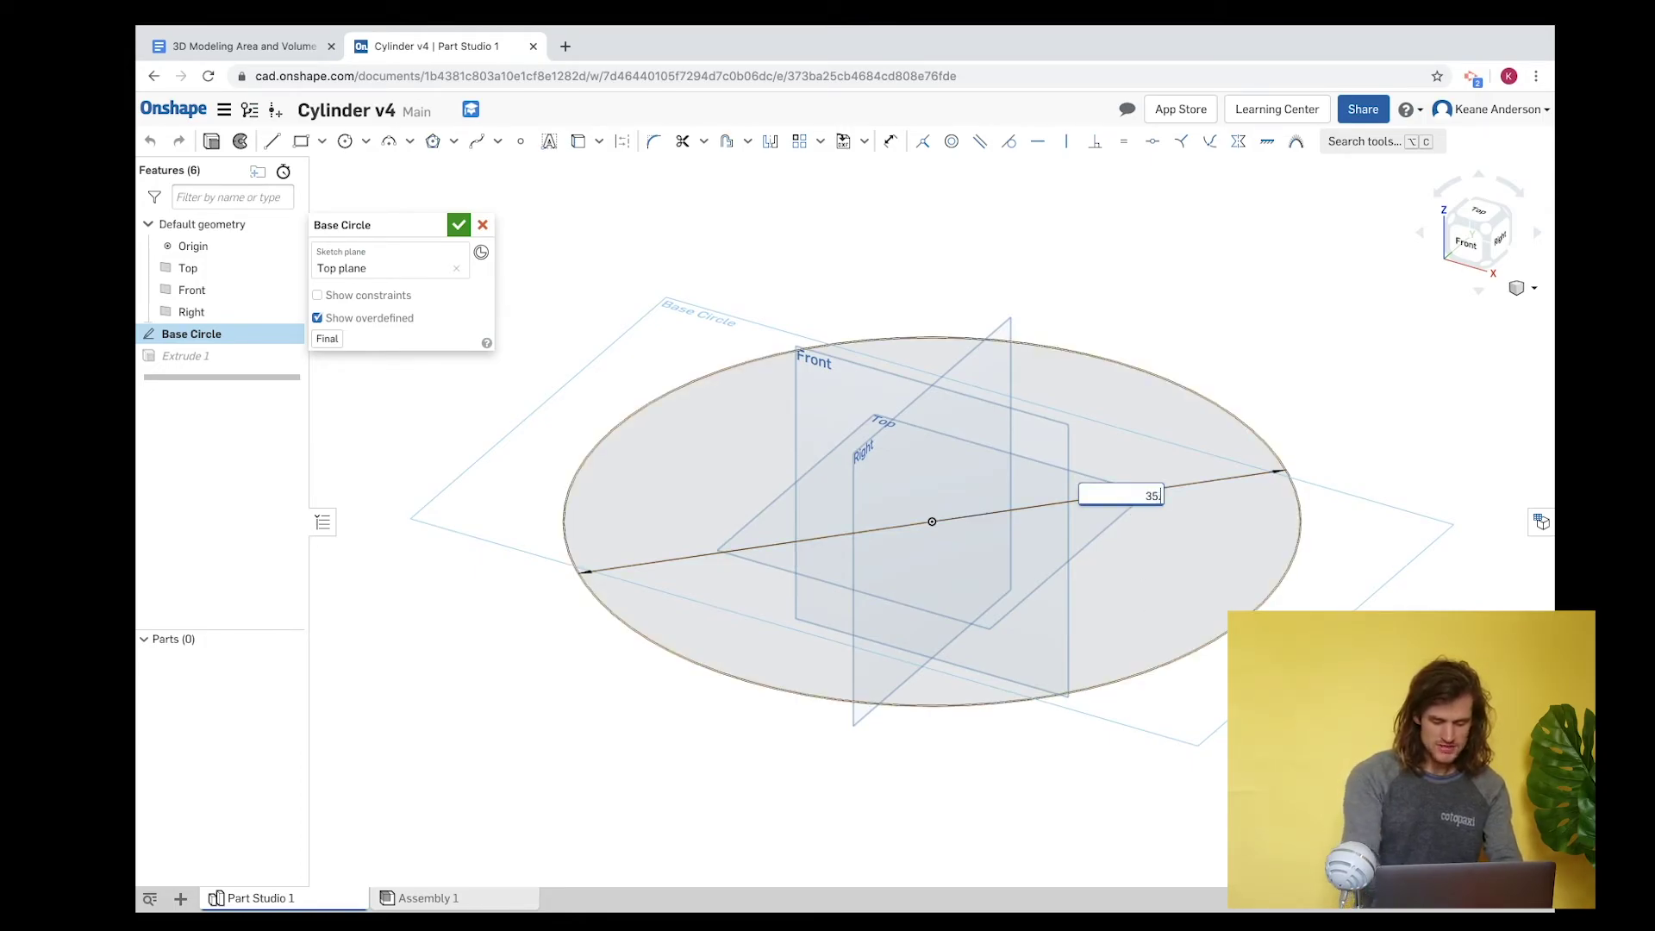
text(683)
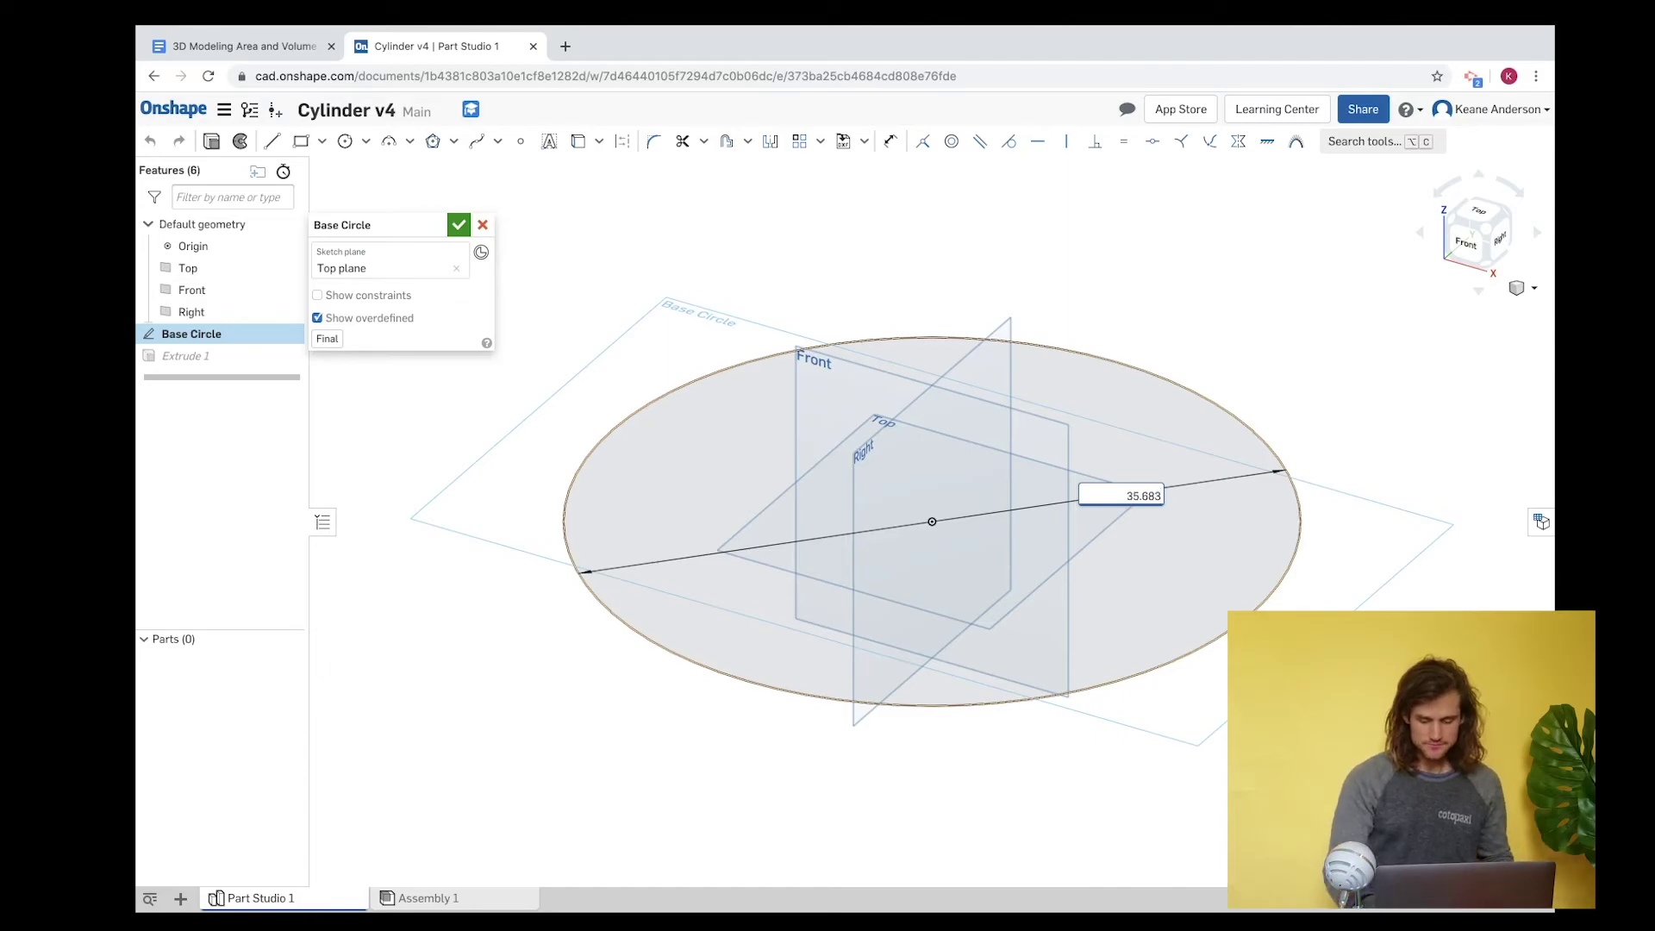
key(Return)
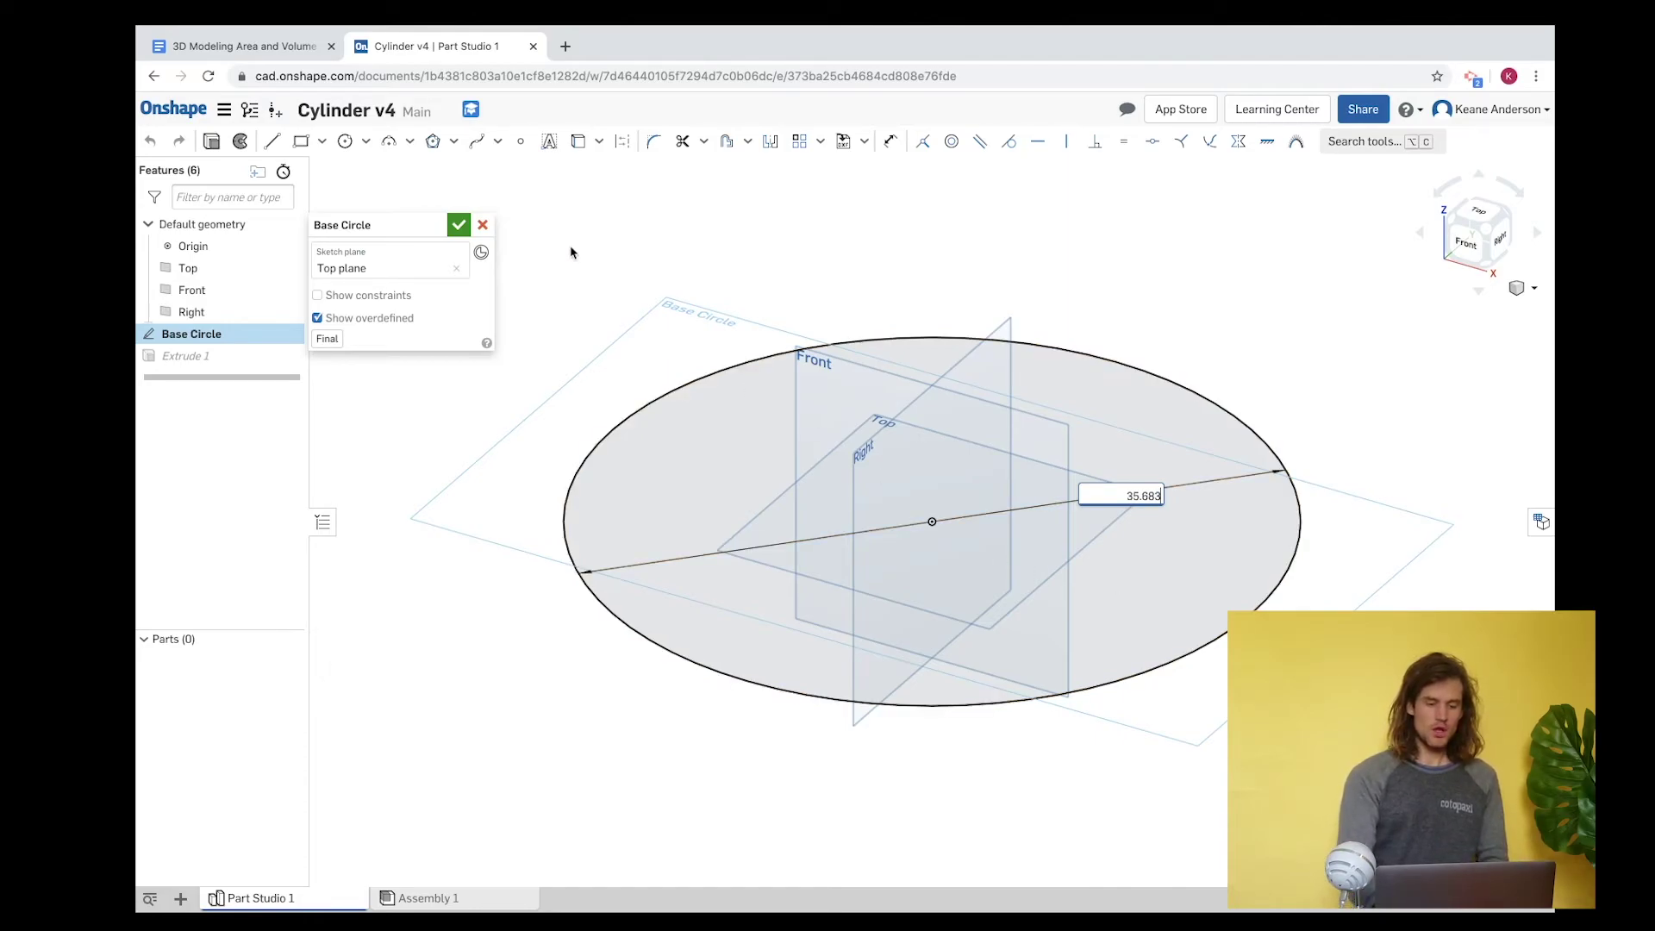
click(459, 225)
click(197, 660)
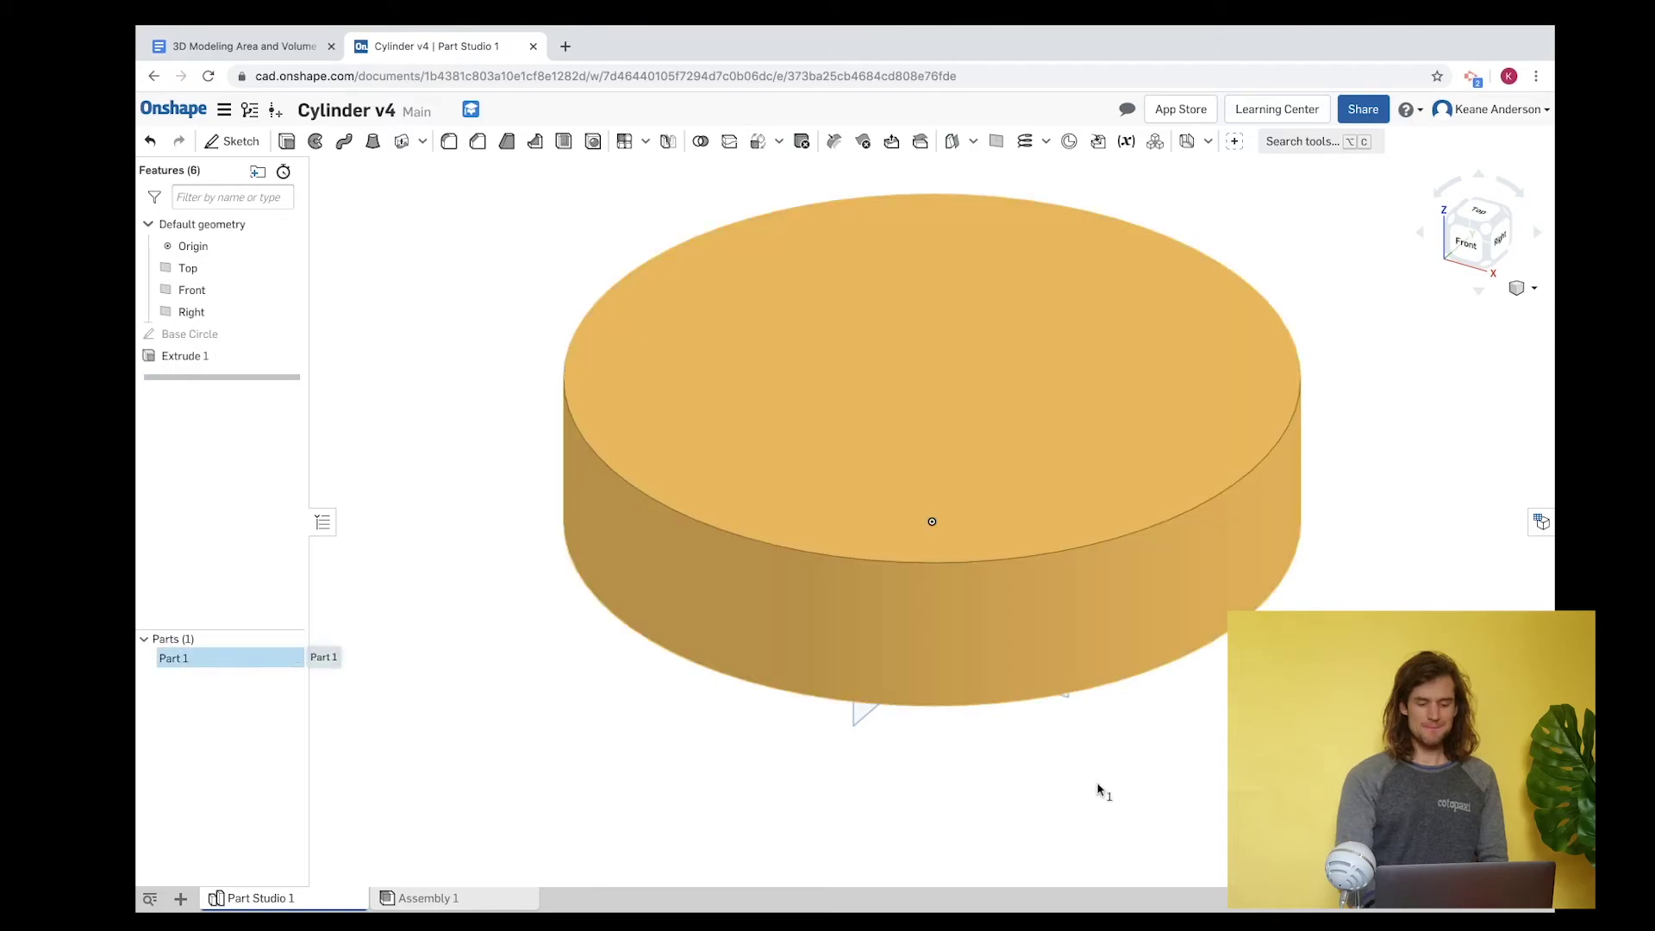
click(1538, 870)
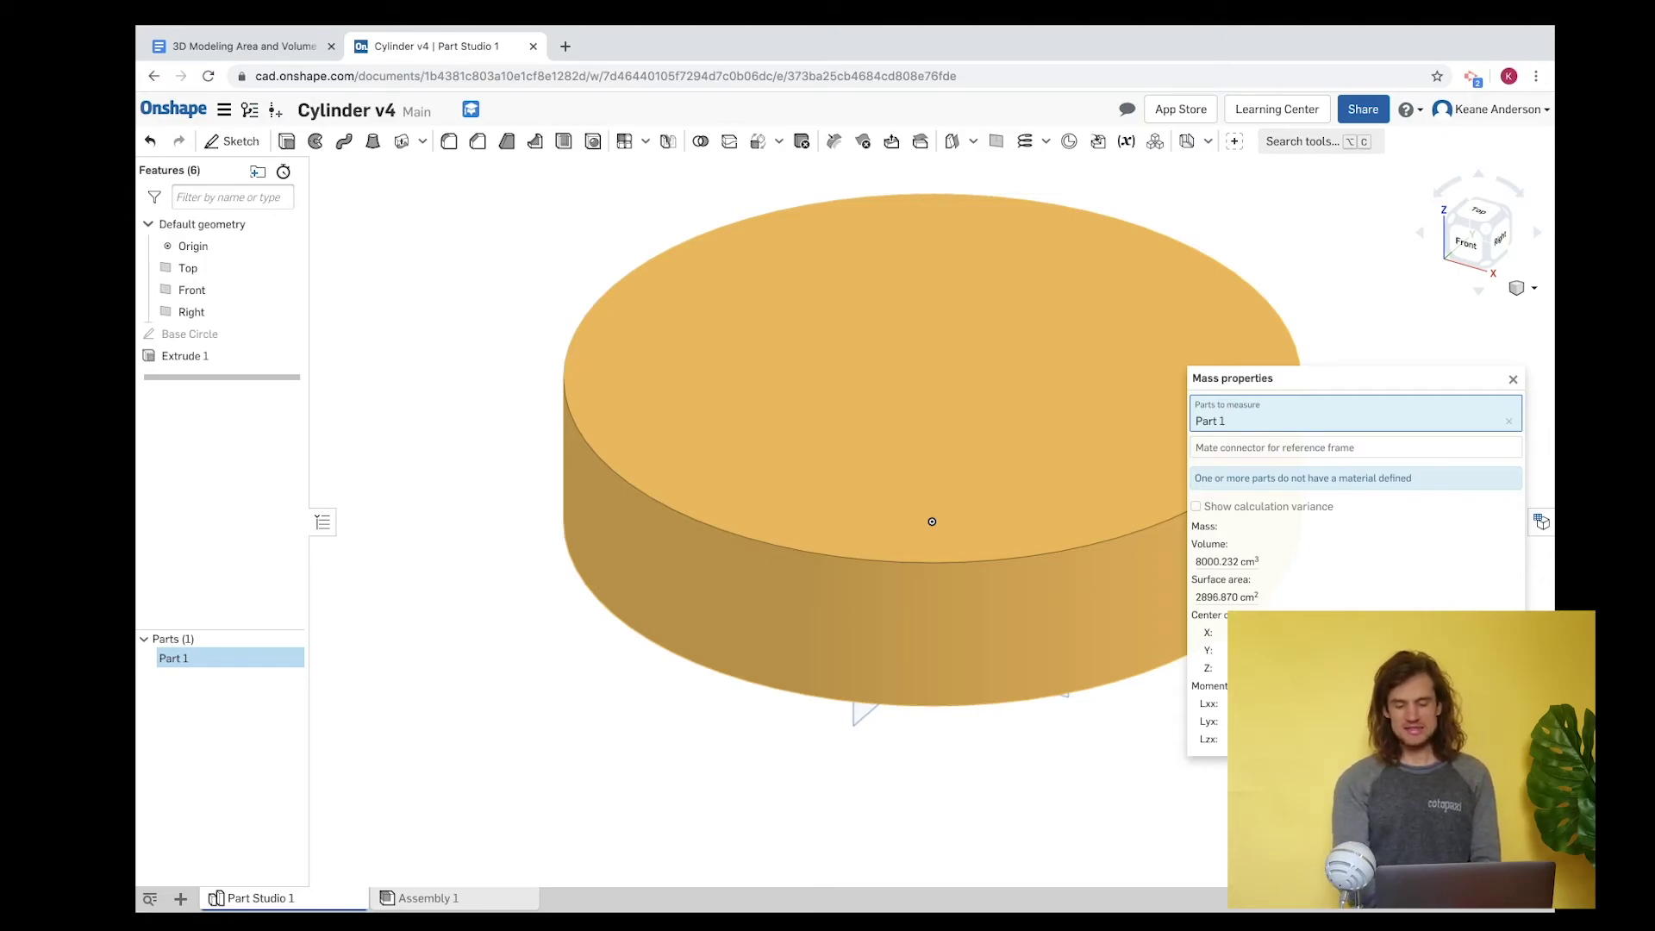
- Switch to the Google Docs worksheet and record H = 8cm and R = 17.841cm for the Short Height, Large Radius cylinder
mouse_move(1247, 565)
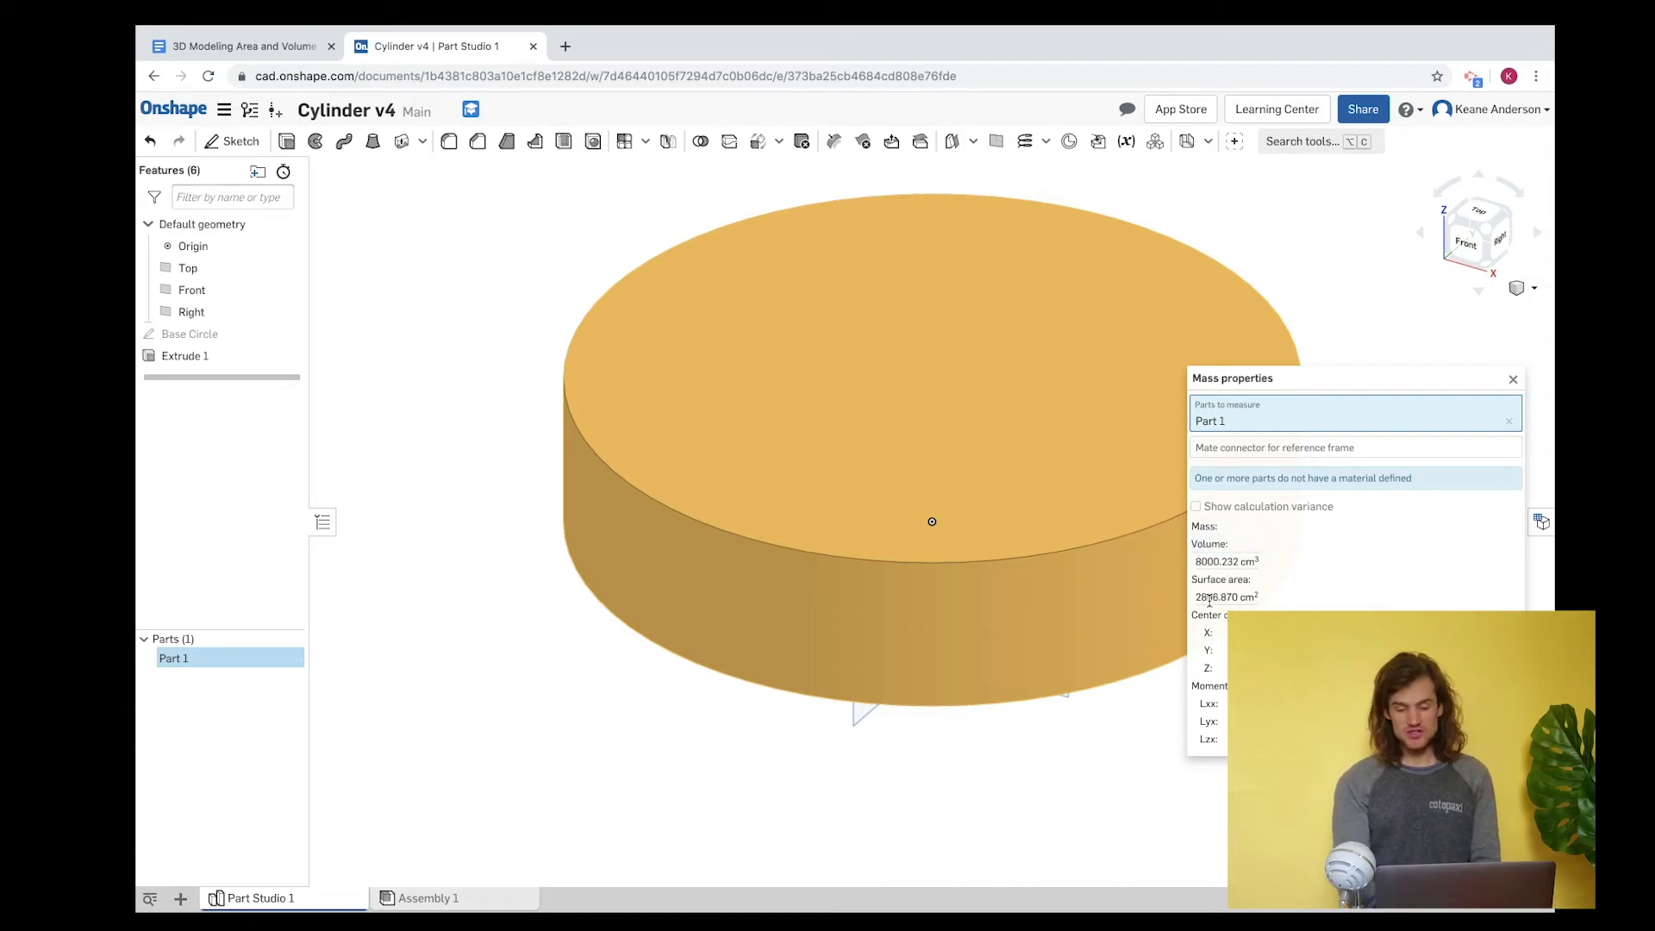
mouse_move(1209, 601)
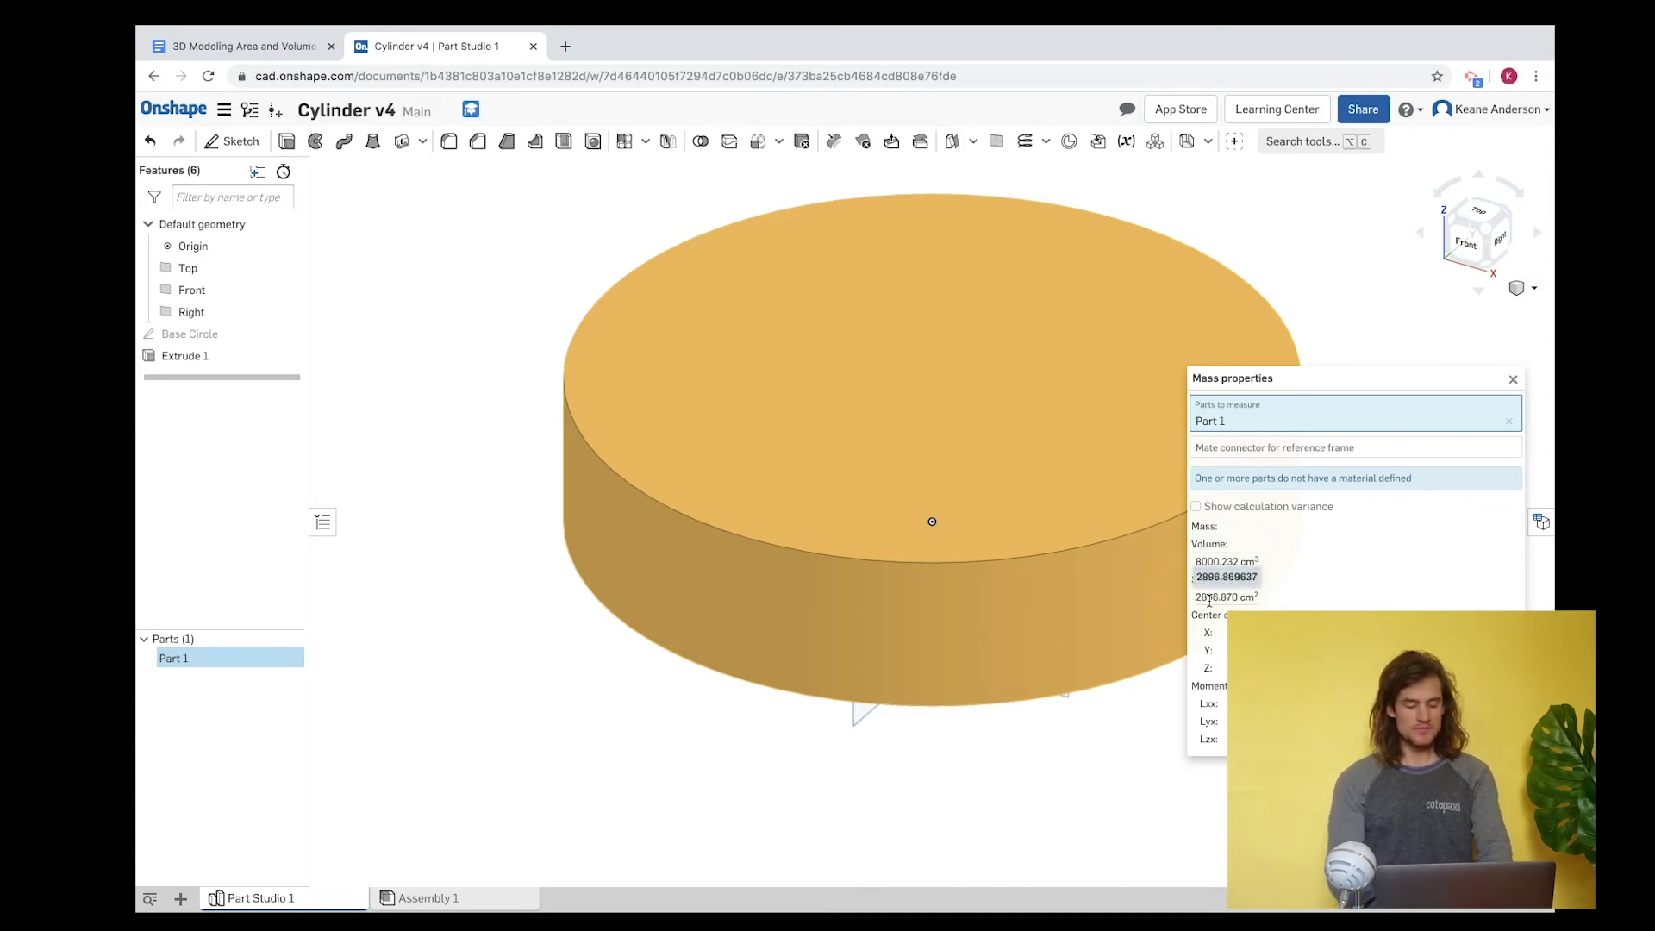
click(294, 50)
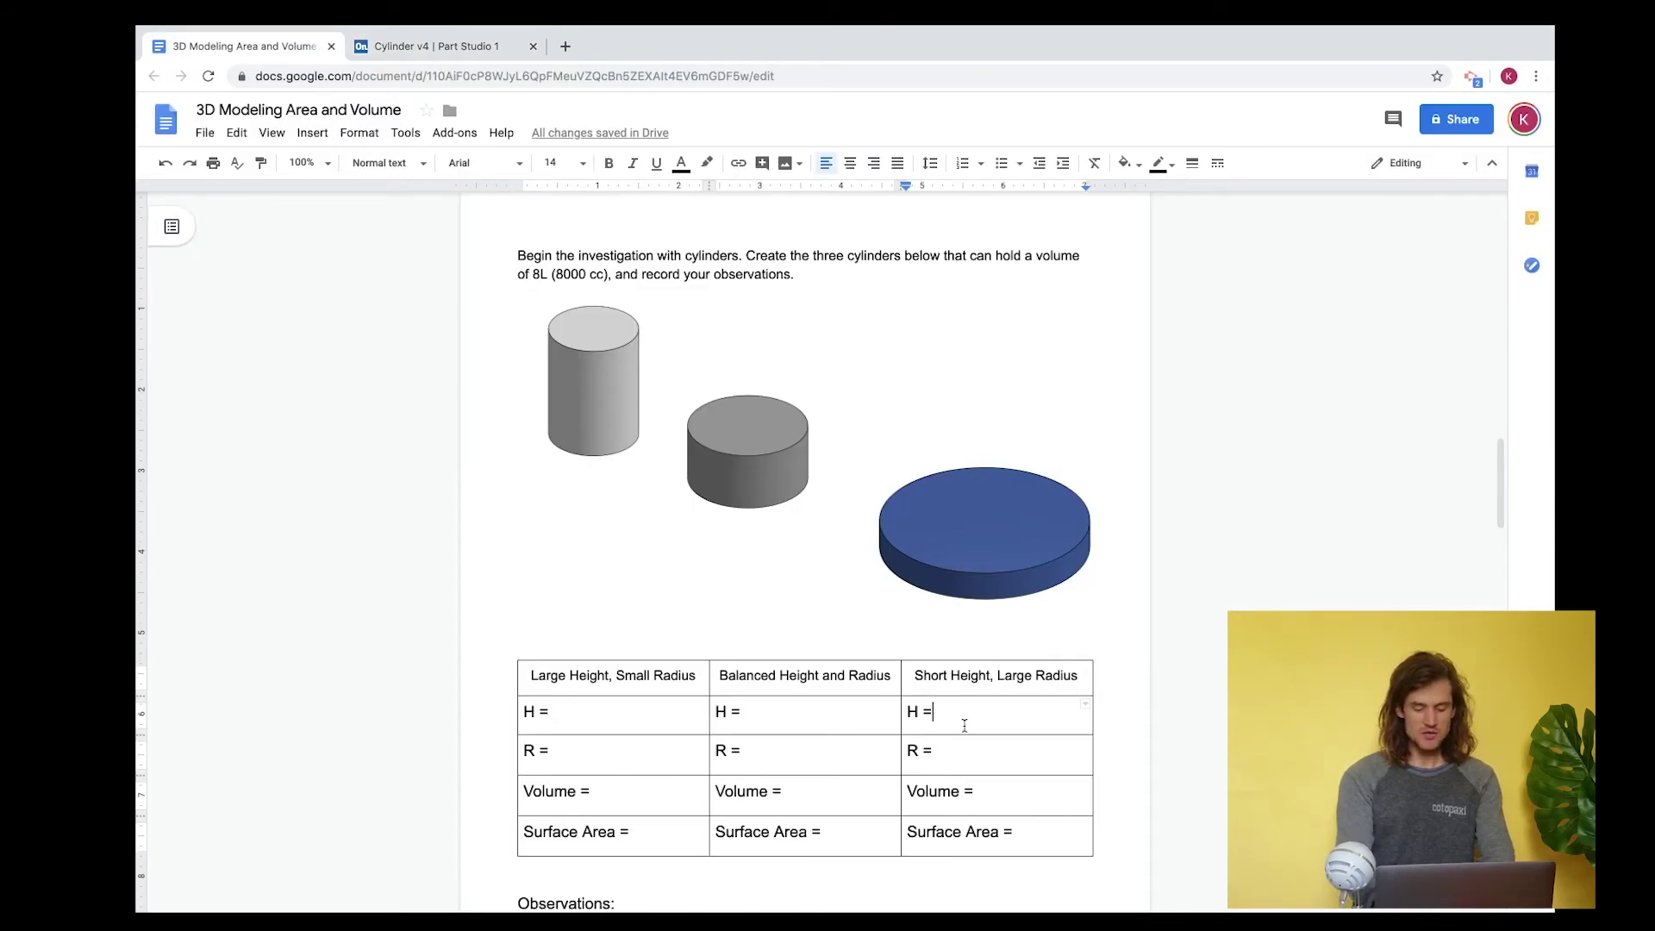
text(8cm)
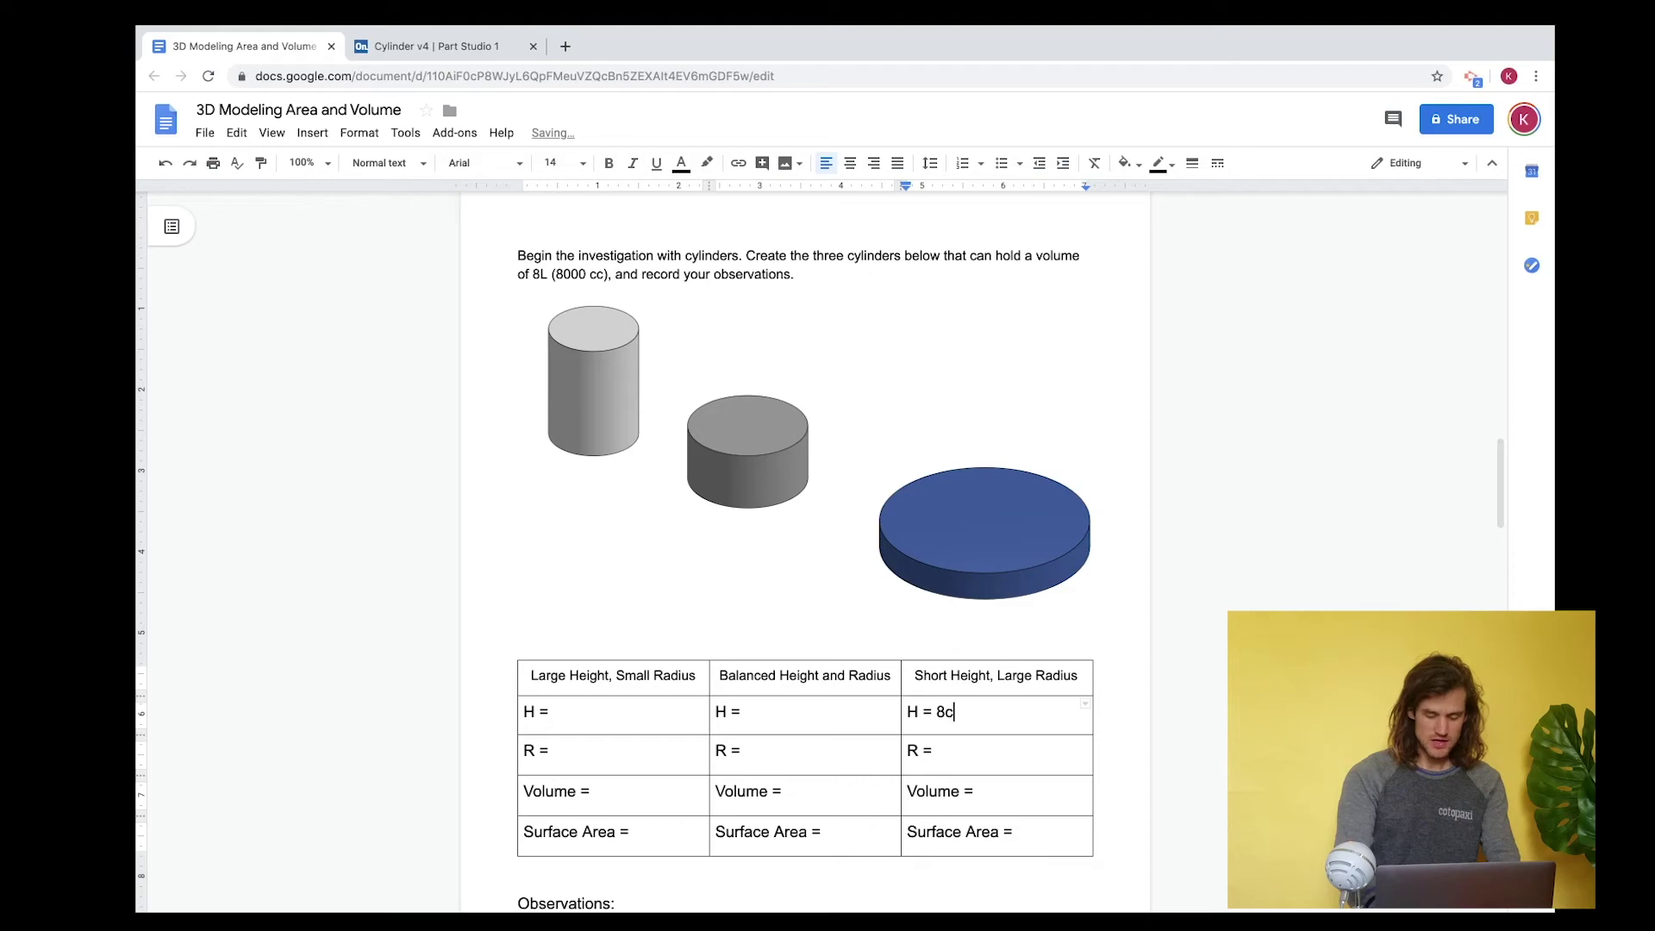
key(Tab)
key(Tab)
key(Tab)
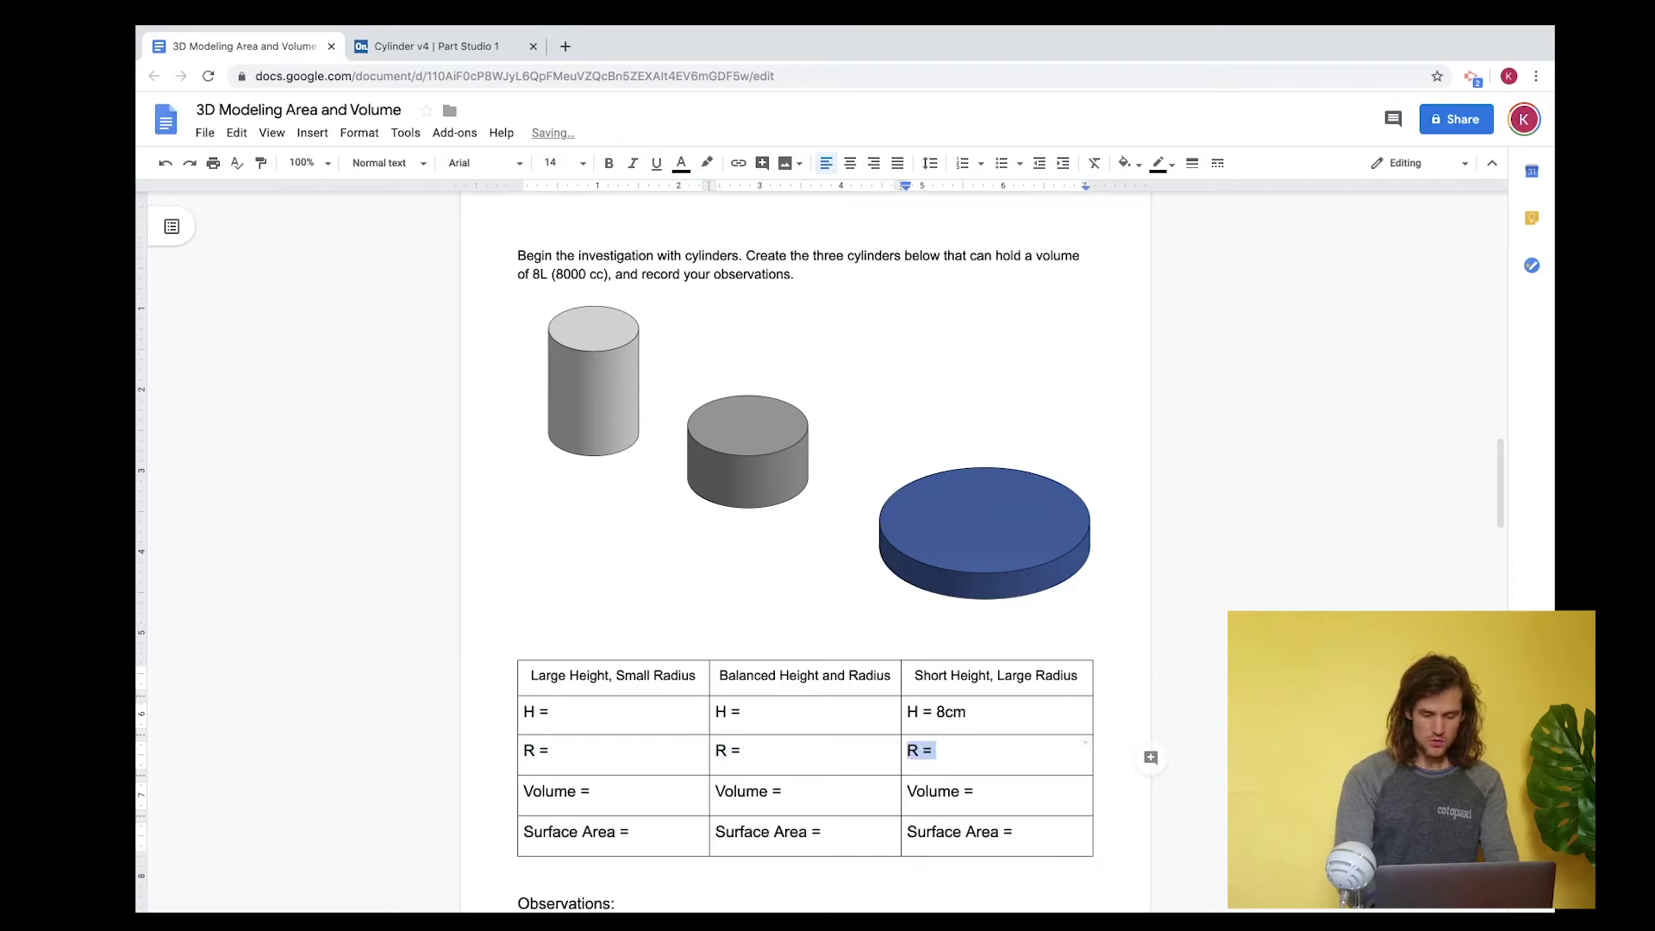
key(Right)
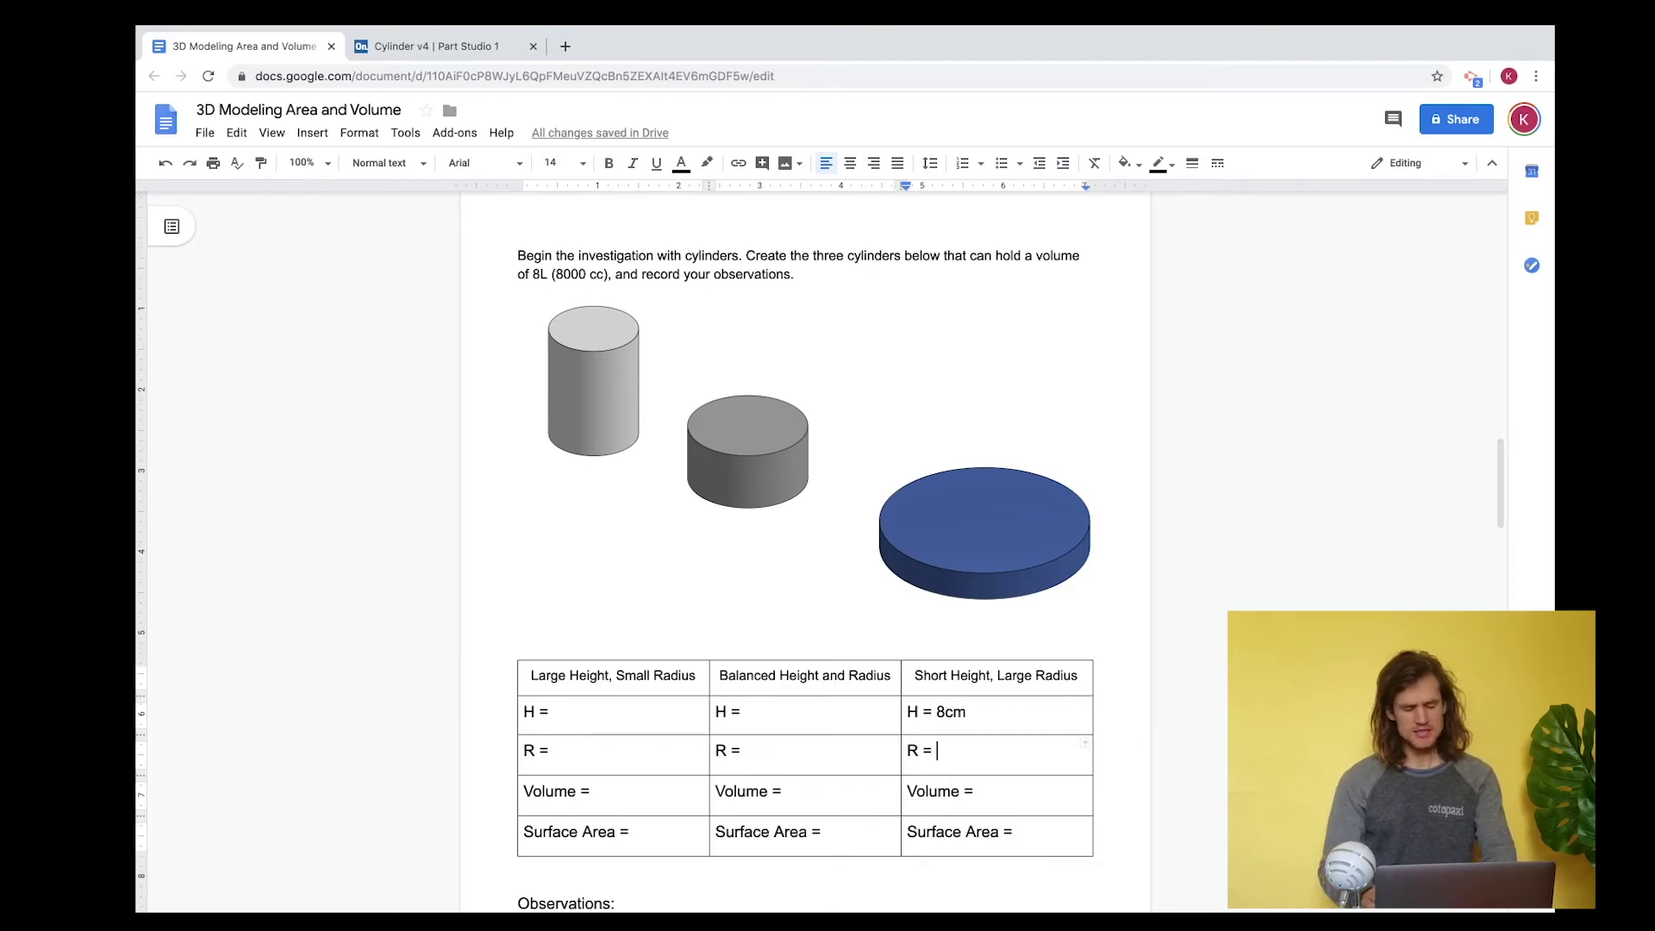
text(17.8)
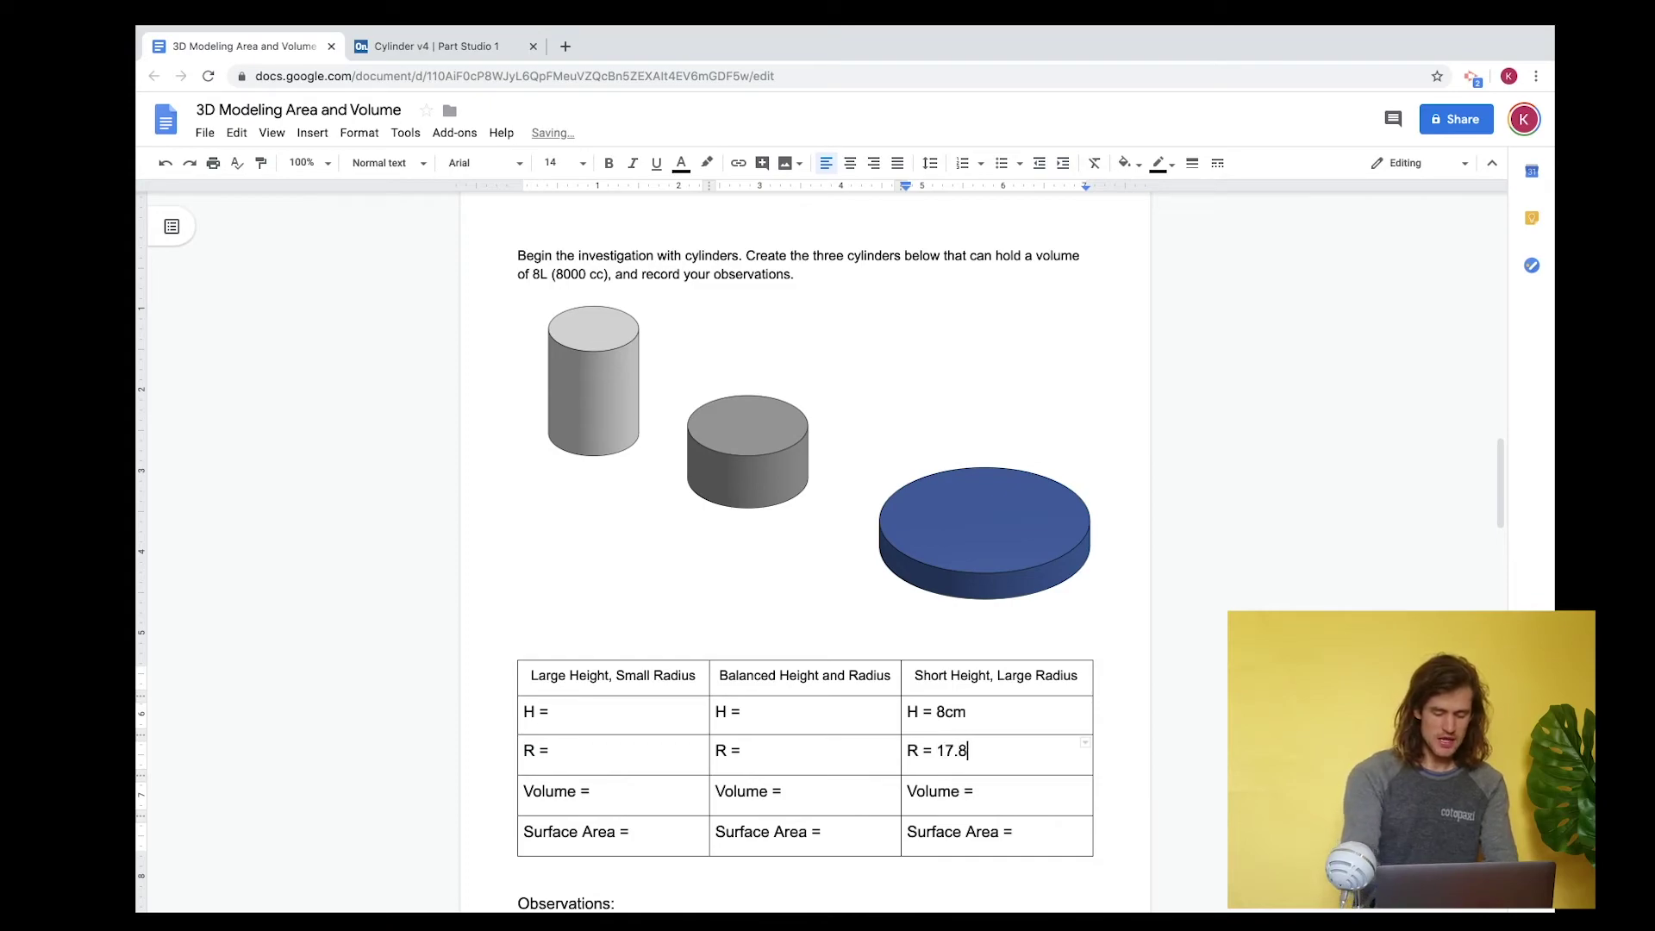
text(41)
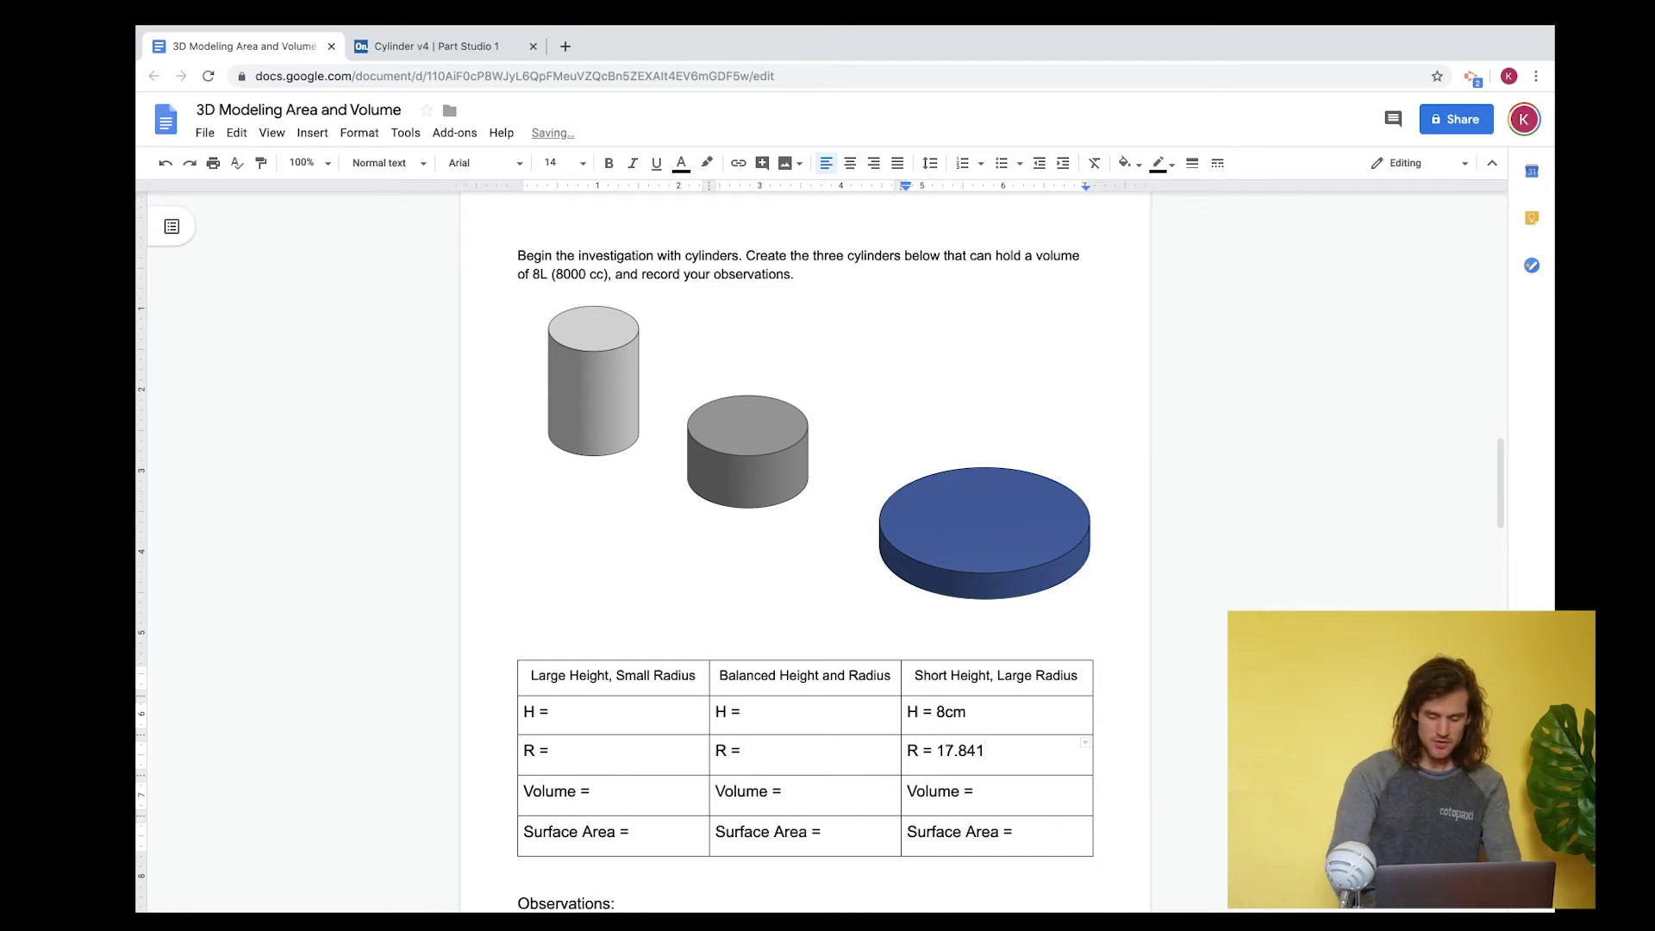
text(cm)
- Enter 8000.236 as the volume of the Short Height, Large Radius cylinder in the worksheet table
key(Down)
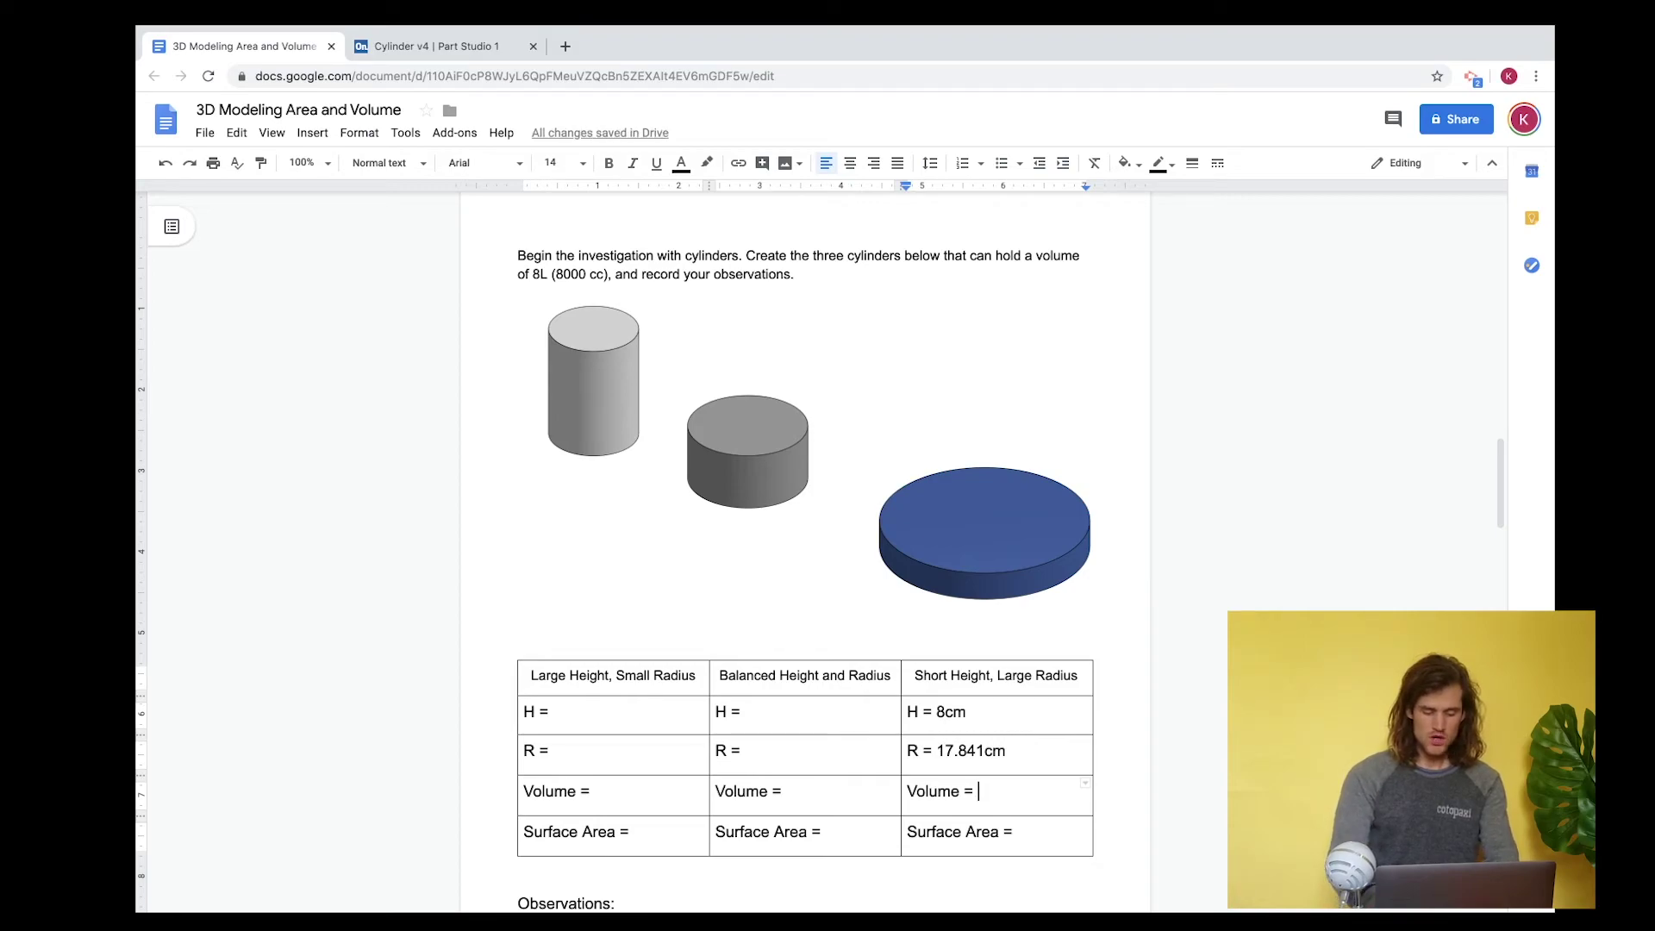
text(8)
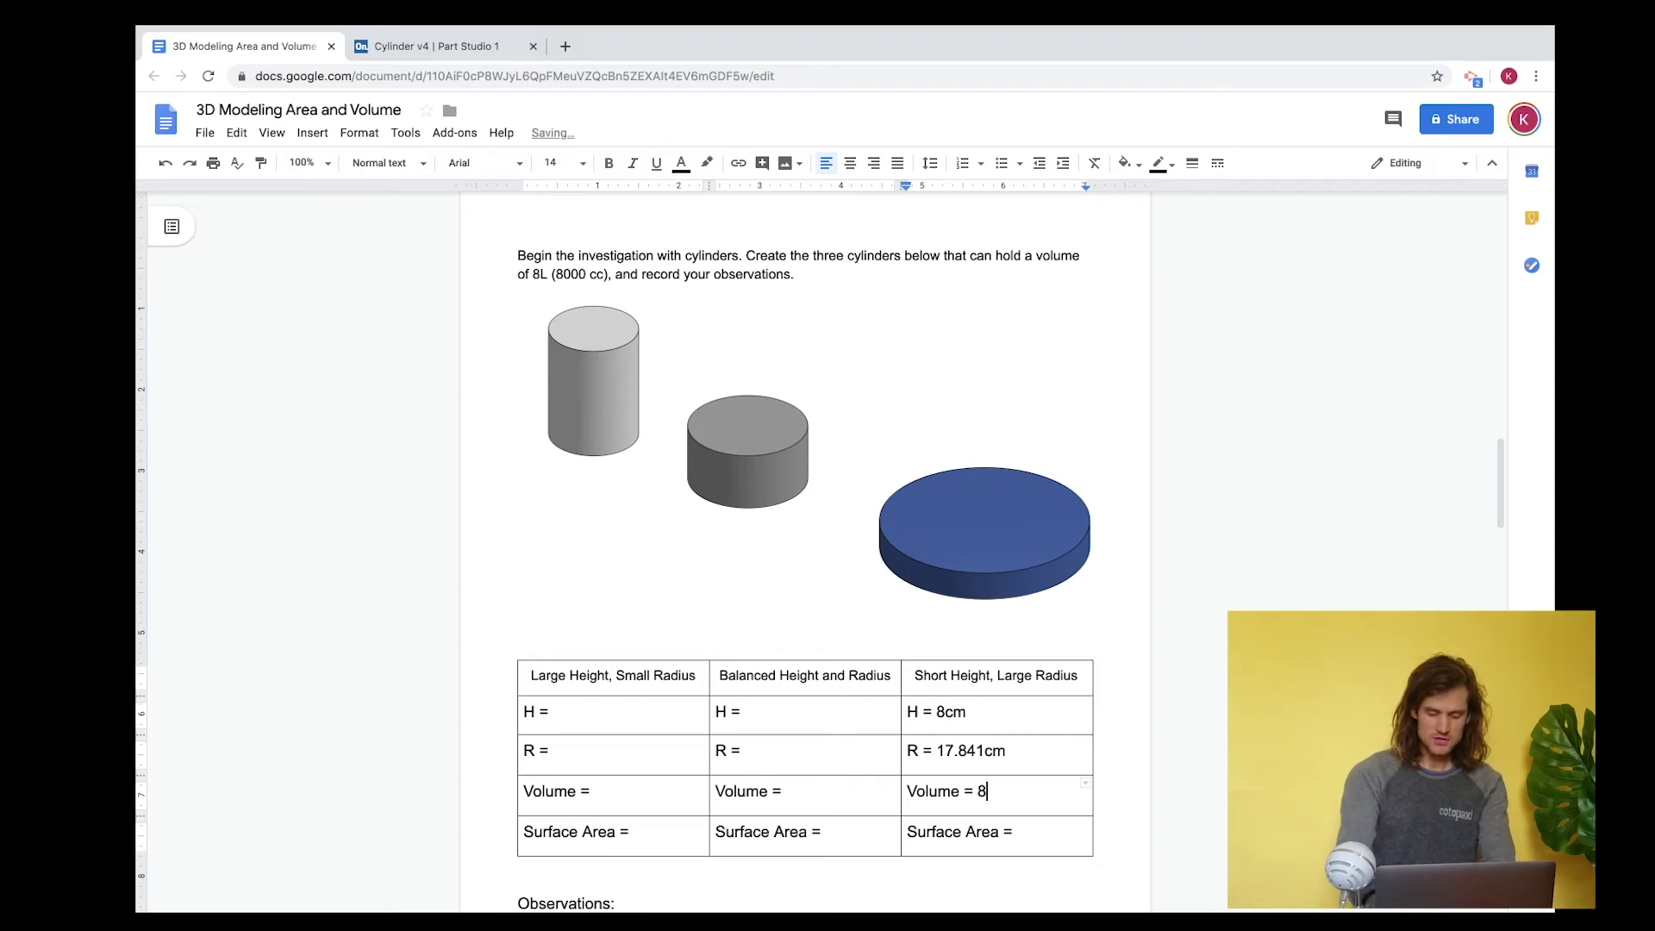
text(000.)
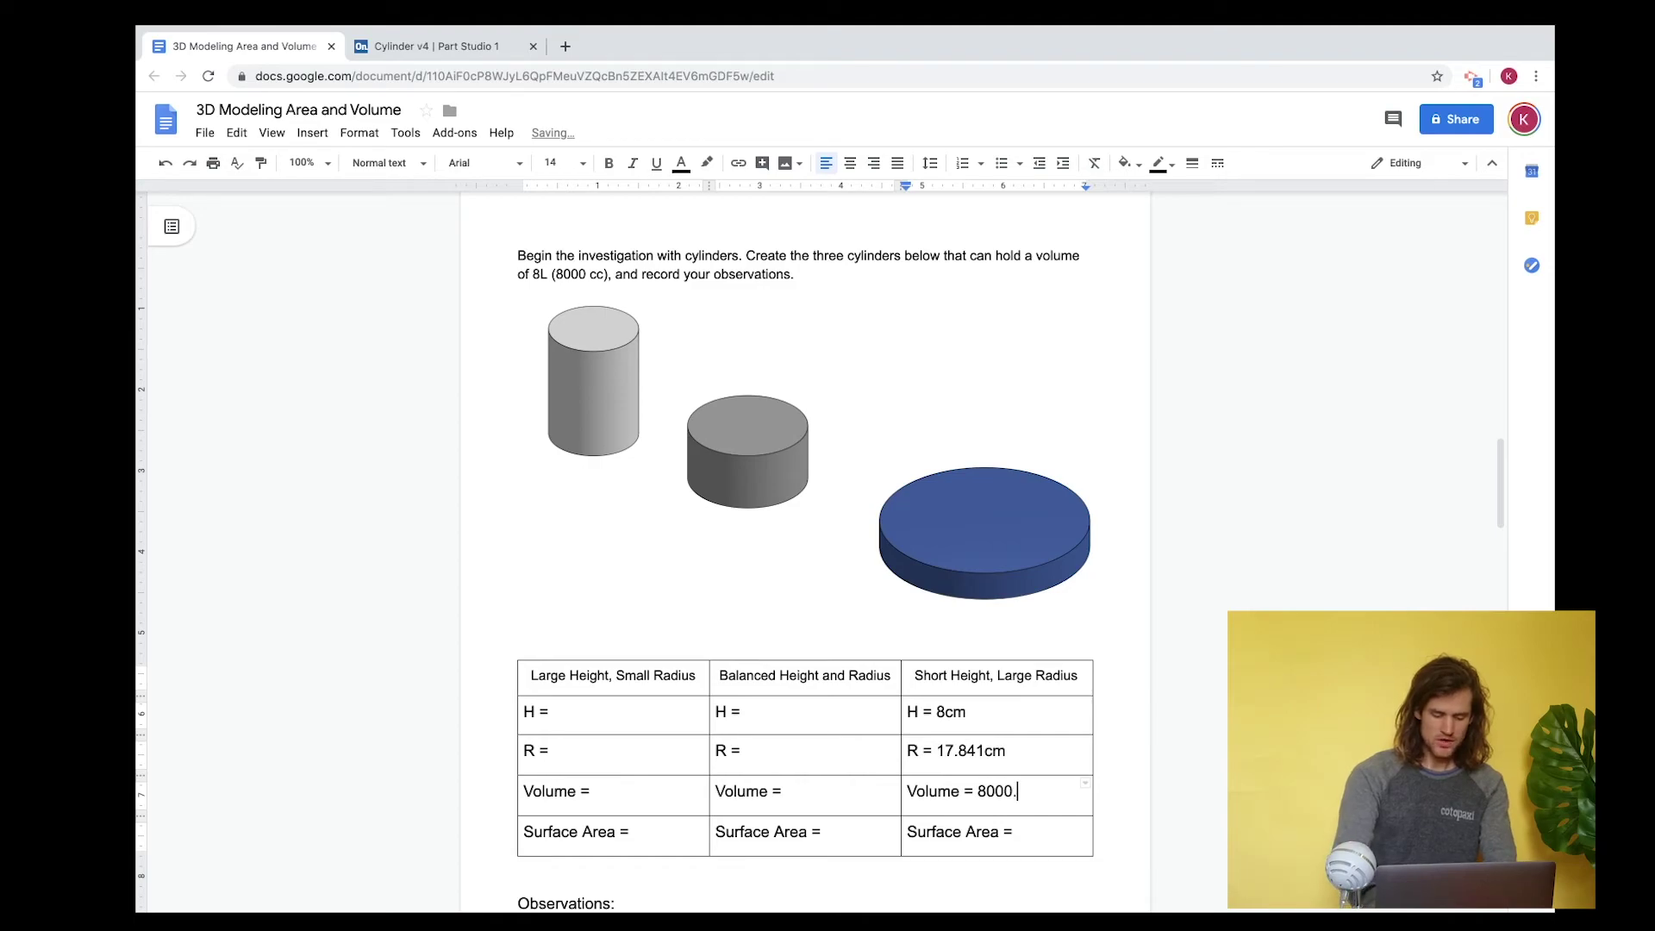
text(236)
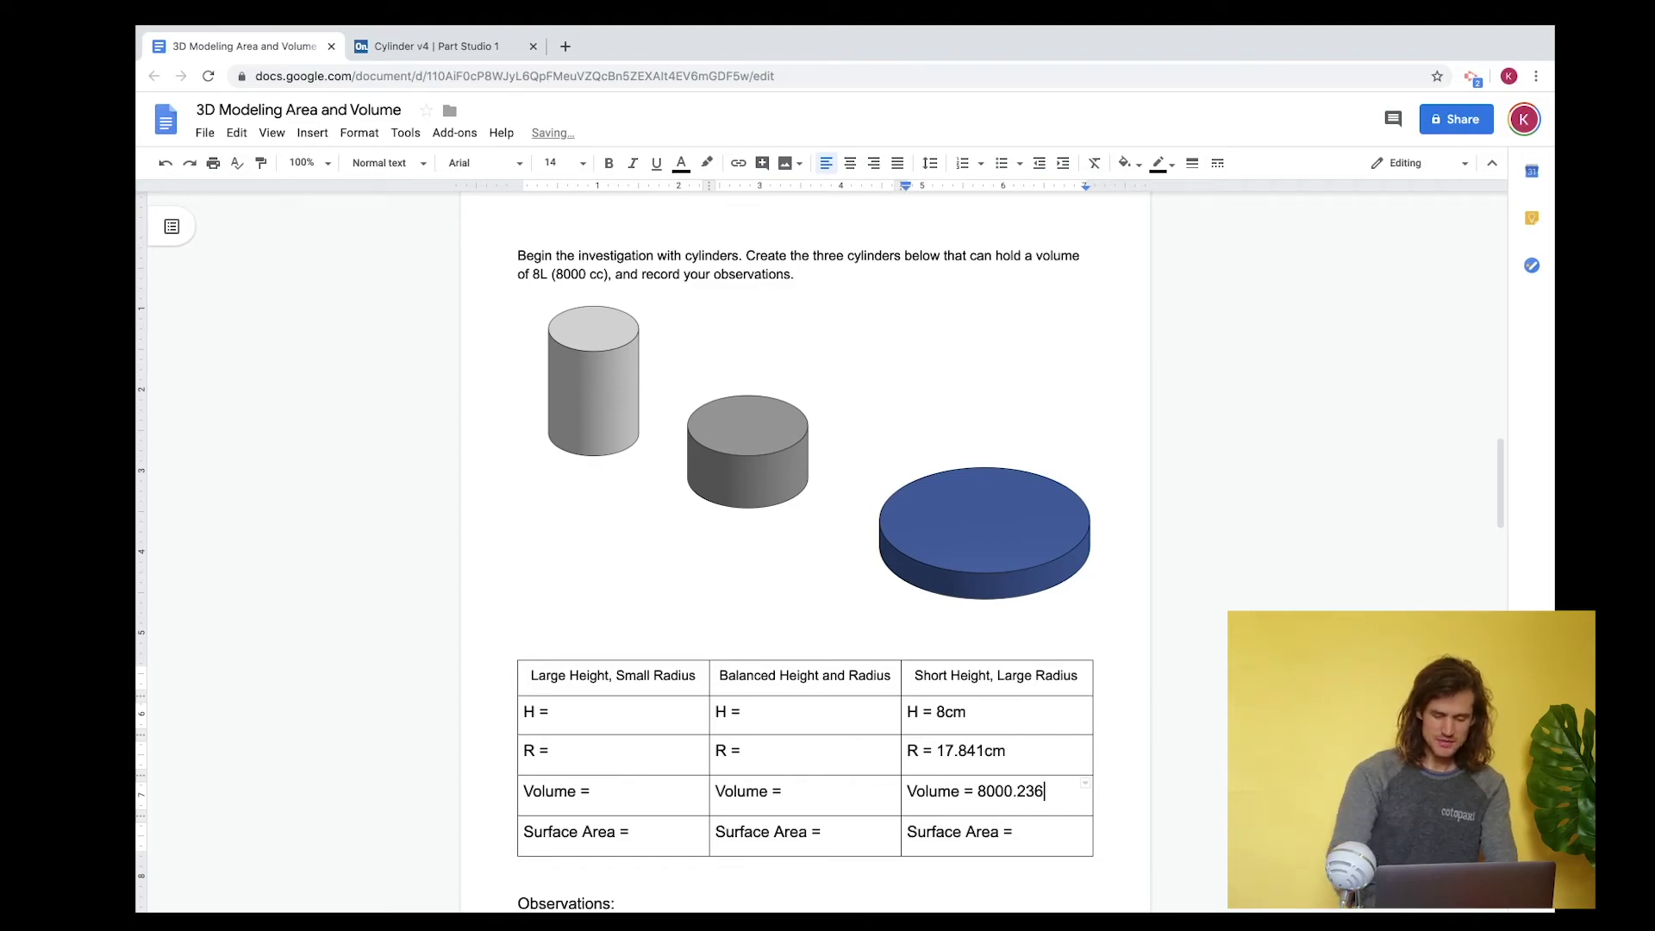
- Recheck the cylinder's surface area in its Onshape mass properties and enter 2897 for it in the Short Height, Large Radius column
key(Down)
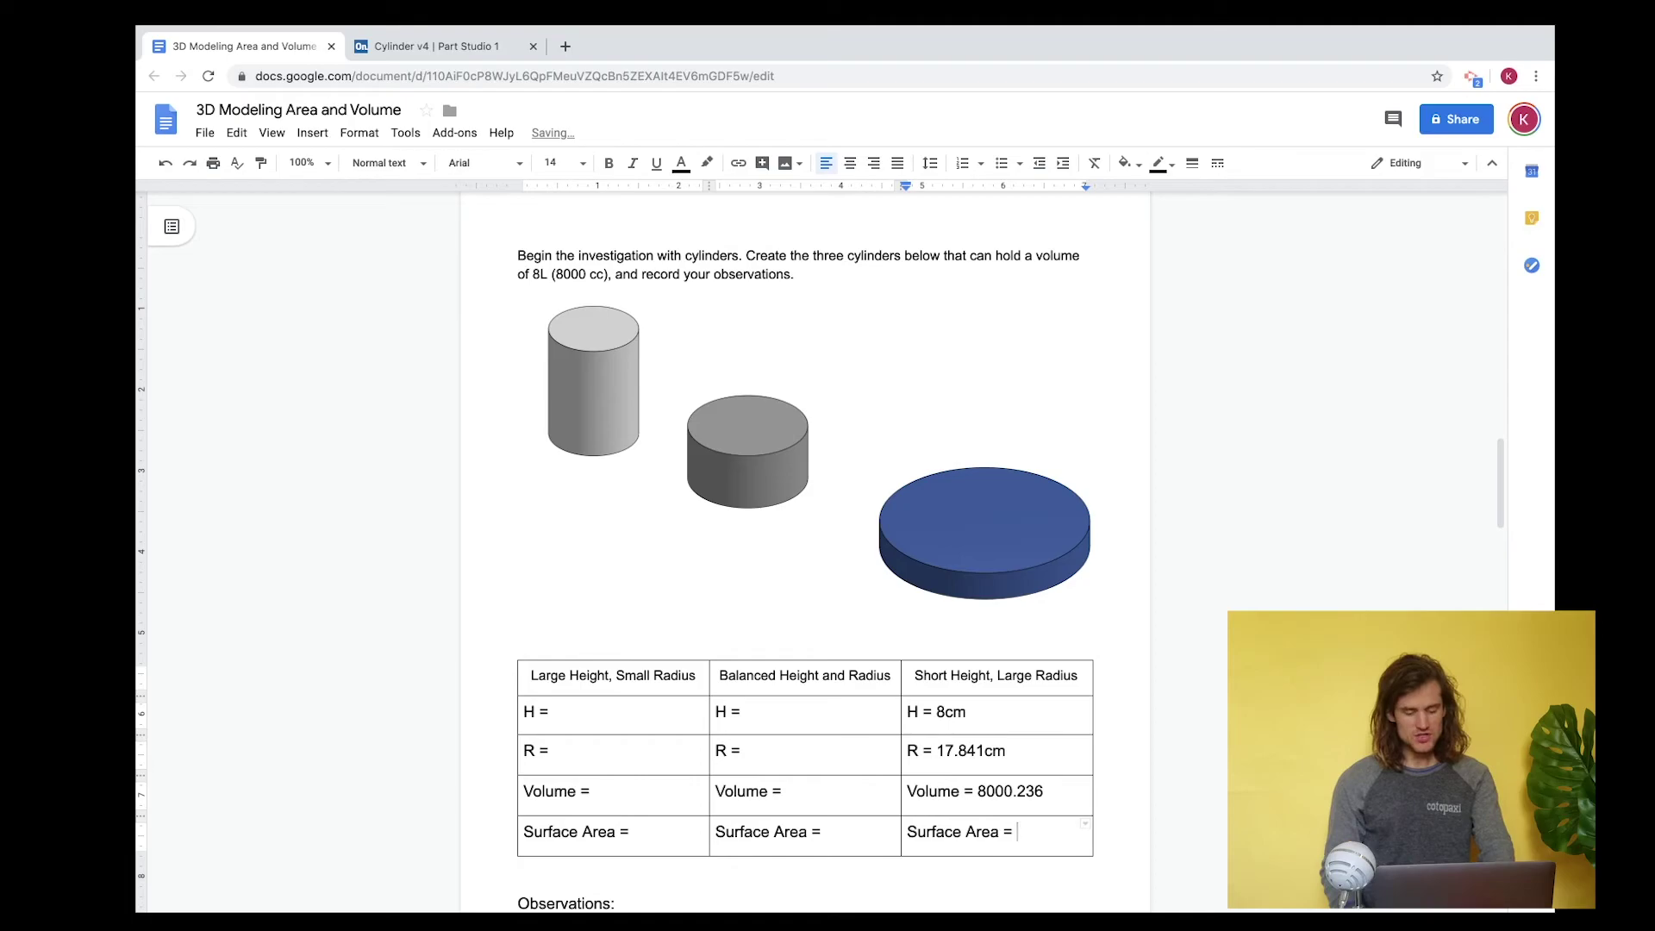
key(super+Tab)
key(super+Tab)
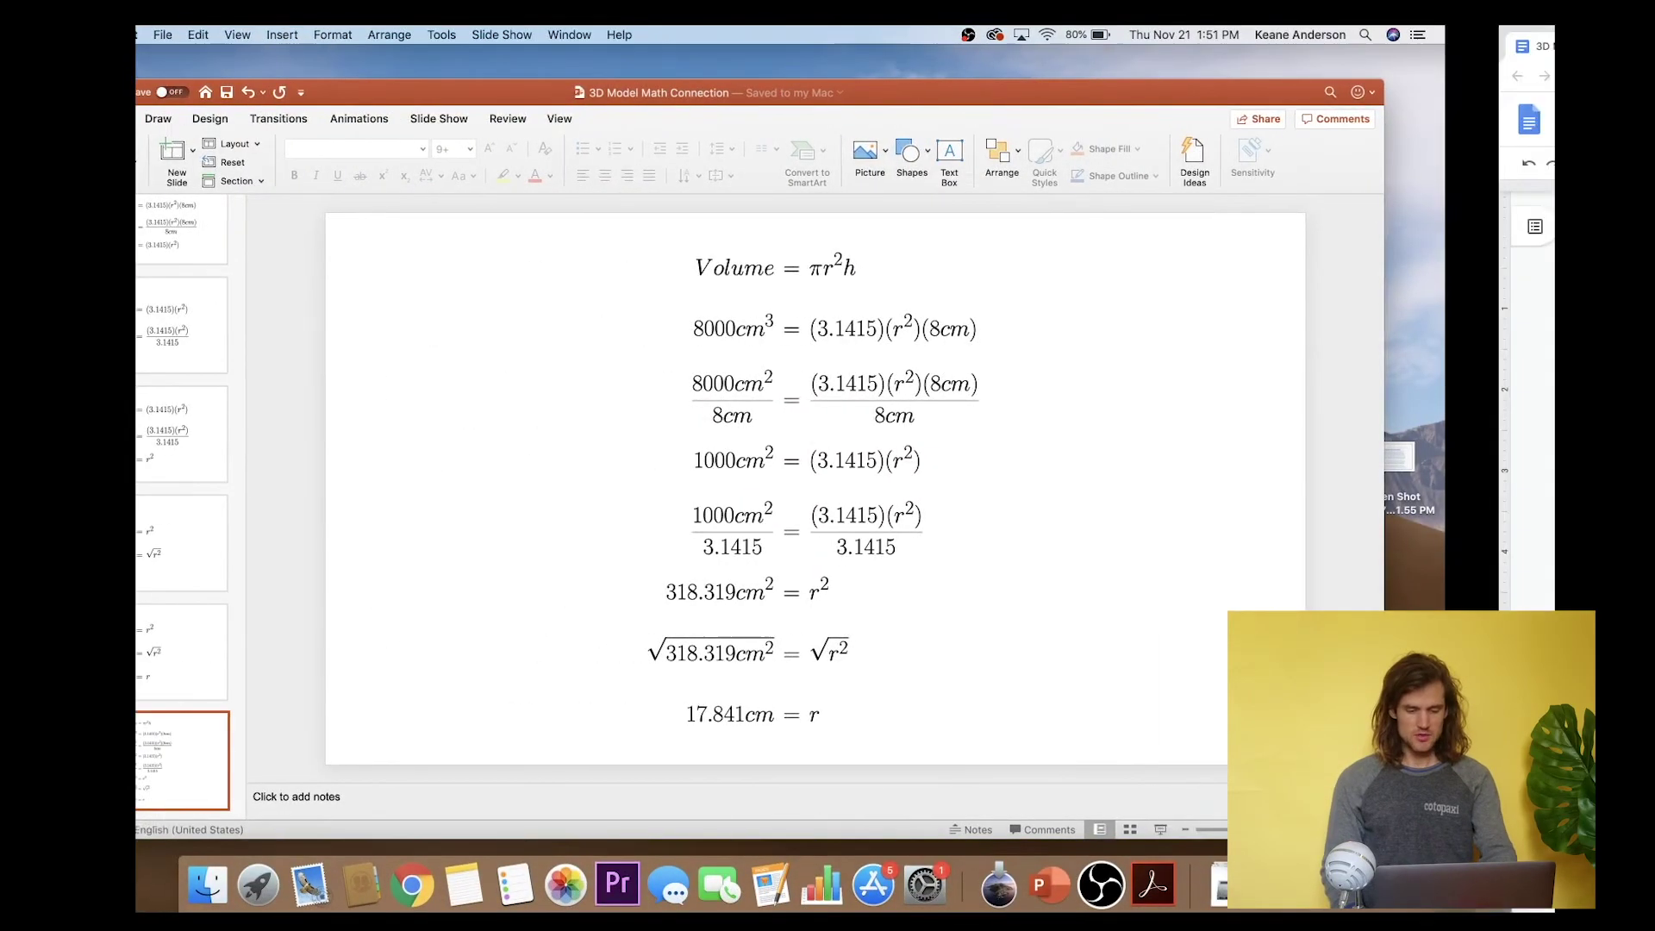
key(ctrl+Tab)
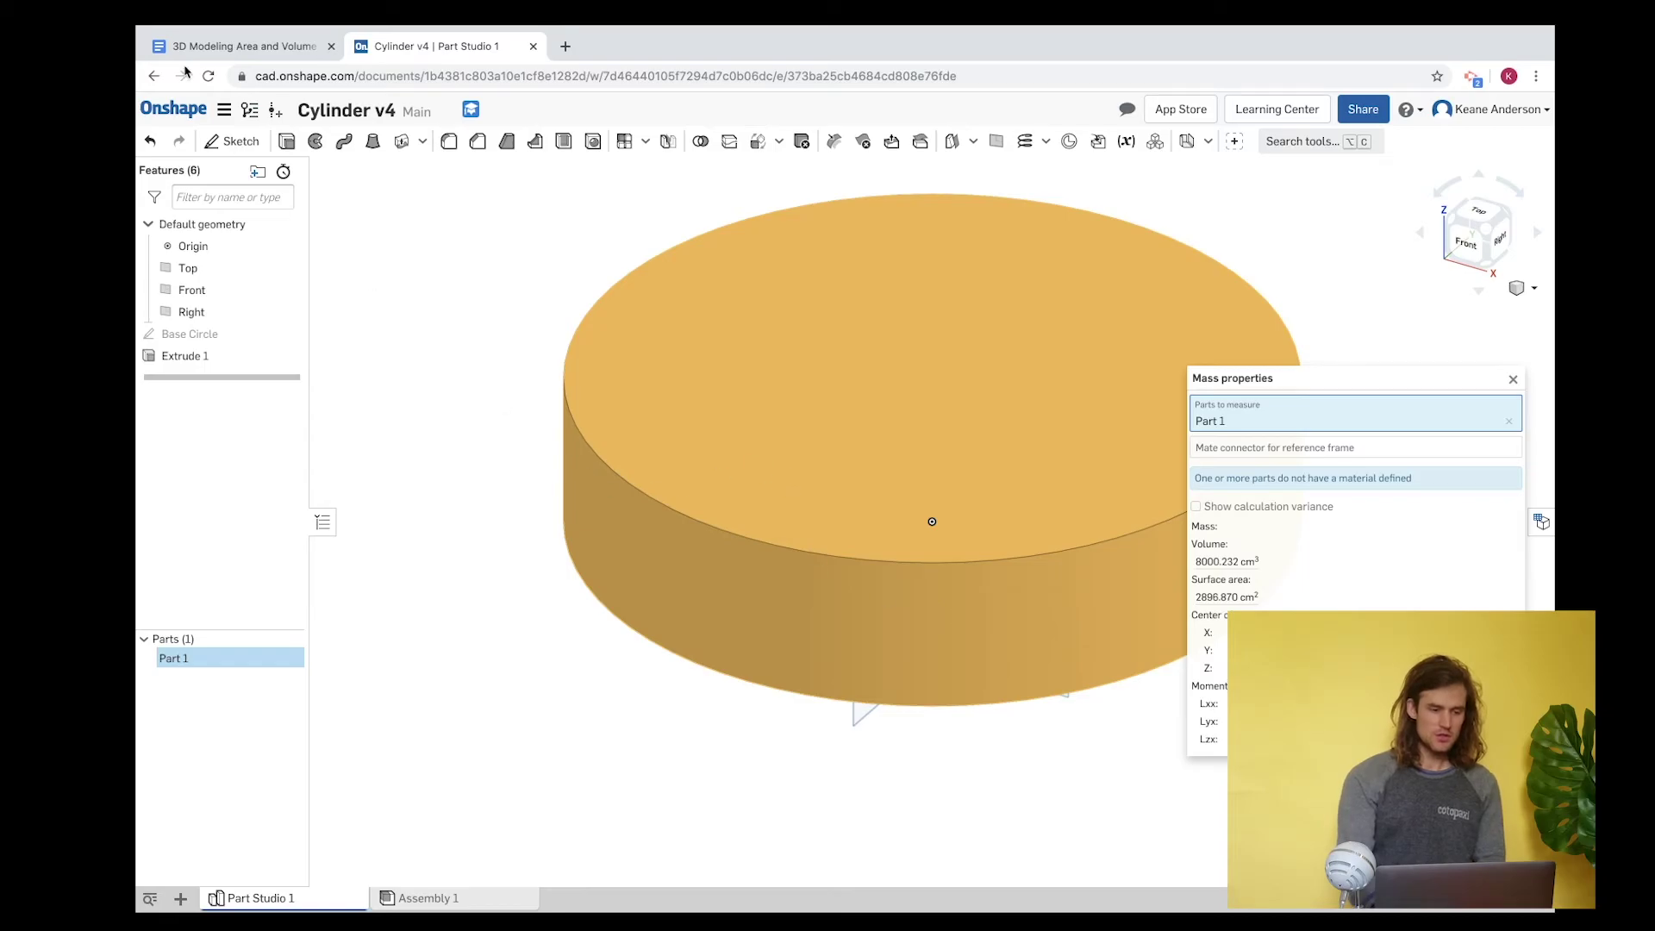
click(228, 50)
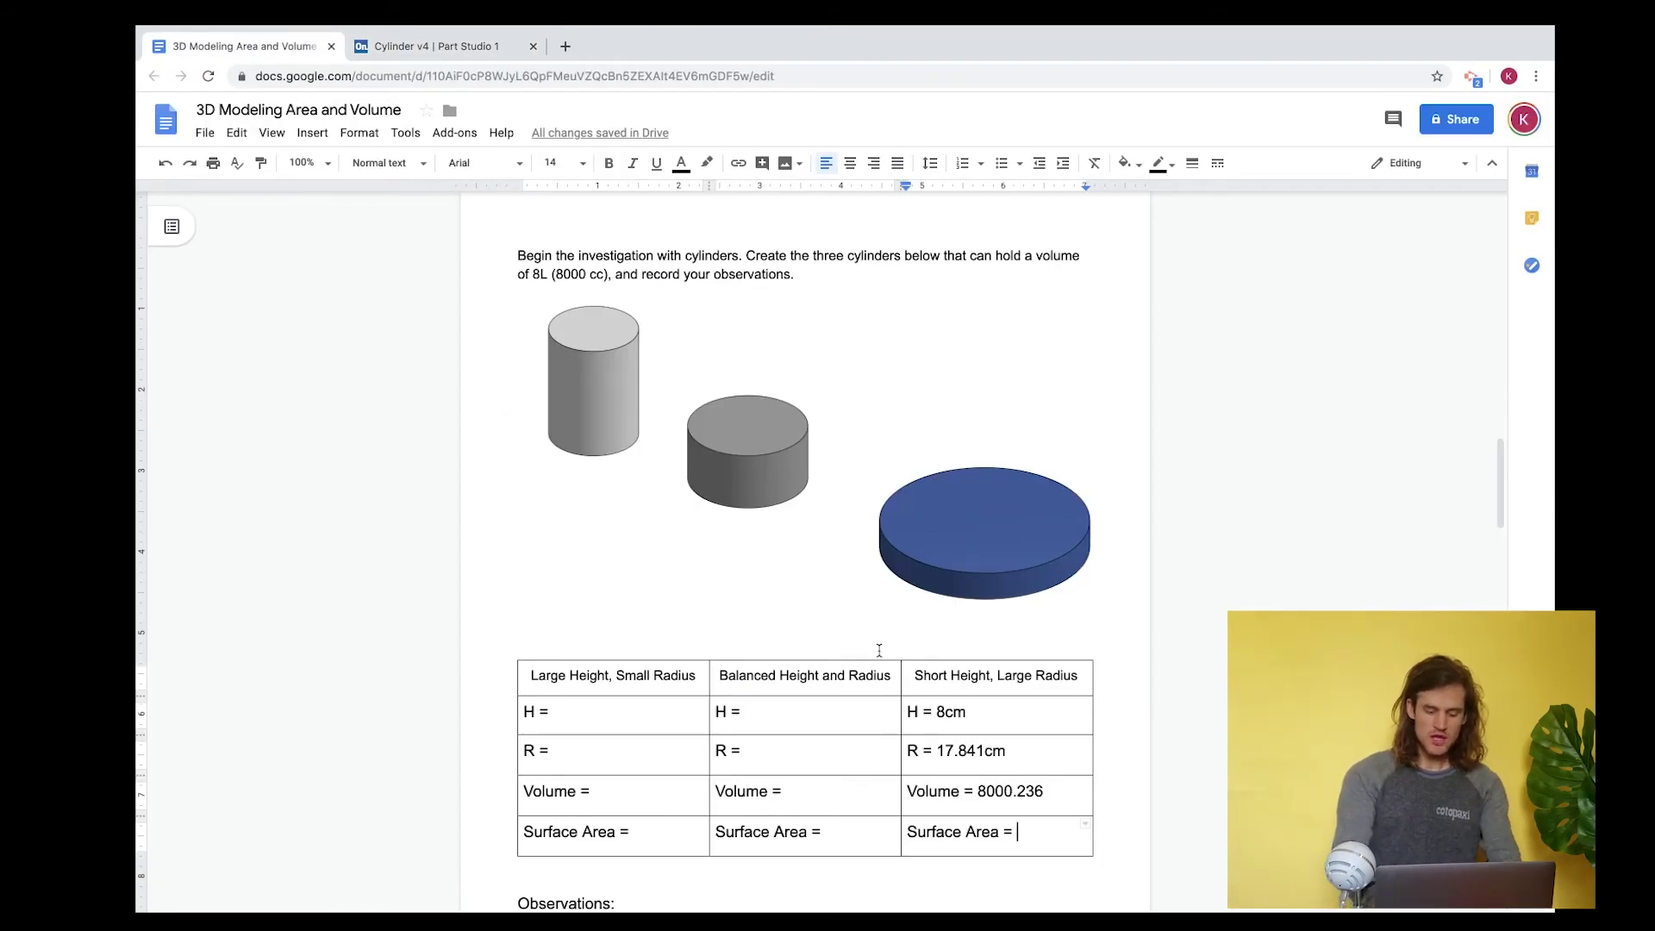
text(2897)
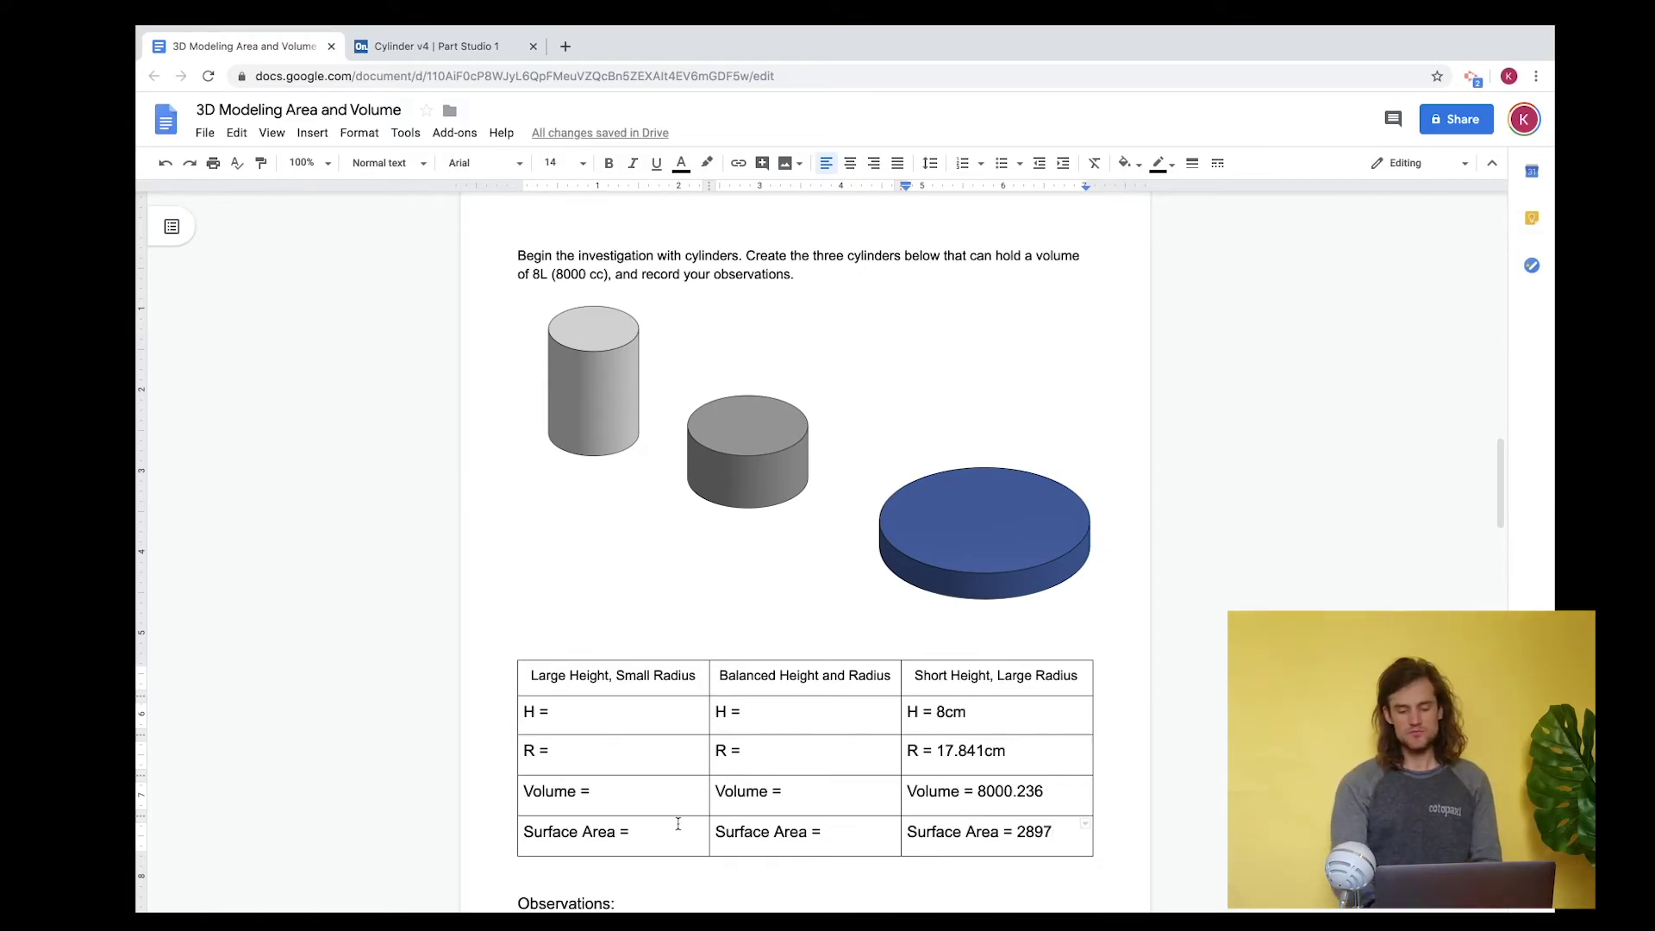
- Append the unit "cm cubed" to the recorded volume and "cm squared" to the surface area in the Short Height, Large Radius column
click(1059, 800)
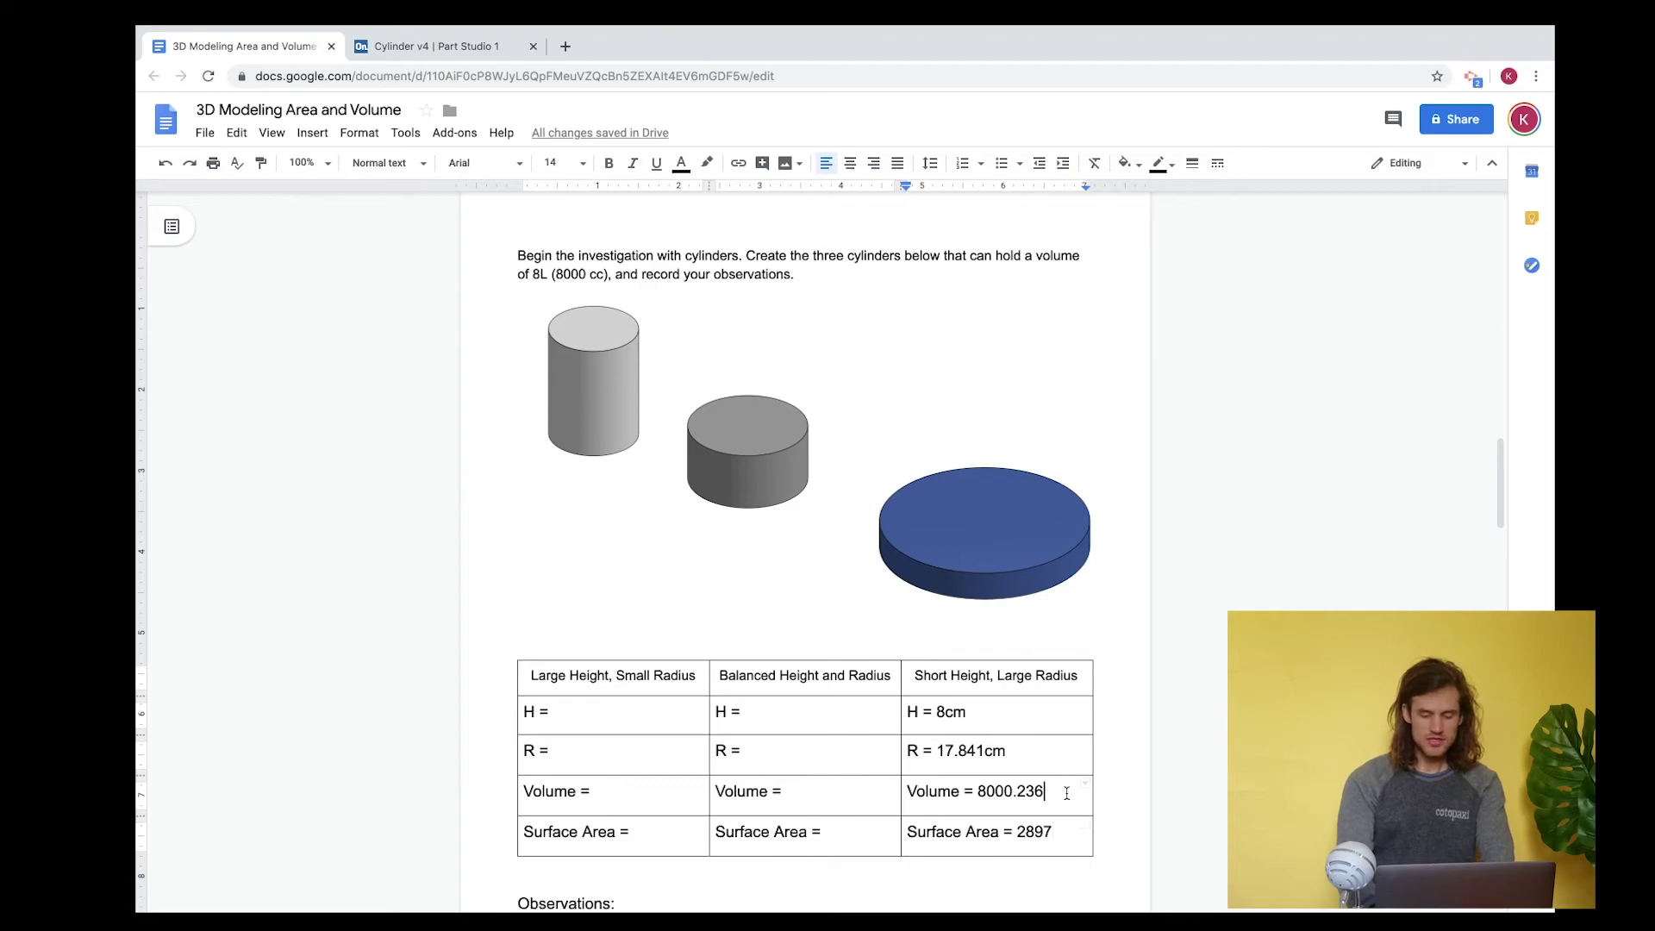
text(cm)
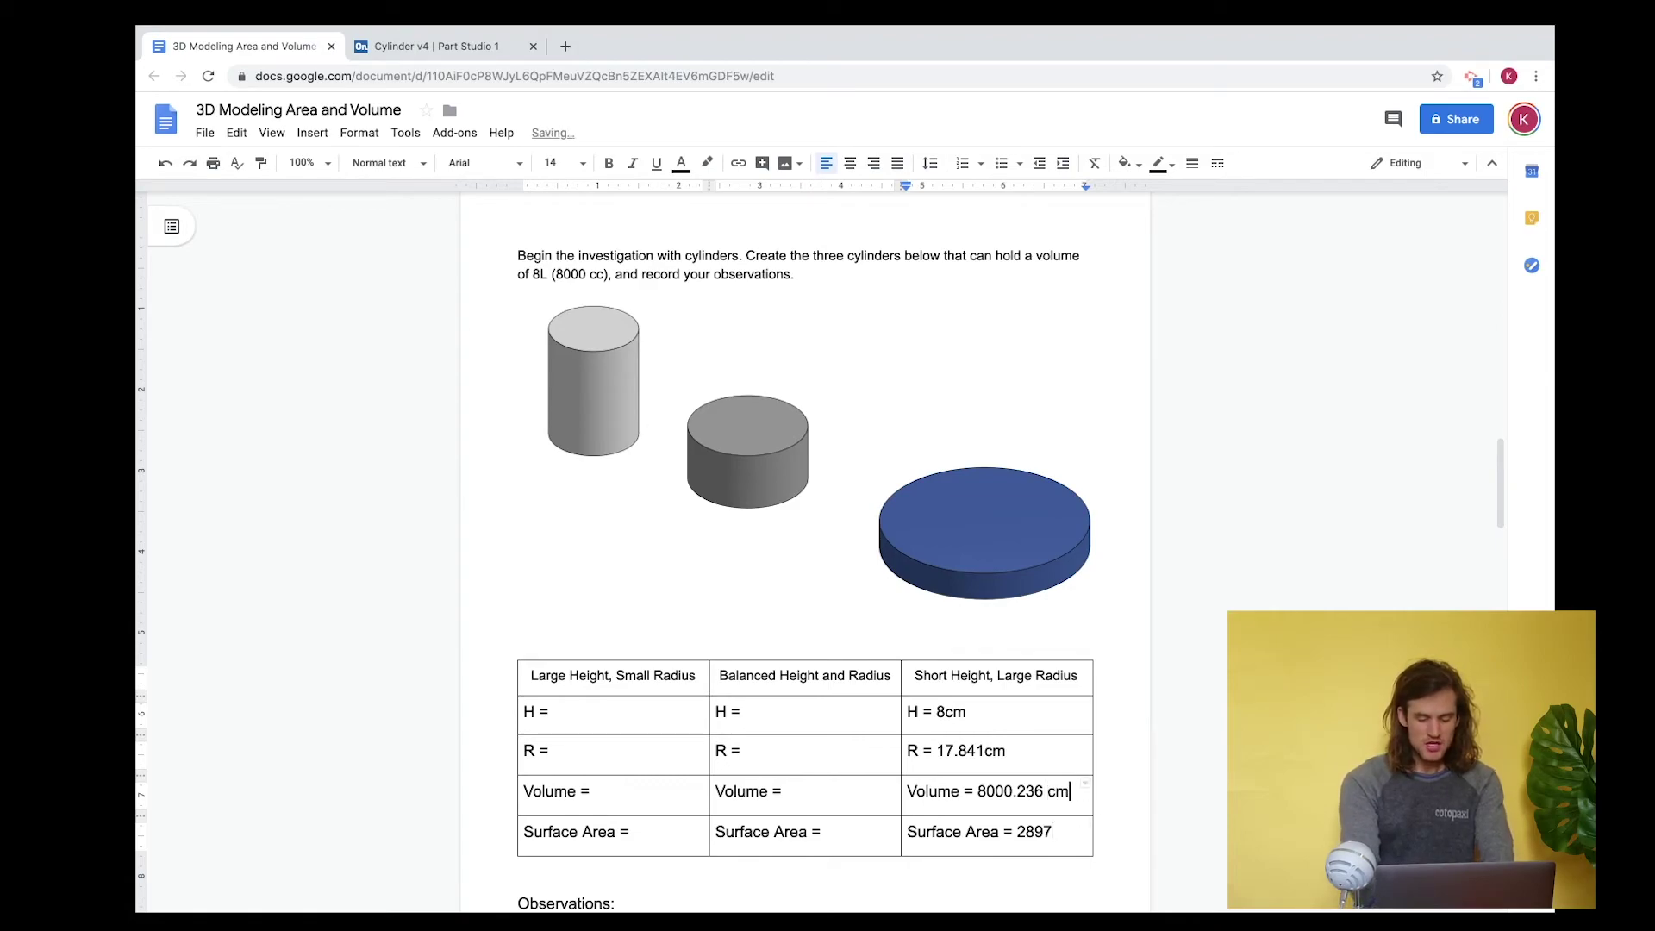
text(cubed)
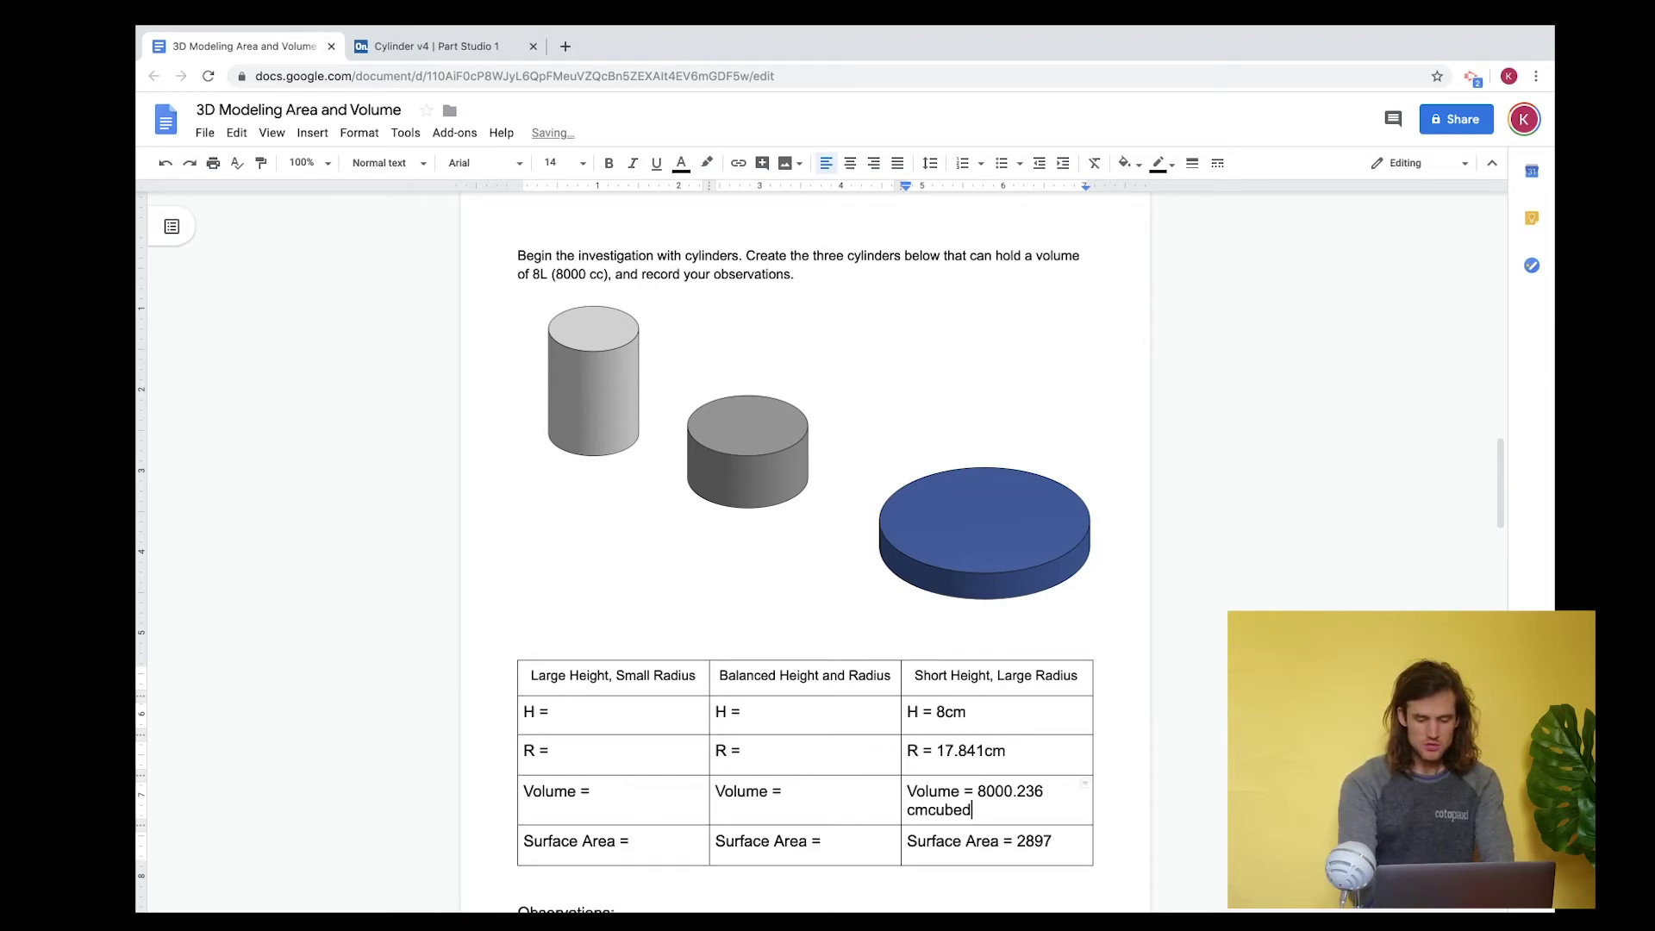
key(Left)
key(Left)
key(Left)
key(Left)
key(Left)
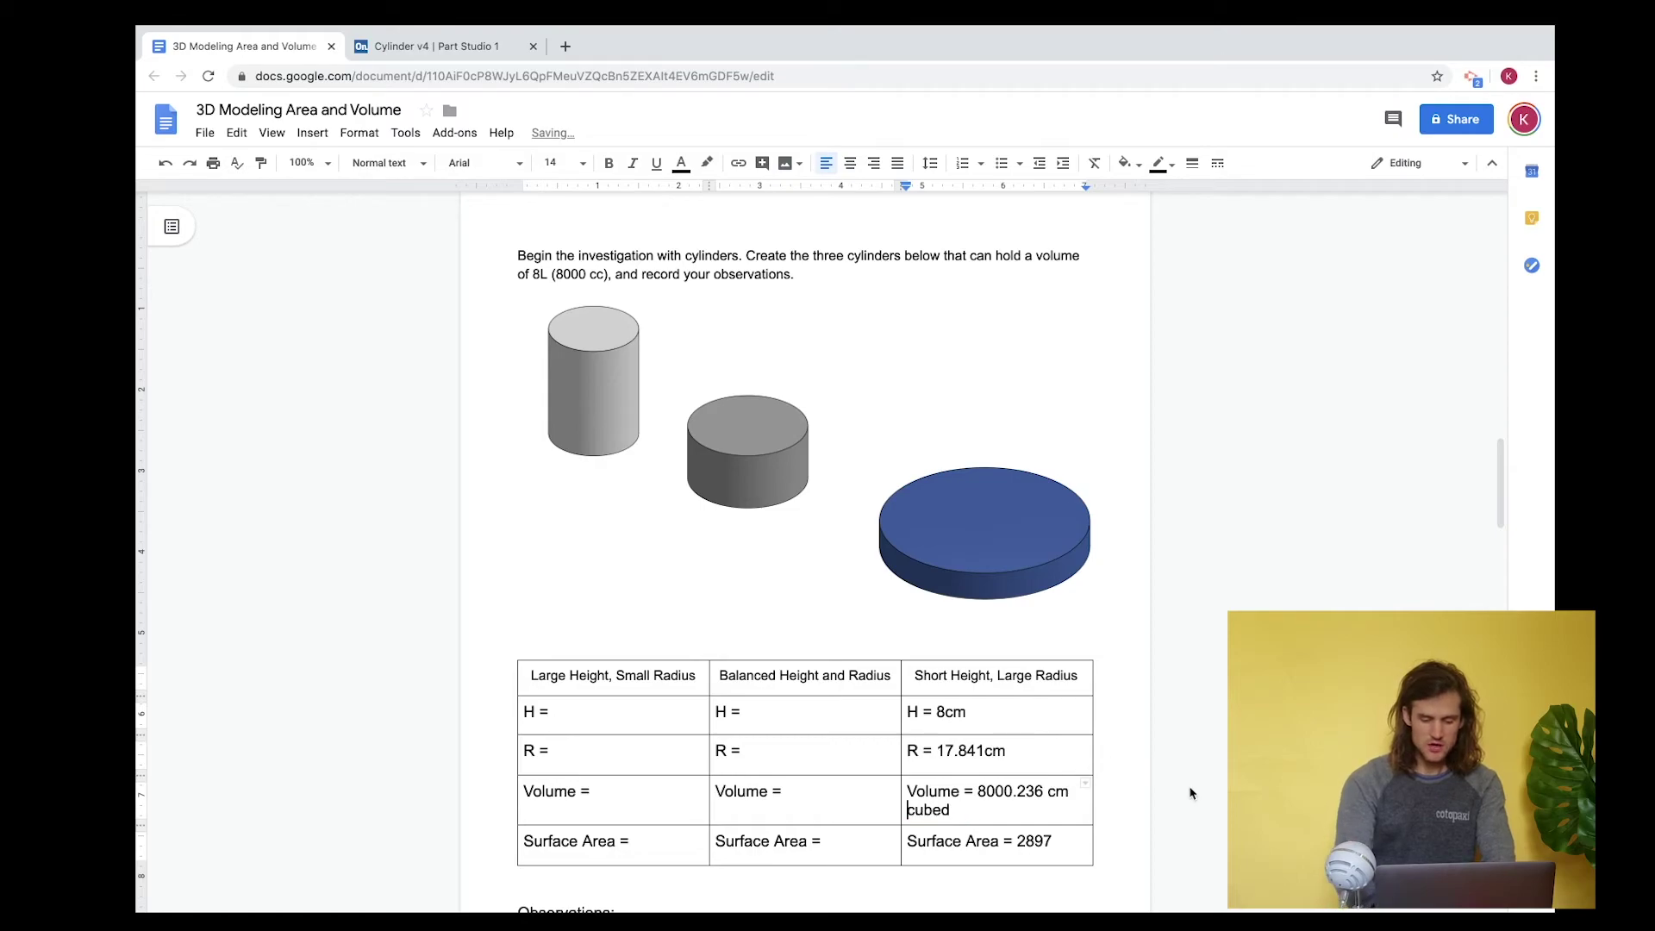
click(1060, 840)
text(cm)
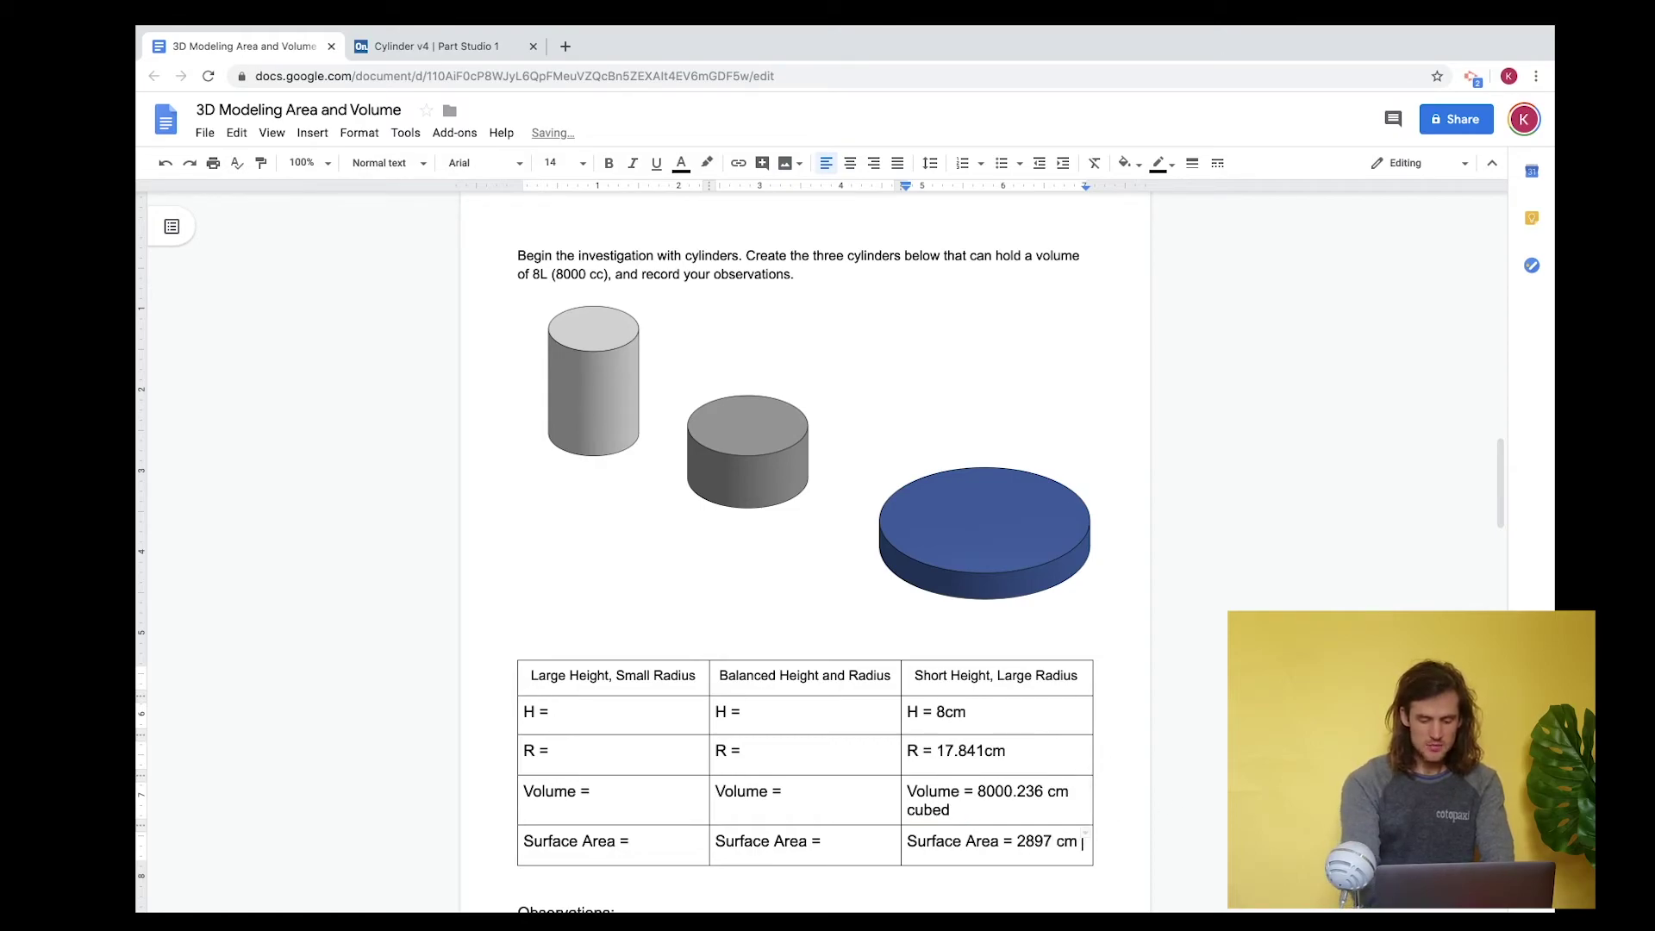
text( squared)
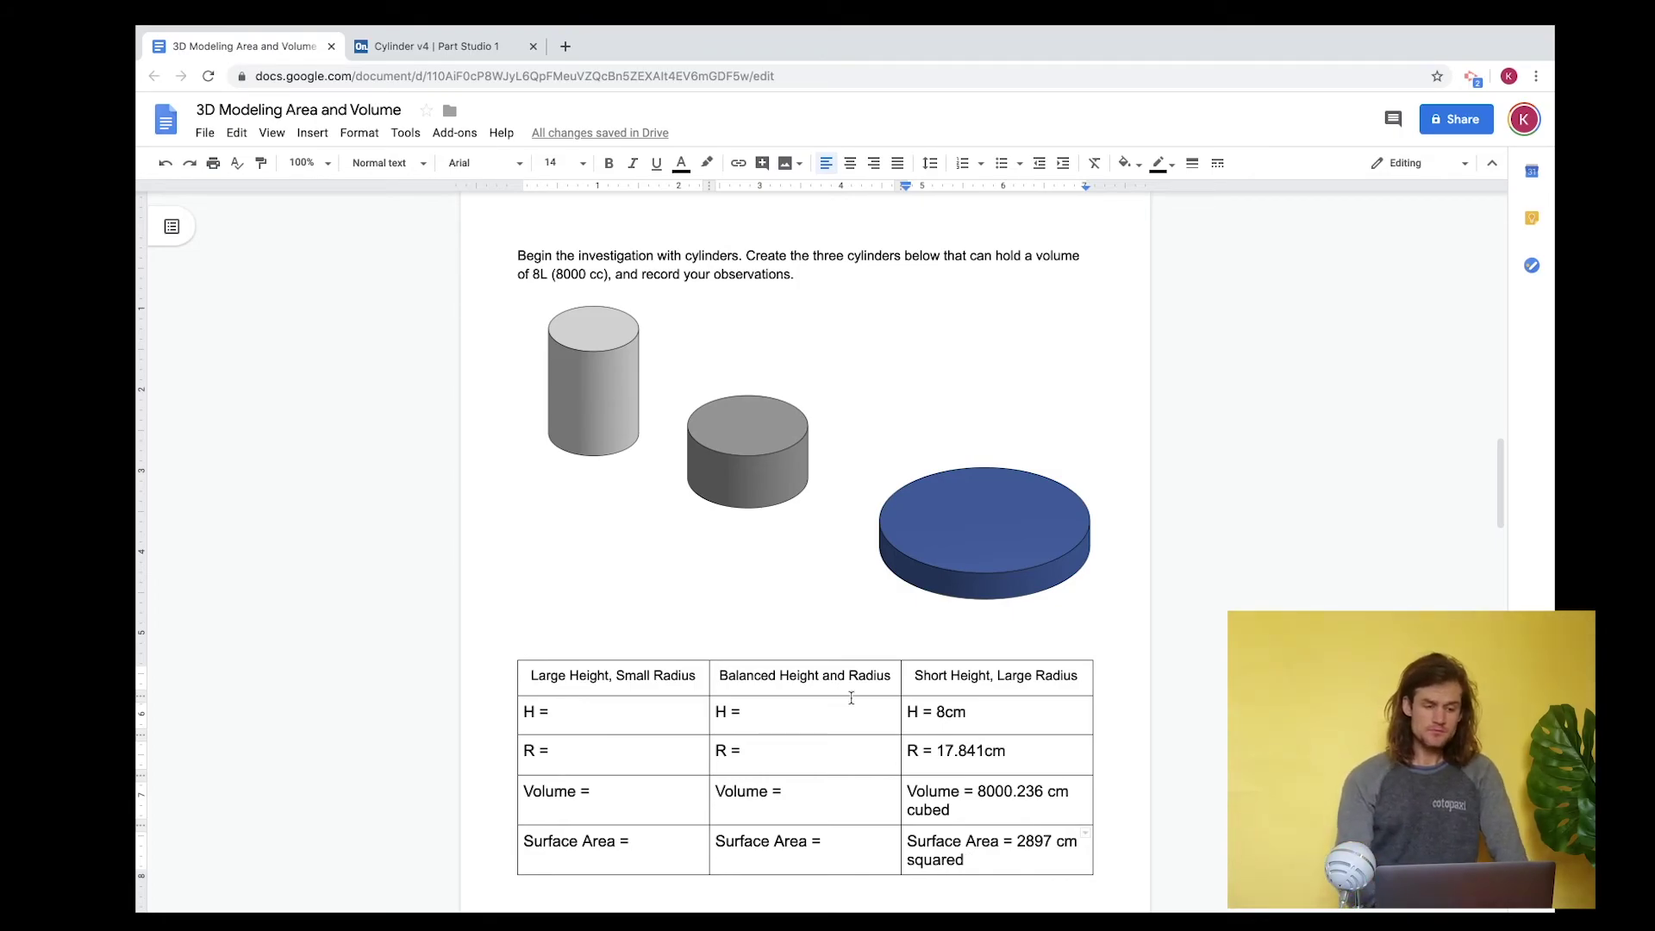
- Review the worksheet's rectangular prism and cone sections with their drawings and tables
scroll(676, 583, down, 10)
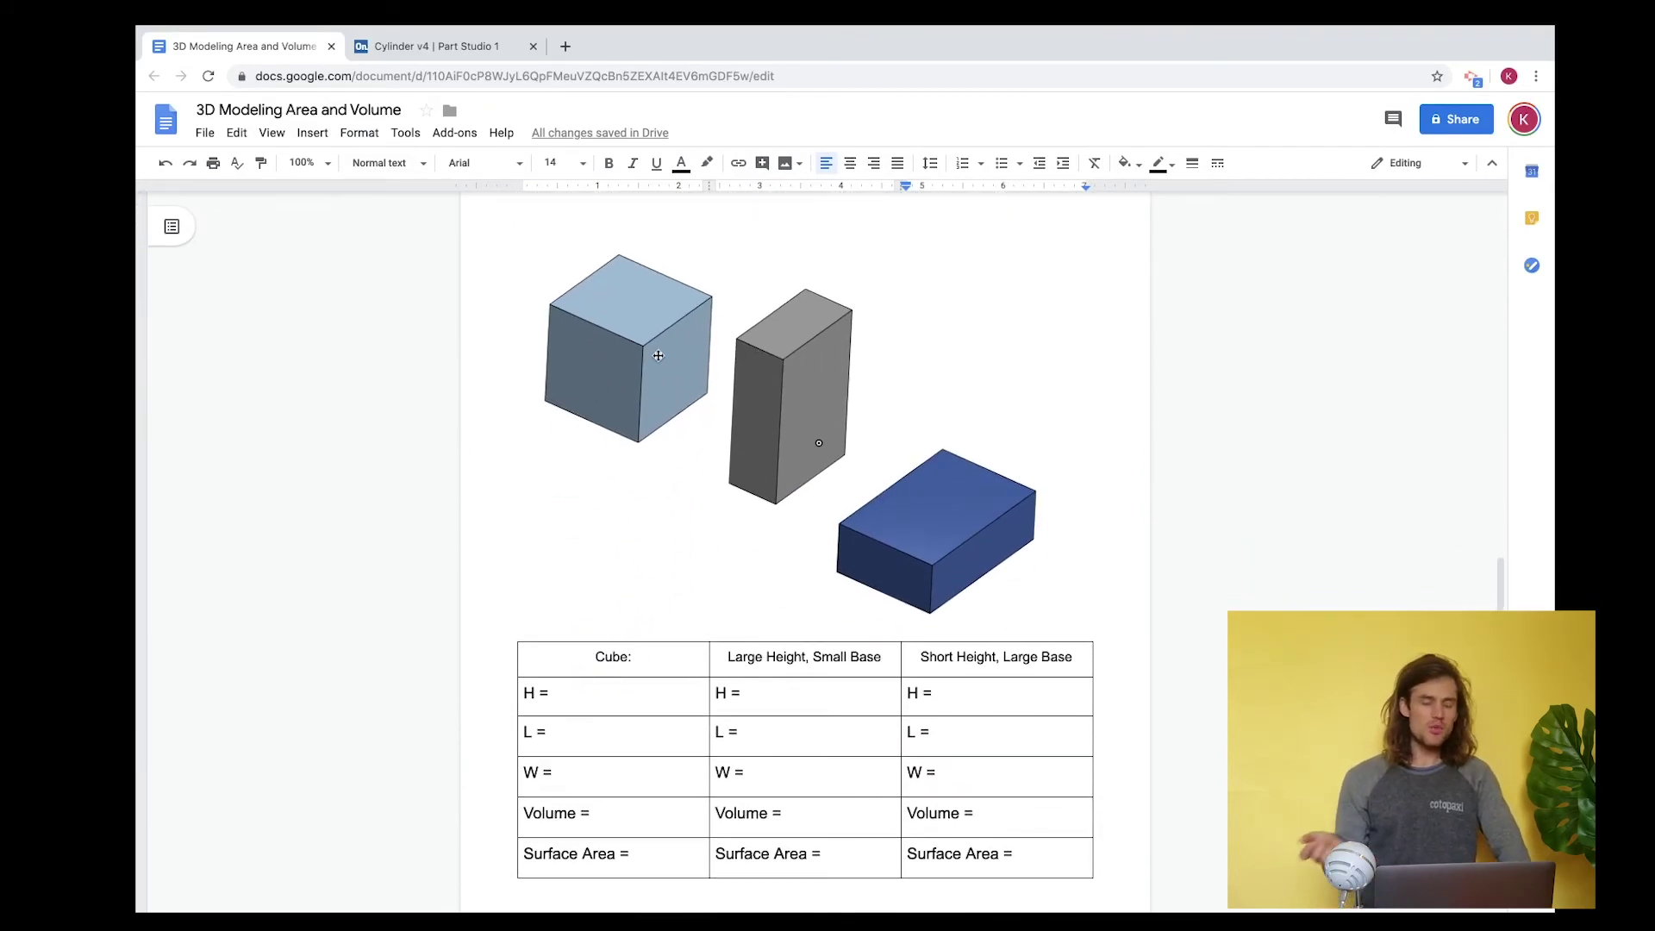
scroll(960, 609, down, 3)
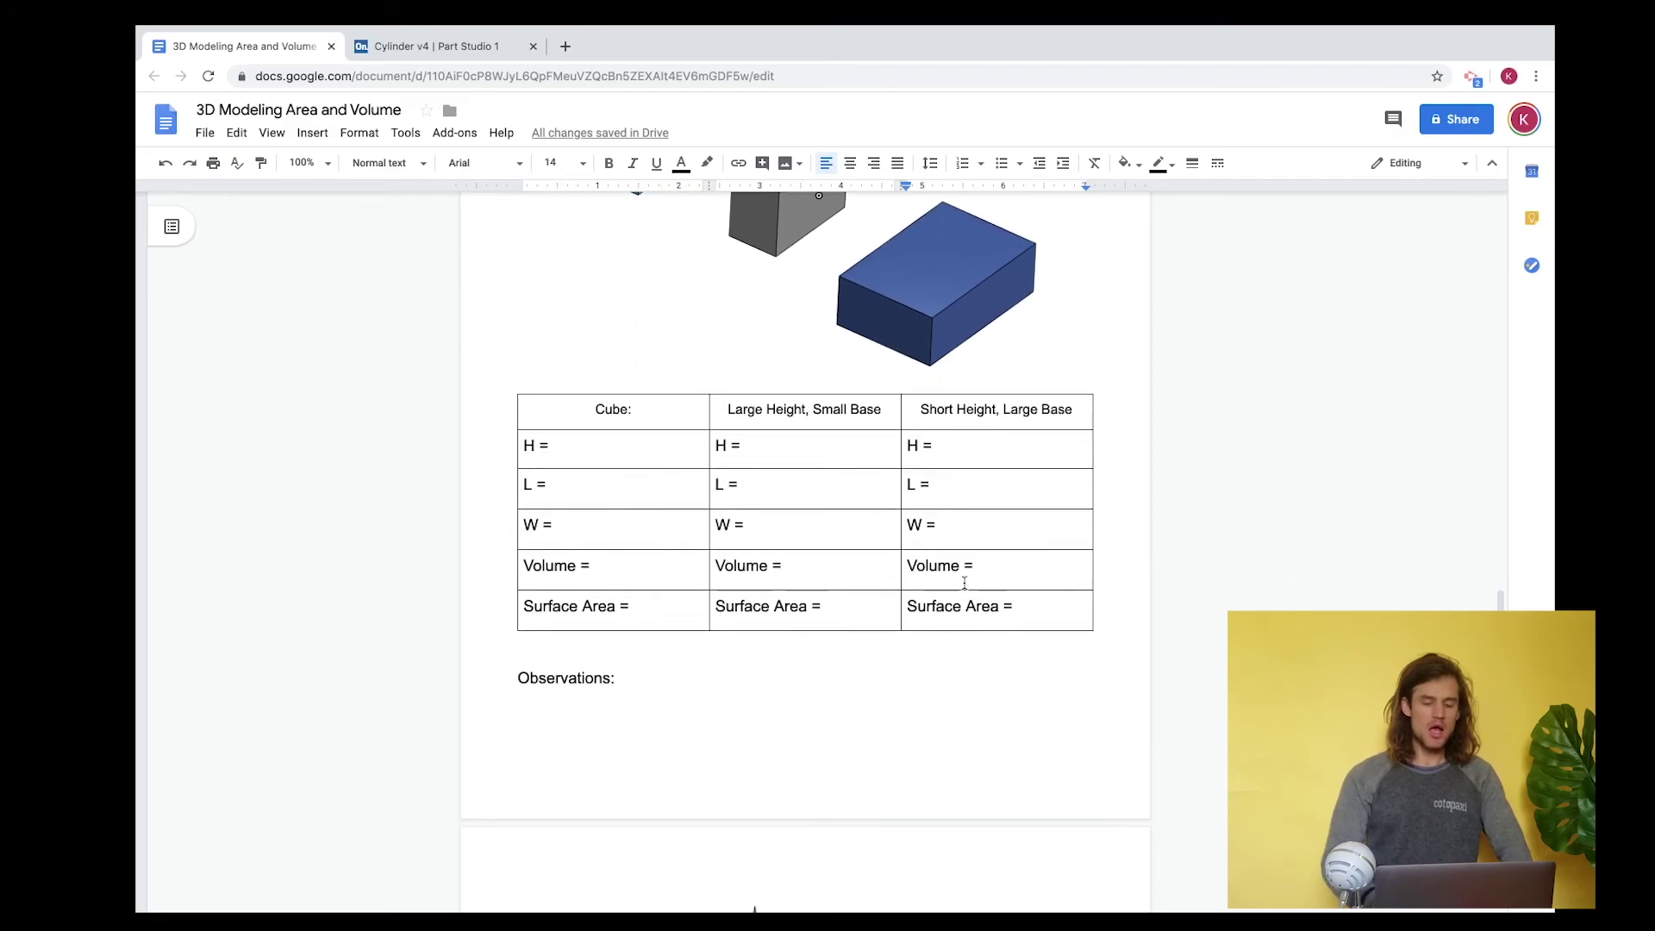
scroll(971, 542, up, 3)
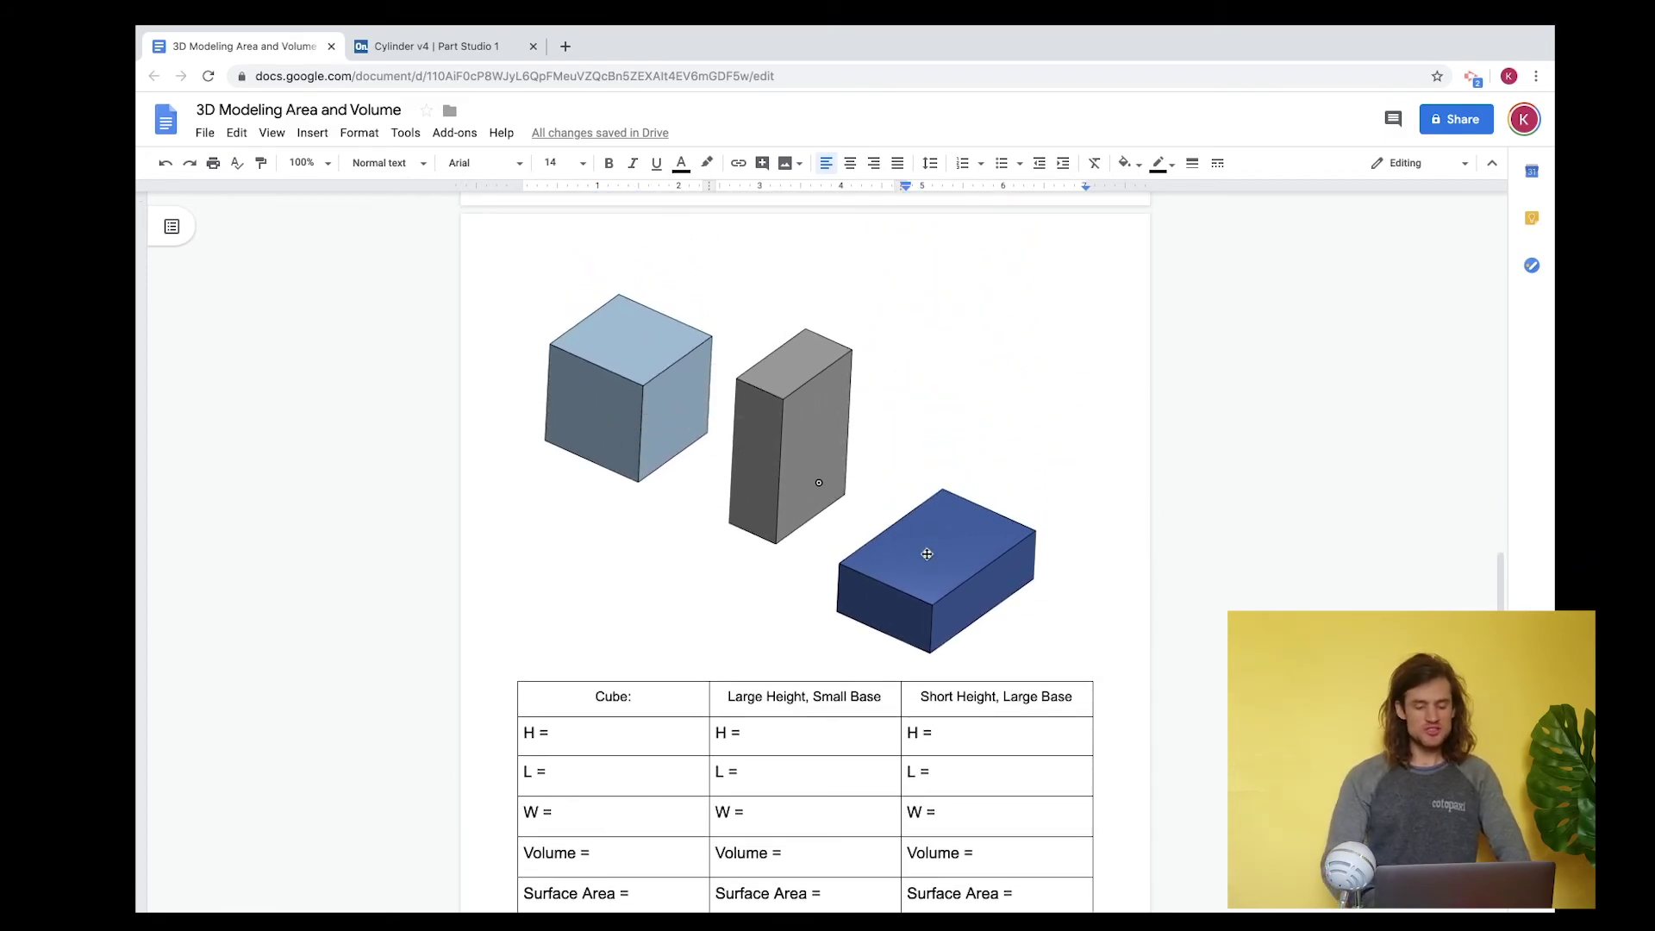
scroll(929, 559, down, 5)
scroll(929, 564, down, 4)
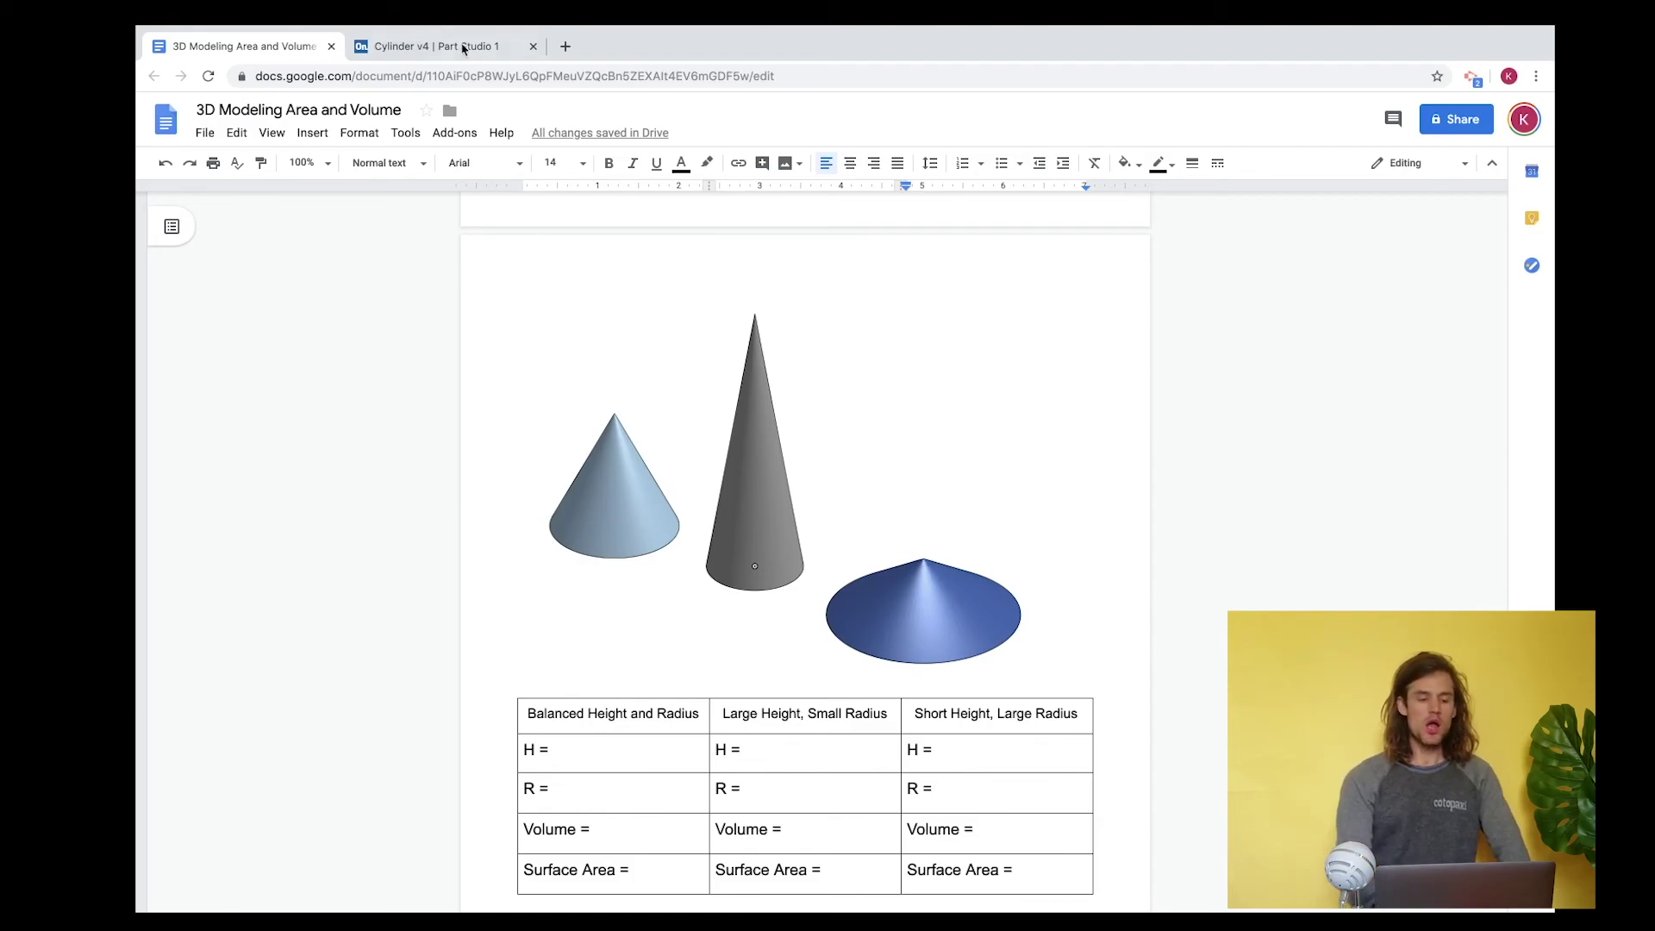
- Switch to Onshape and create a new document named "cone v4" from the documents list
click(453, 46)
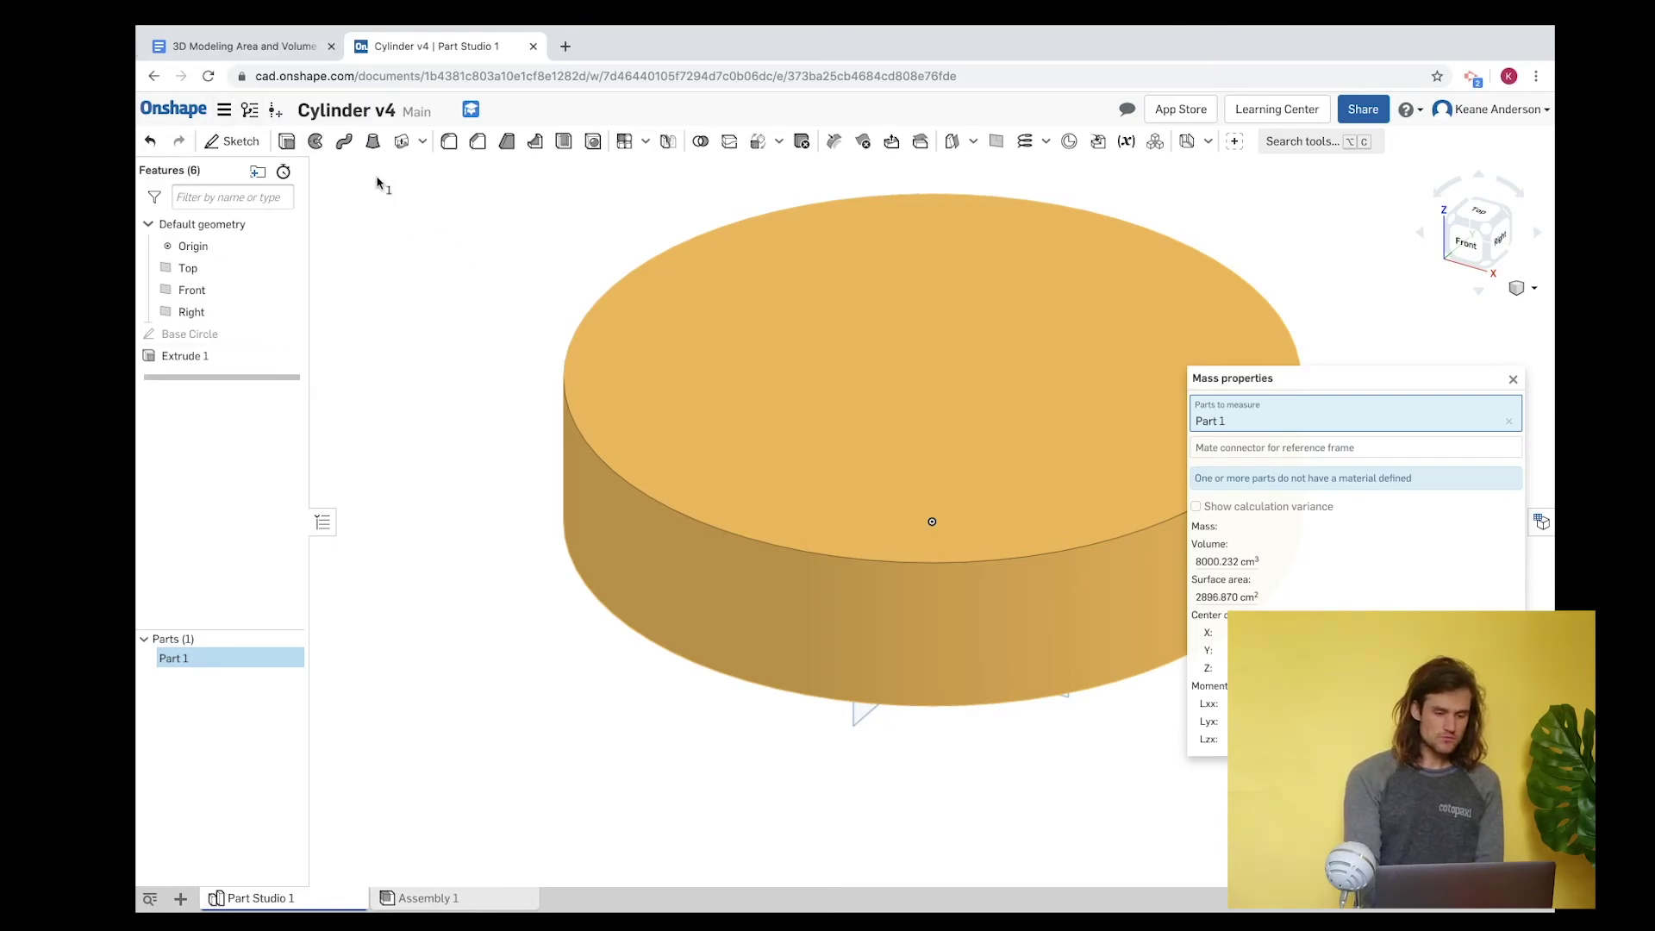
click(186, 110)
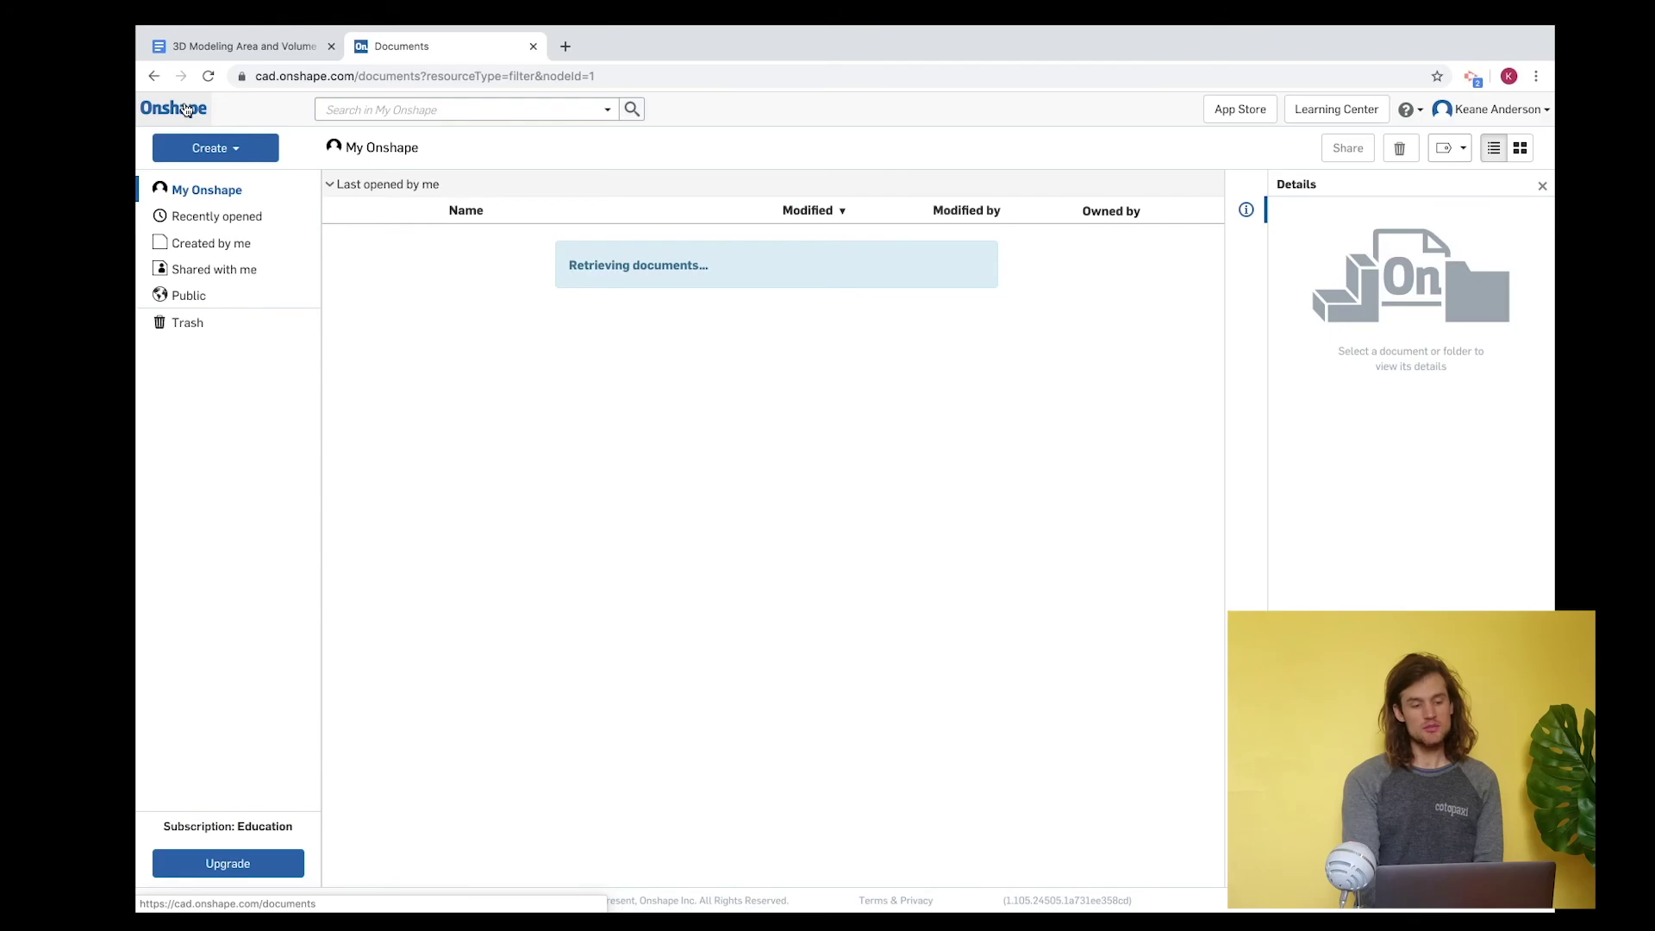
click(203, 148)
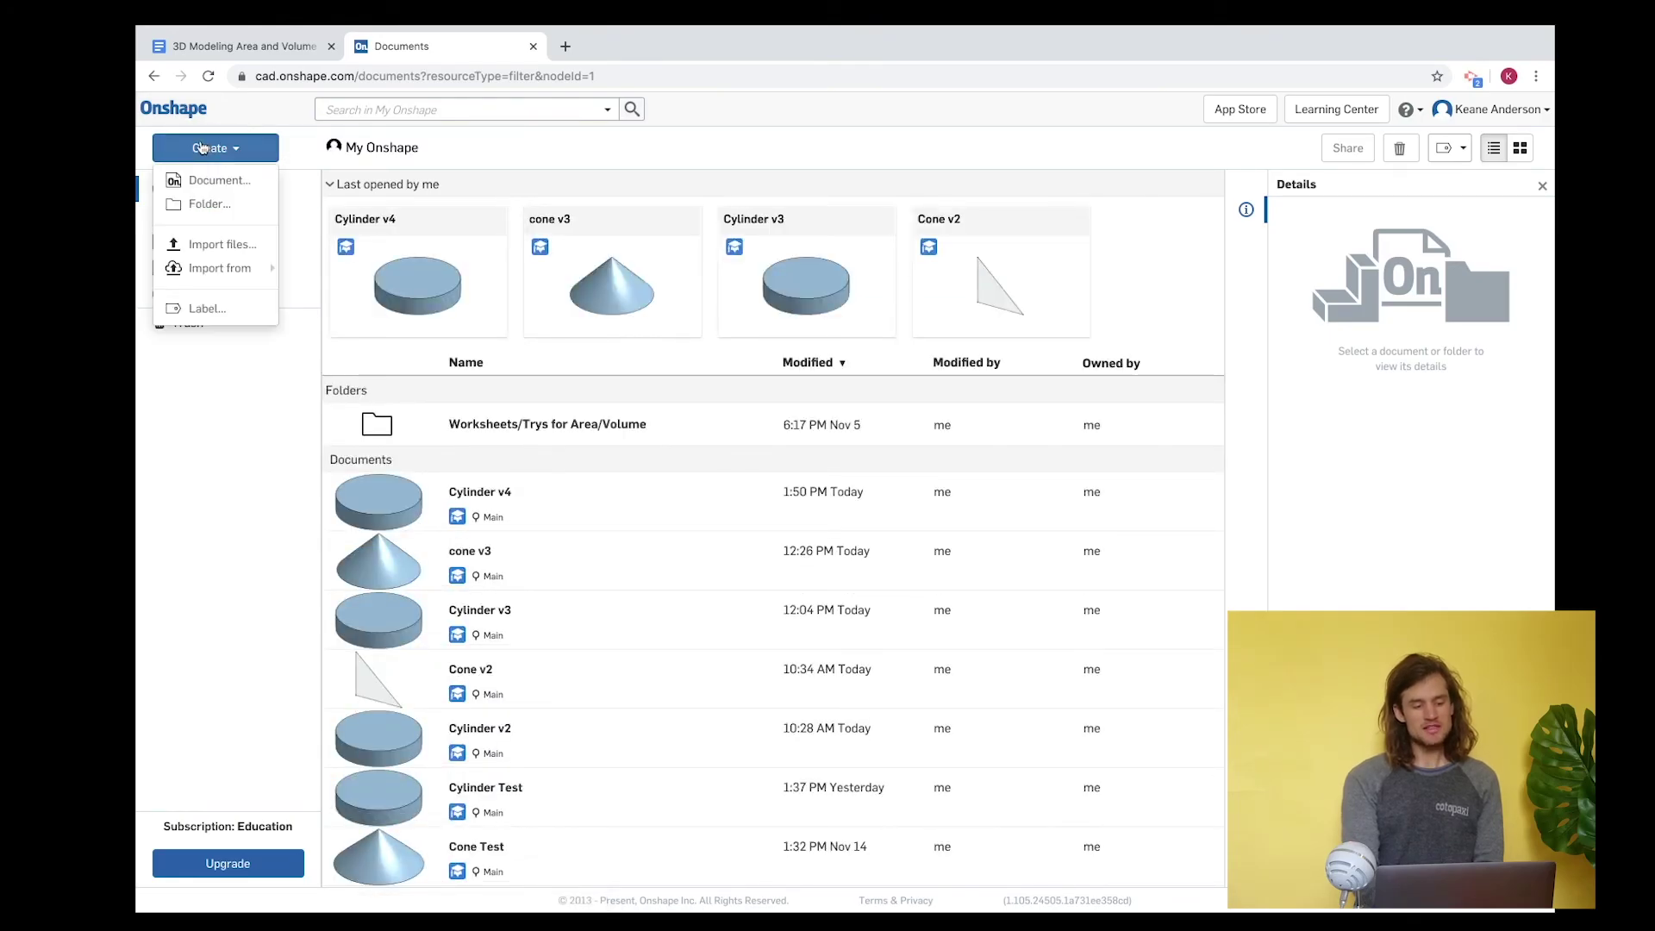
click(211, 179)
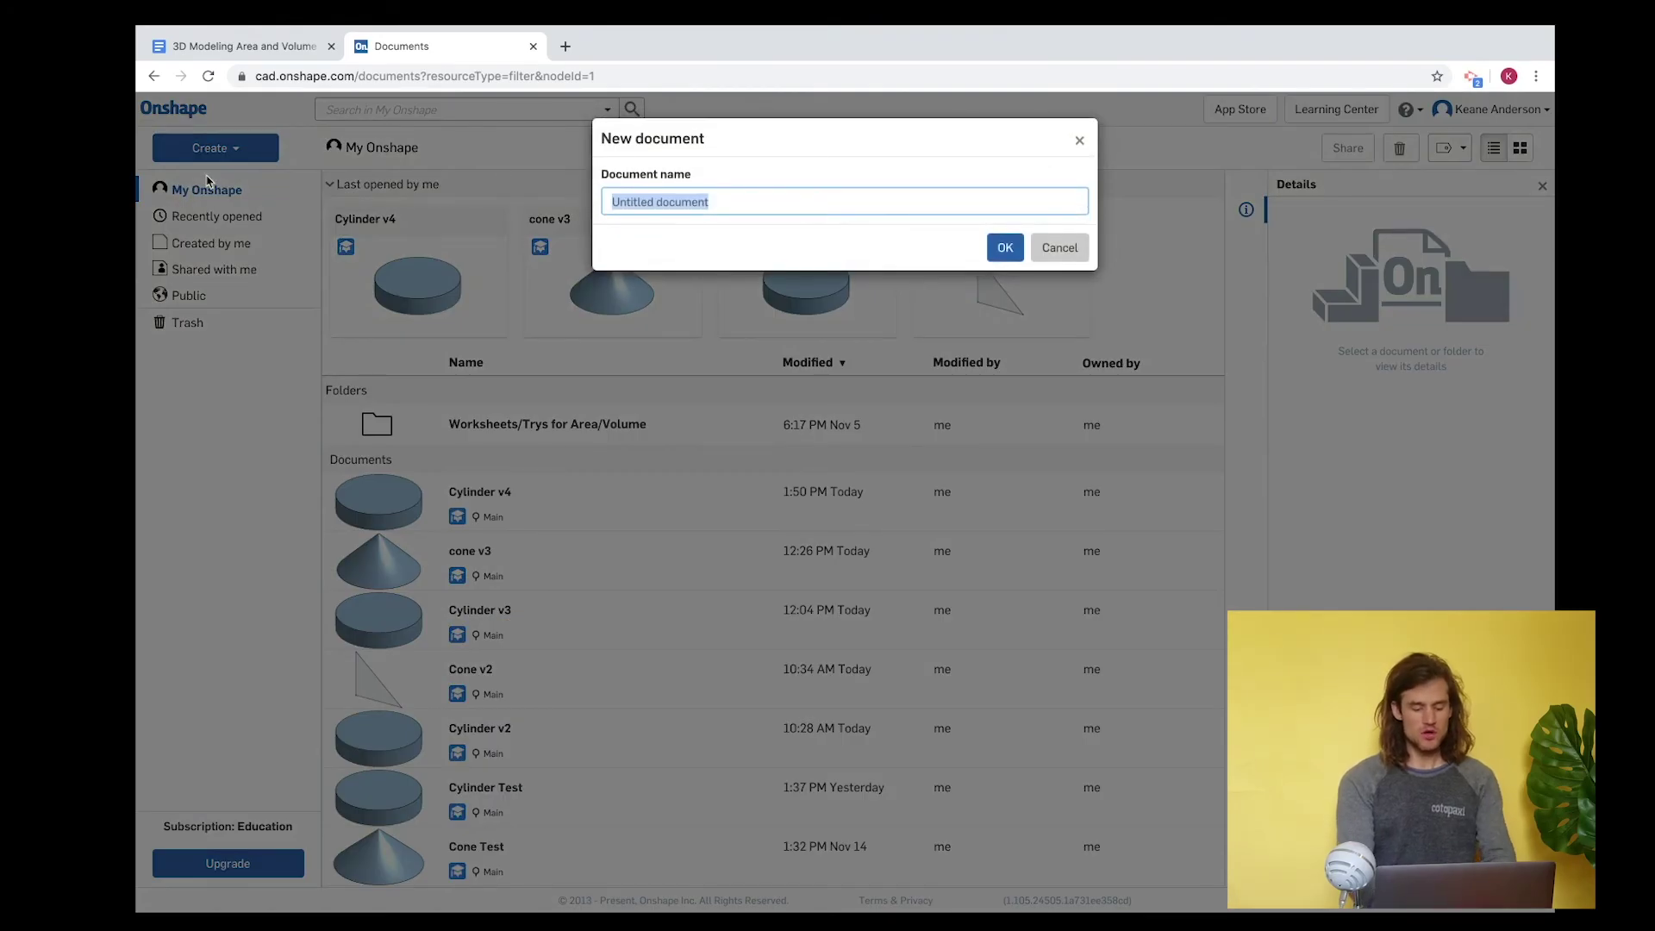
text(cone v)
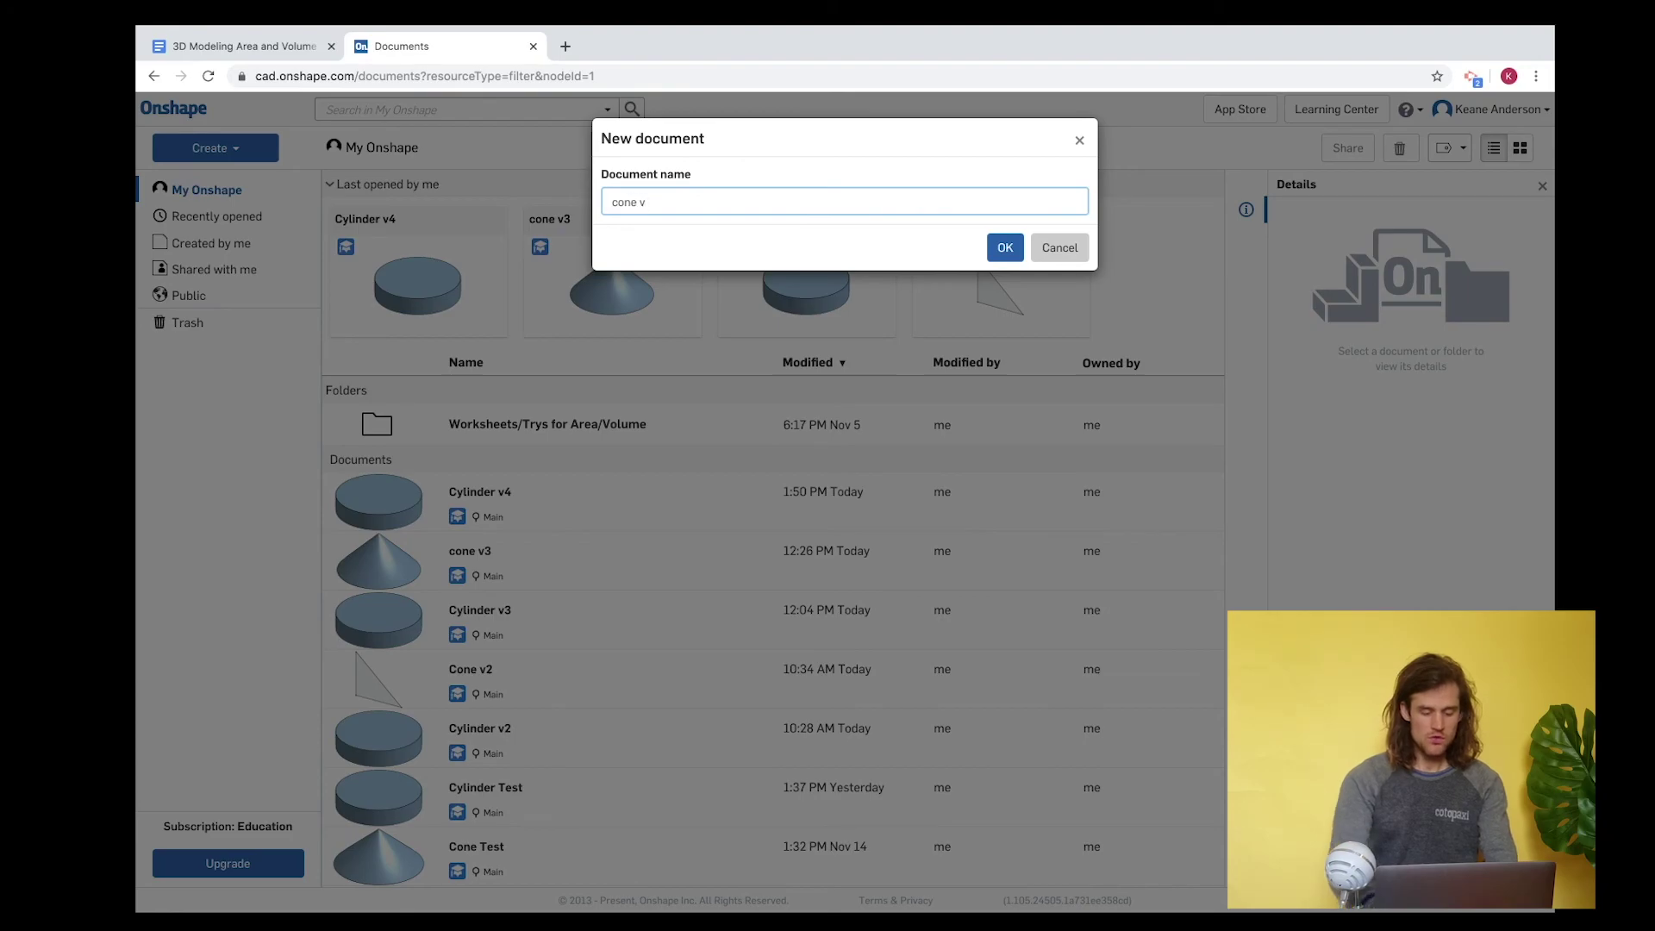
text(4)
key(Return)
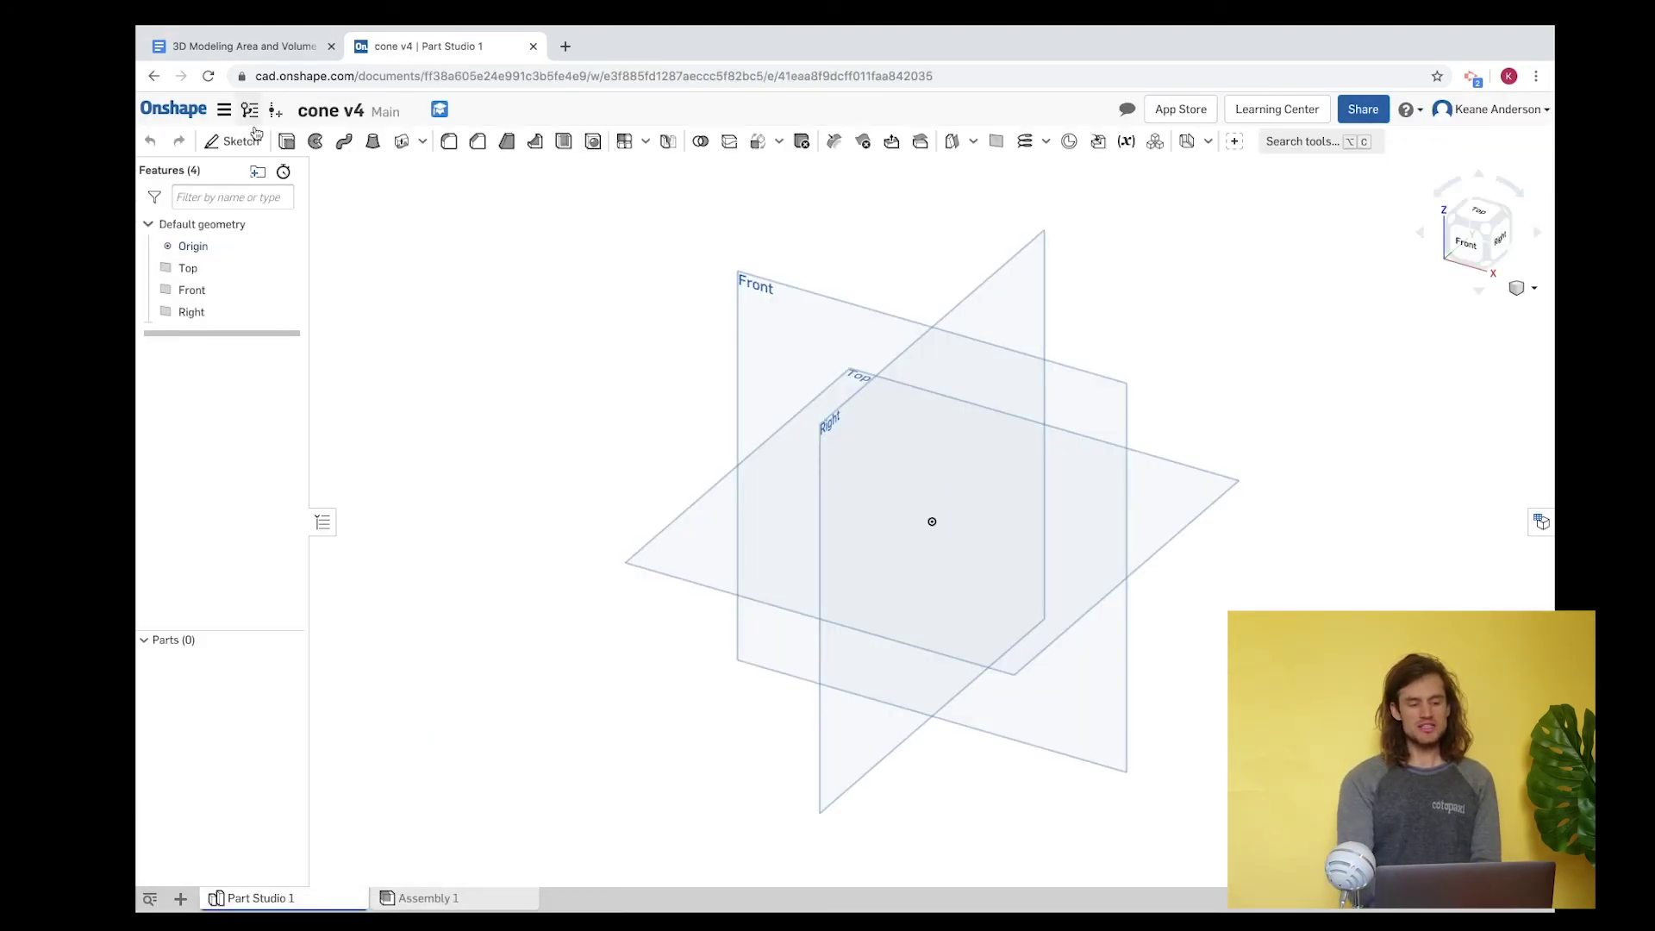
- Sketch a closed right triangle on the Front plane with its right angle at the origin, about 1.52 in tall and 1.41 in wide
click(243, 141)
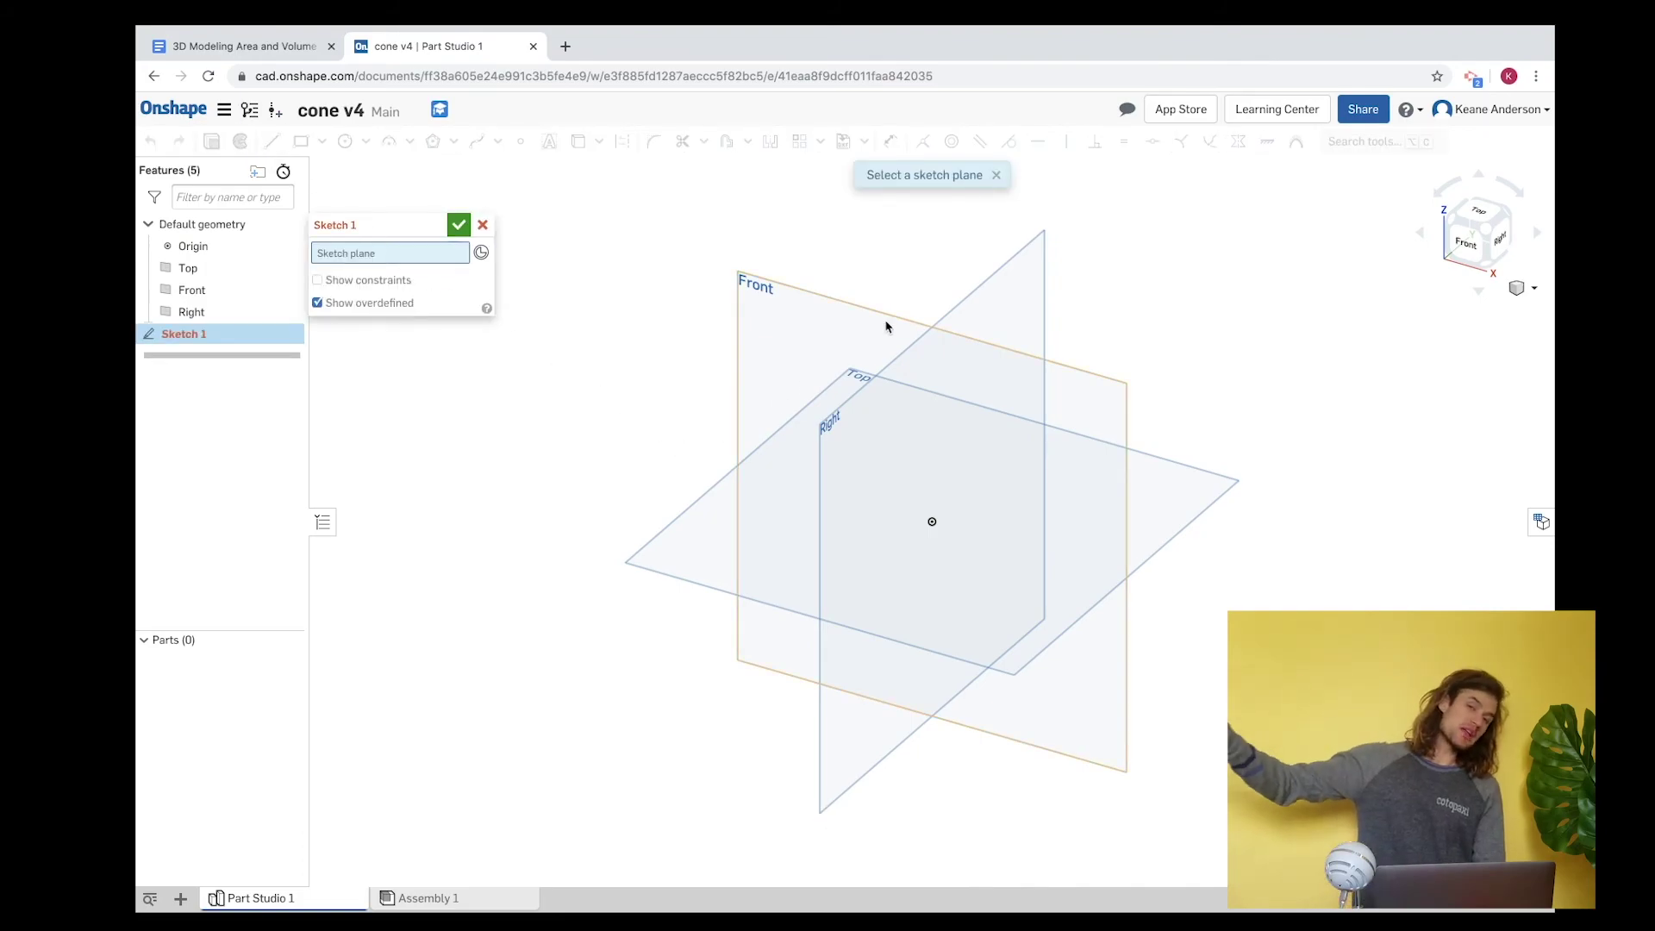
click(843, 308)
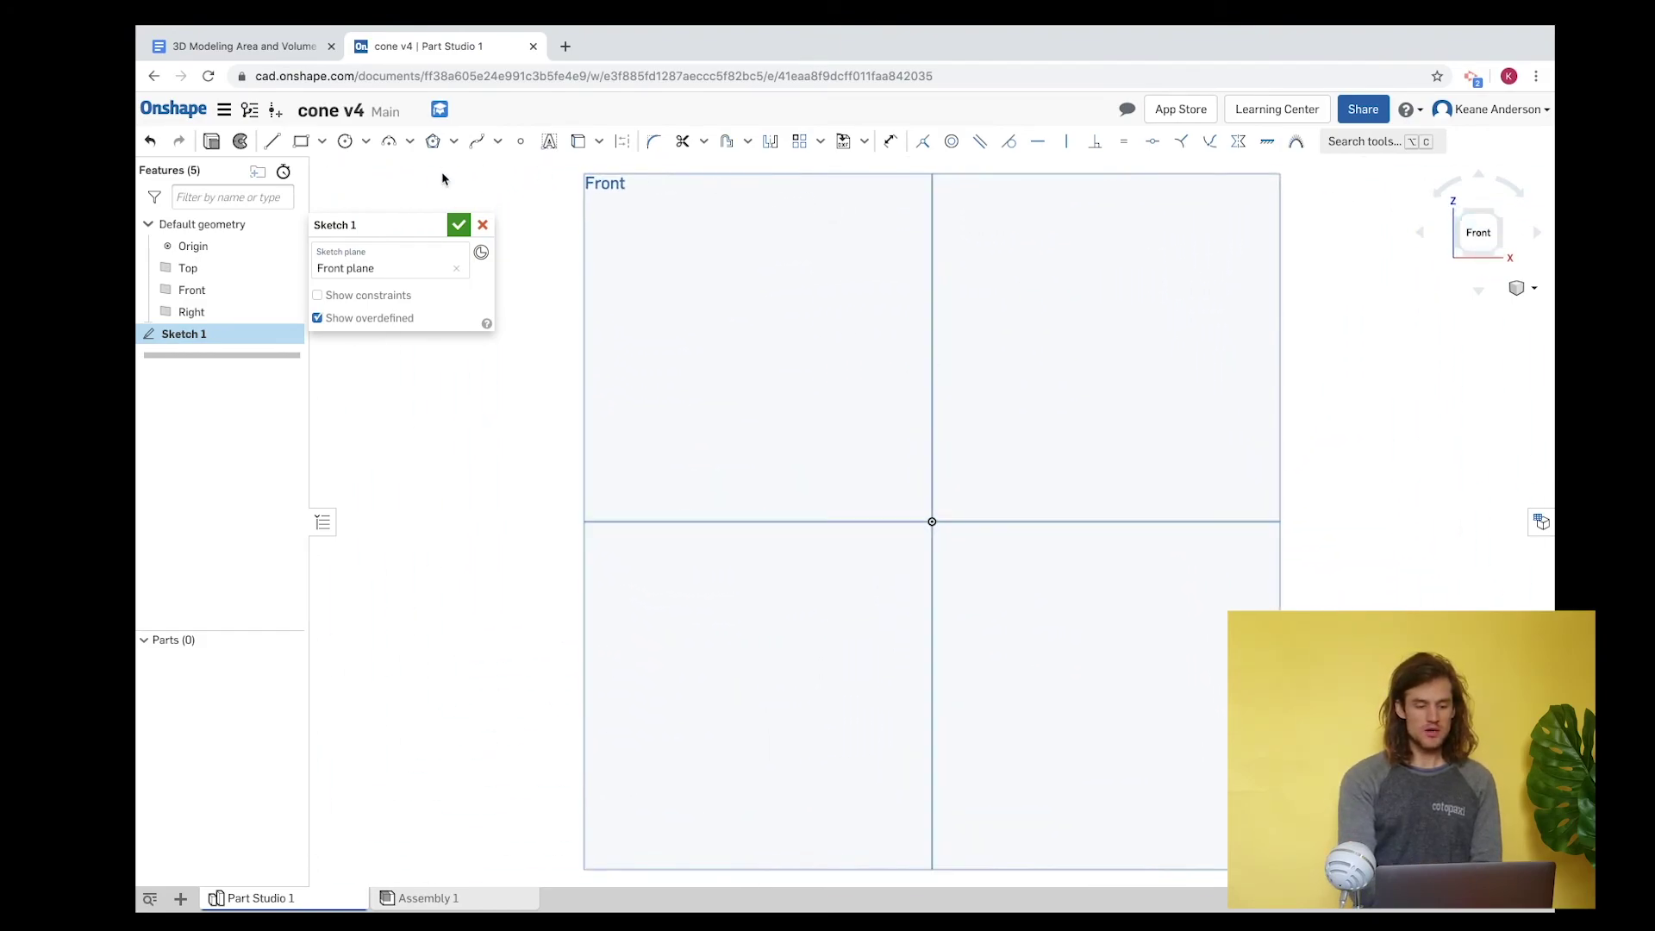
click(274, 142)
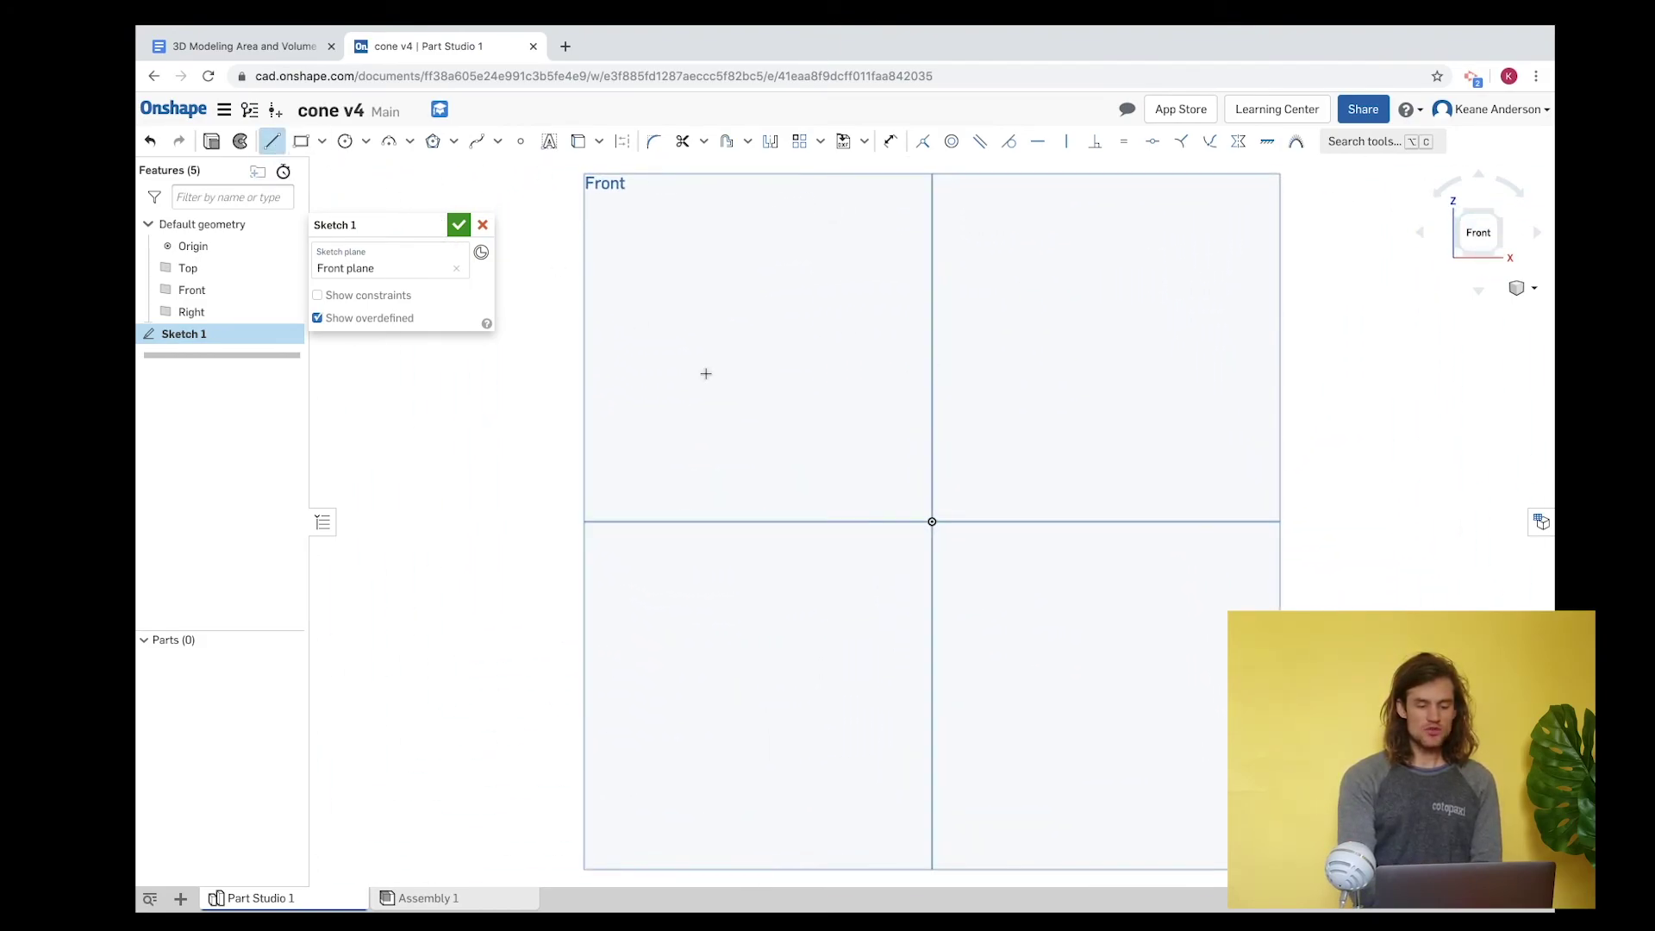
click(932, 522)
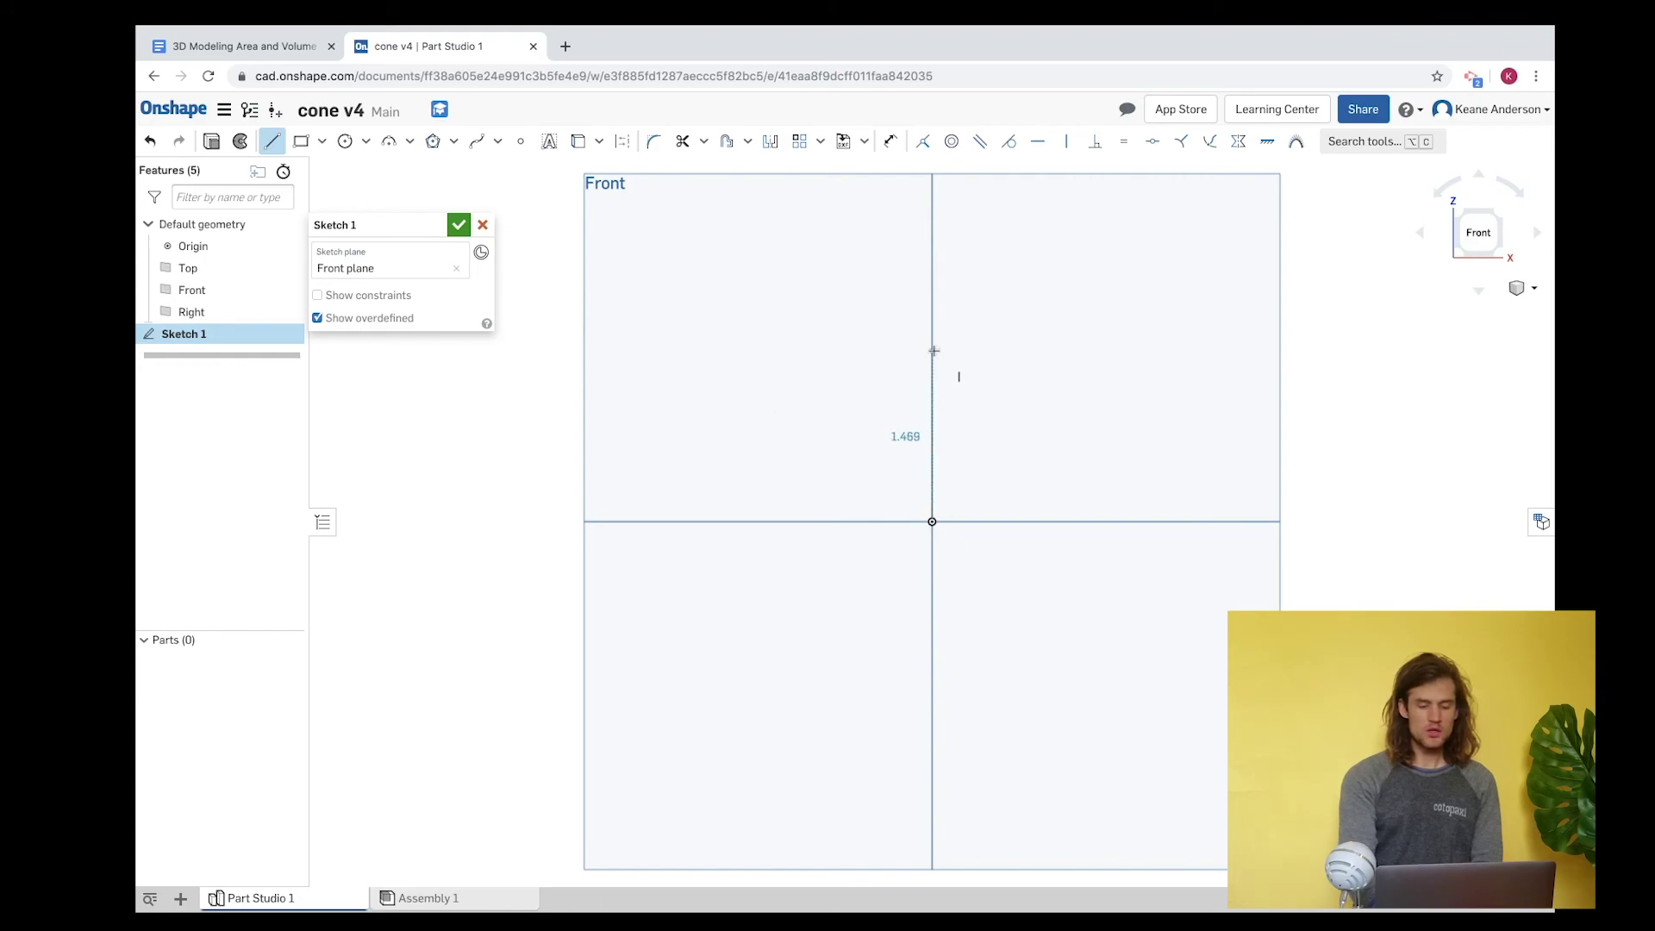
click(932, 346)
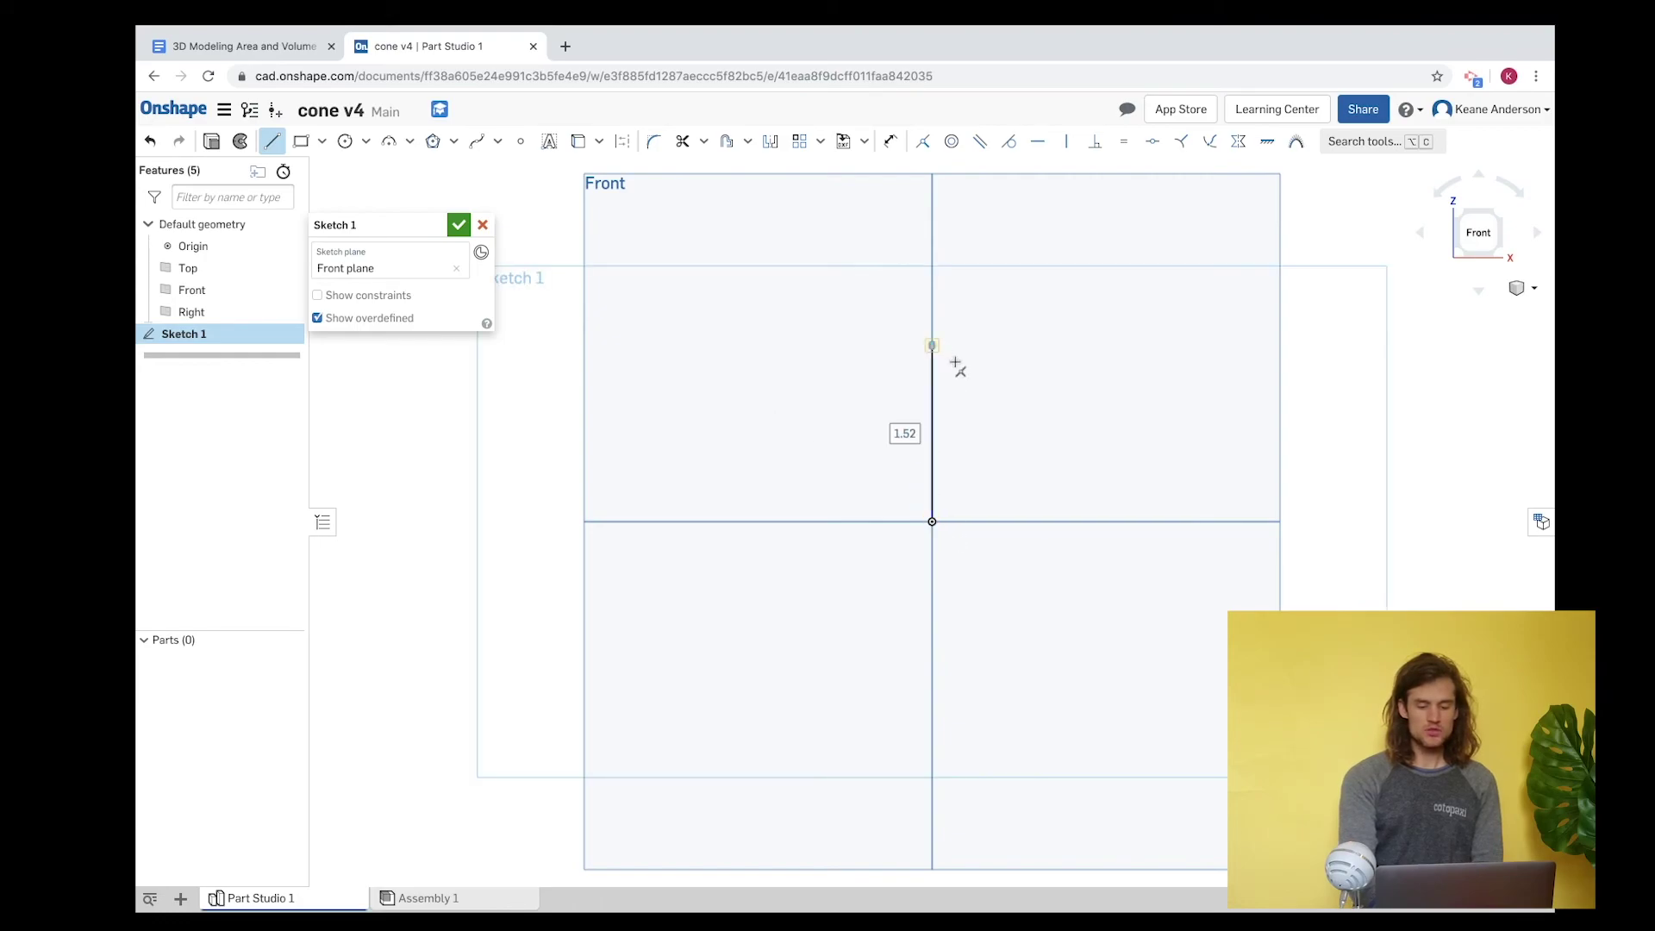
click(1096, 522)
click(932, 522)
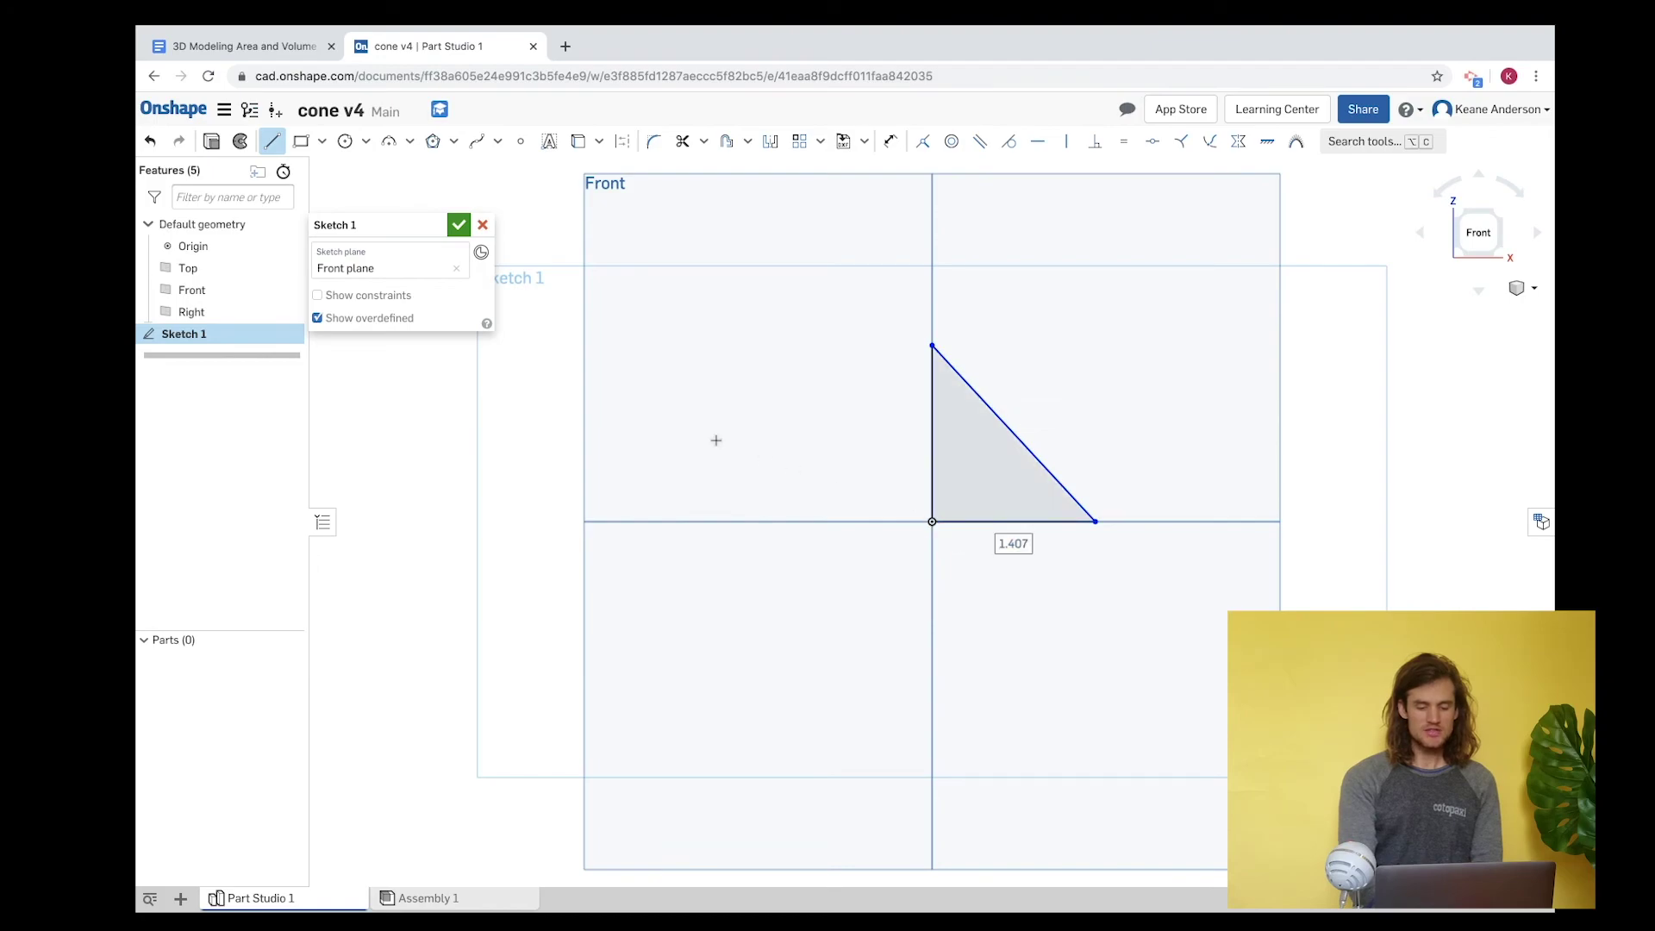
click(458, 225)
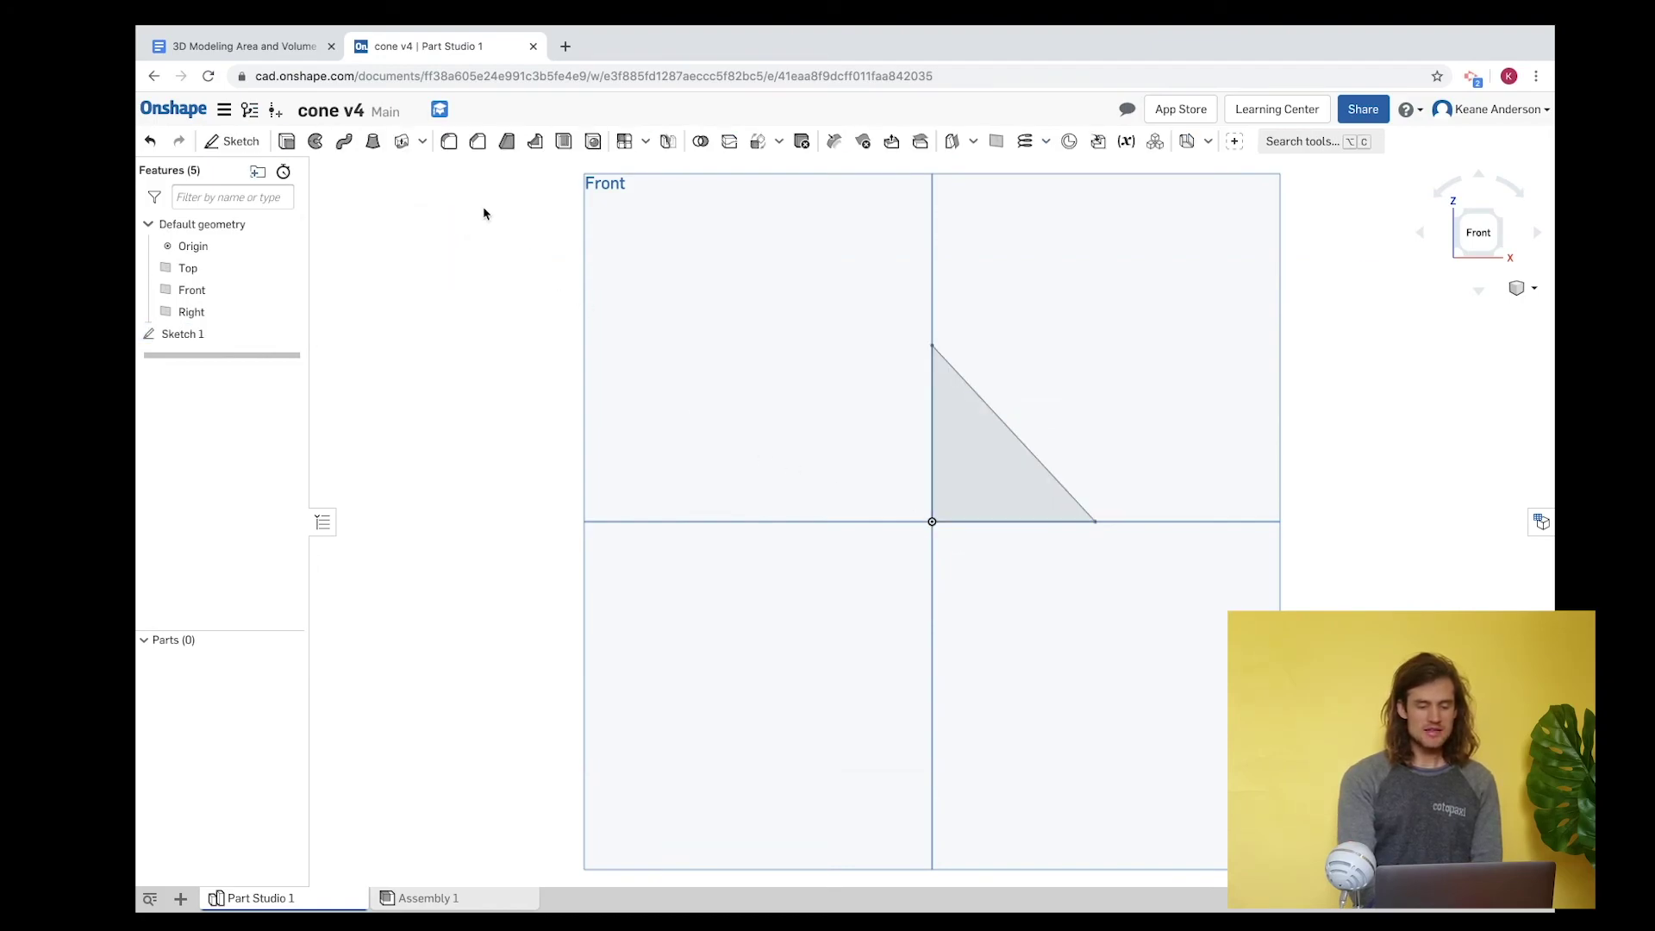
click(1501, 219)
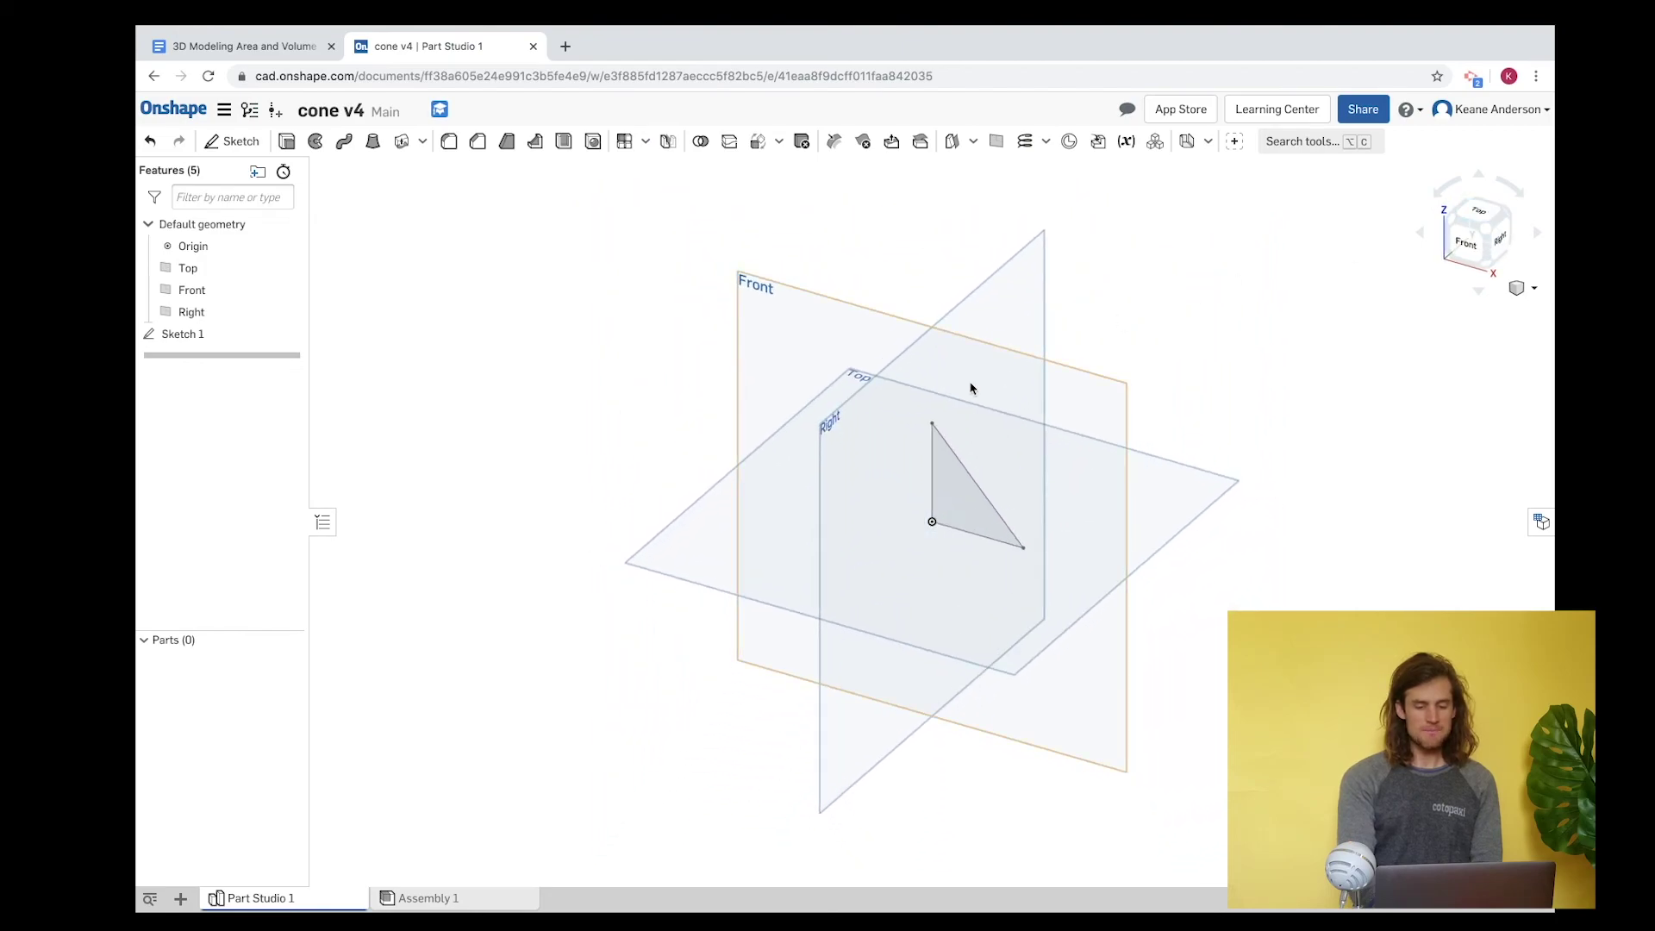
click(287, 142)
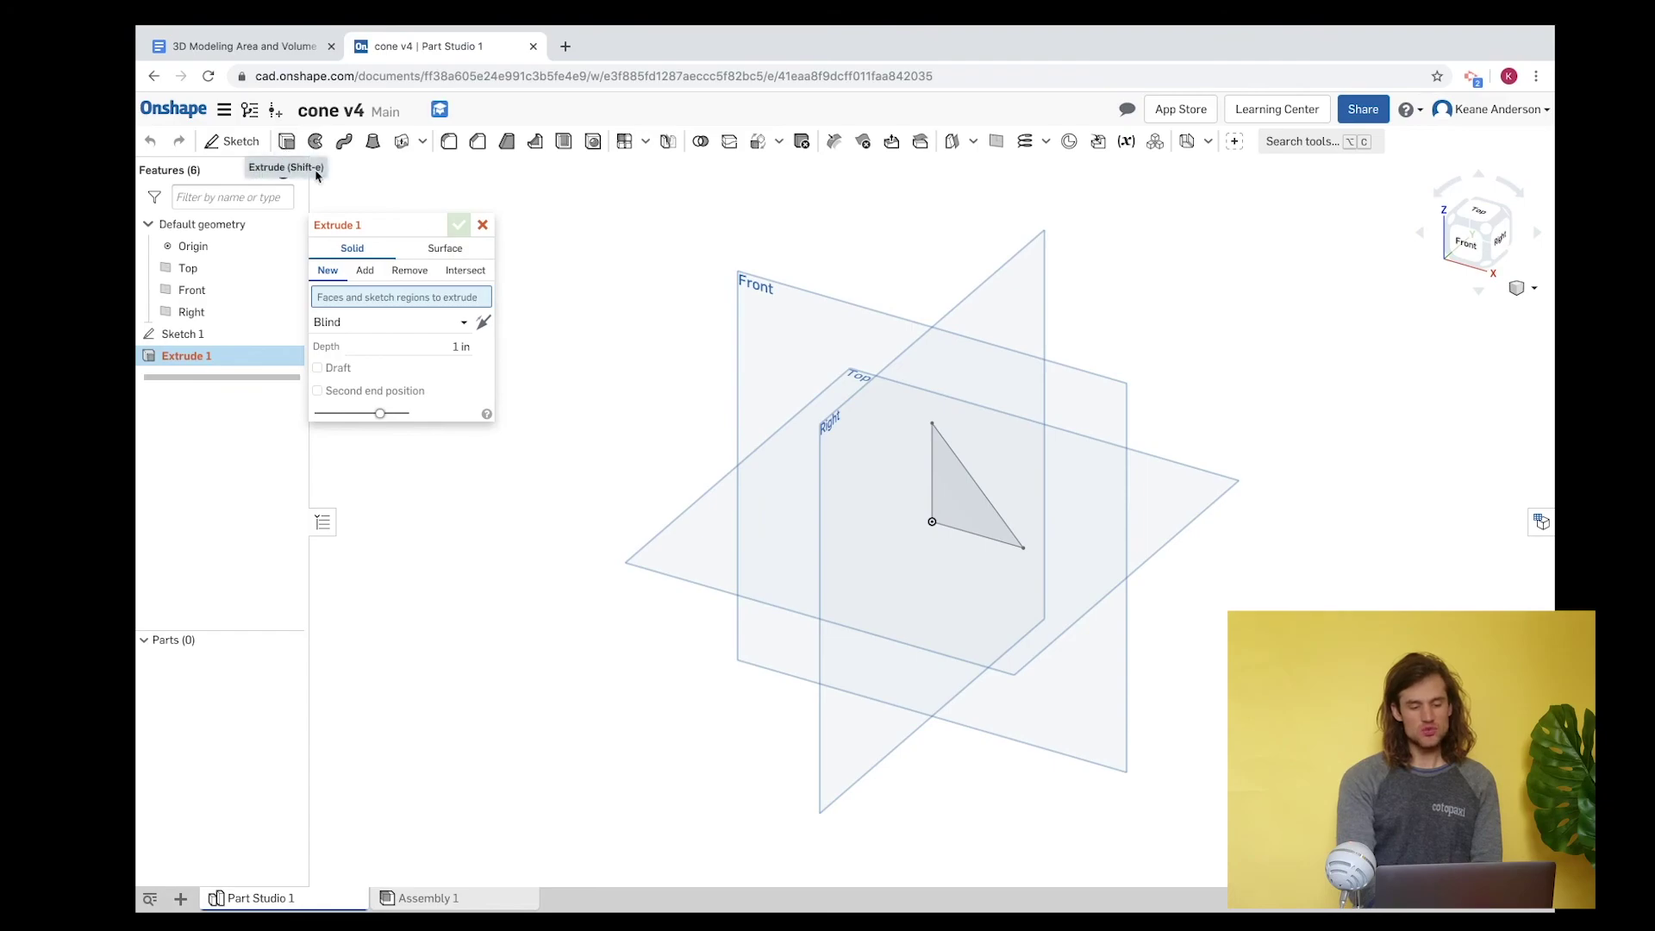
click(961, 495)
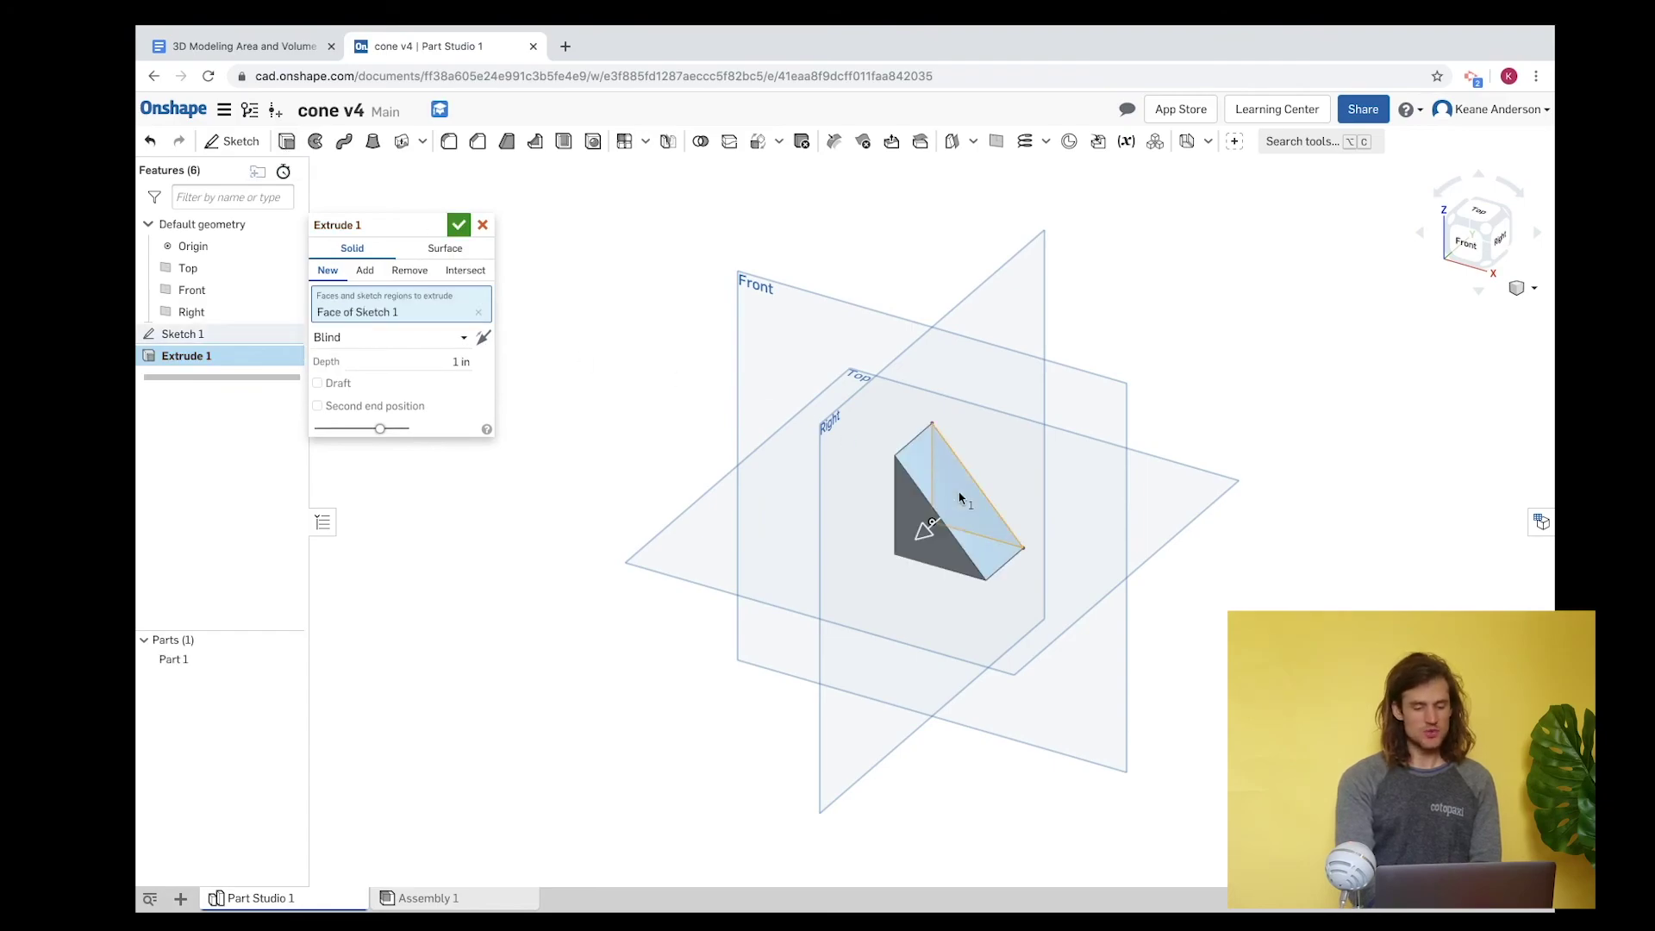
mouse_move(924, 541)
mouse_down()
mouse_move(862, 586)
mouse_move(910, 544)
mouse_up()
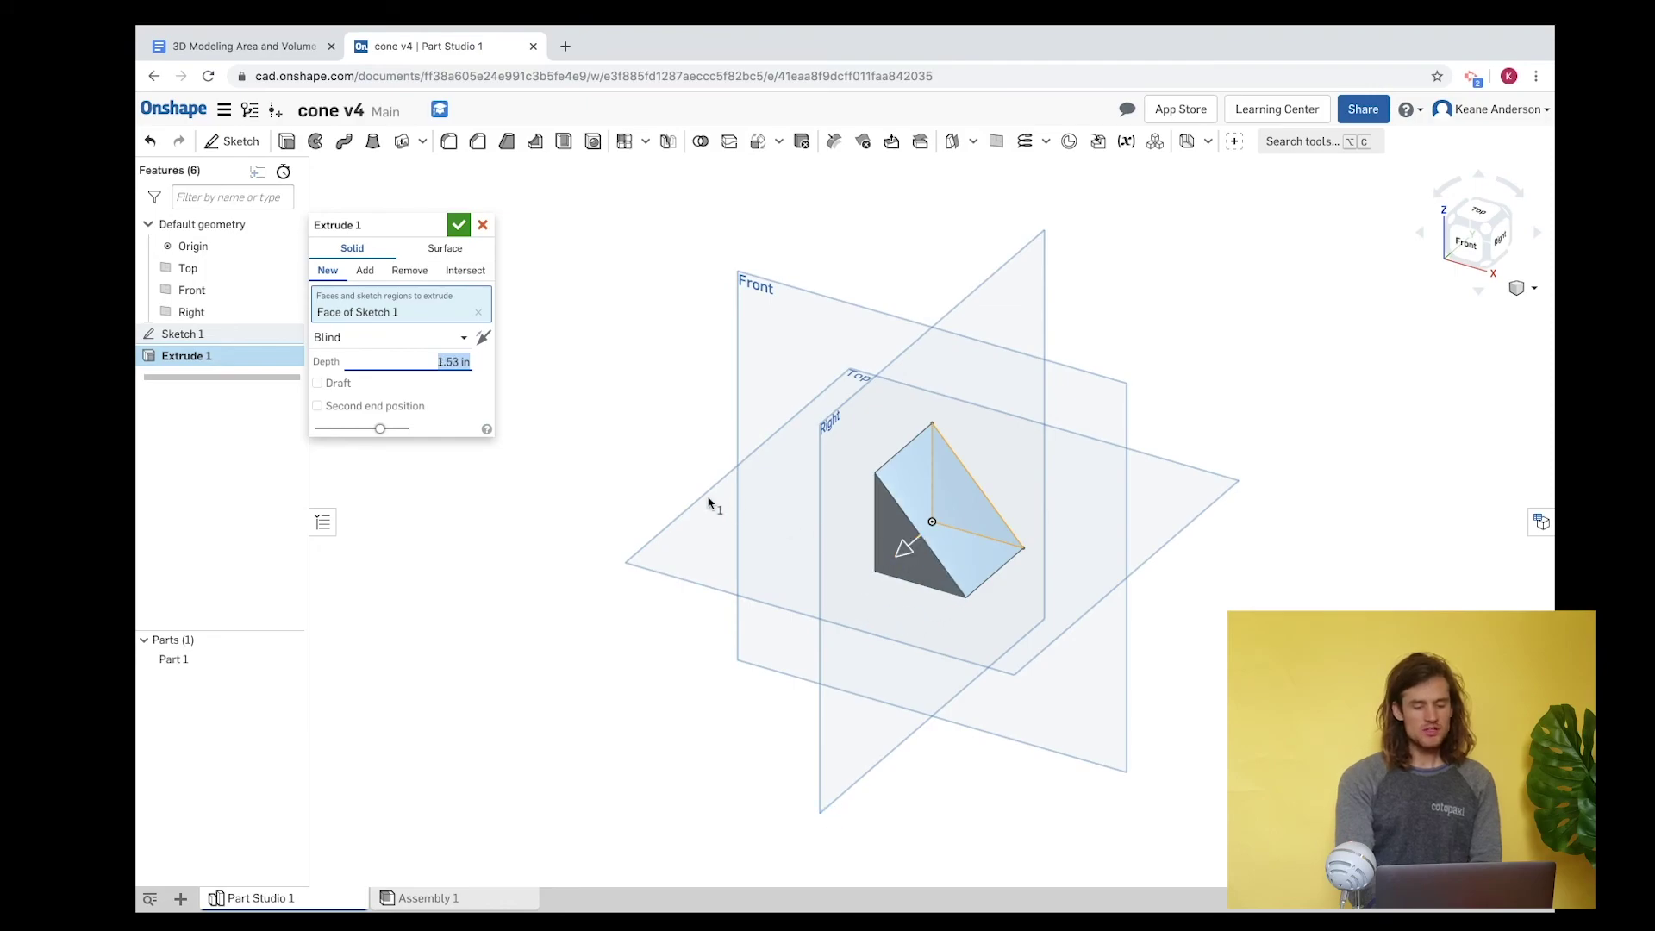
click(483, 224)
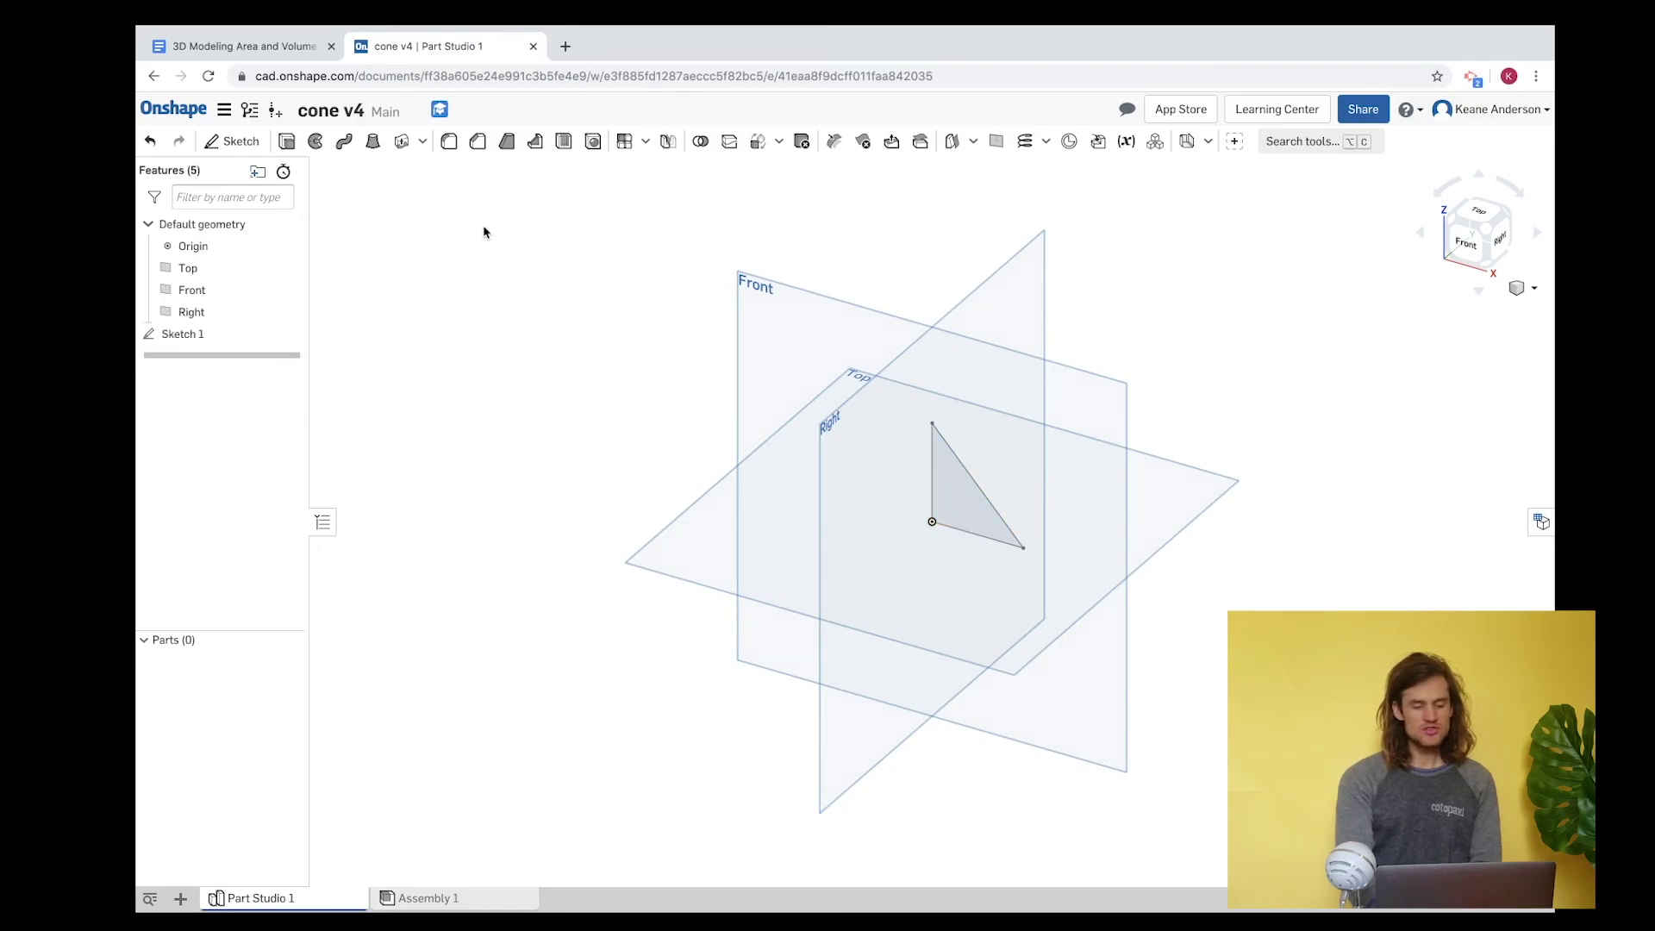
- Set up a full solid Revolve of the triangle's face about its vertical edge
click(316, 143)
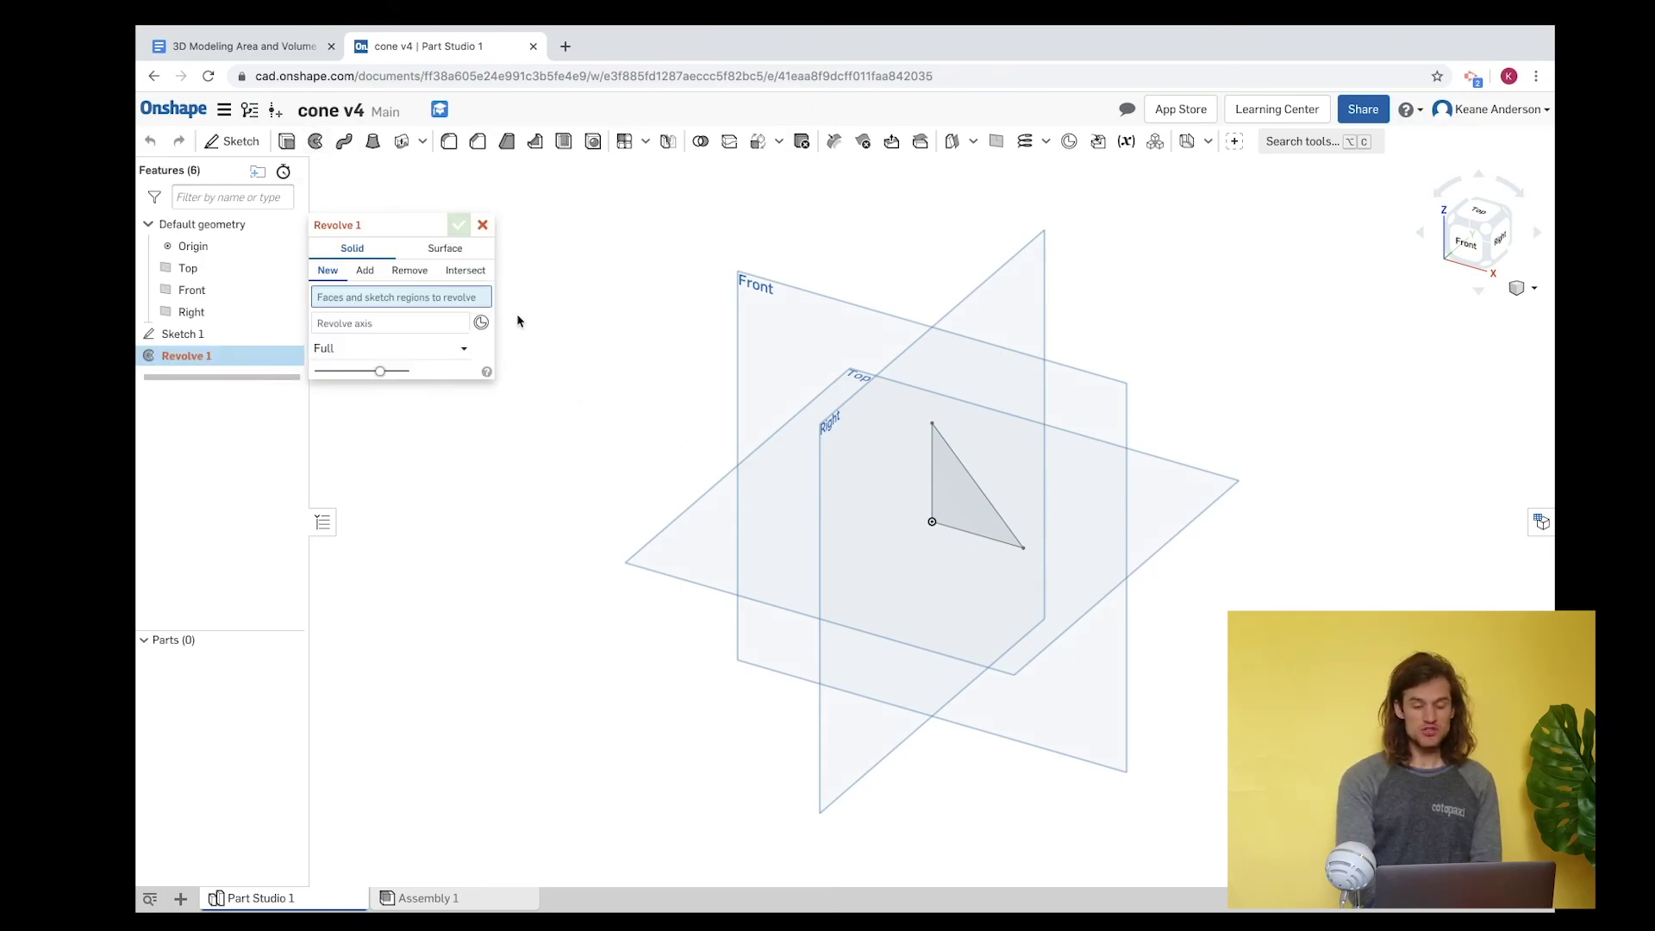
click(963, 491)
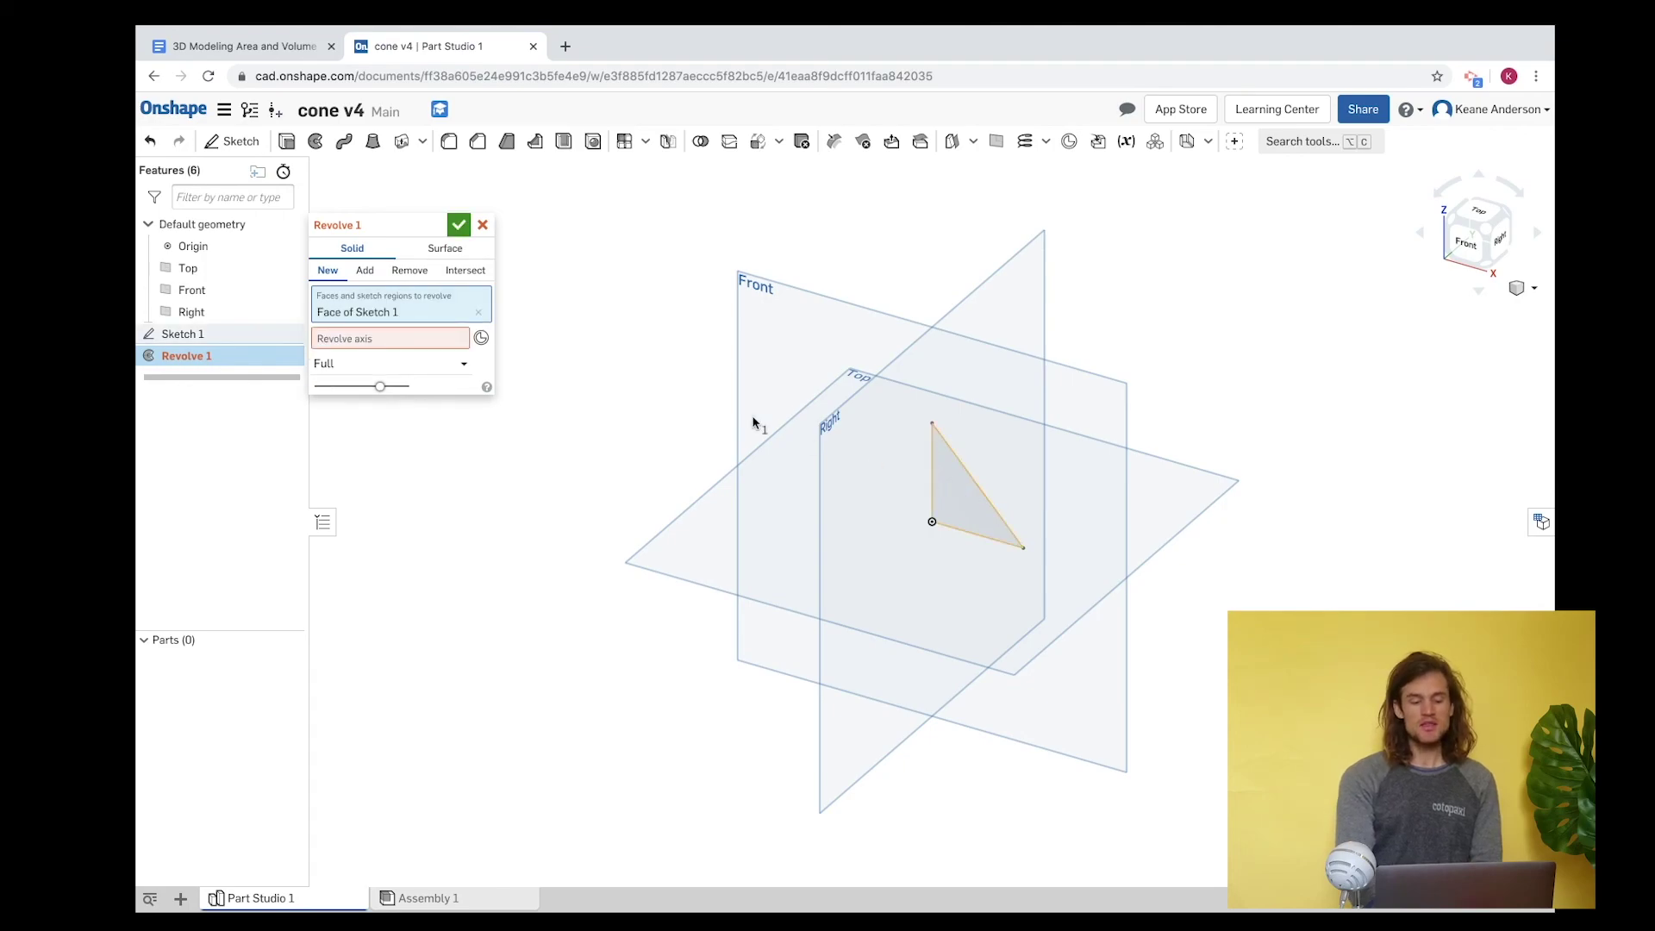
click(450, 343)
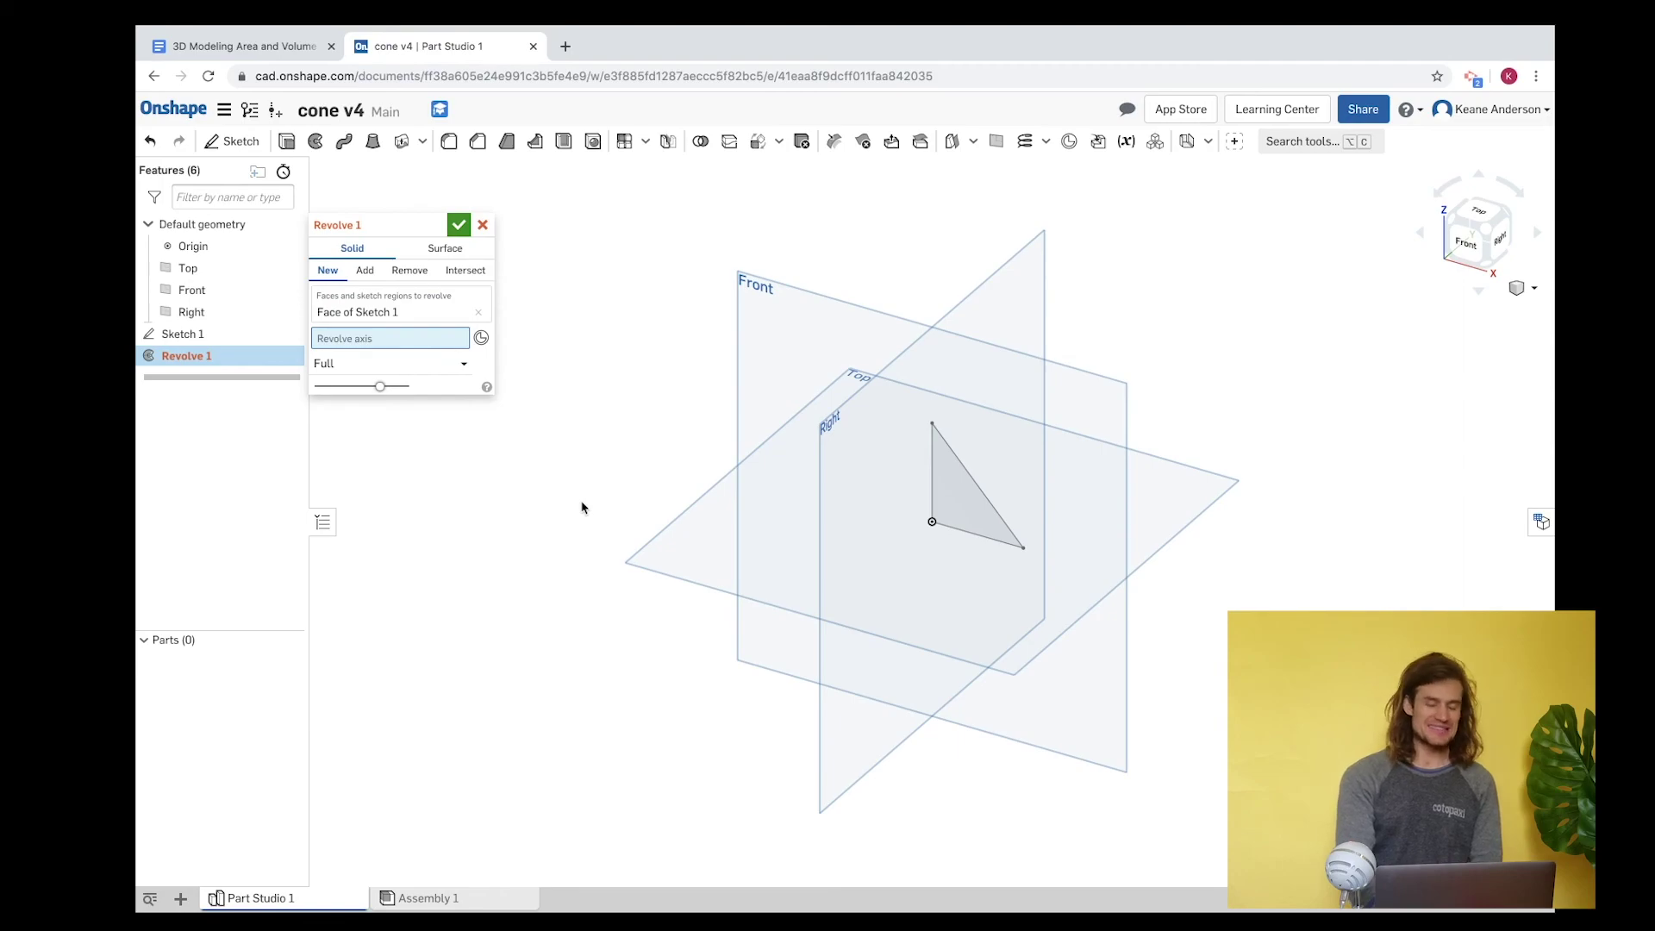
click(933, 469)
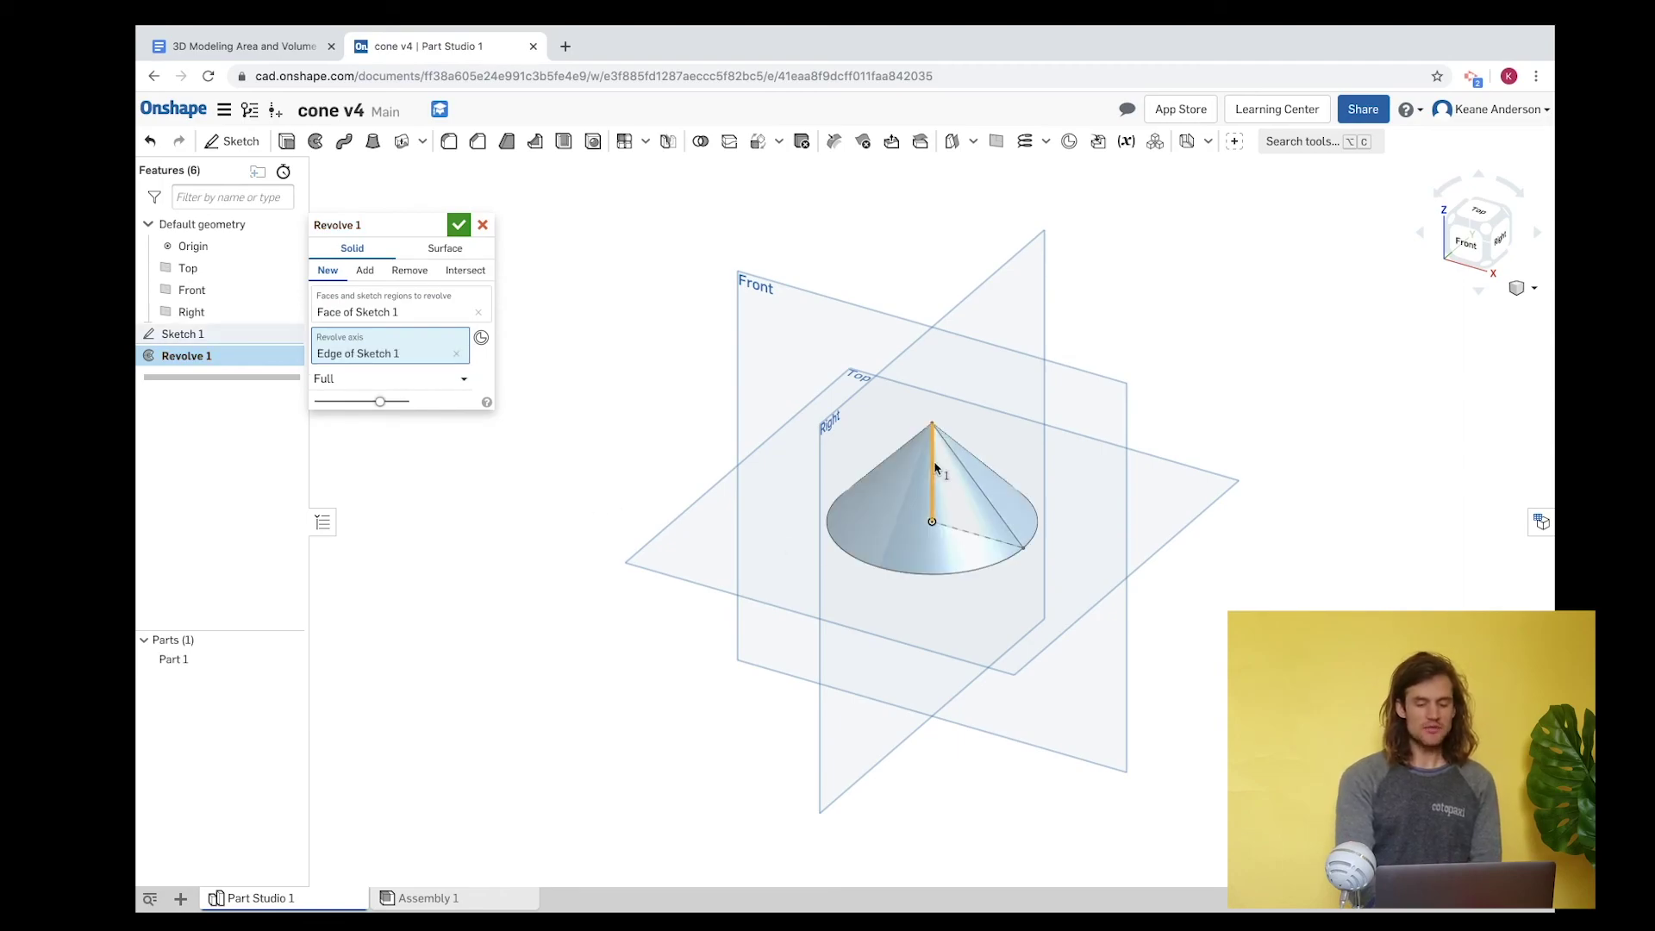
- Try the triangle's base edge and its sloped edge as alternative revolve axes
click(955, 535)
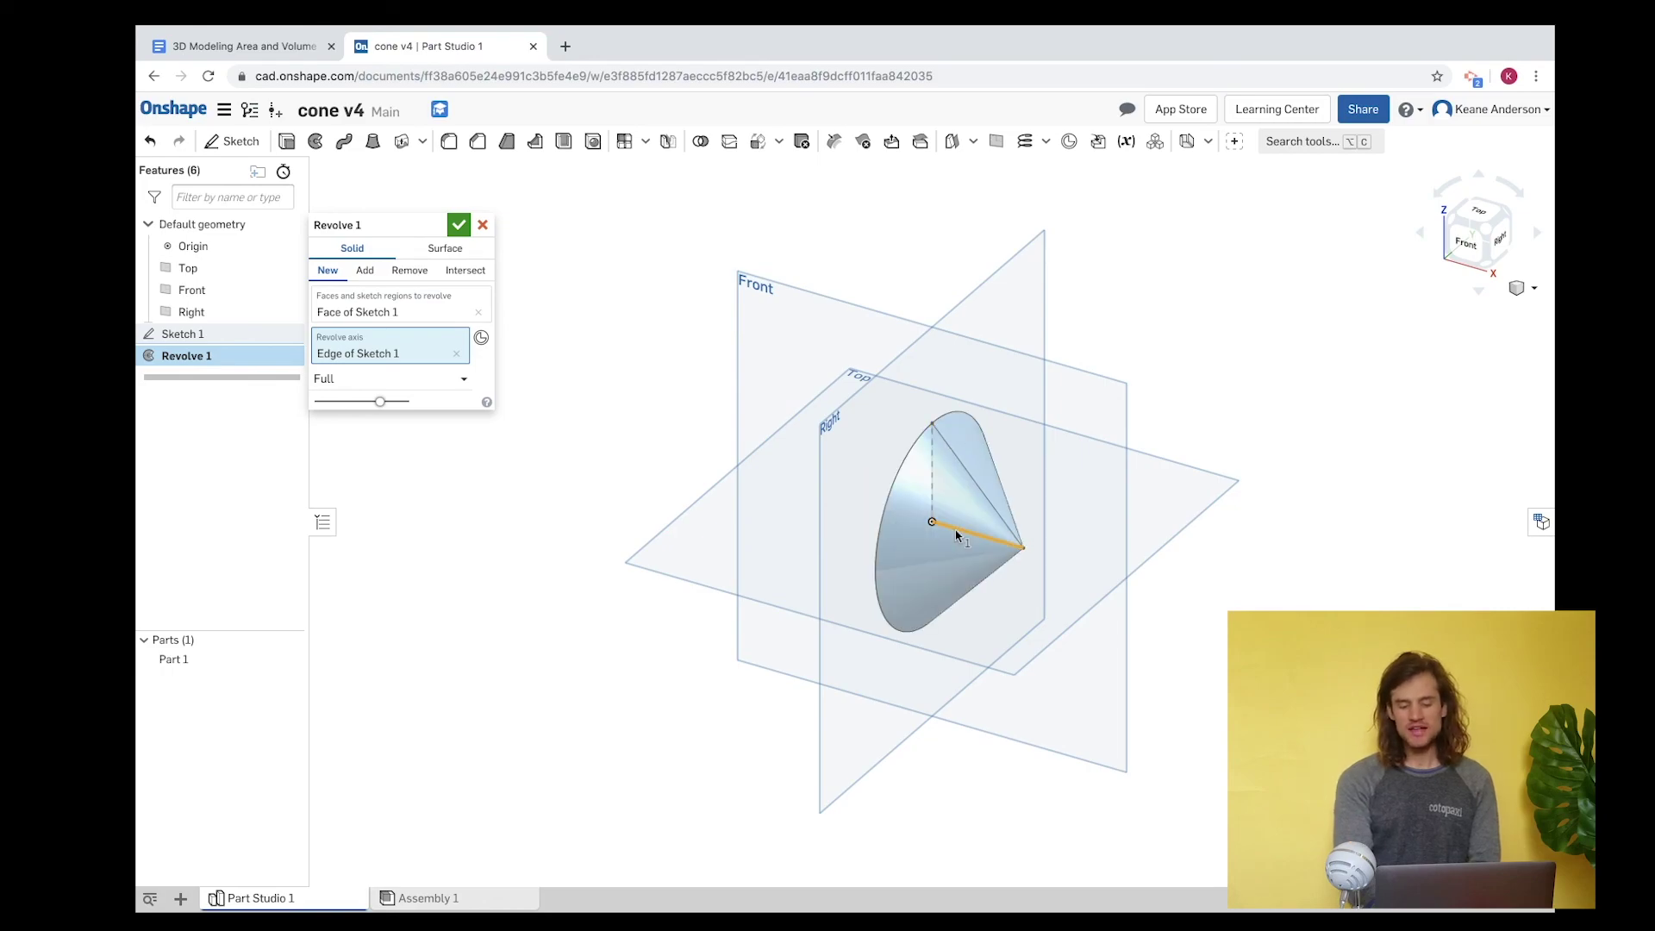
click(972, 482)
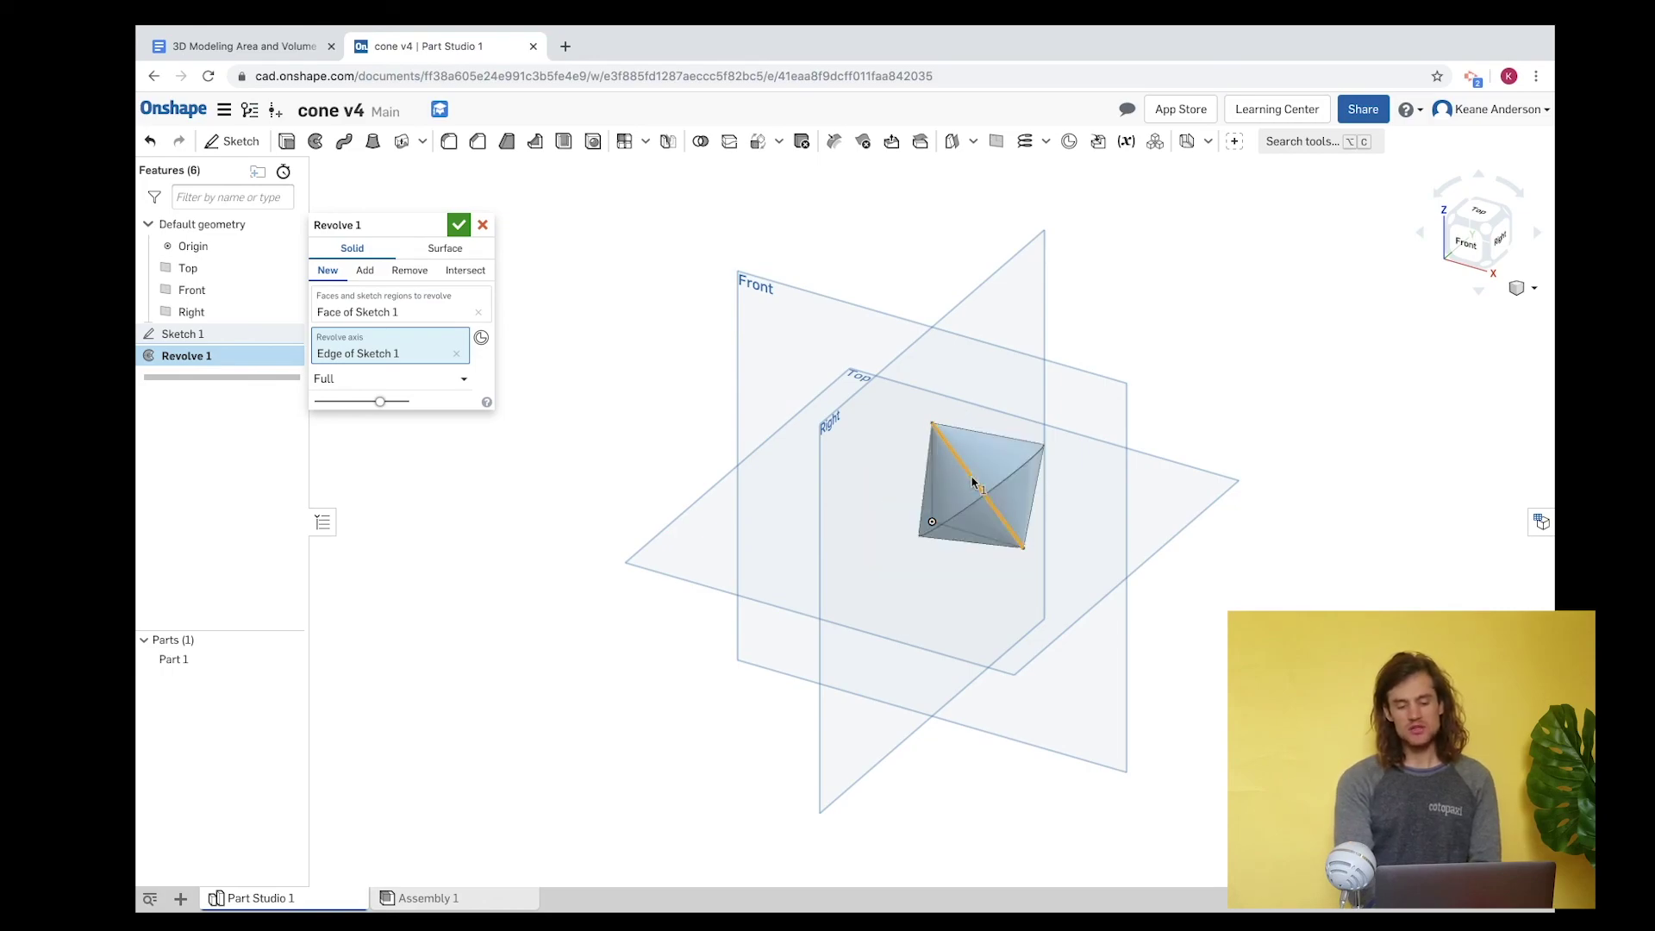
click(933, 472)
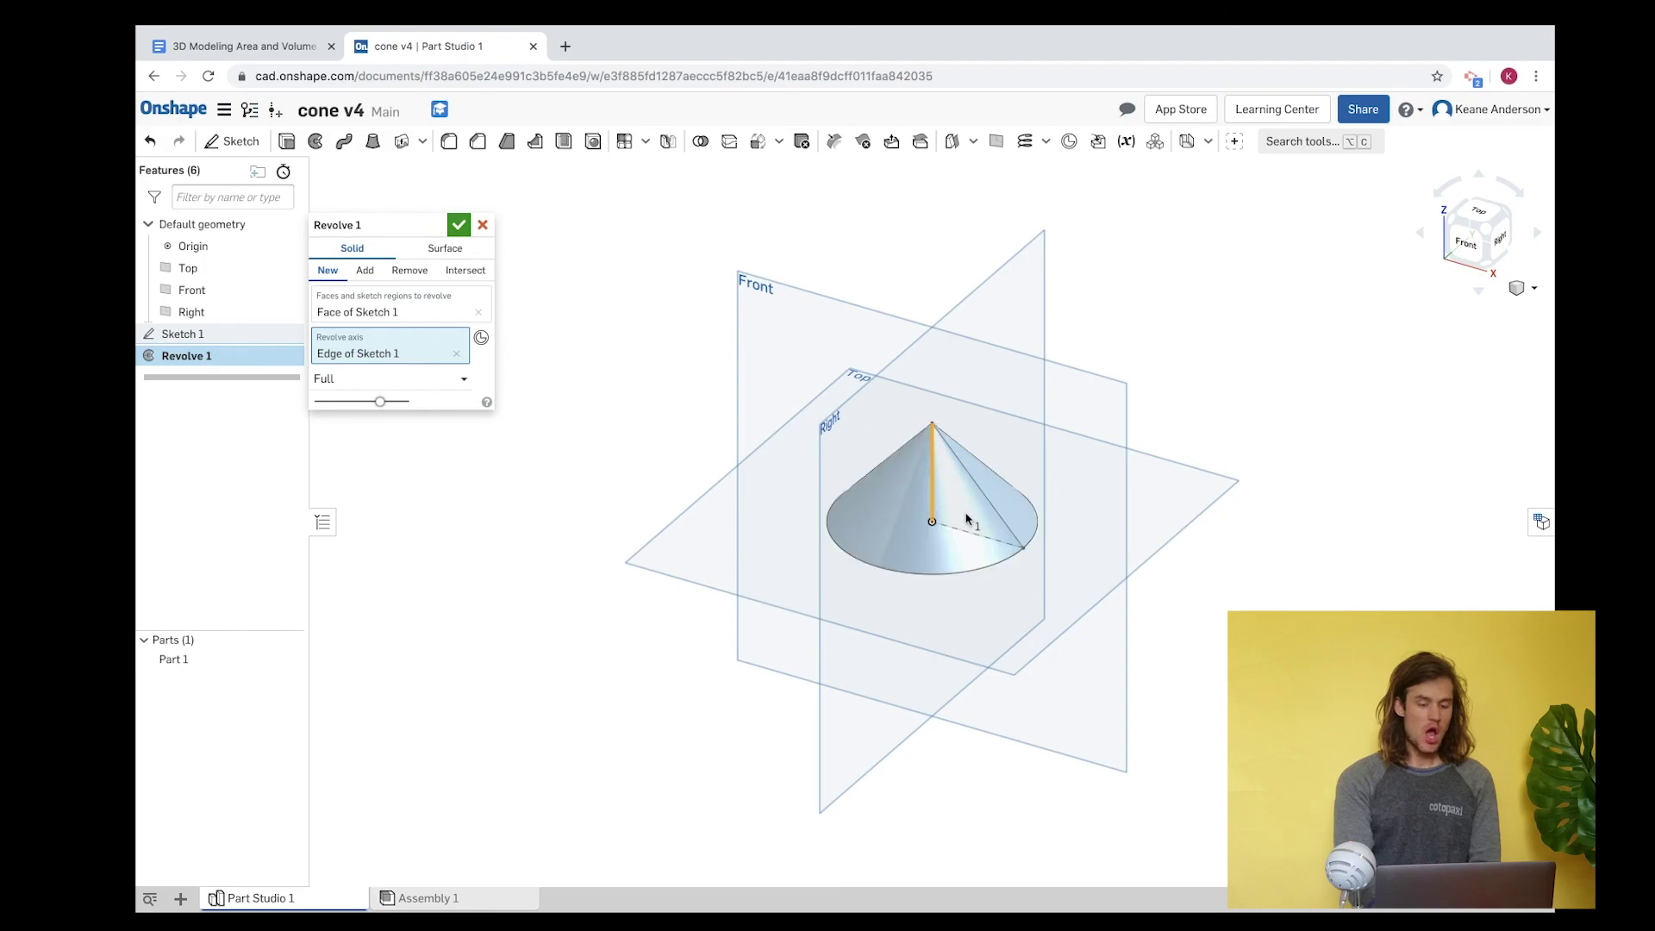
click(973, 537)
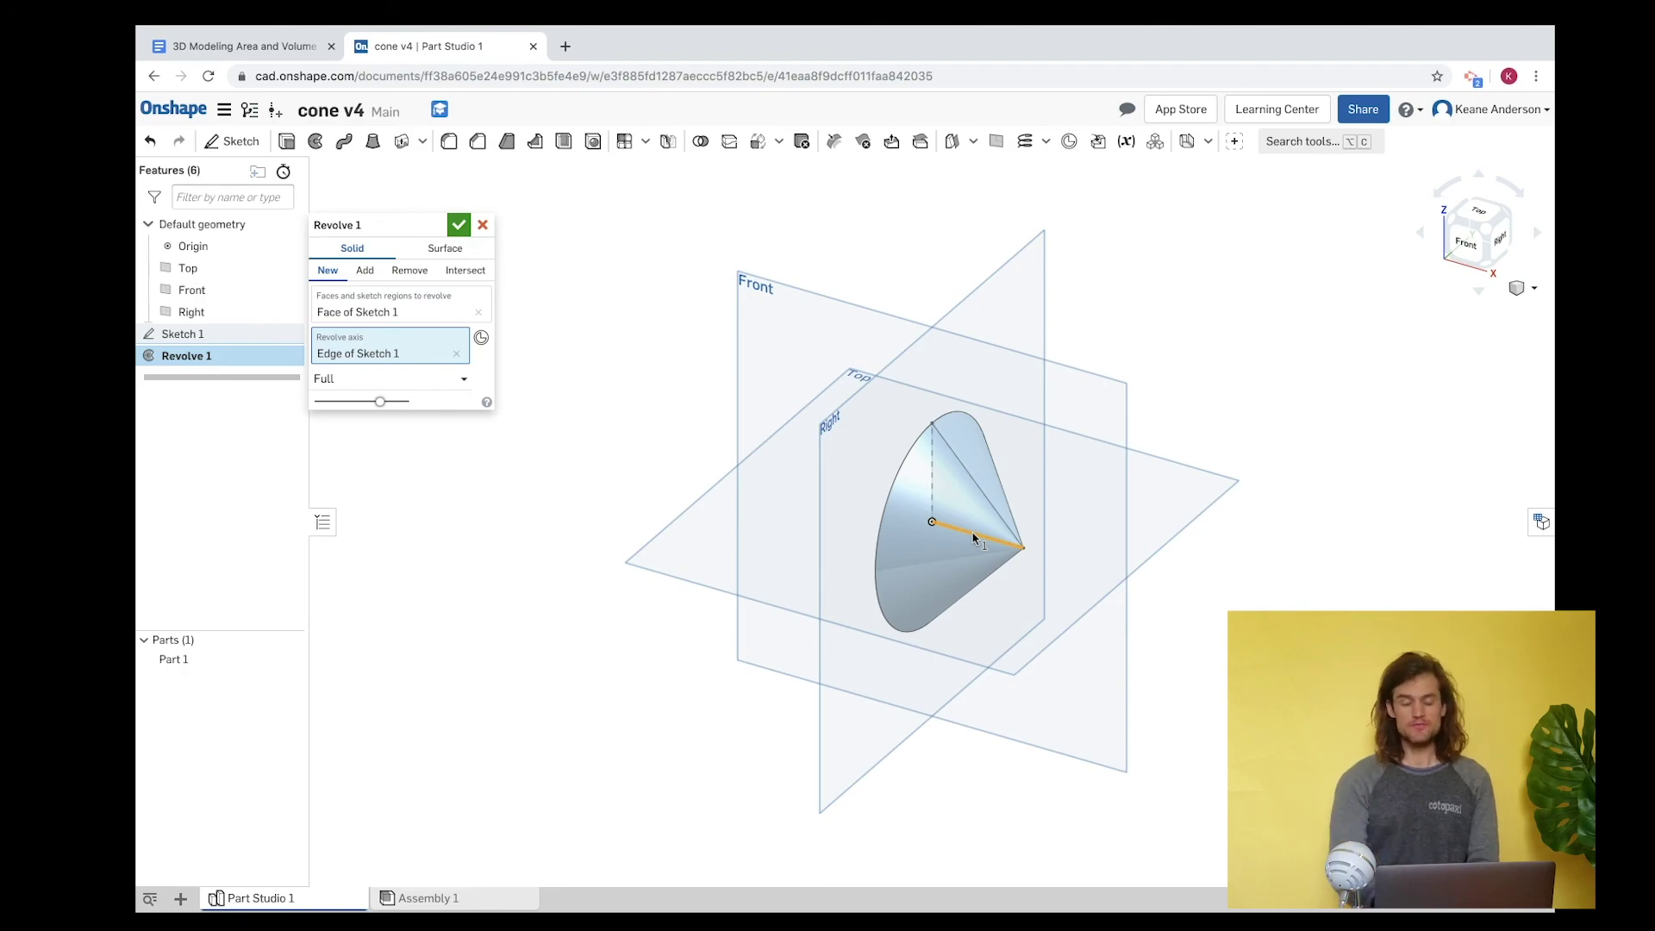
- Choose the triangle's vertical edge as the revolve axis and complete the cone
click(933, 481)
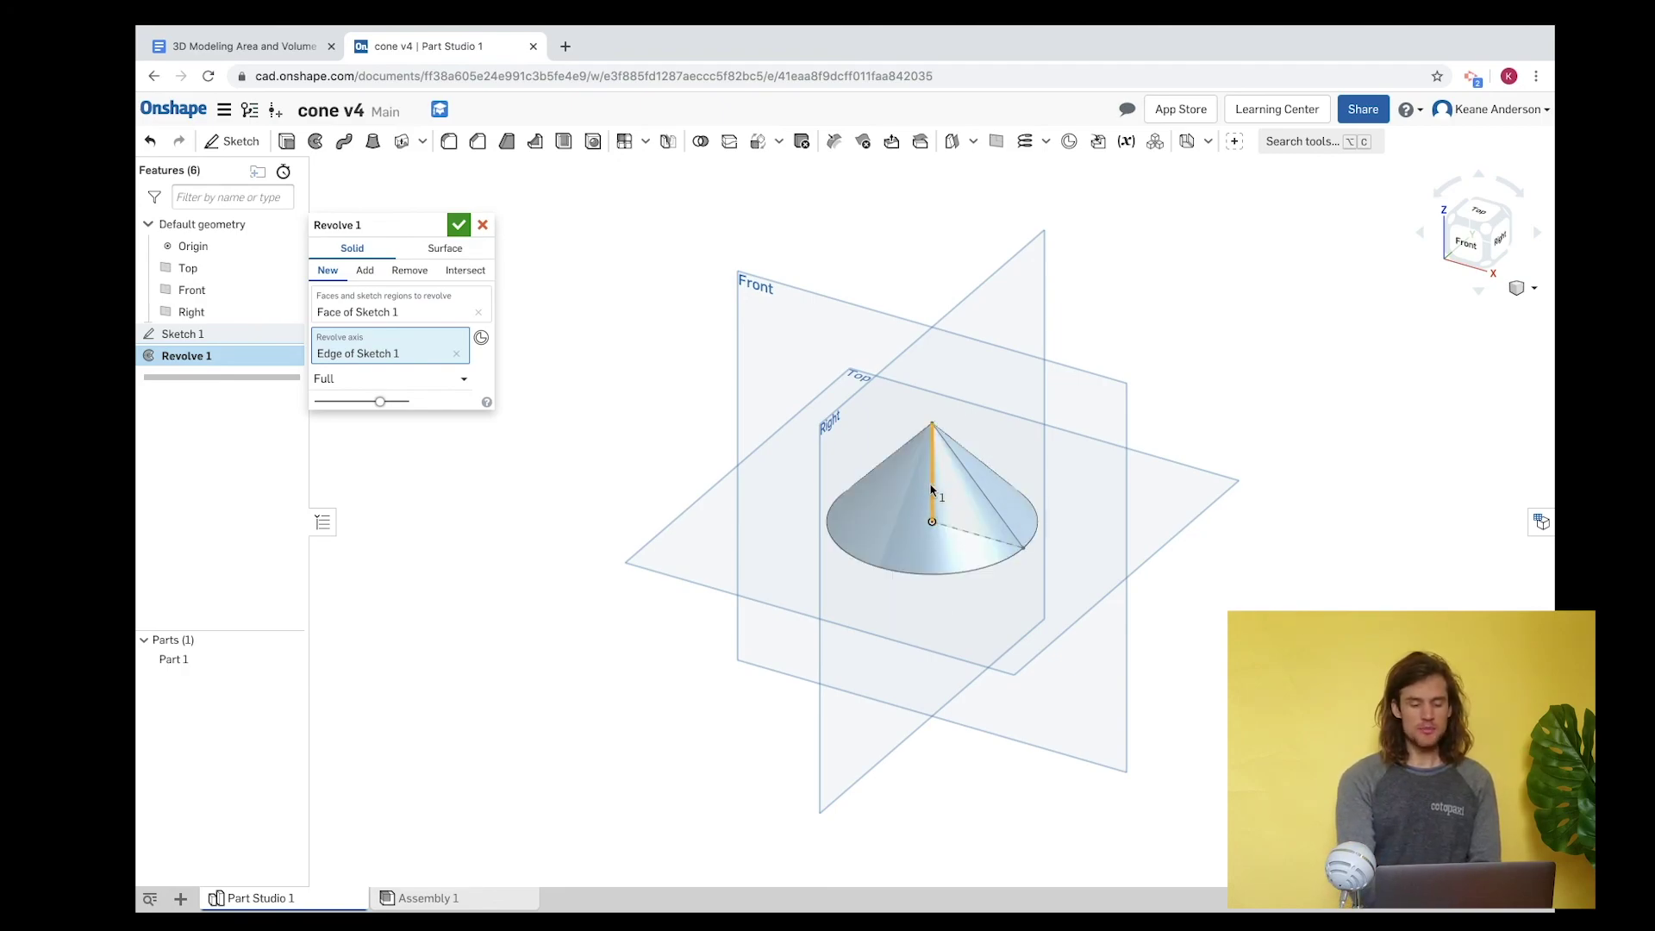
click(458, 225)
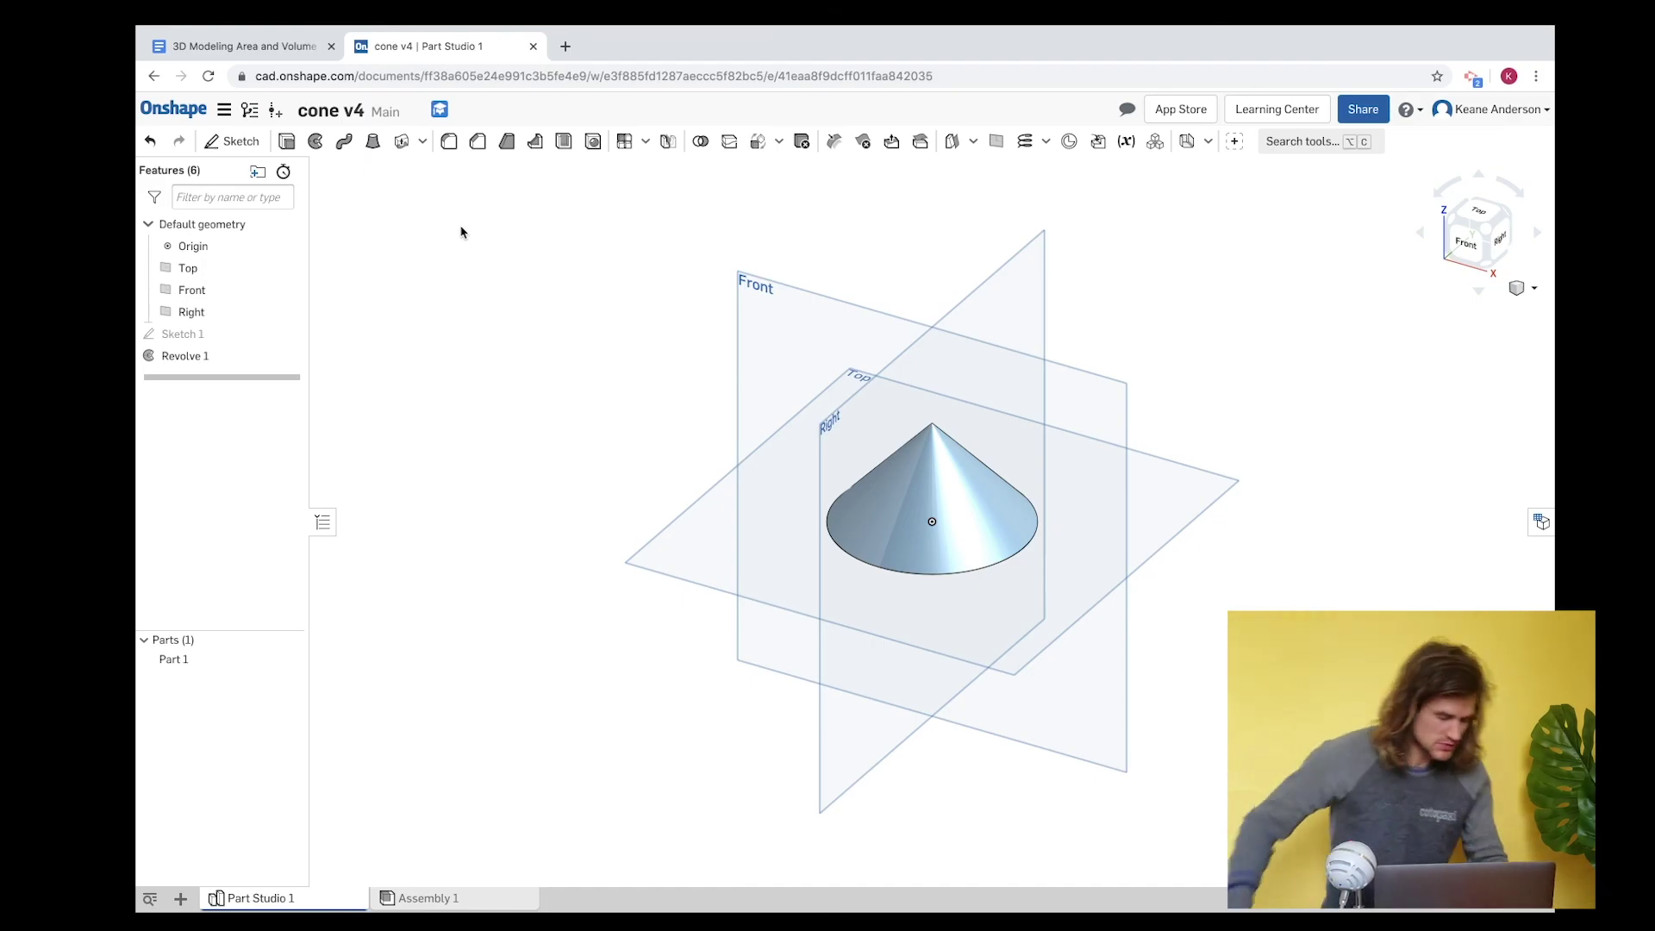
key(super+Tab)
key(super+Tab)
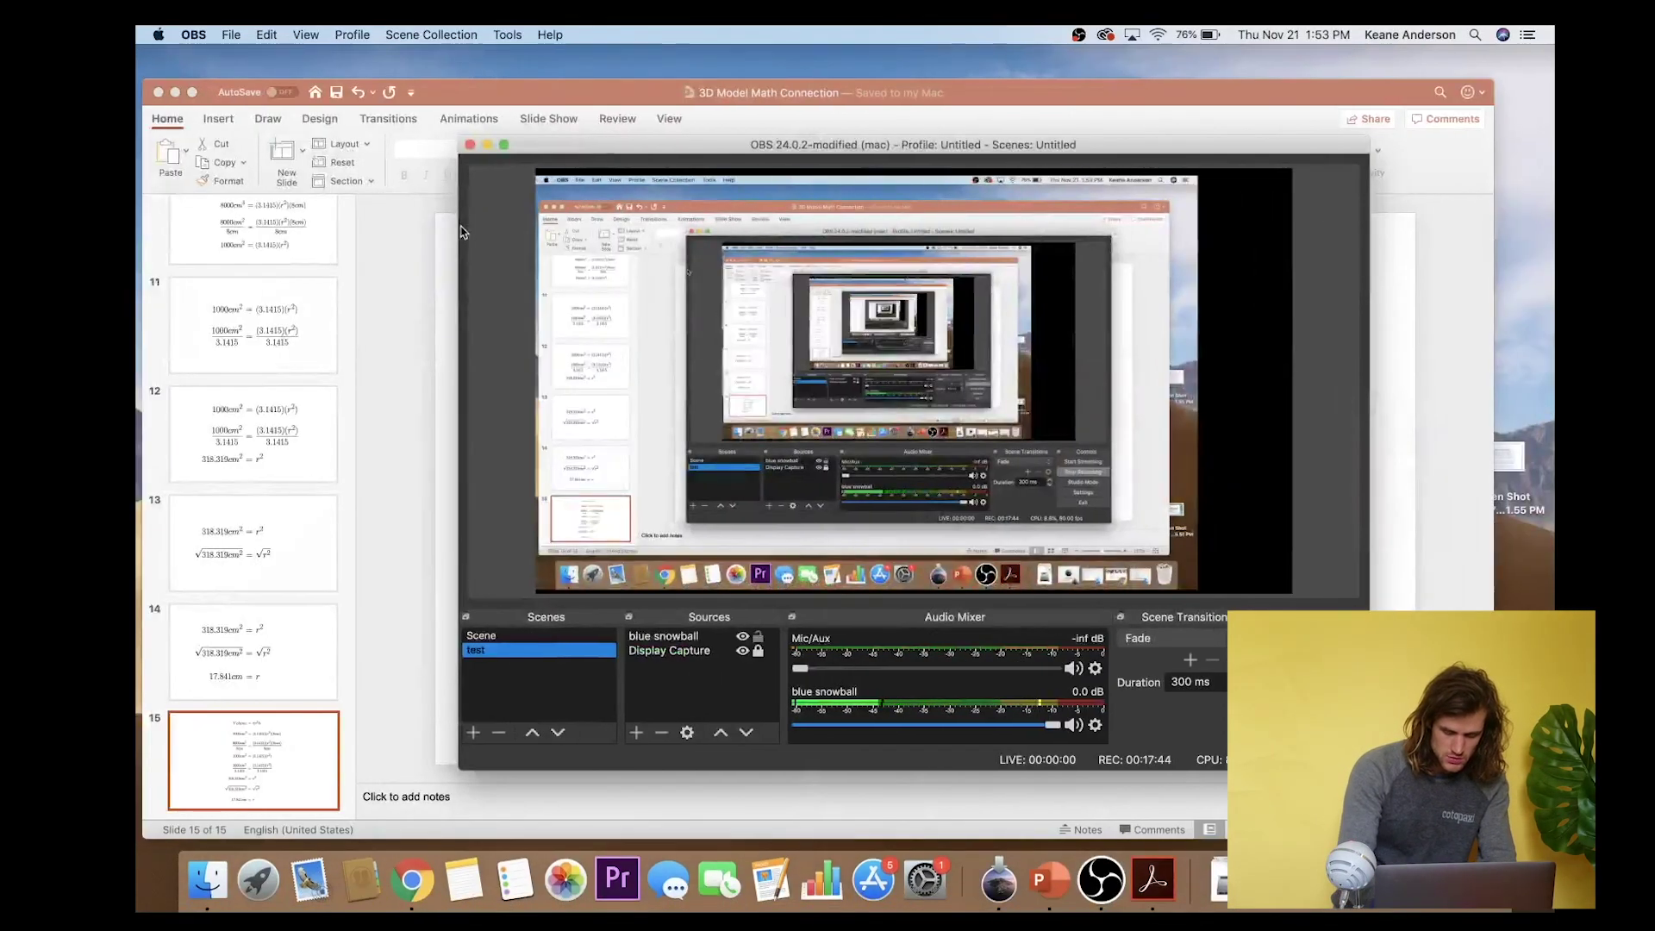